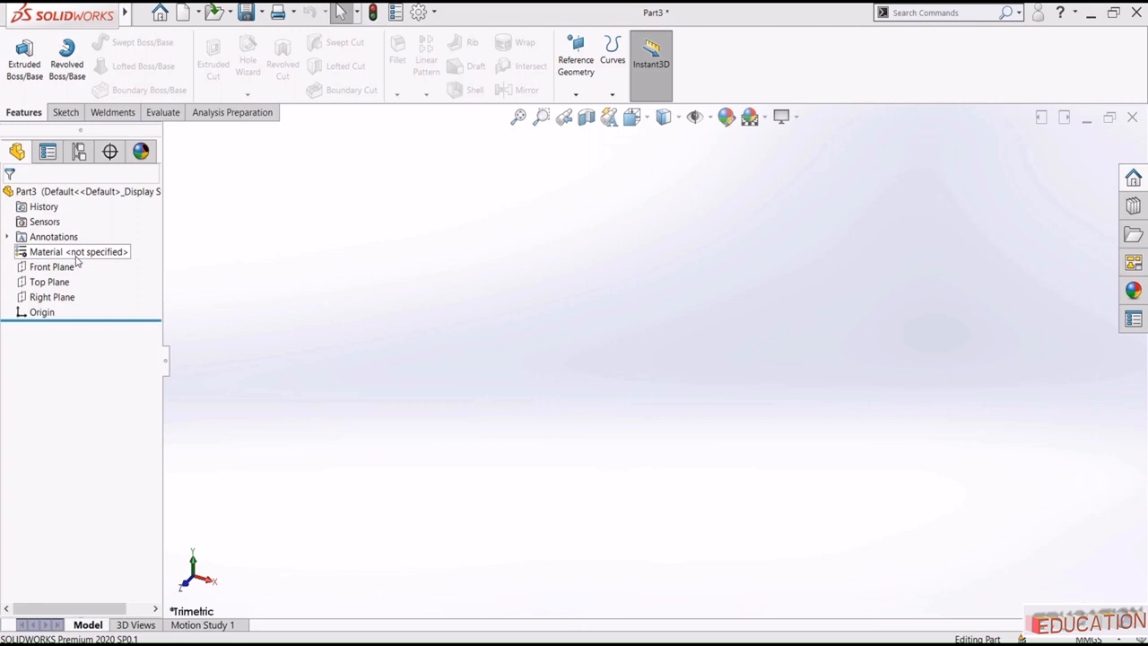
Step: Open the part's material editor and browse the SOLIDWORKS DIN Materials categories and the Steel materials
right_click(77, 256)
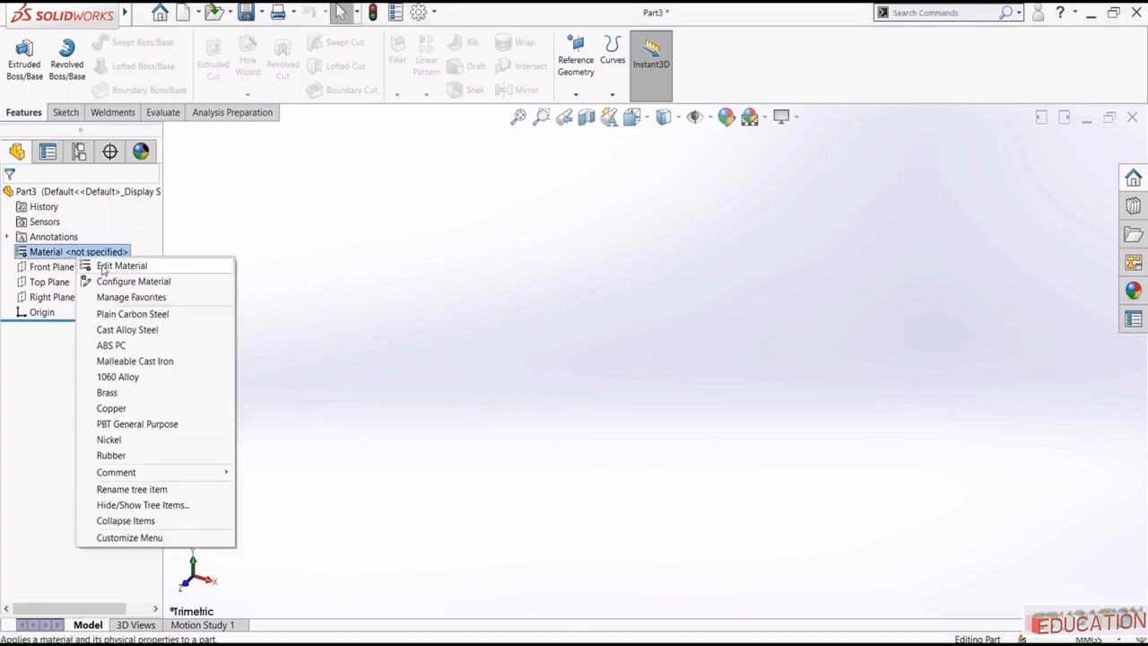
left_click(104, 267)
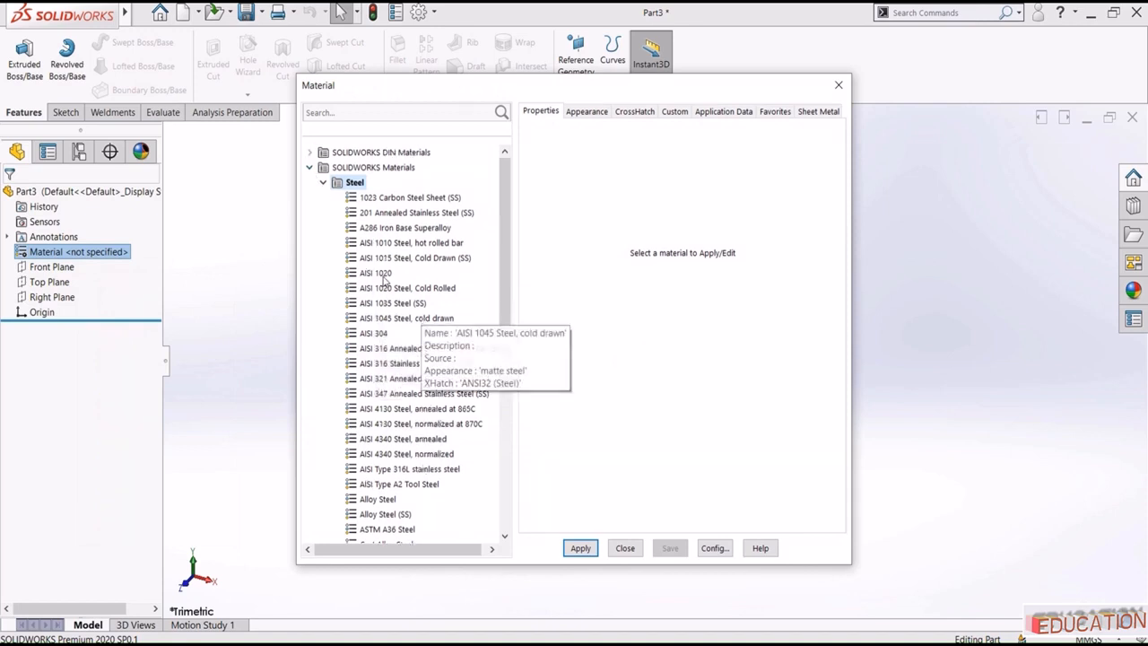
left_click(311, 153)
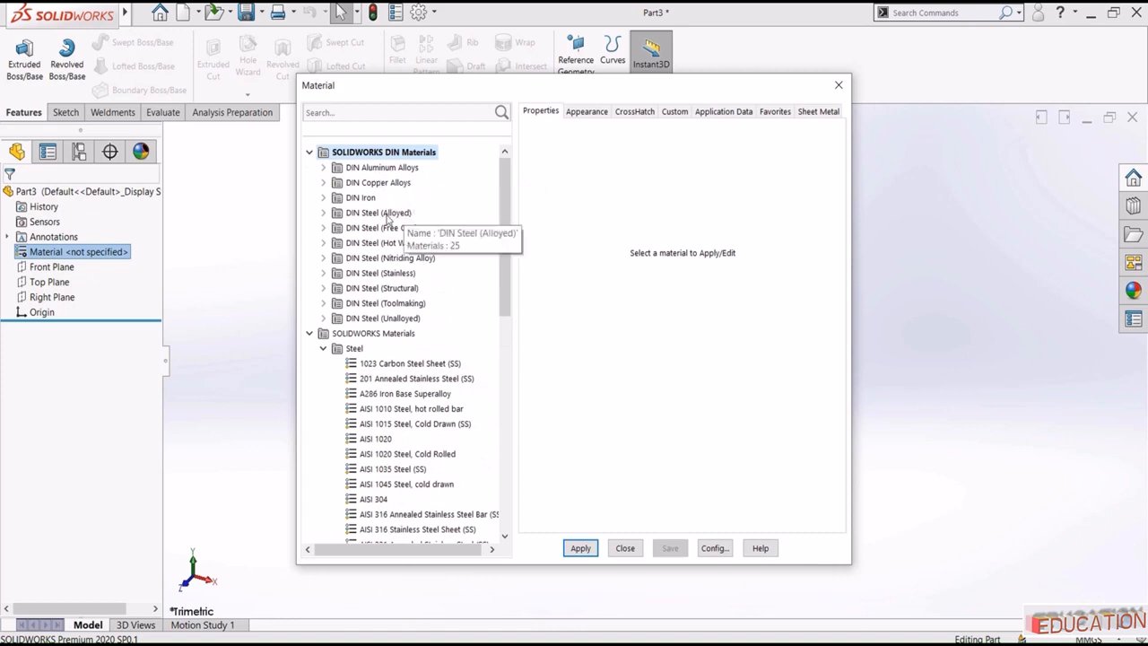
left_click(310, 153)
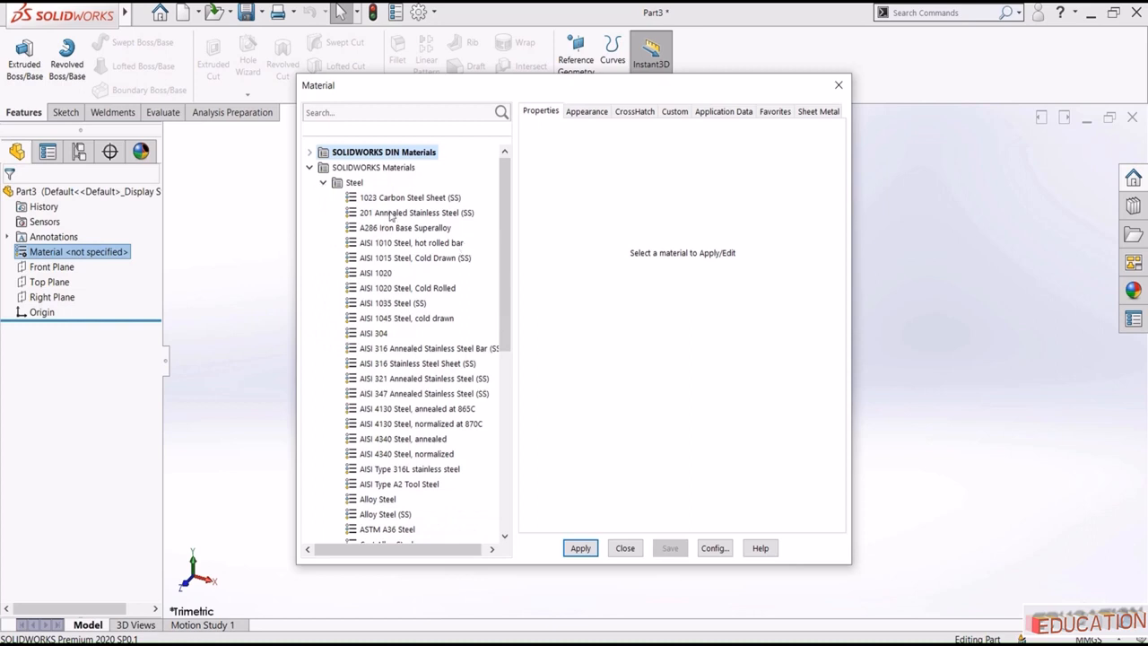
mouse_move(391, 215)
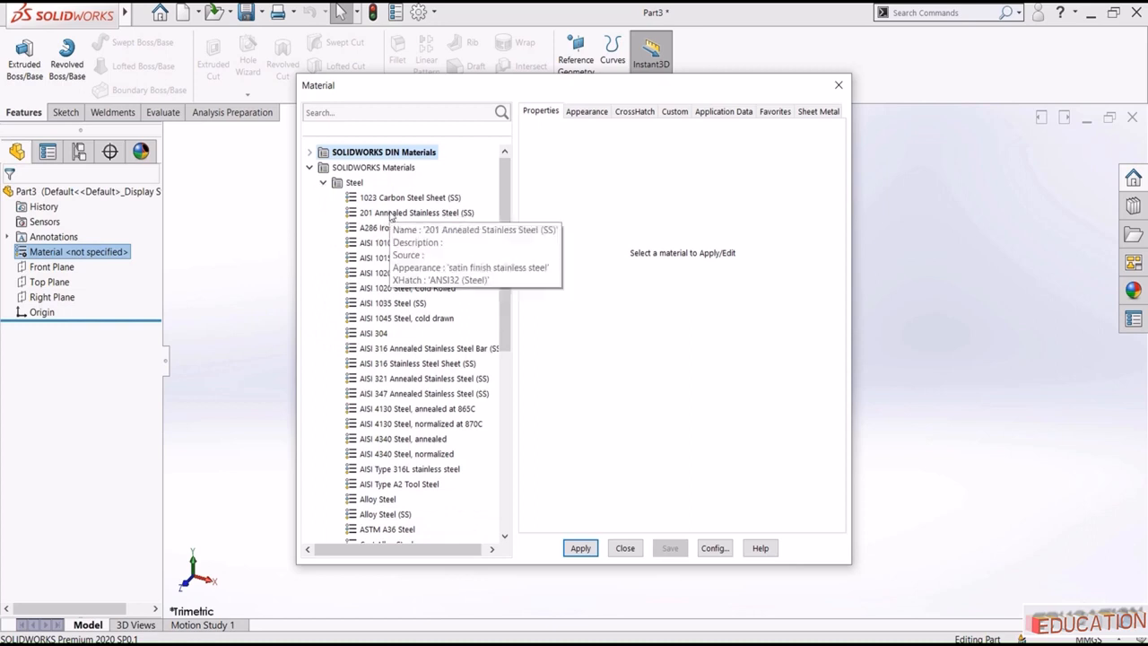
scroll(384, 212, "down", 1)
scroll(377, 210, "up", 1)
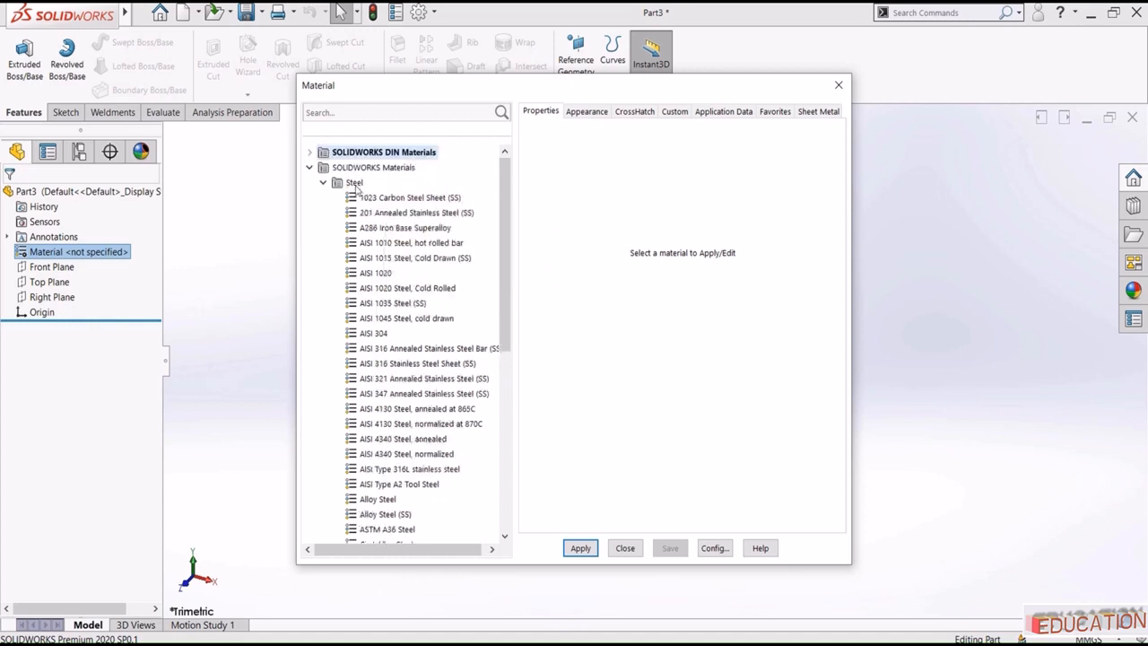
scroll(373, 210, "down", 5)
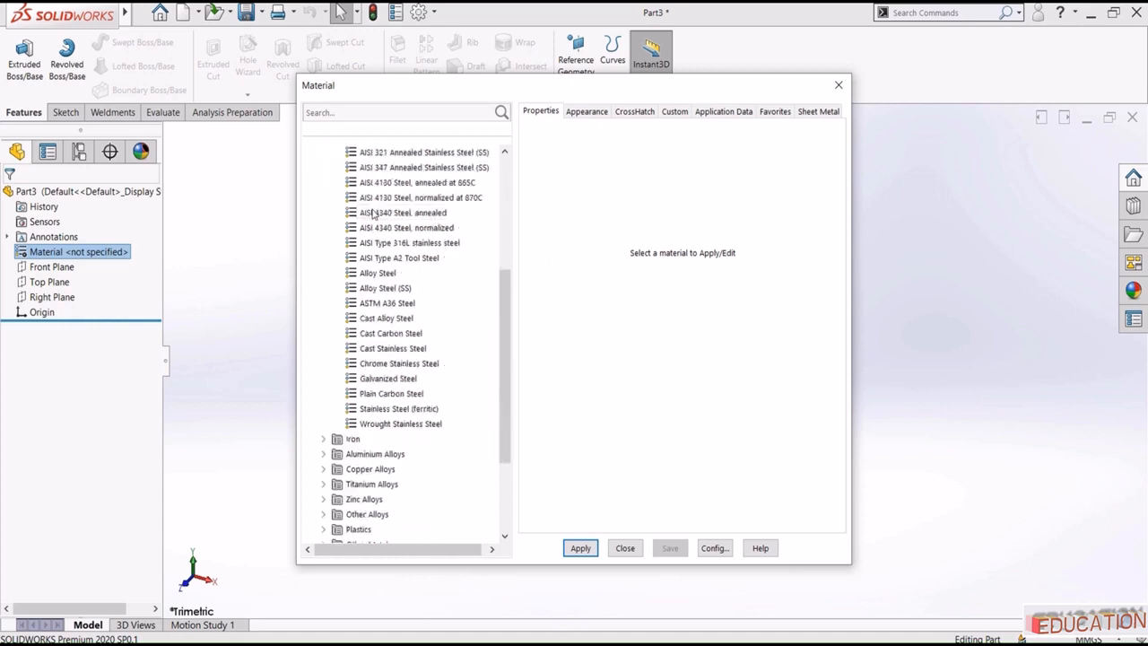
scroll(373, 213, "up", 7)
Step: Examine the properties of the Balsa, Beech, Cedar and Mahogany materials in the Woods category
left_click(324, 183)
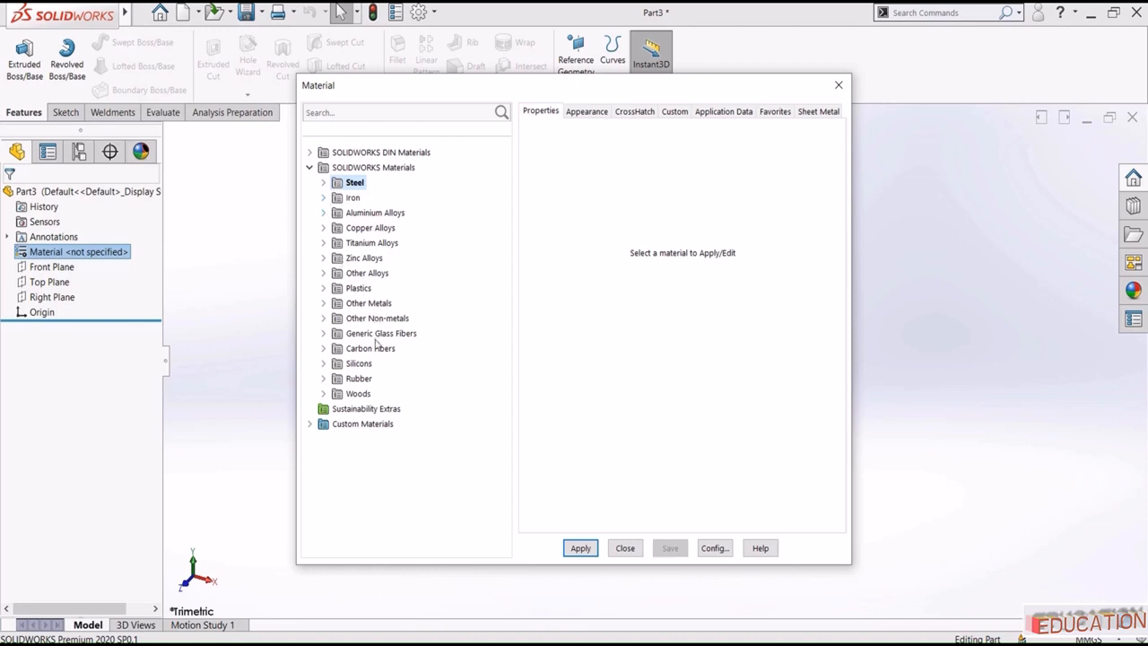
left_click(325, 395)
left_click(365, 408)
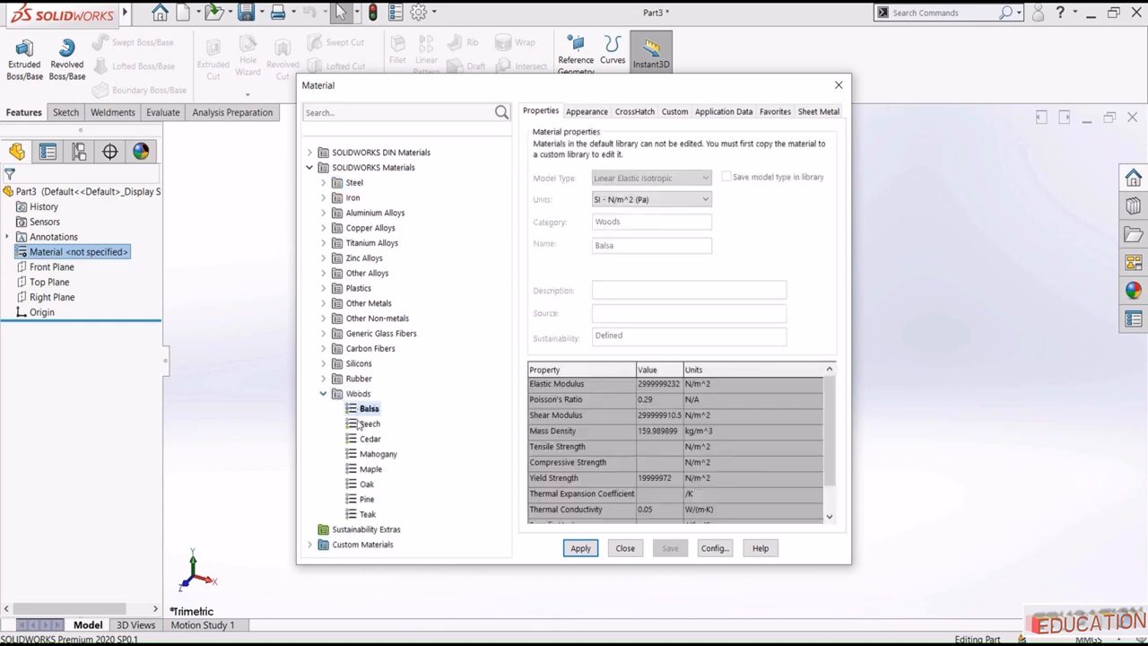
left_click(366, 423)
left_click(363, 438)
left_click(364, 454)
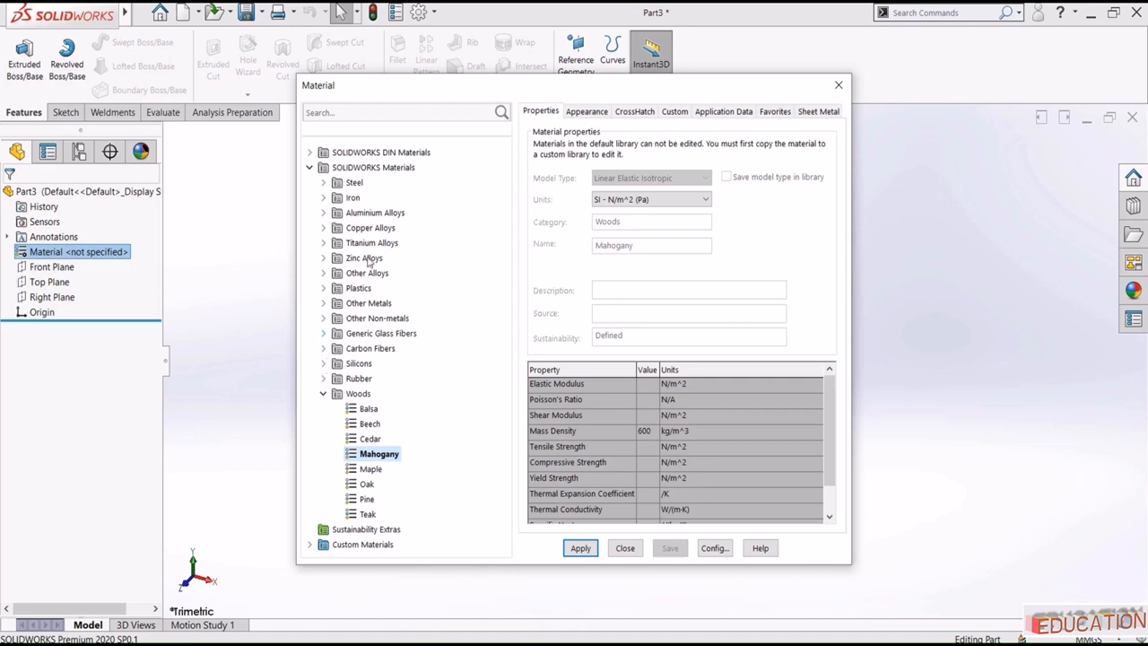
Step: Compare the properties of ASTM A36 Steel with those of Cast Alloy Steel and Galvanized Steel in the Steel category
left_click(323, 183)
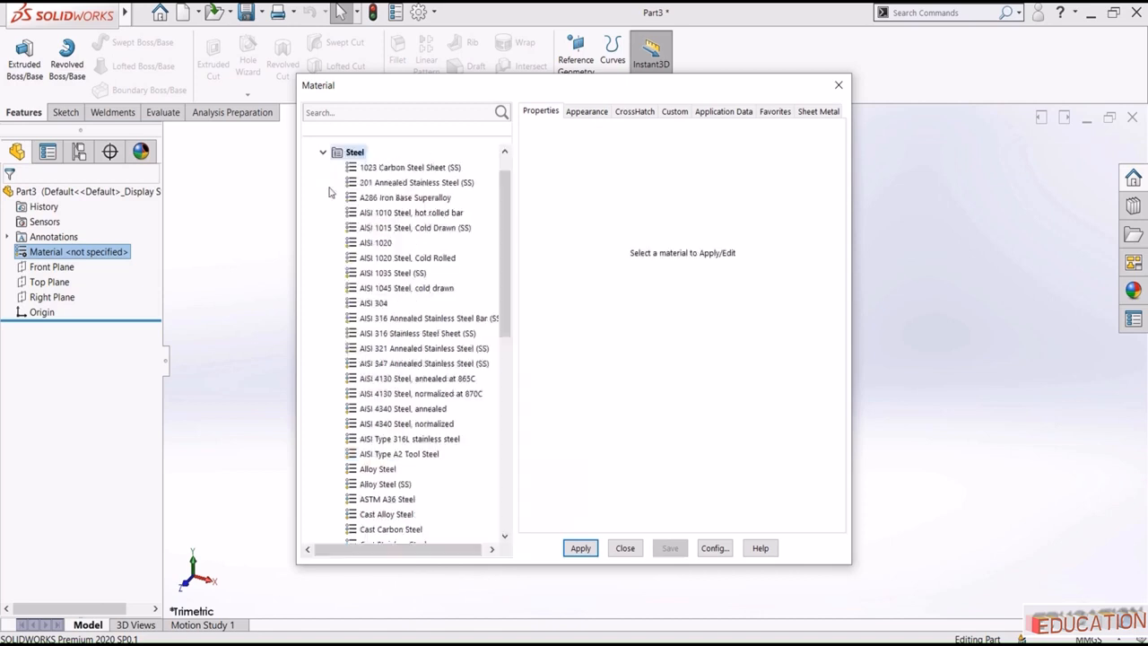
scroll(419, 325, "down", 3)
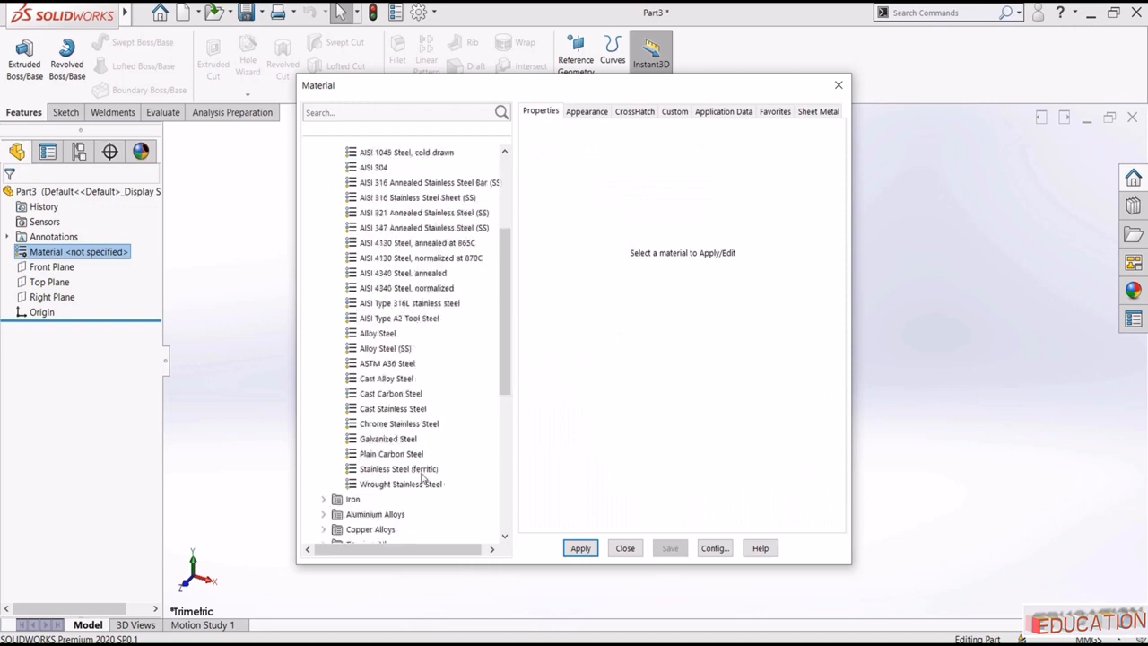
left_click(375, 363)
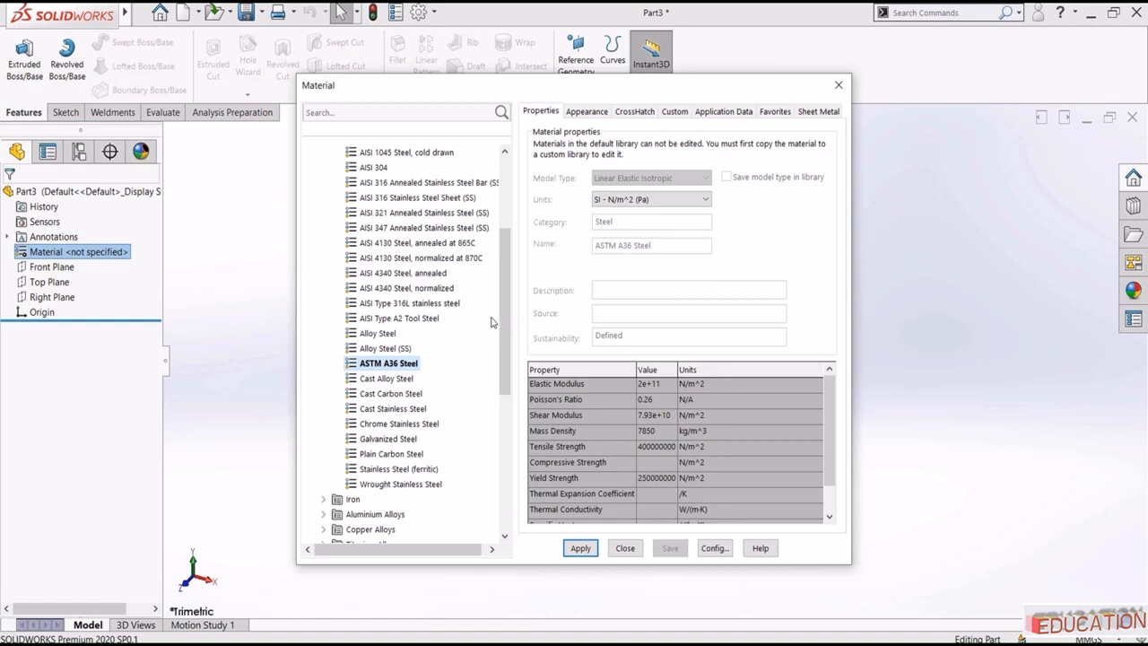
left_click_drag(561, 85, 468, 73)
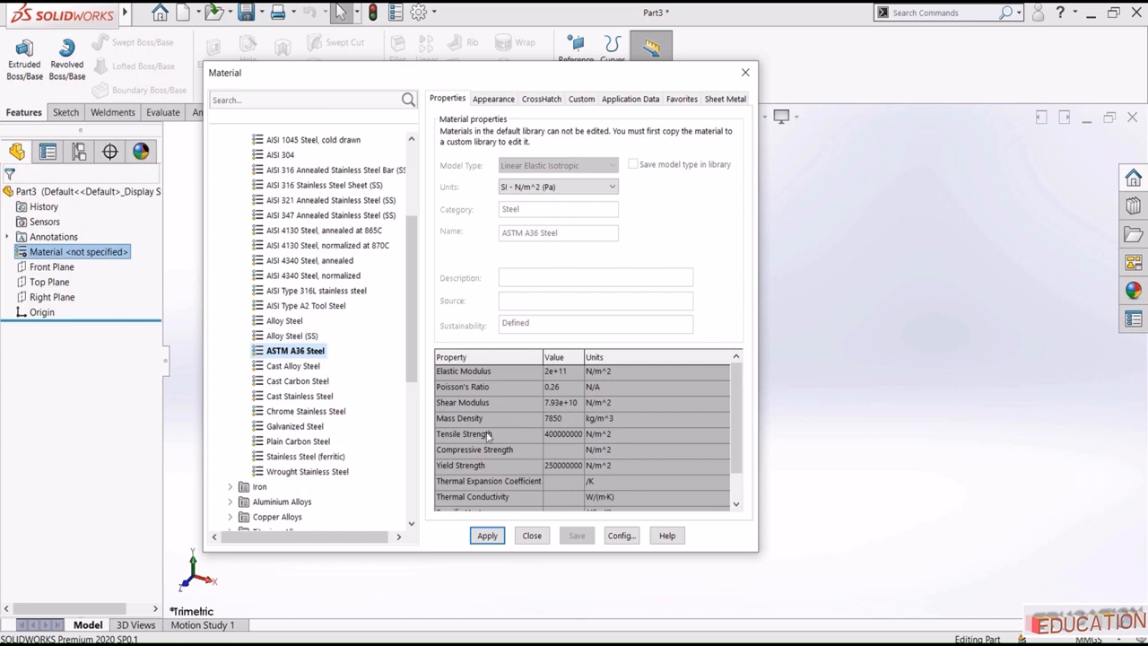
left_click(293, 368)
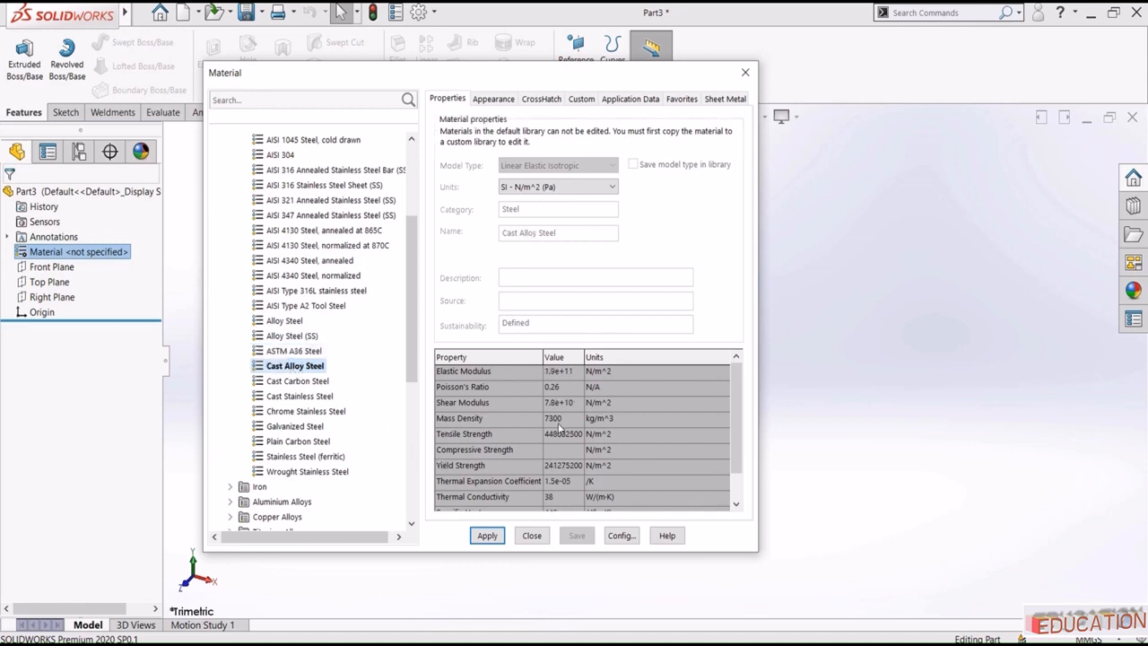
left_click(294, 352)
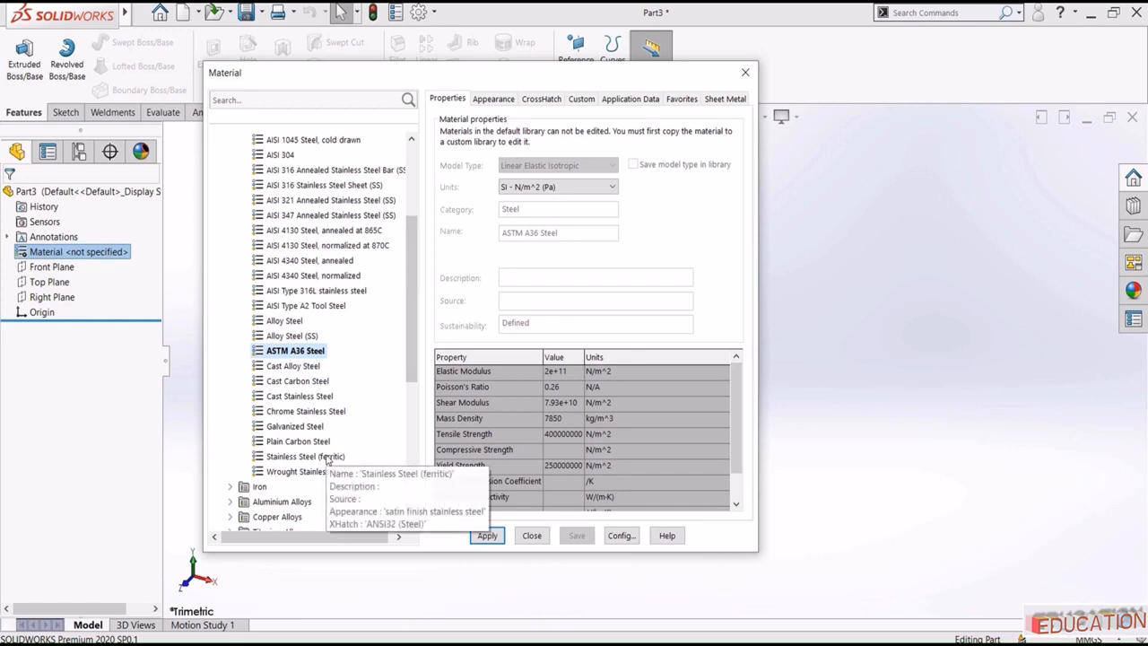
left_click(312, 428)
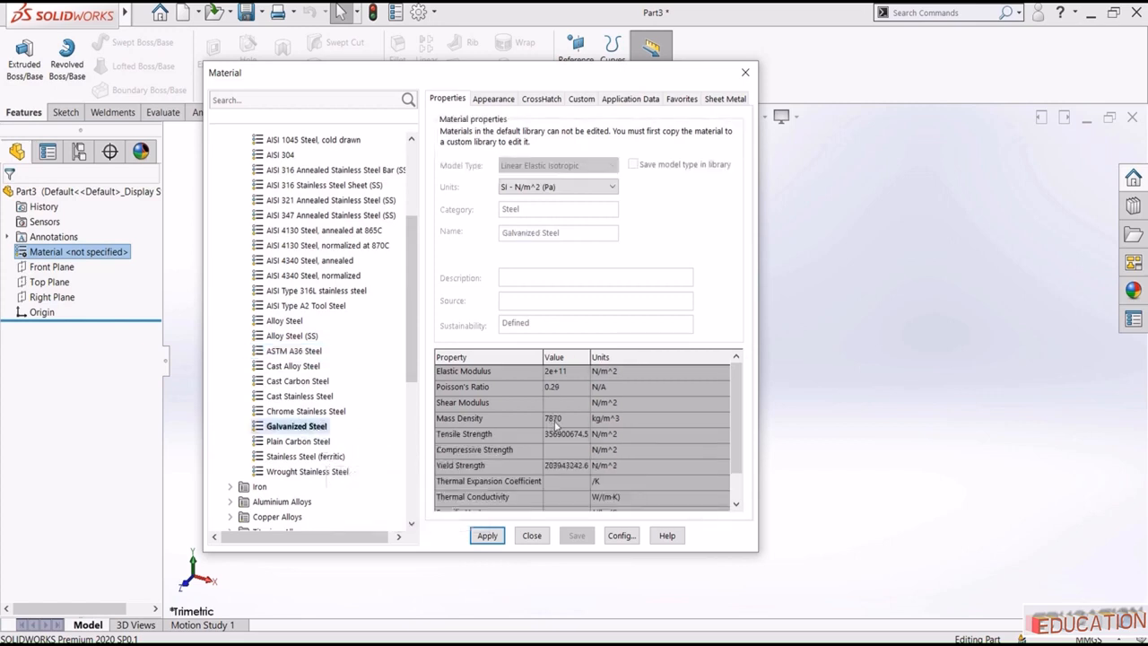
left_click(305, 353)
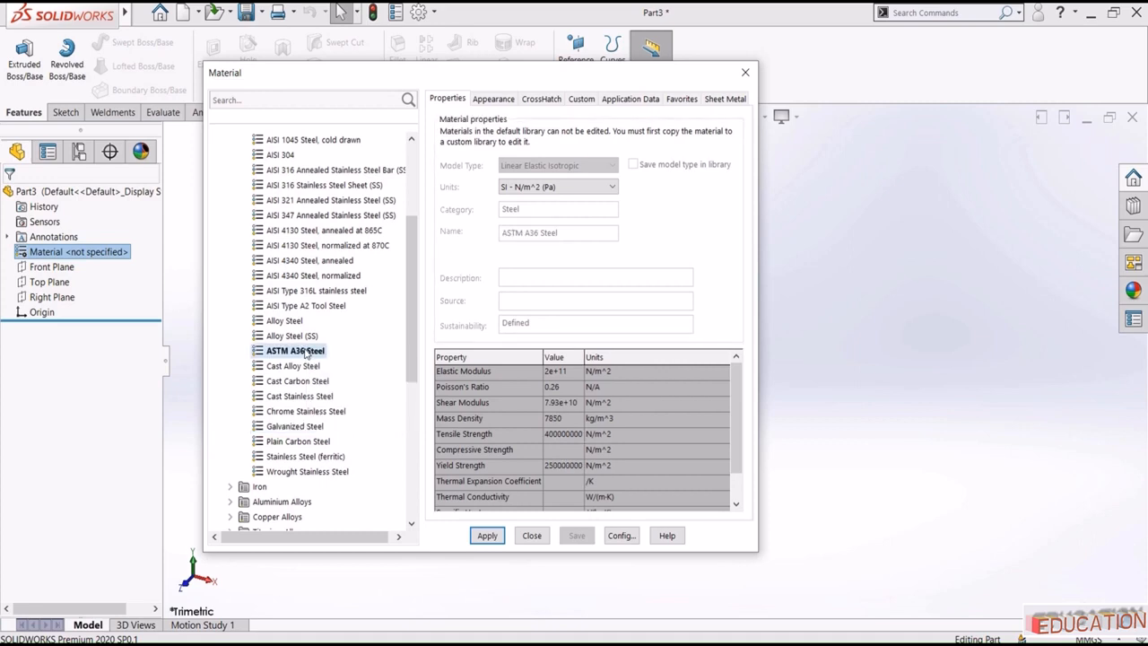
Step: Look through the Plastic category of the Custom Materials library, then close the material editor without applying anything
scroll(314, 359, "down", 7)
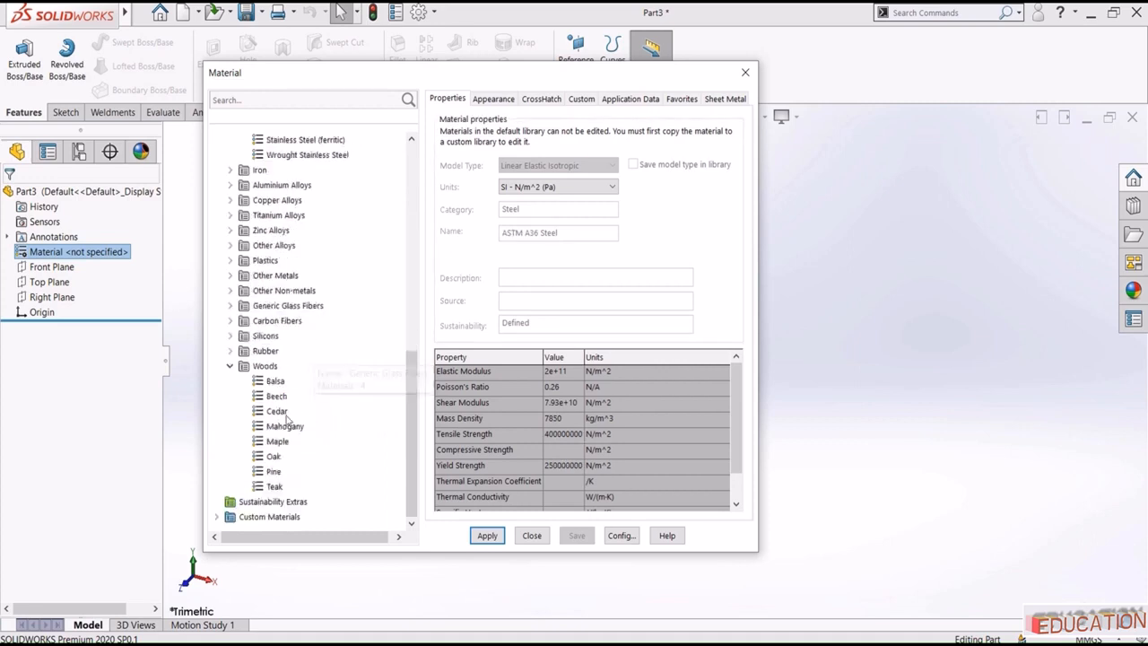
left_click(216, 518)
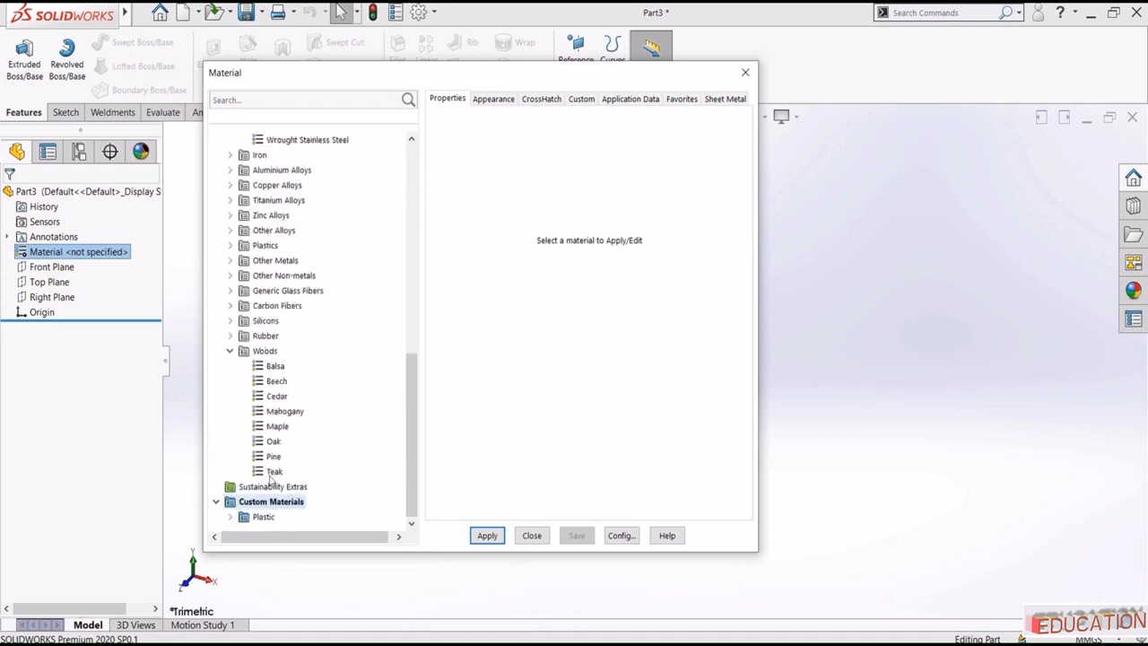
double_click(263, 517)
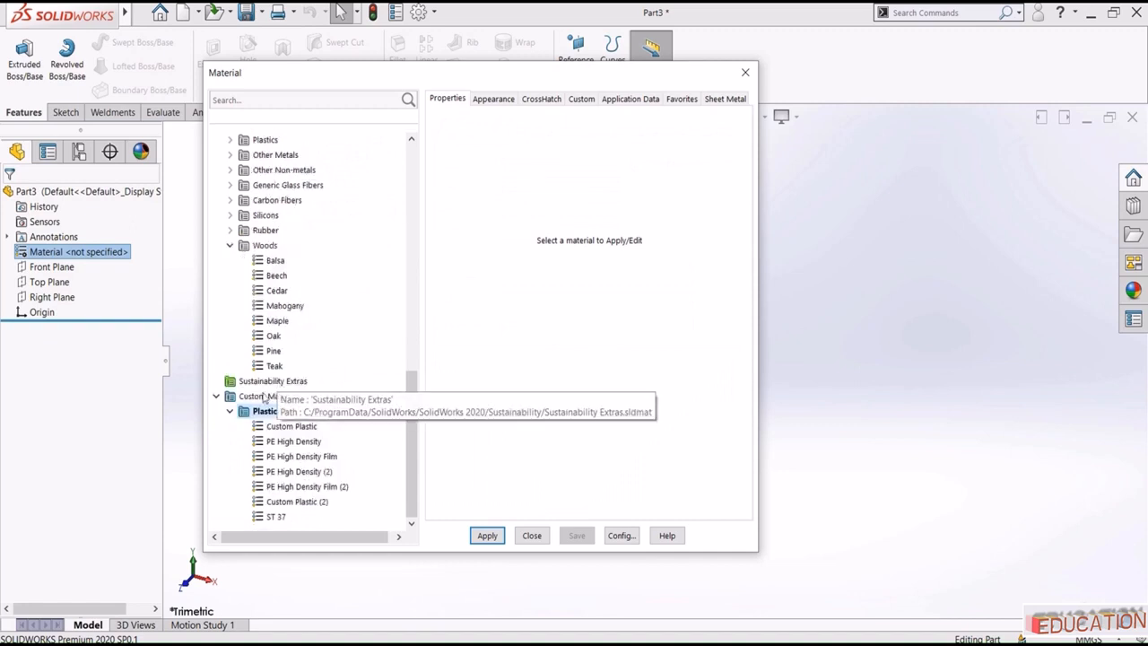
left_click(541, 542)
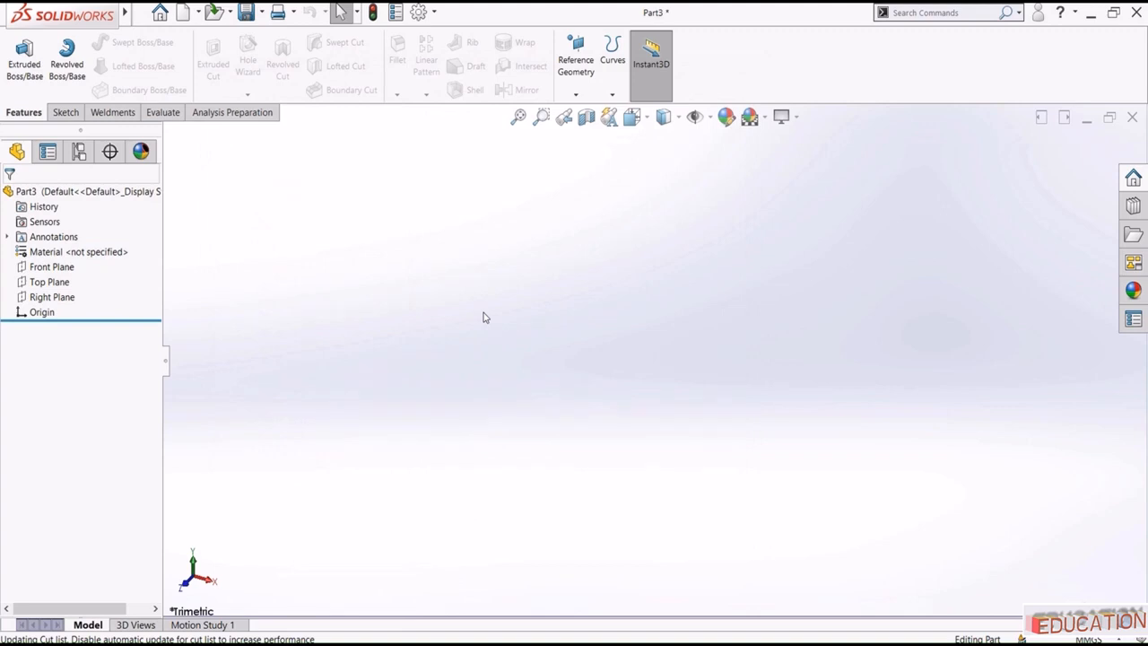
Step: Apply ASTM A36 Steel from the SOLIDWORKS Materials library to the part and close the material editor
right_click(74, 258)
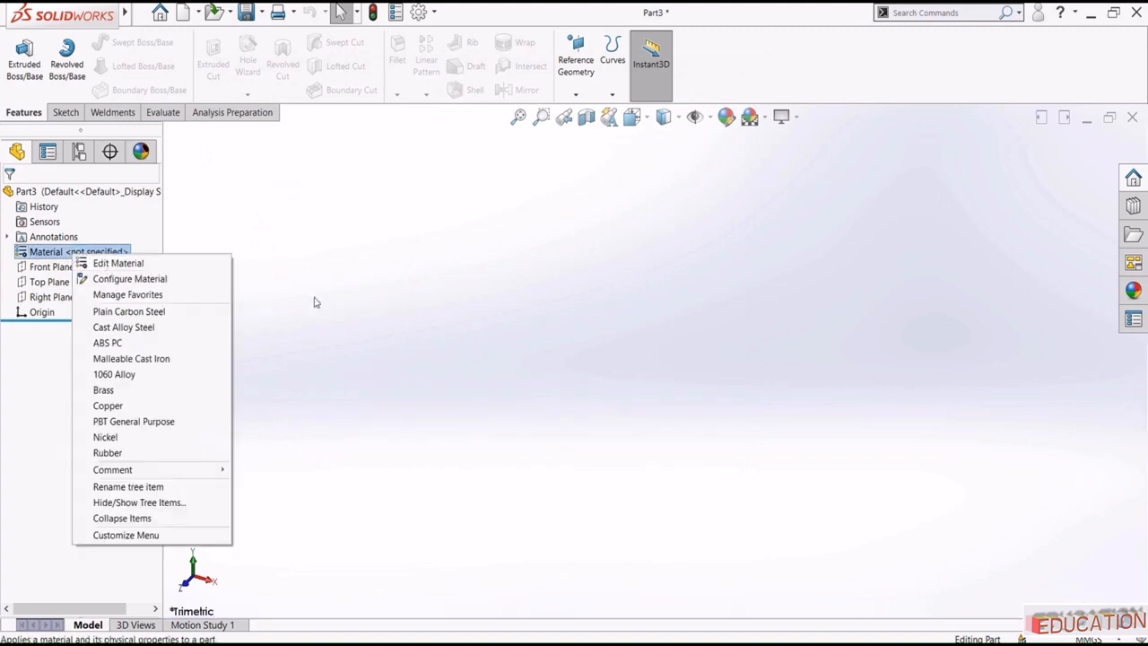
key("Escape")
right_click(105, 253)
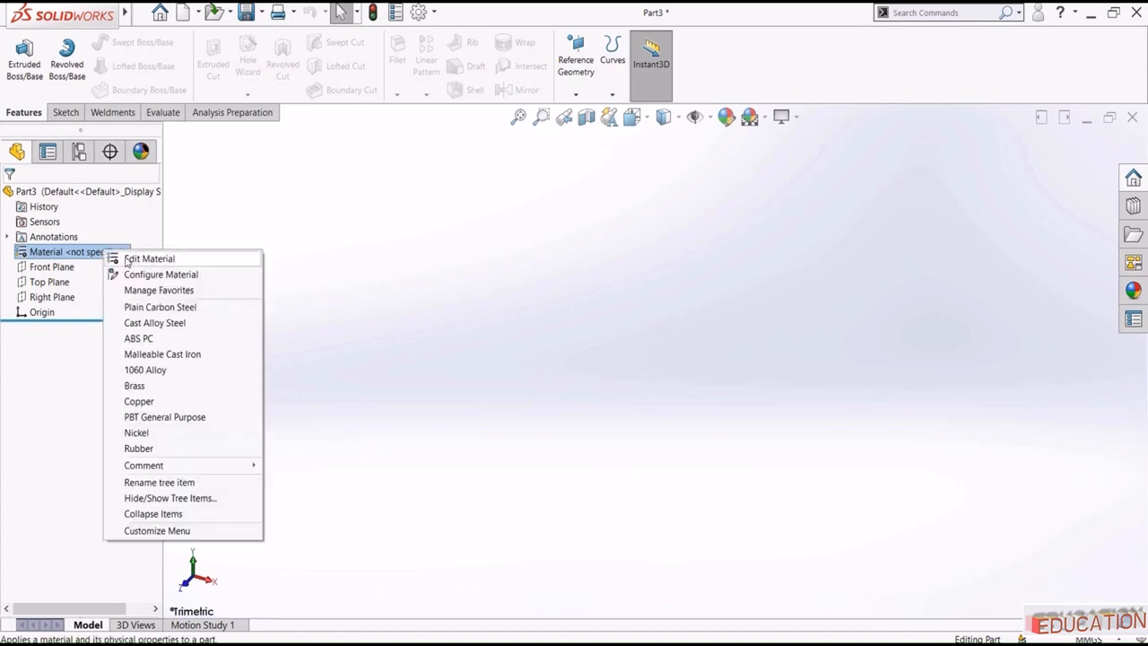
left_click(127, 262)
scroll(428, 404, "down", 6)
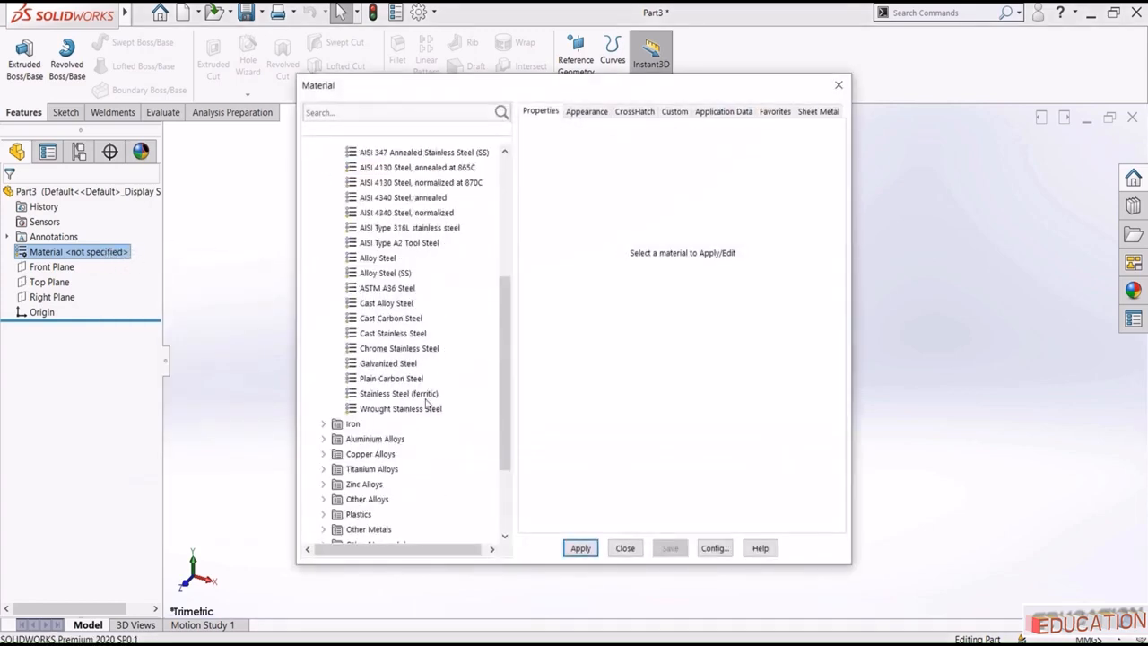
scroll(428, 404, "up", 1)
left_click(370, 334)
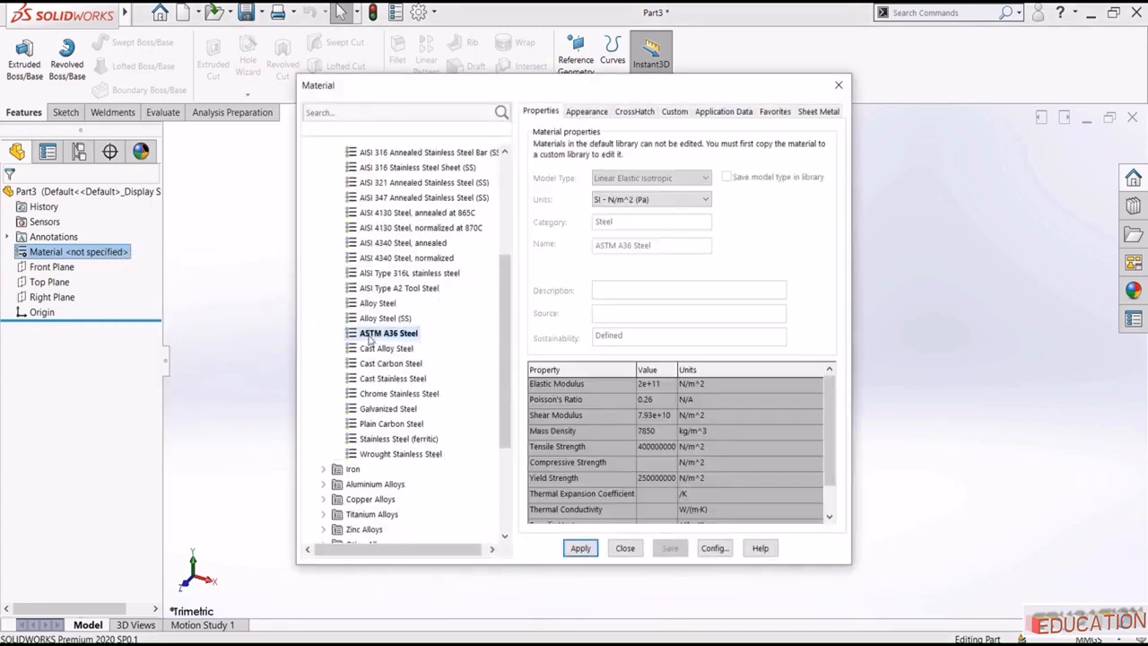
left_click(581, 548)
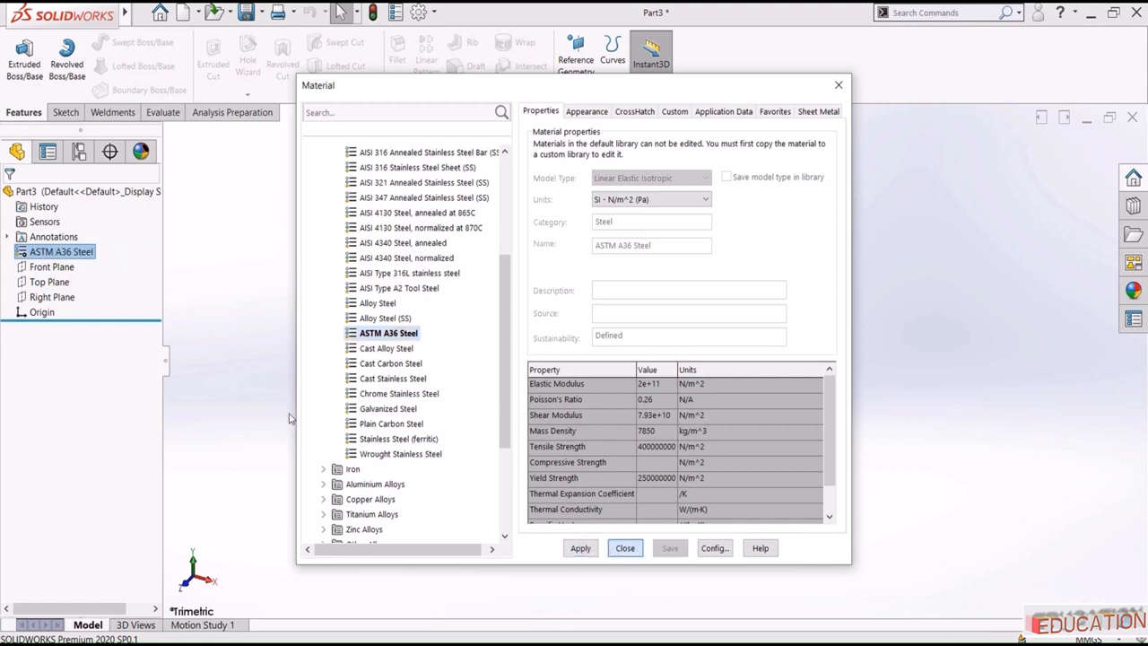
key("Return")
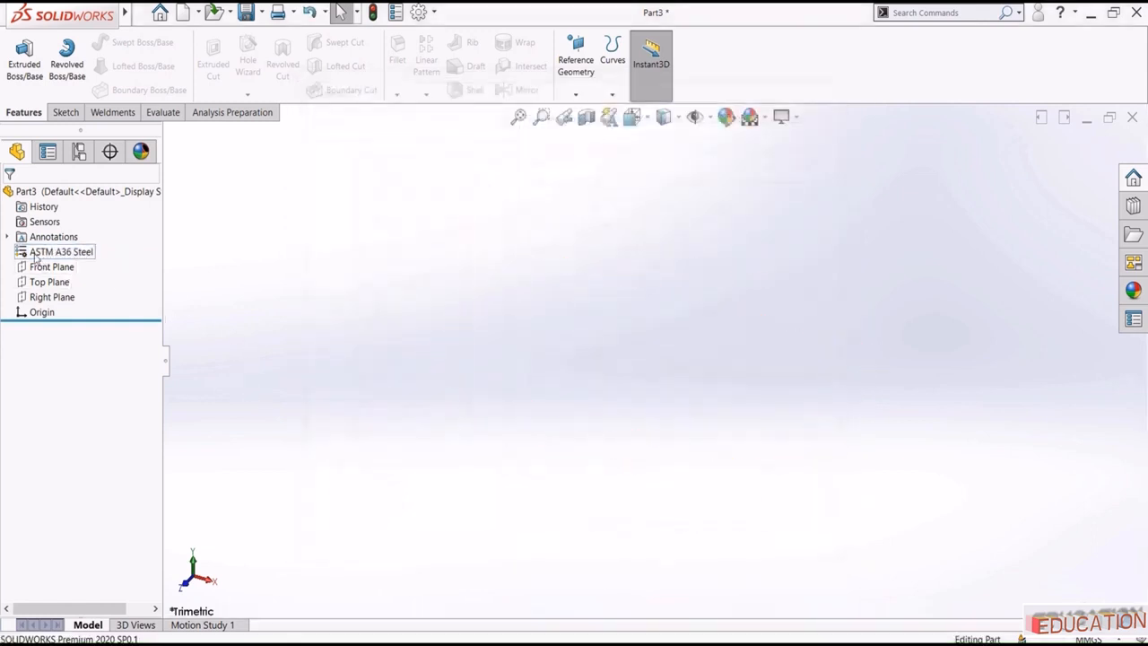
Step: Reopen the part's material editor and create a new material in the Plastic category of Custom Materials, keeping its default name
right_click(72, 259)
left_click(97, 261)
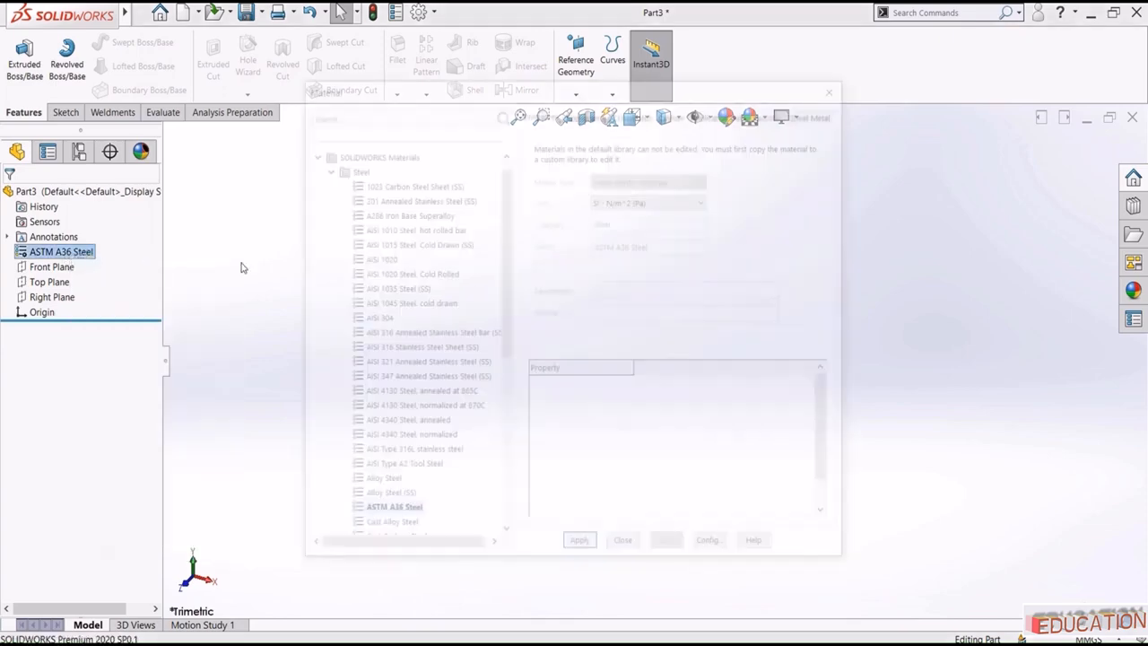
scroll(470, 395, "down", 8)
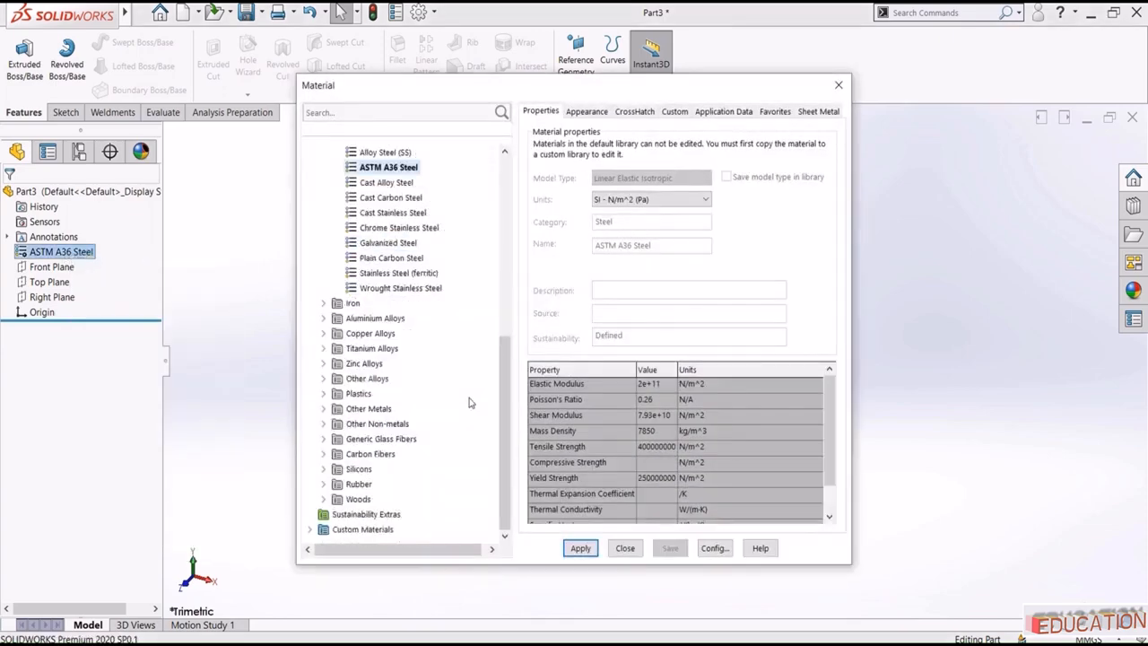
double_click(321, 529)
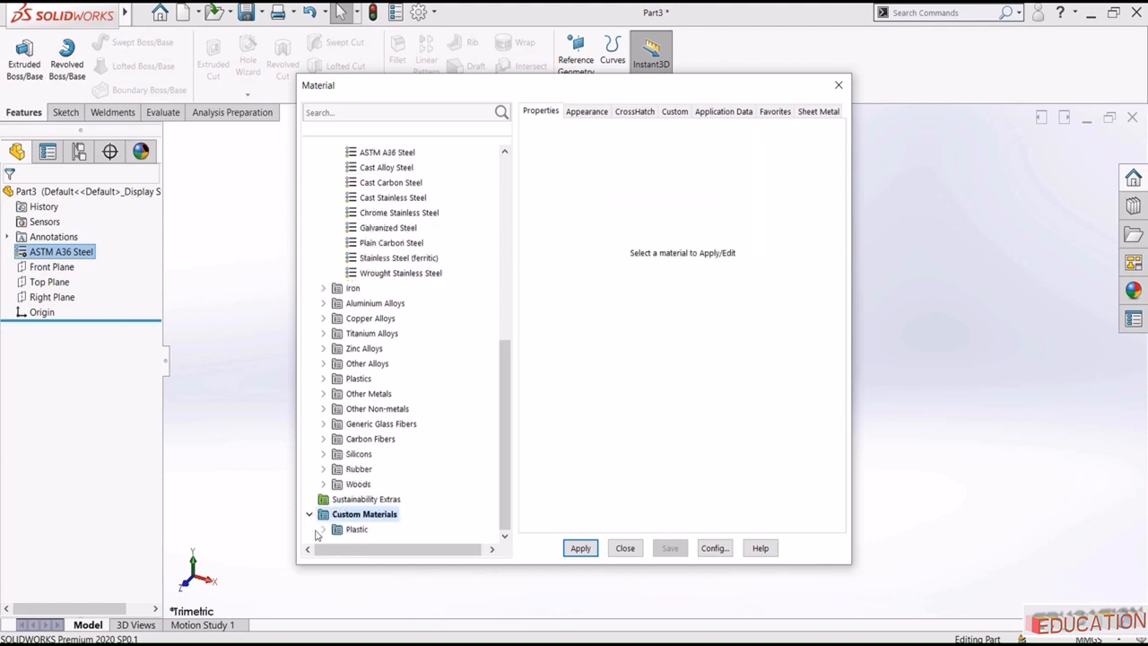
double_click(330, 530)
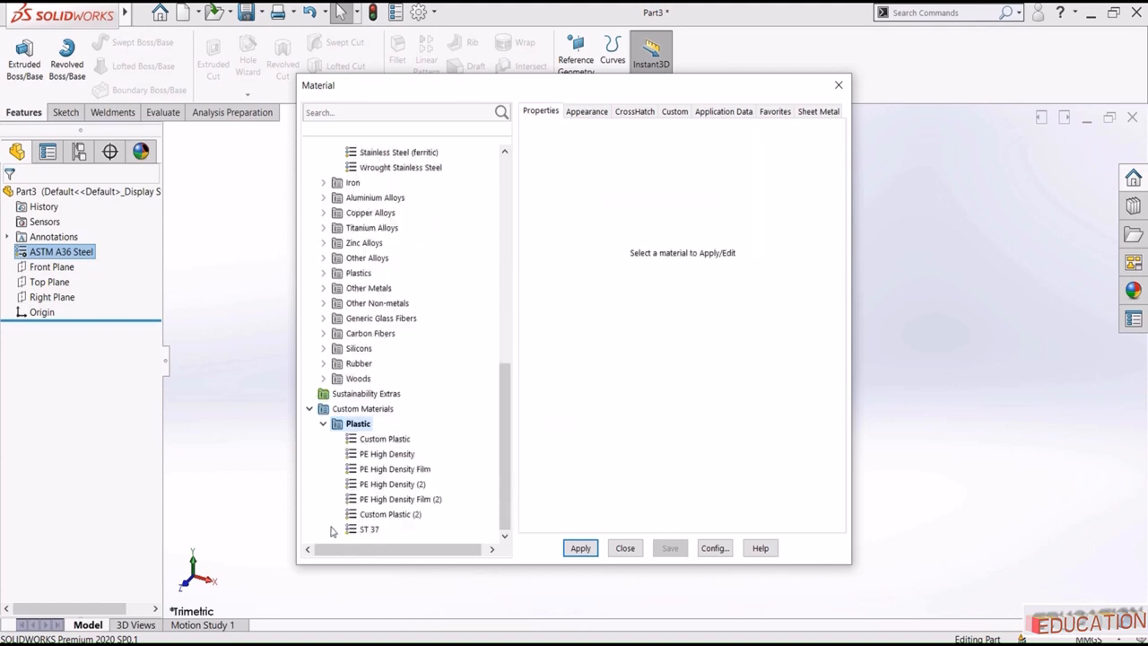
right_click(349, 428)
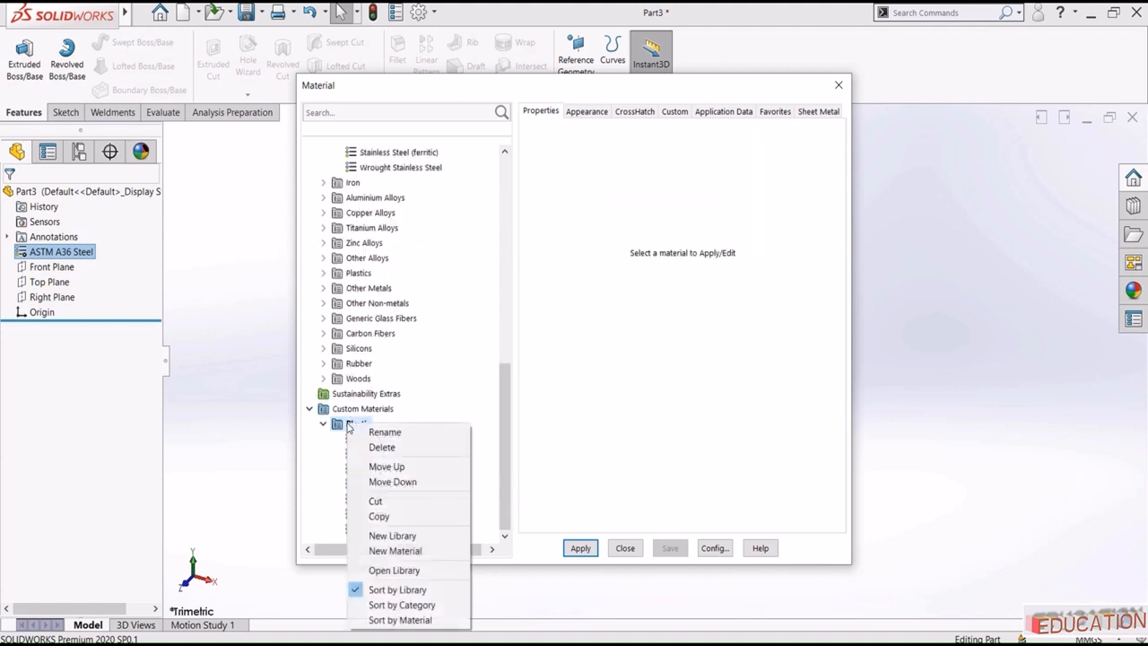
left_click(394, 550)
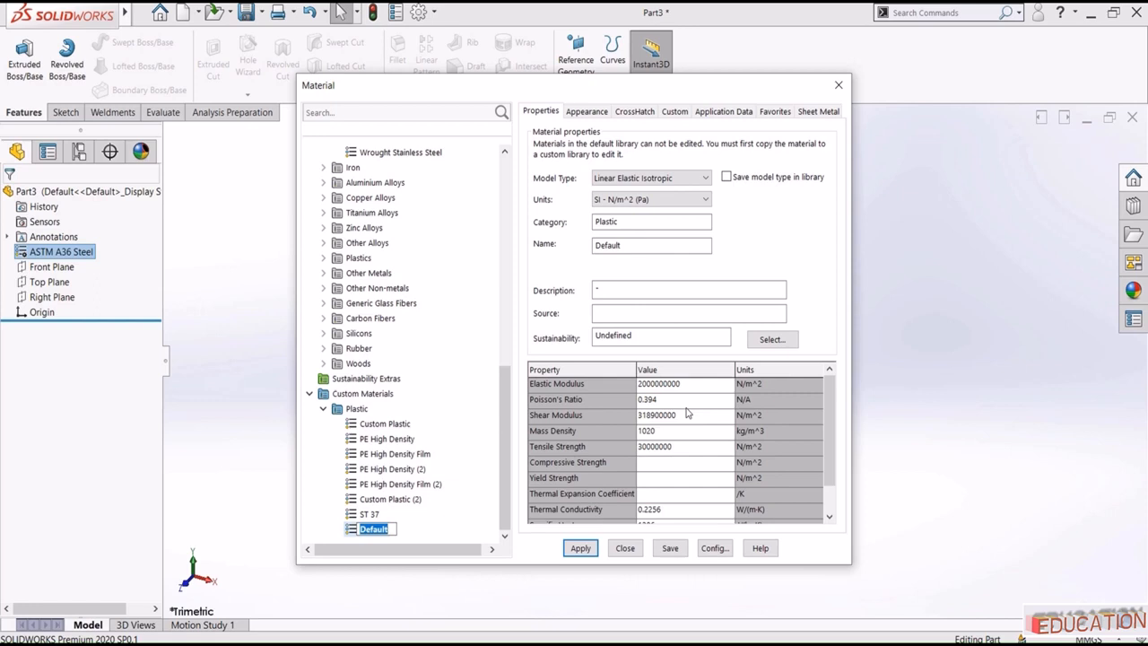
left_click(440, 426)
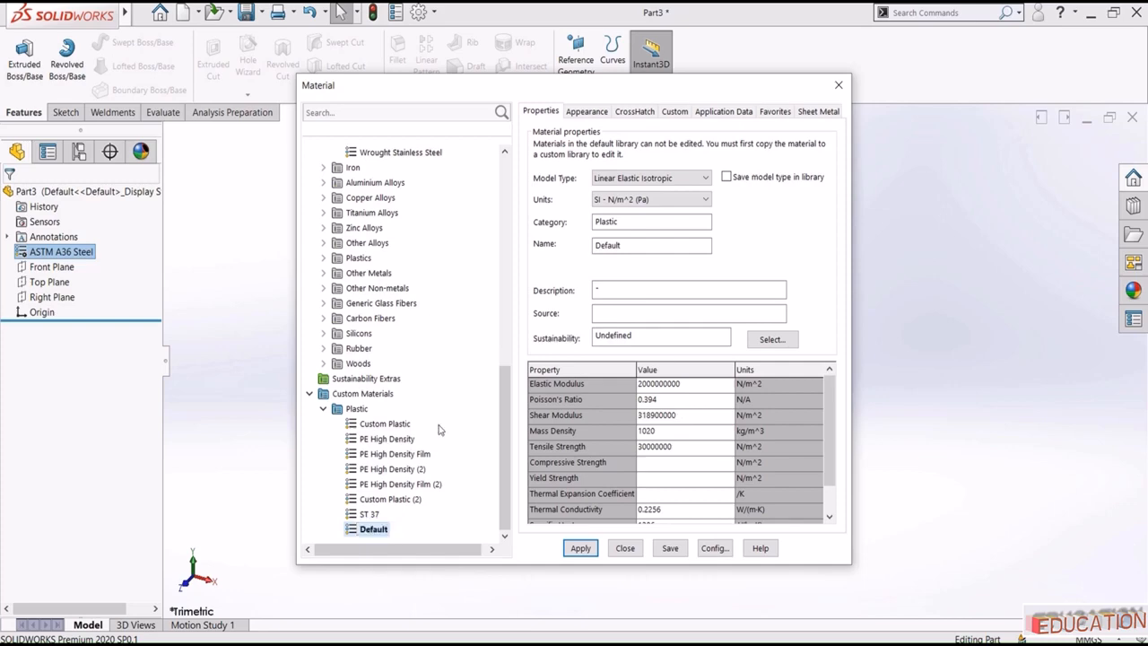
Step: Close the material editor
left_click(626, 547)
left_click(604, 331)
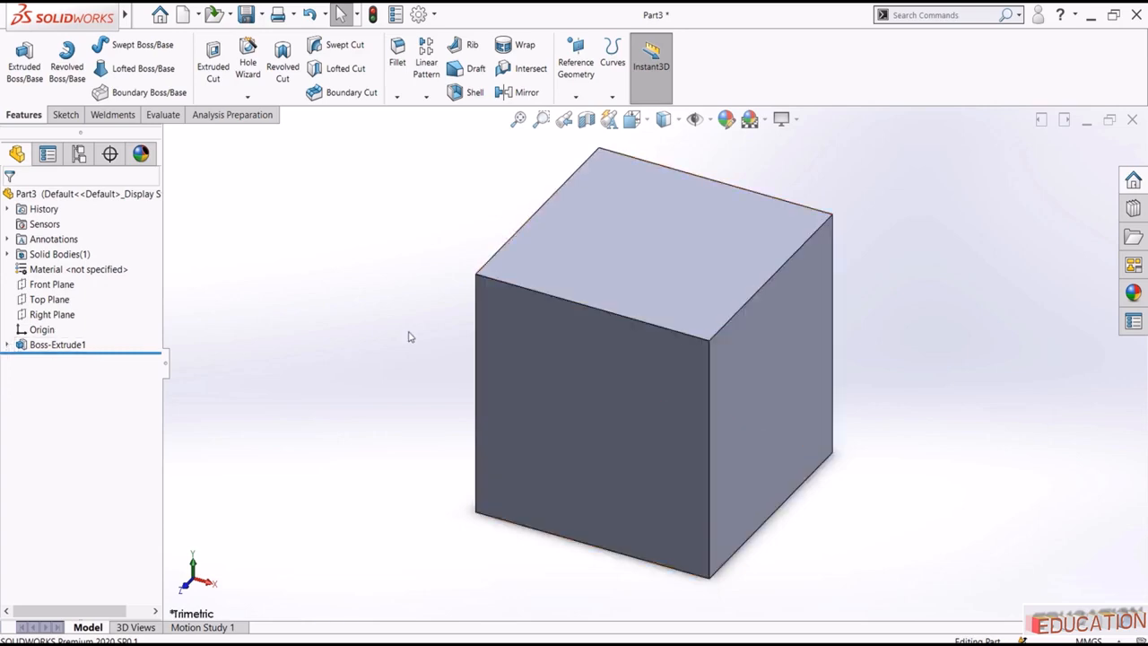
Step: Apply ASTM A36 Steel from the SOLIDWORKS Materials library to the extruded cube and close the material editor
right_click(70, 270)
left_click(88, 281)
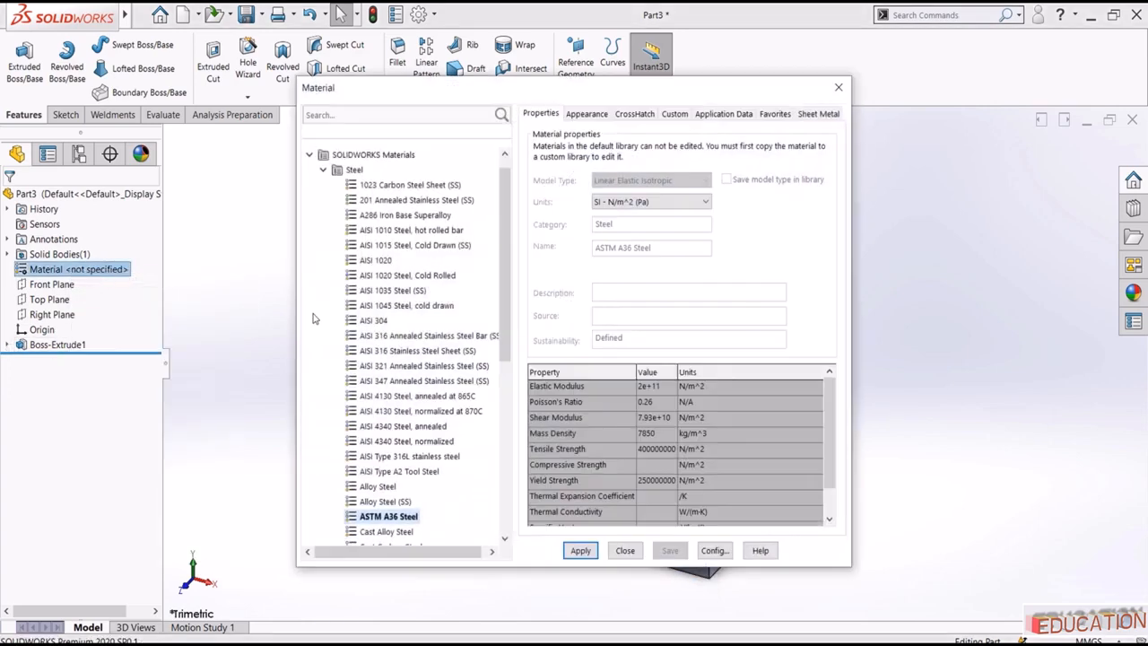
scroll(394, 320, "down", 3)
scroll(393, 321, "up", 4)
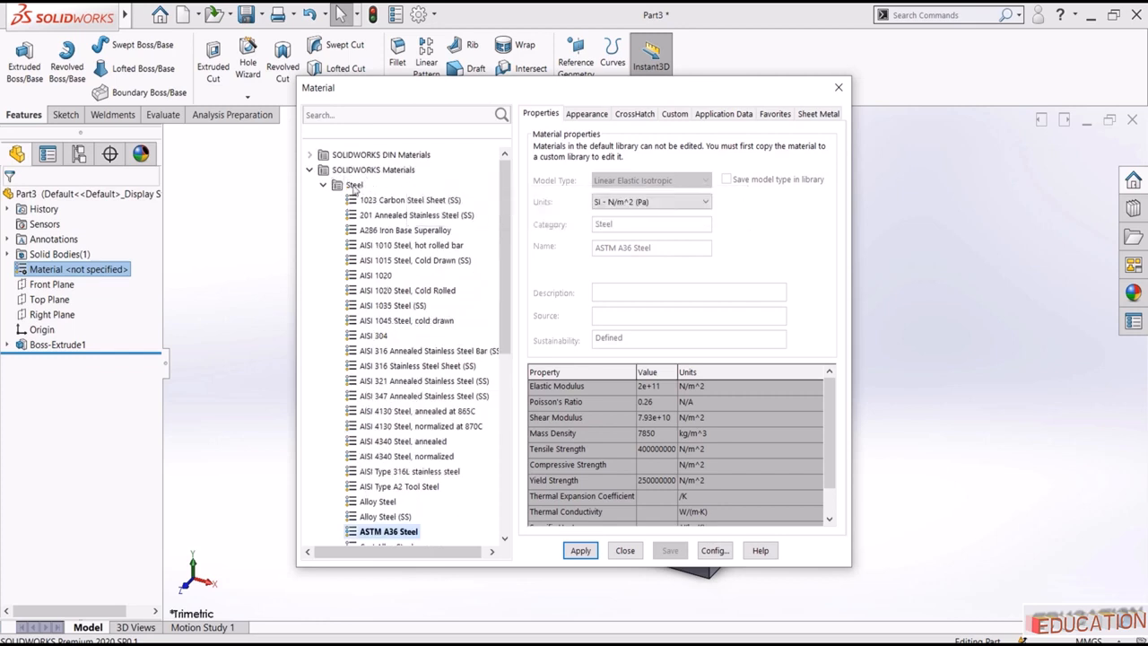
scroll(402, 325, "down", 4)
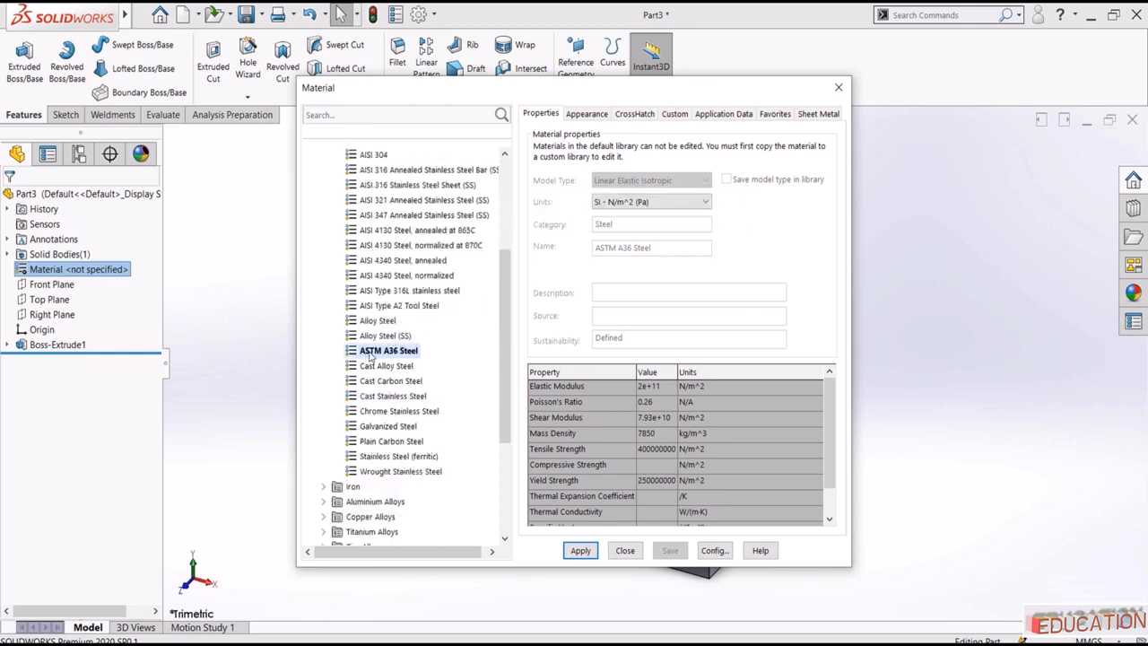
left_click(582, 551)
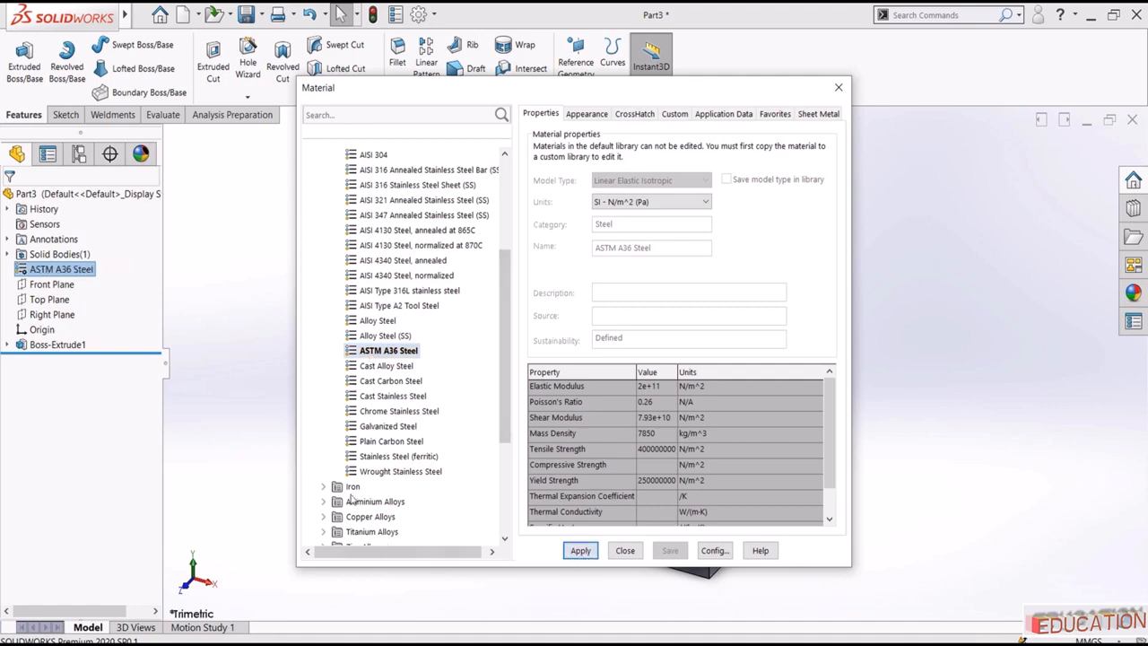
left_click(626, 551)
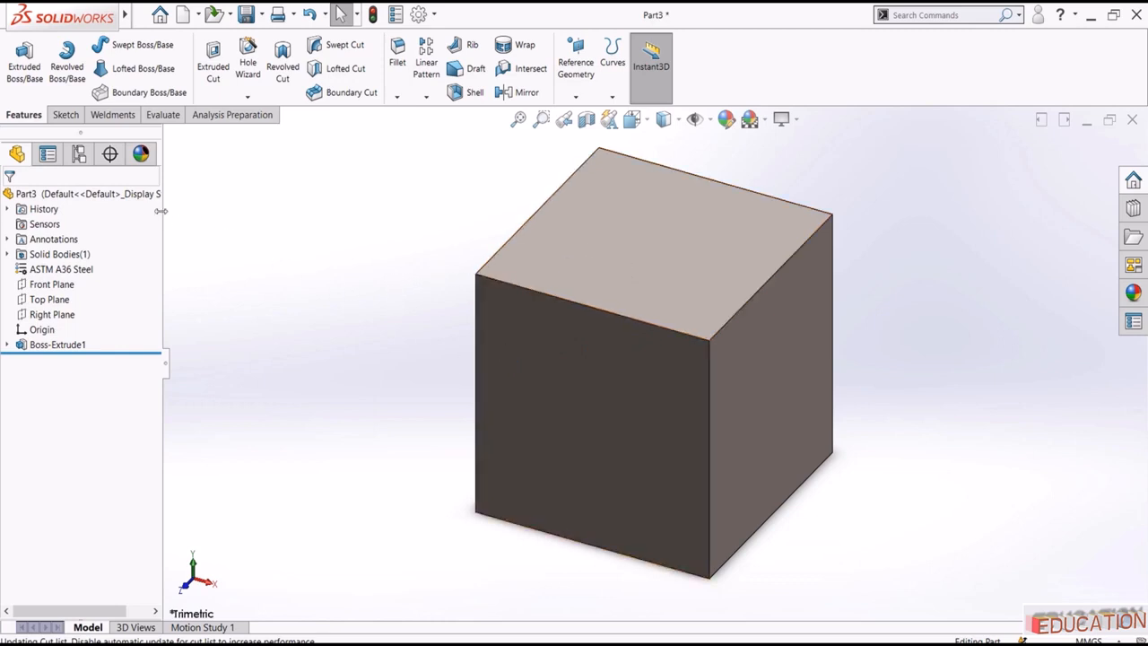
Step: Widen the feature tree and expand its display pane to inspect the part's appearance
left_click_drag(164, 217, 178, 224)
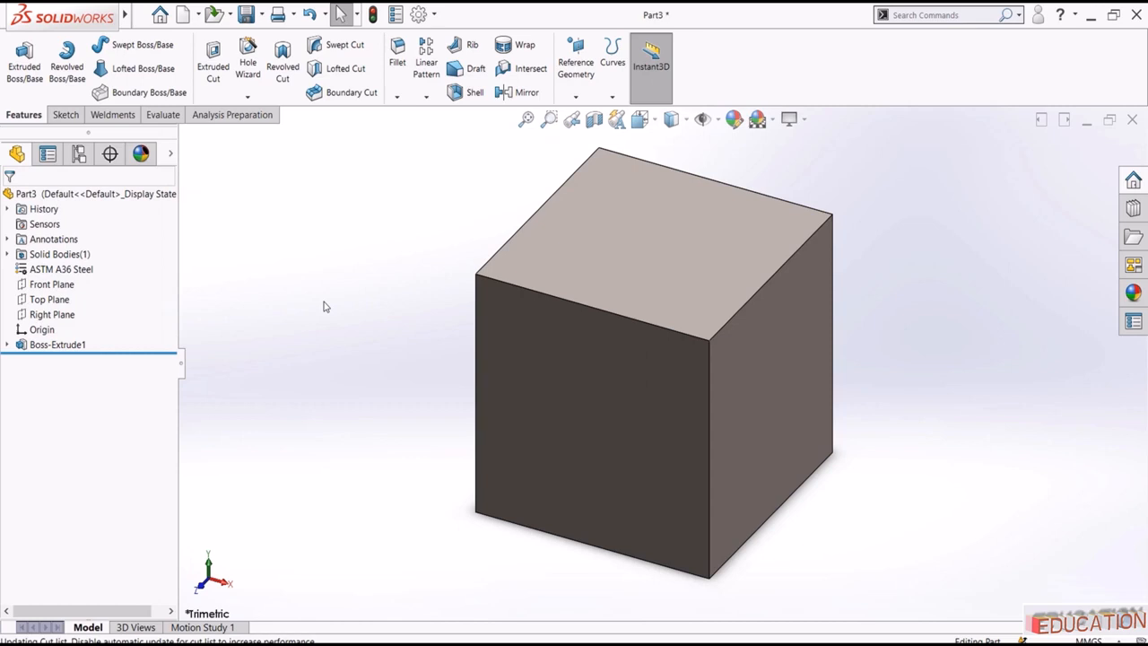
left_click(170, 154)
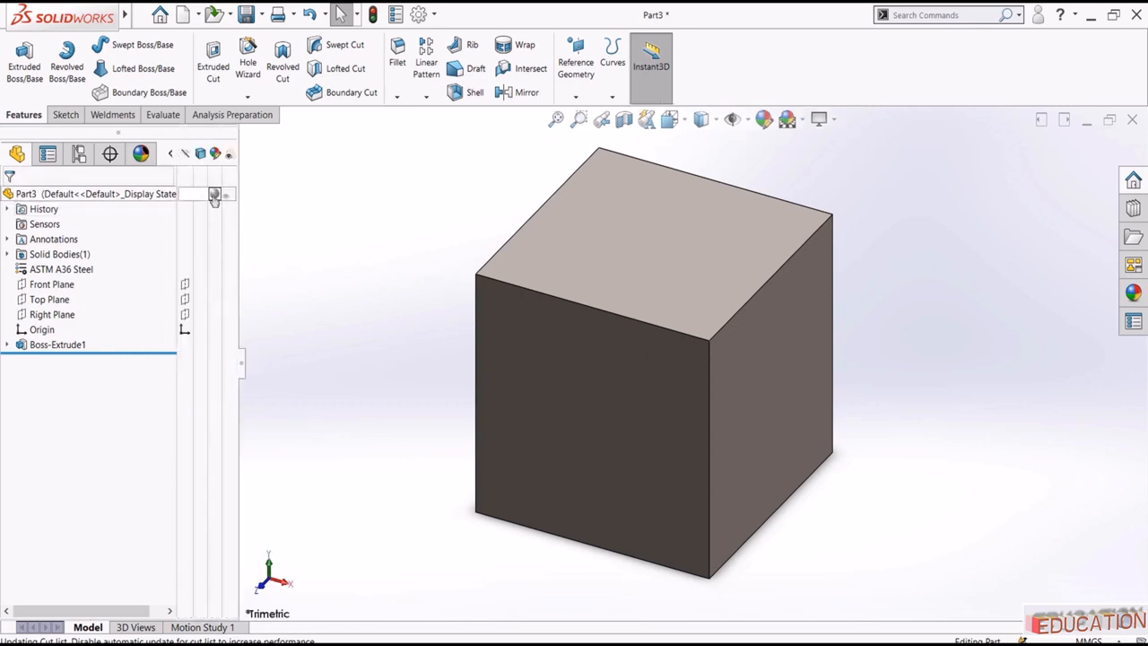
mouse_move(214, 199)
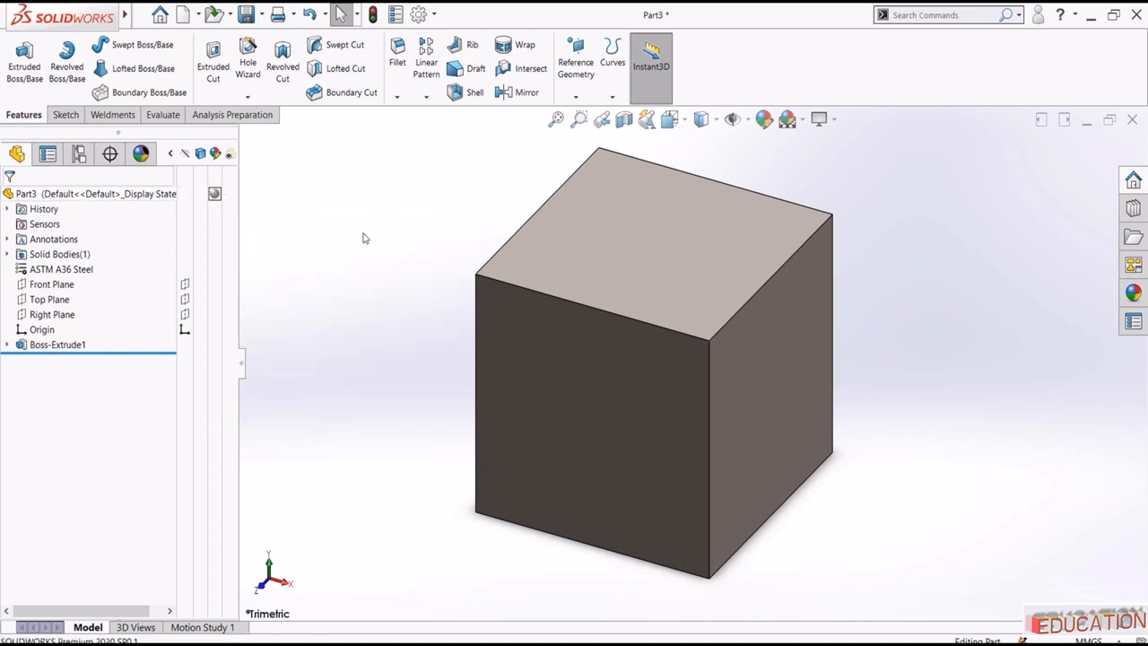
Step: Evaluate the cube's mass properties in the current units, then close the report
left_click(163, 114)
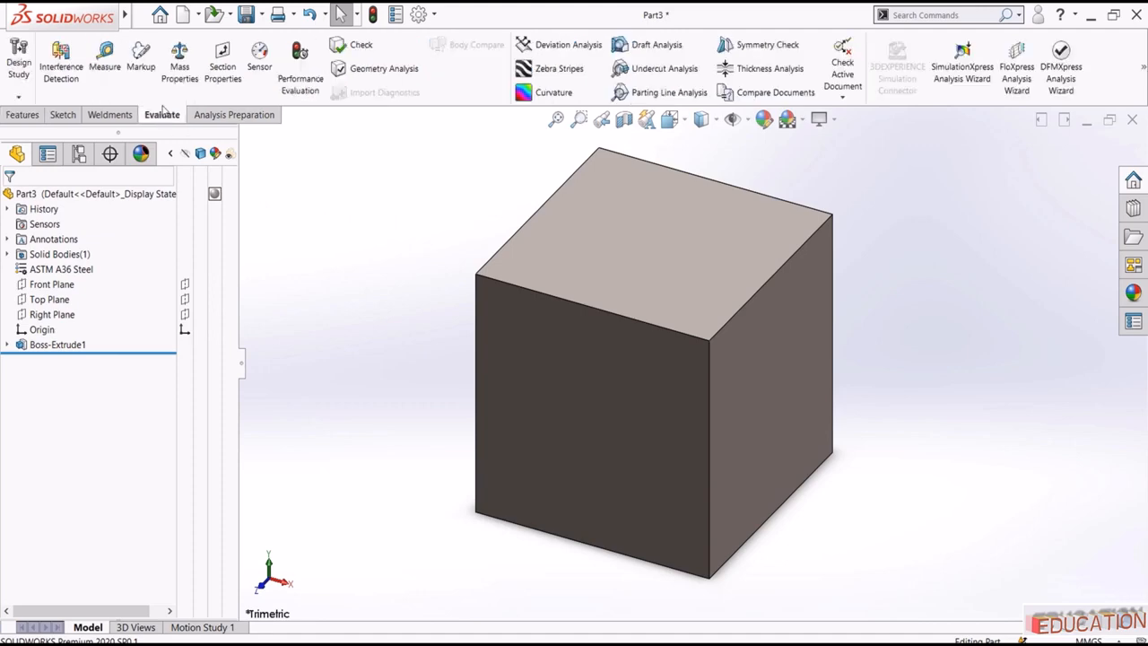
left_click(180, 67)
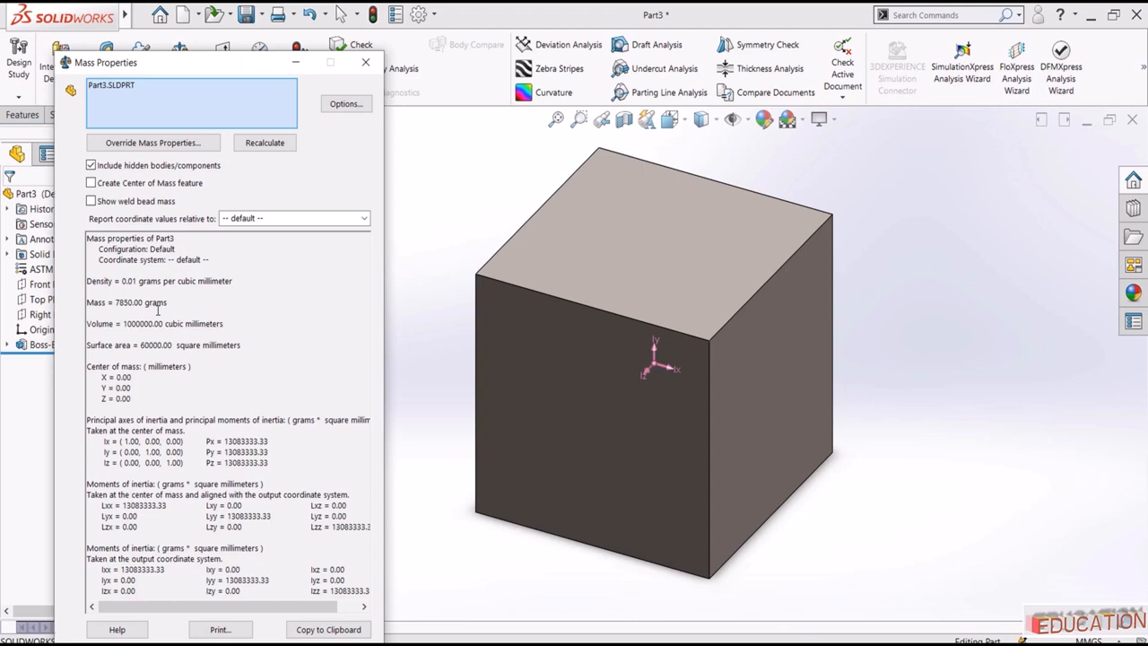
left_click(366, 63)
Step: Switch the document units to MKS (meter, kilogram, second) and evaluate the cube's mass properties
left_click(1090, 641)
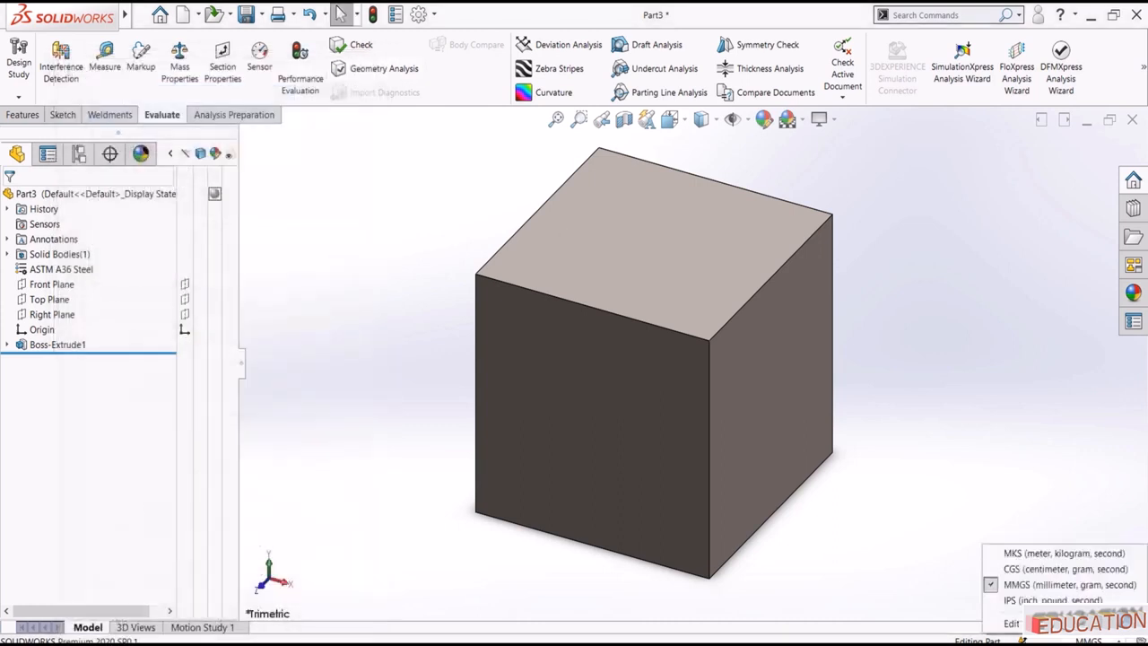
left_click(1035, 555)
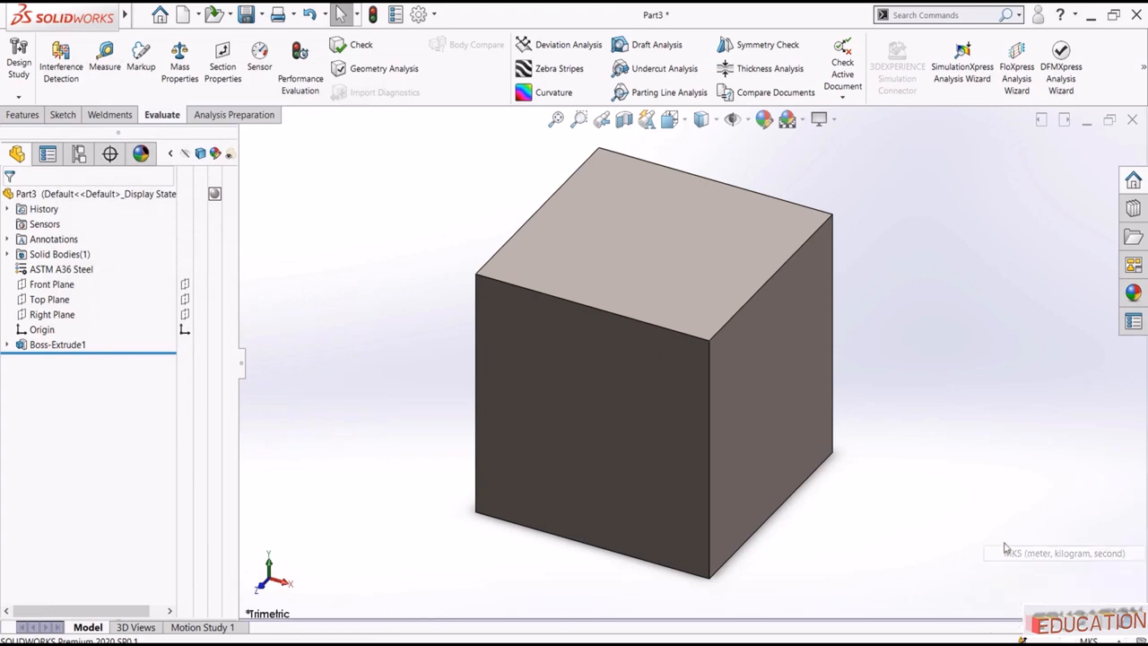
left_click(183, 61)
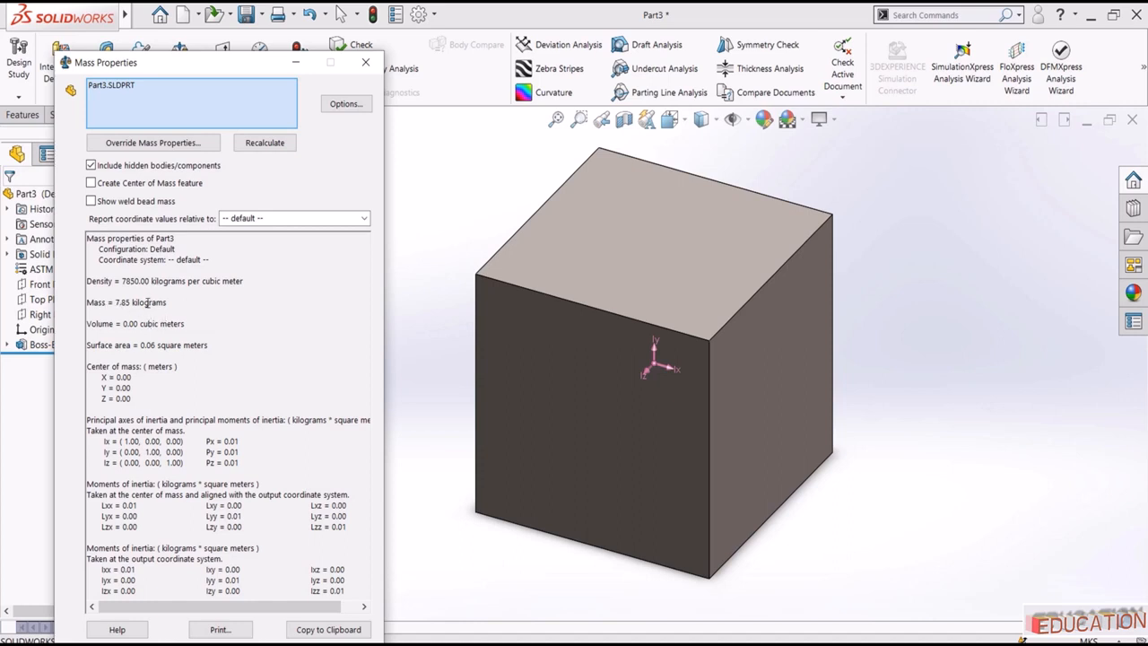
scroll(690, 310, "up", 2)
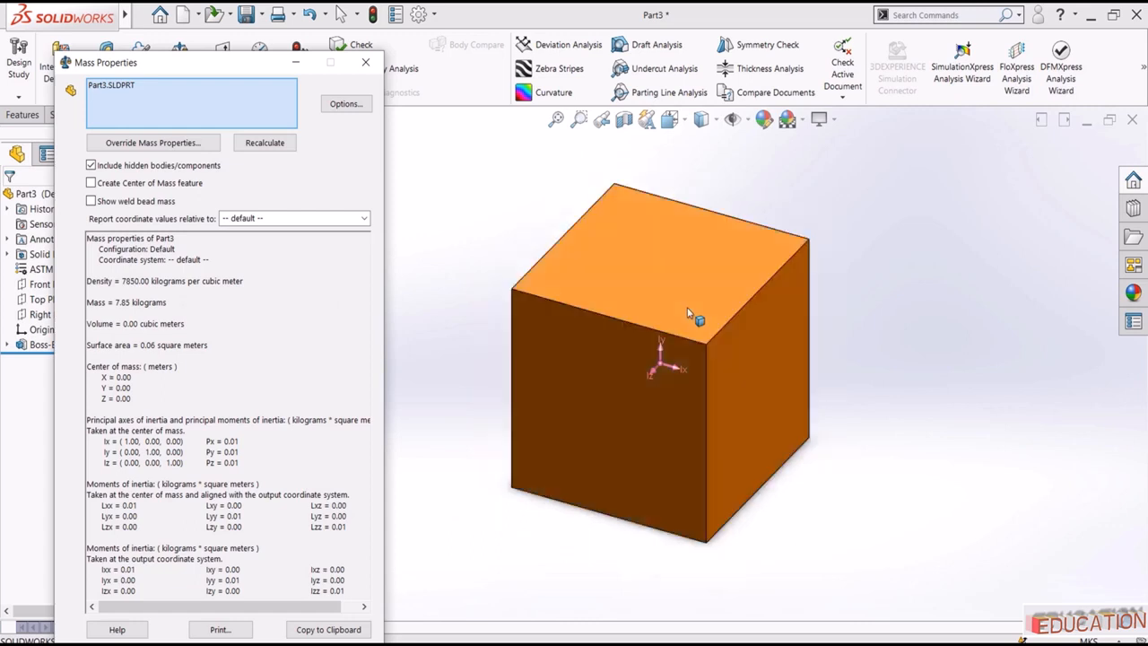
scroll(535, 344, "down", 1)
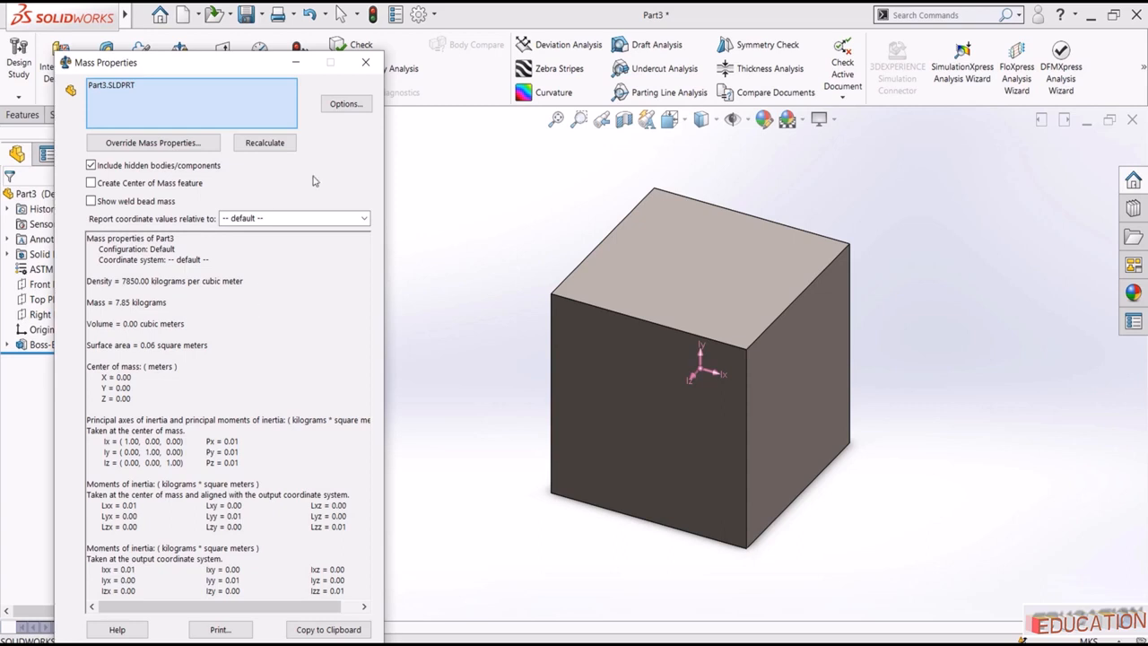
Step: Enable scientific notation in the mass property options, keeping the document unit settings
left_click(349, 109)
left_click_drag(219, 157, 493, 94)
left_click(417, 131)
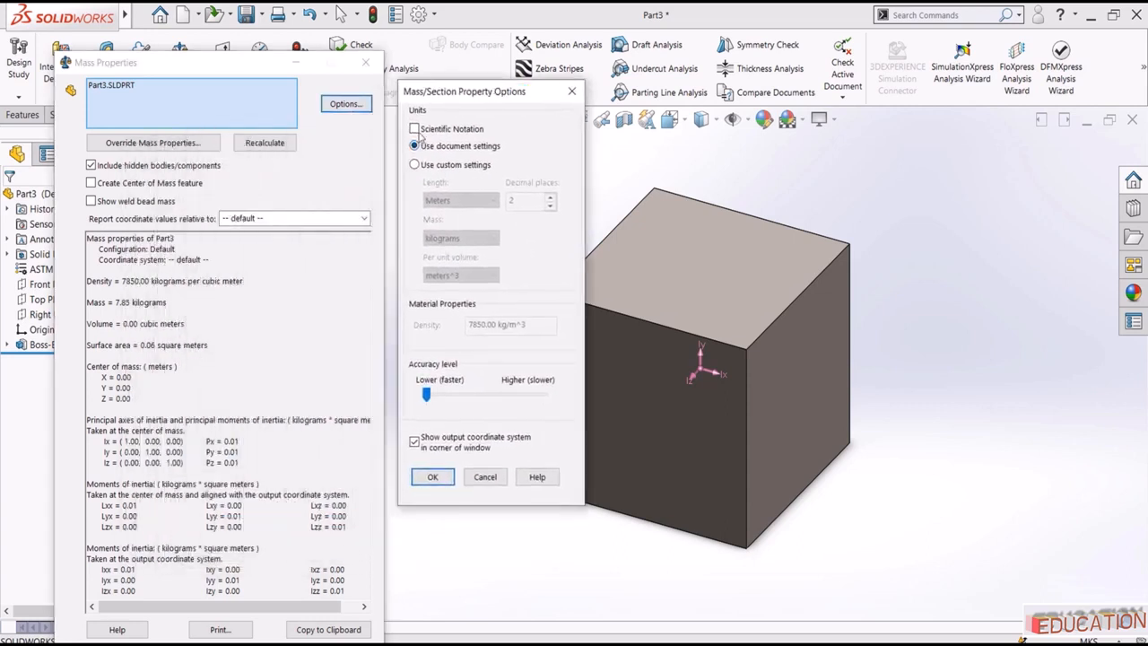
left_click(433, 476)
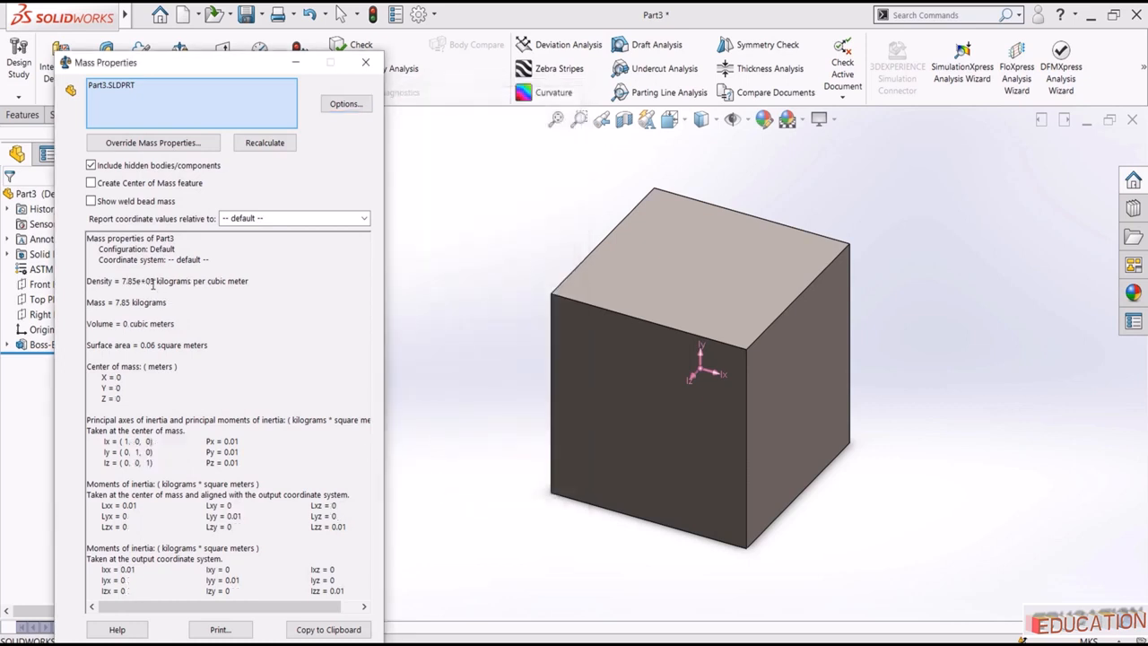
left_click(350, 105)
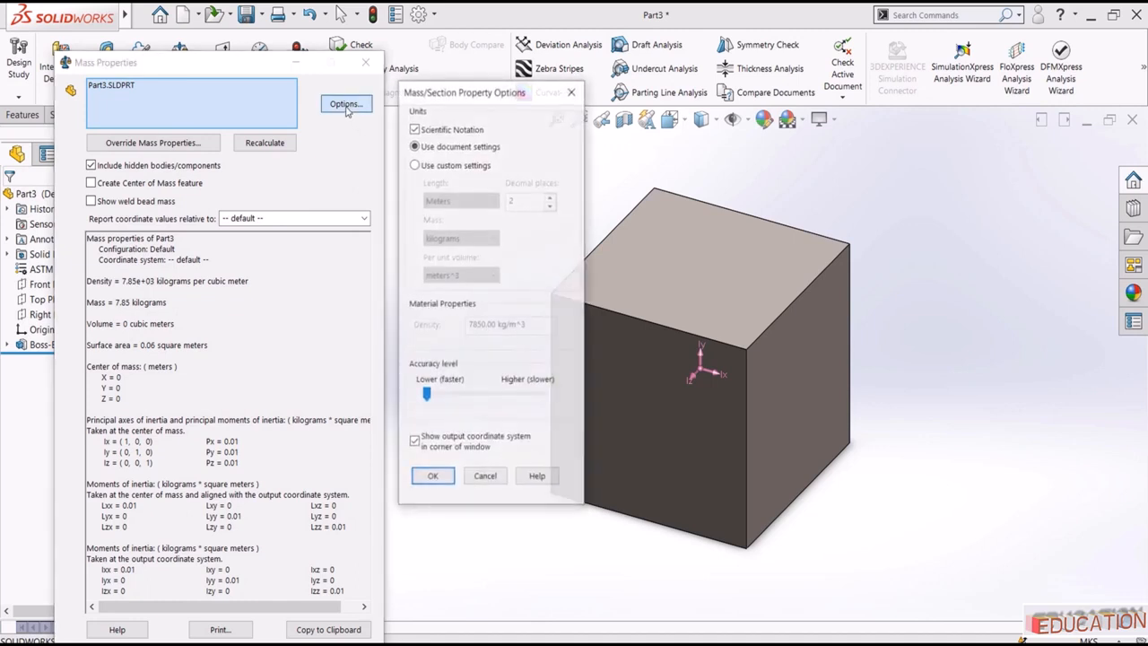
left_click(415, 165)
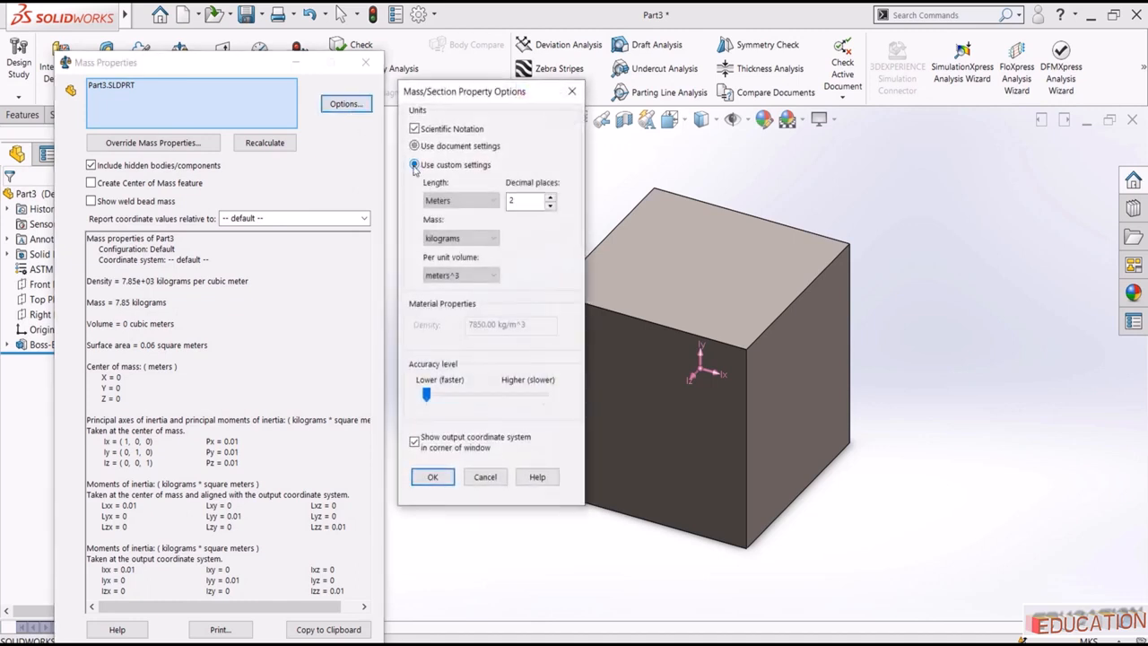
left_click(572, 91)
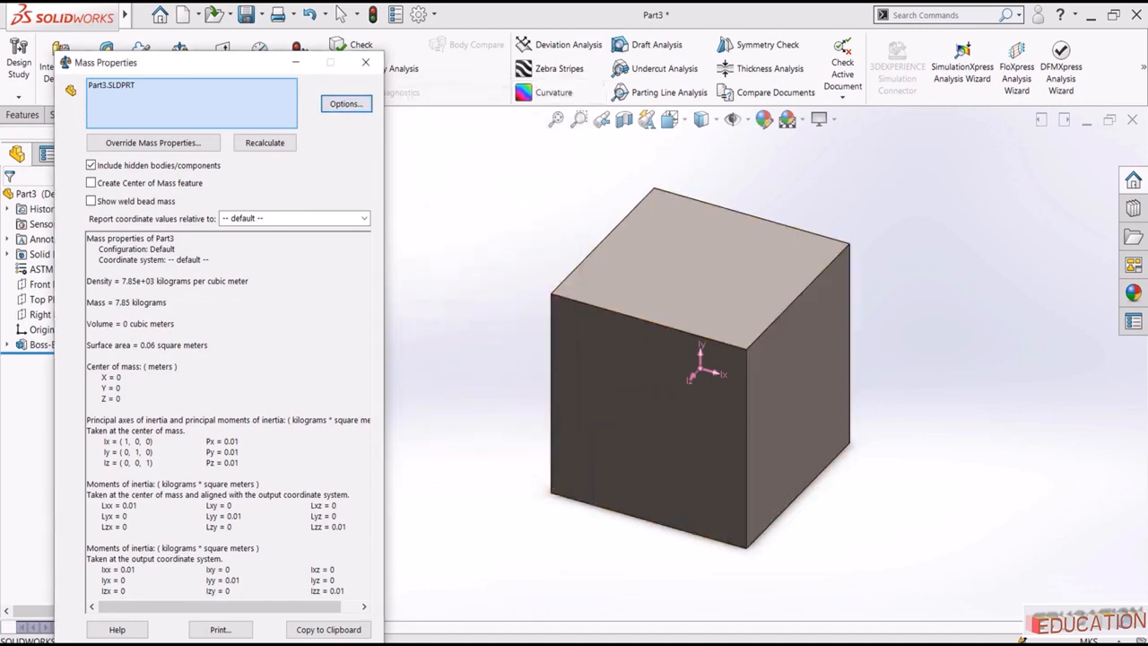
Step: Switch the document units to MMGS (millimeter, gram, second) and reopen the cube's mass properties
left_click(1088, 640)
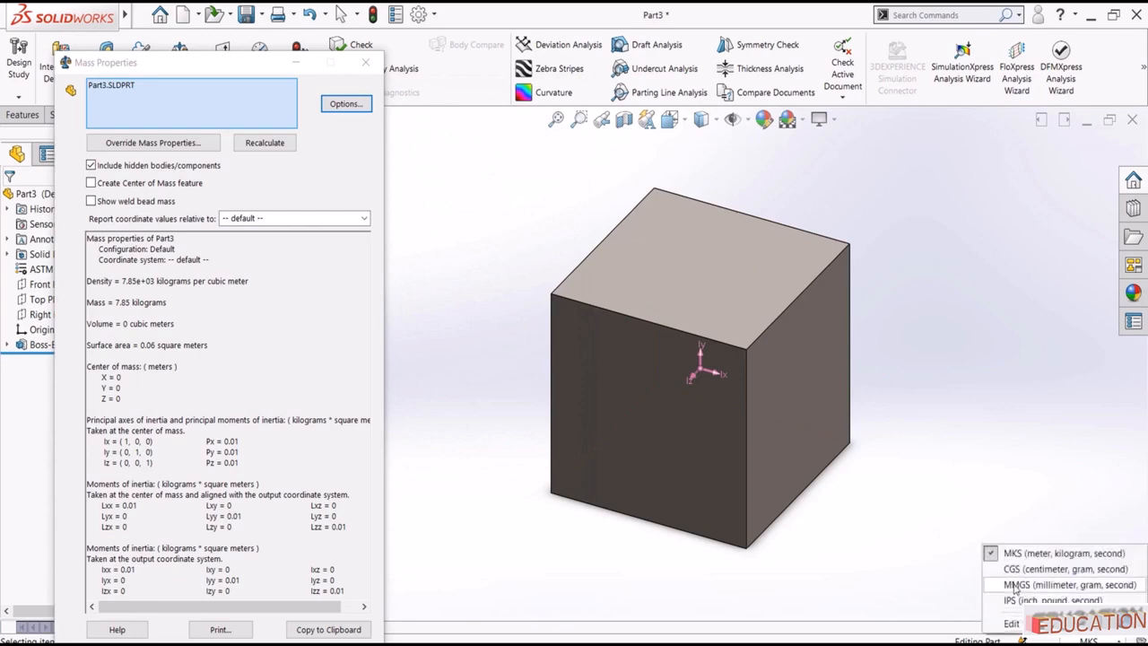
left_click(1015, 585)
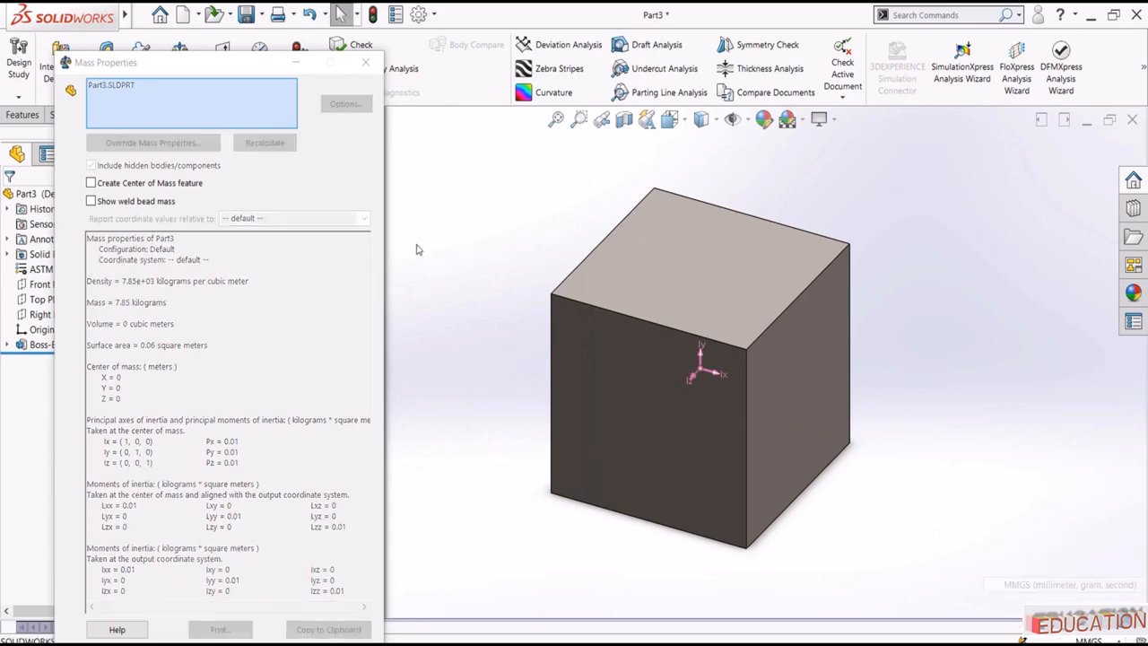
left_click(367, 64)
left_click(180, 50)
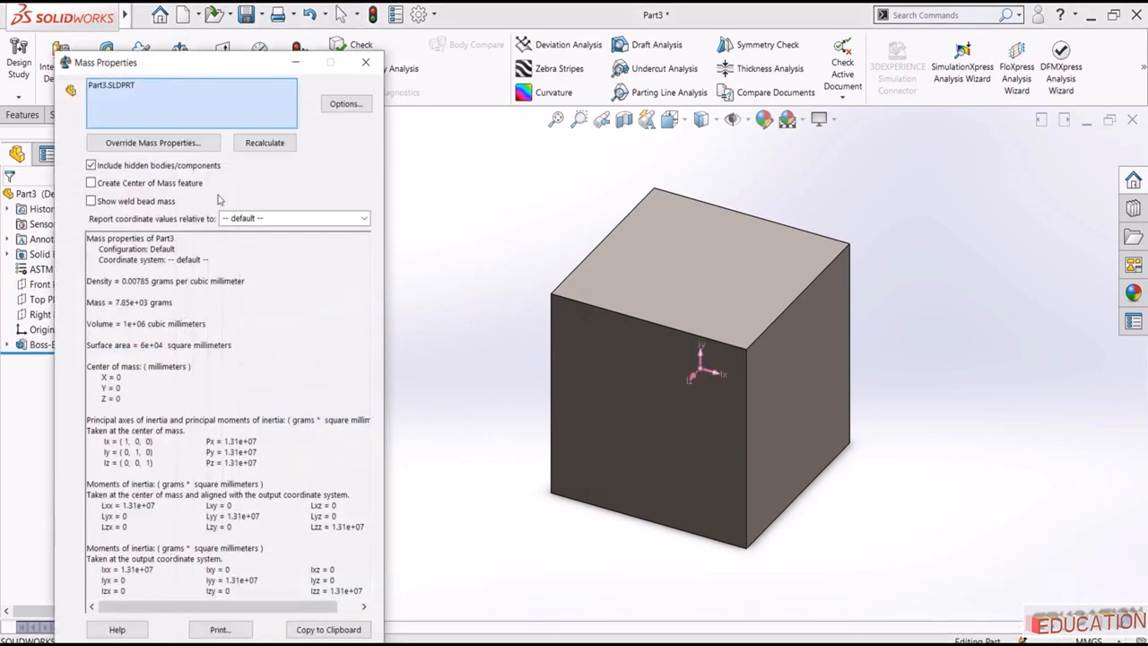
Step: Set the mass property options to custom units without scientific notation, with length in millimeters and mass in kilograms
left_click(345, 106)
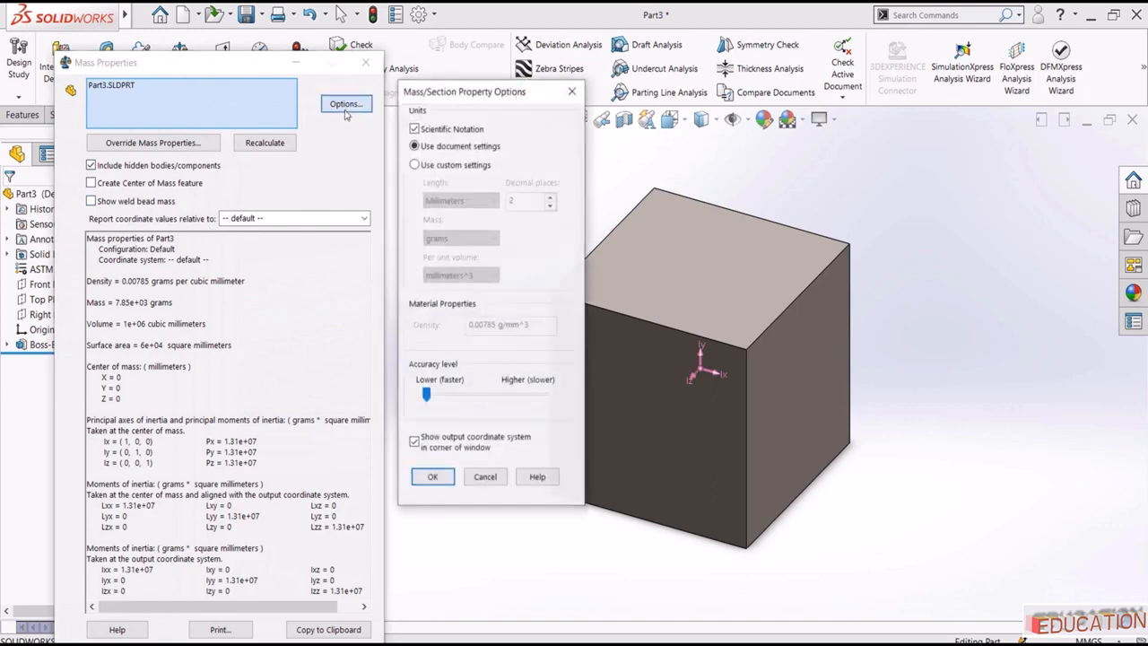
left_click(428, 167)
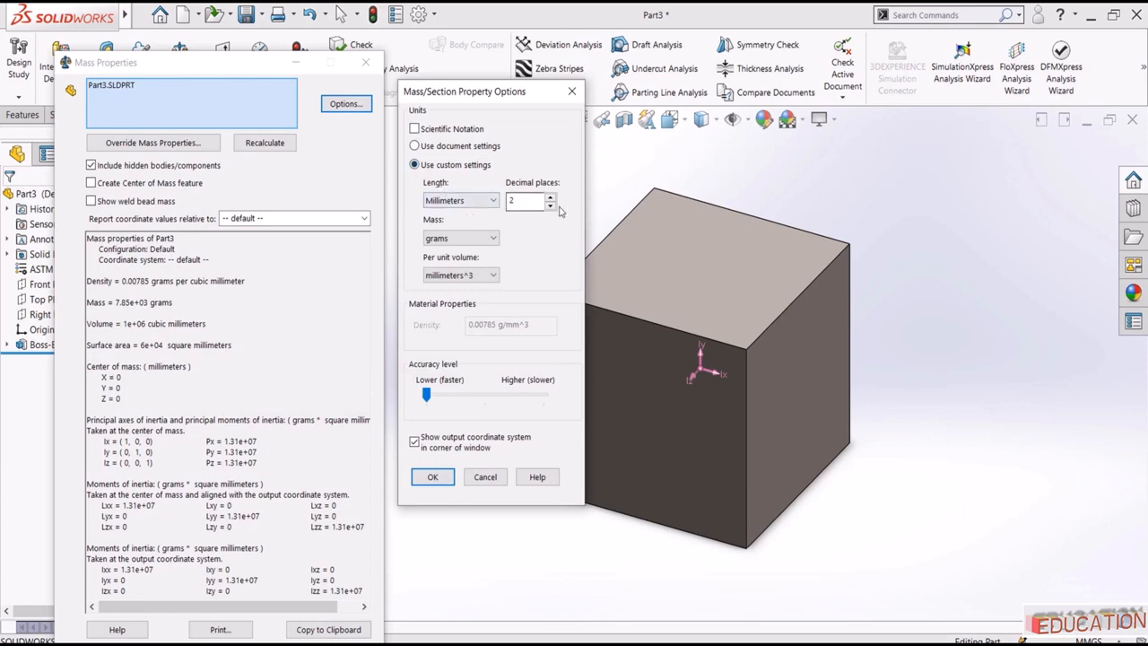
left_click(490, 206)
left_click(489, 207)
left_click(450, 240)
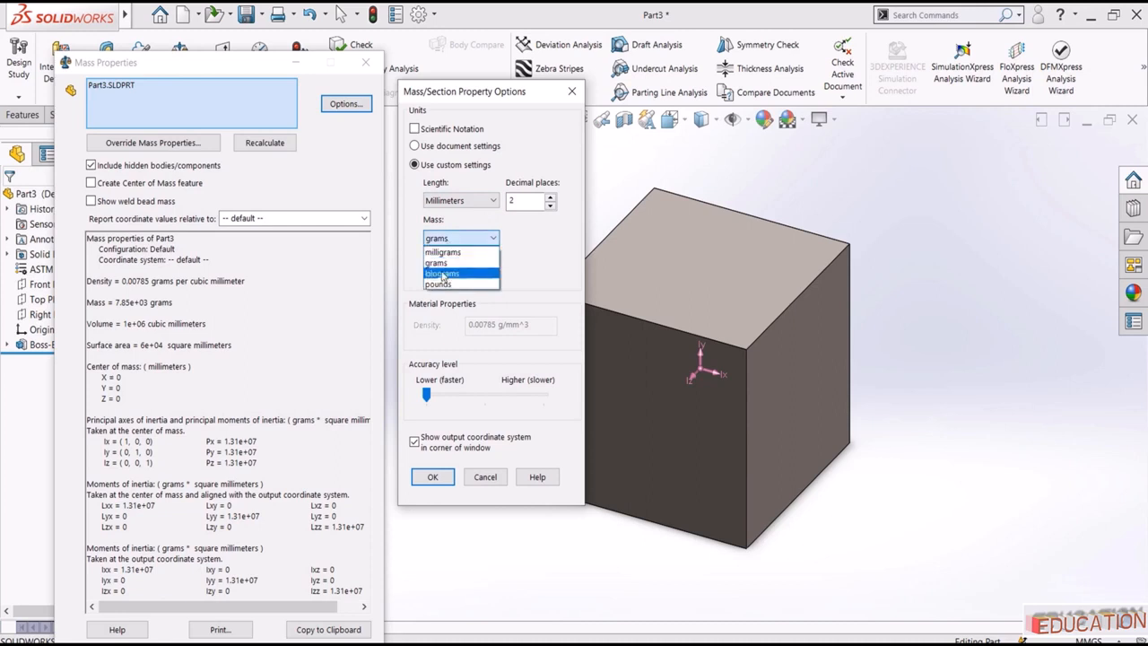
left_click(444, 273)
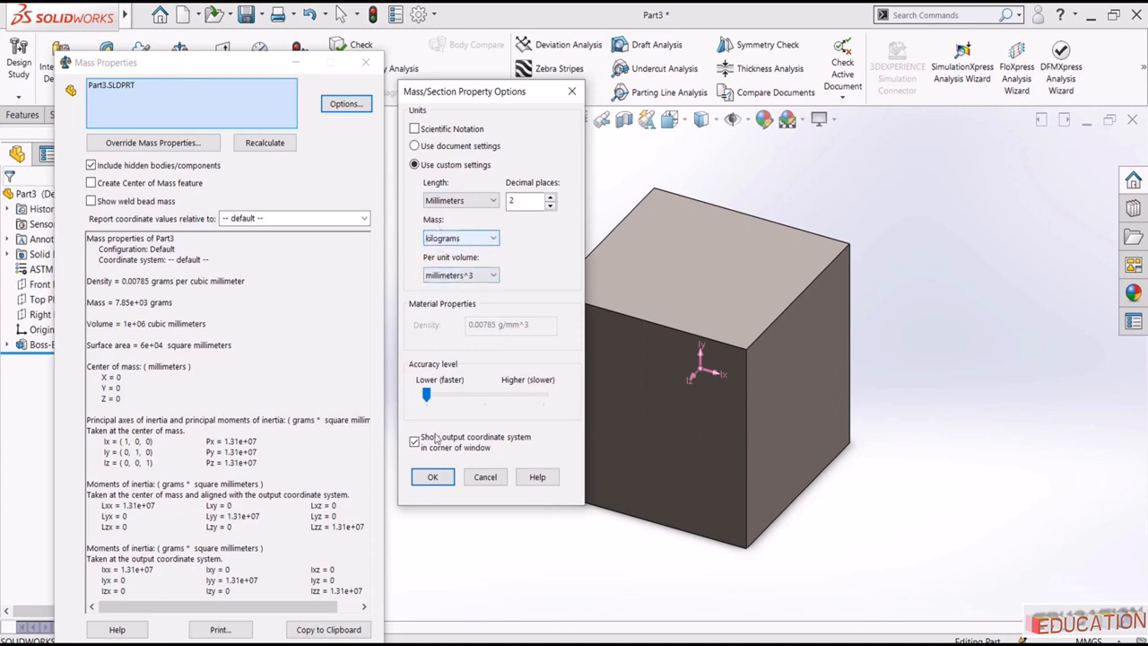
left_click(431, 478)
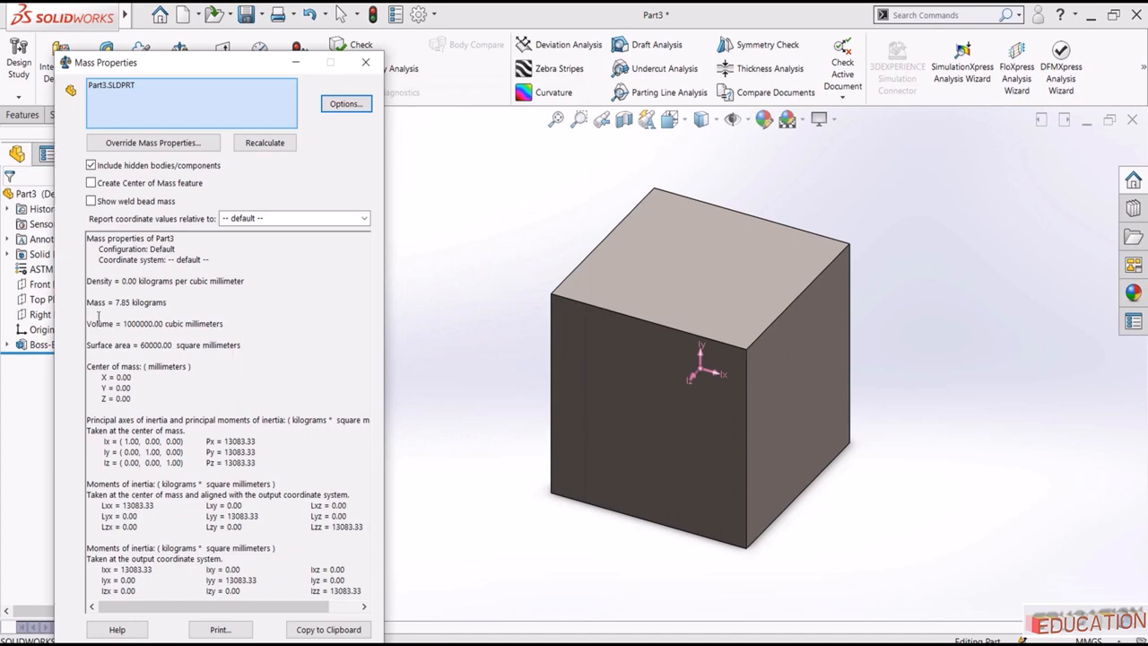
Step: Compare the document's unit system with the units in the cube's mass properties report, then close the report
left_click(1088, 641)
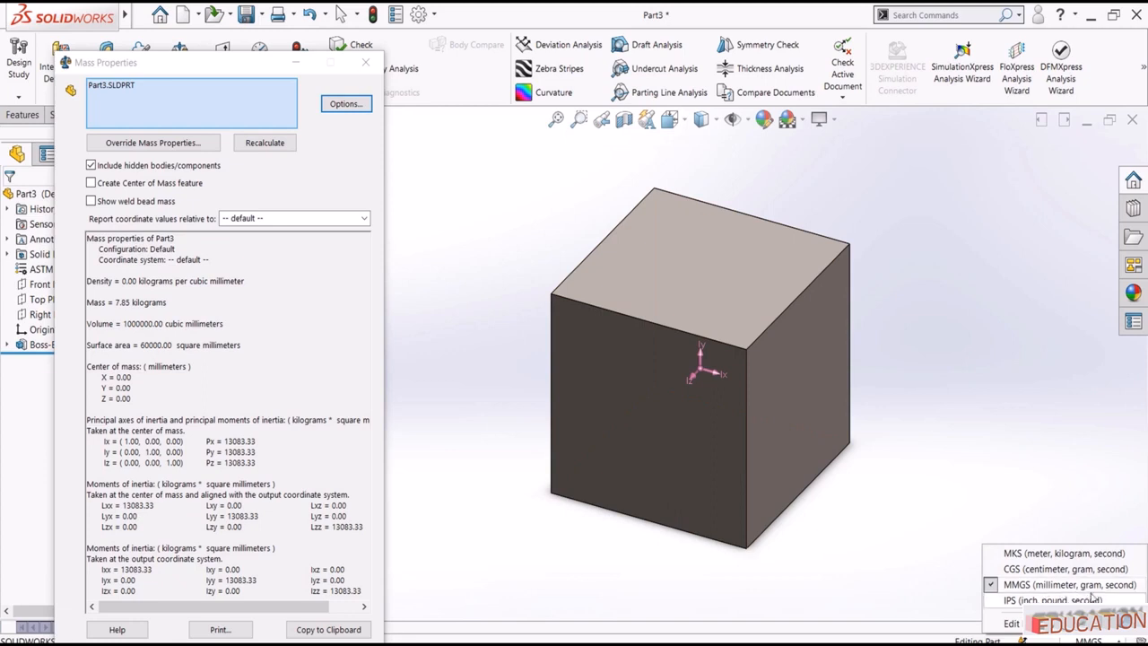
left_click_drag(261, 68, 312, 54)
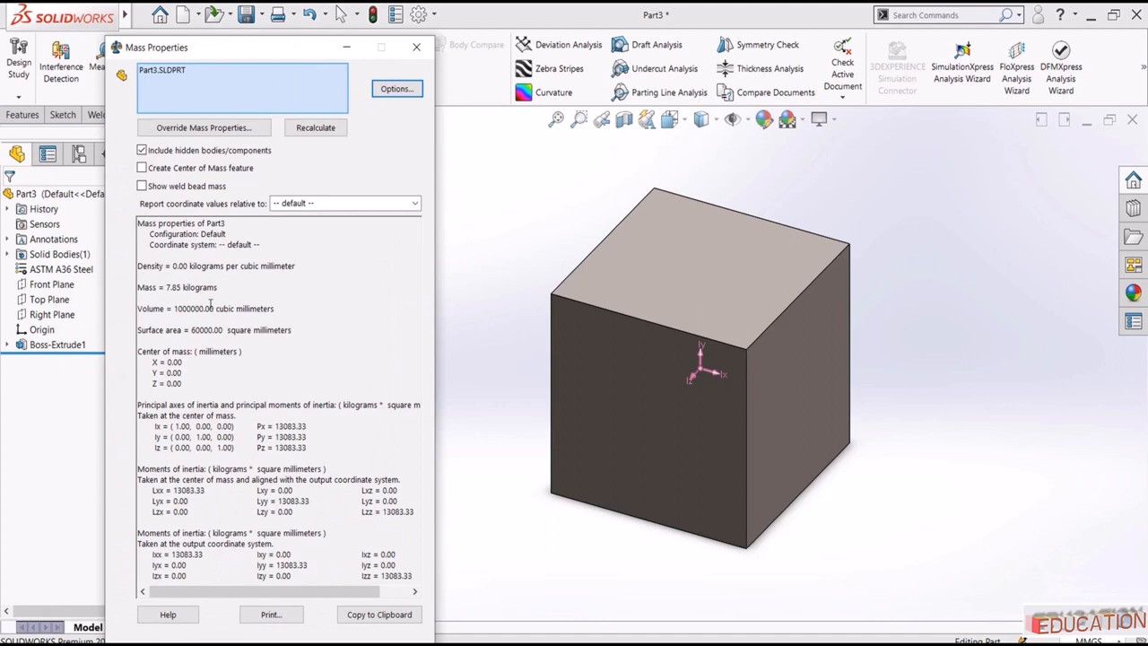
left_click(416, 47)
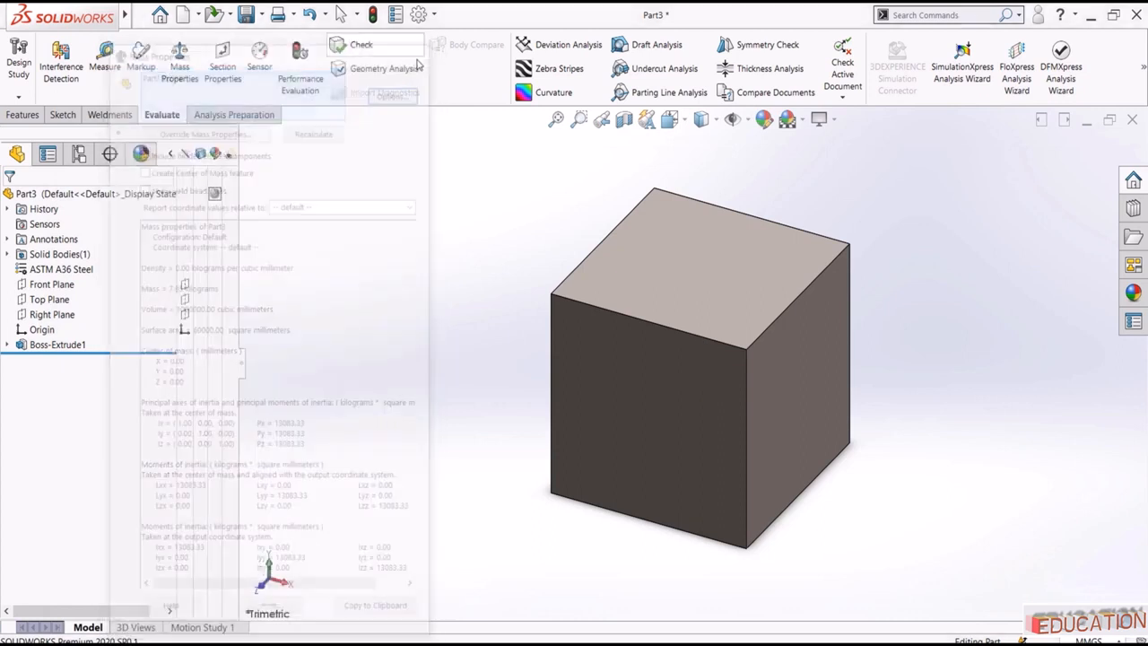
Step: Start a linear pattern of the cube's solid body, using the upper front edge as Direction 1
left_click(557, 120)
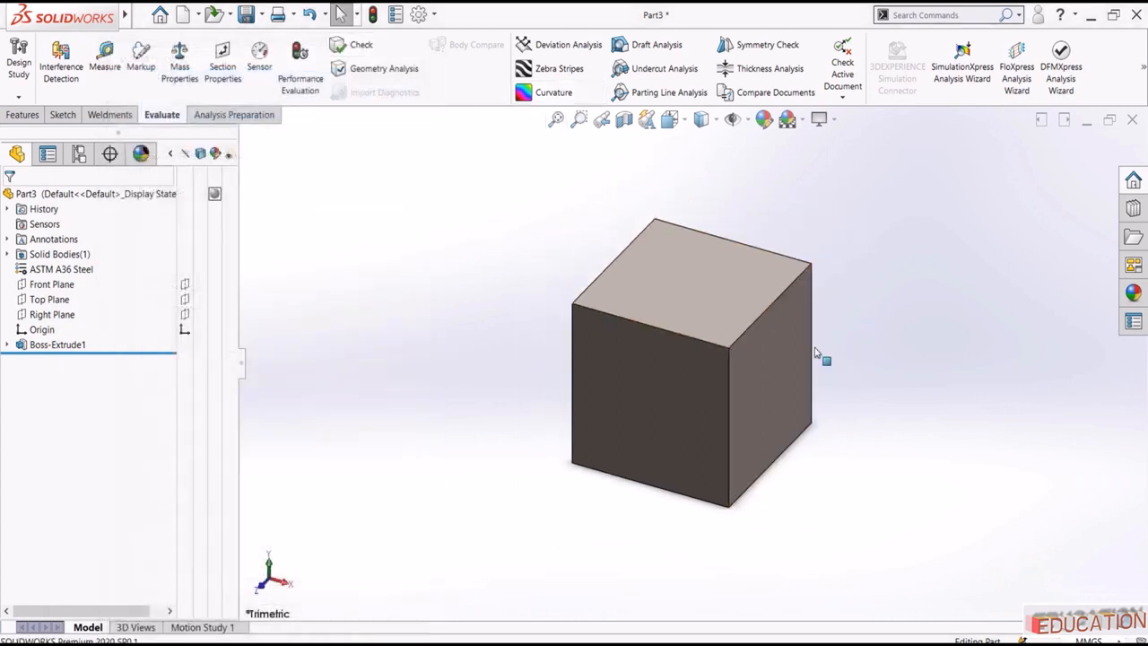
left_click(23, 115)
left_click(425, 59)
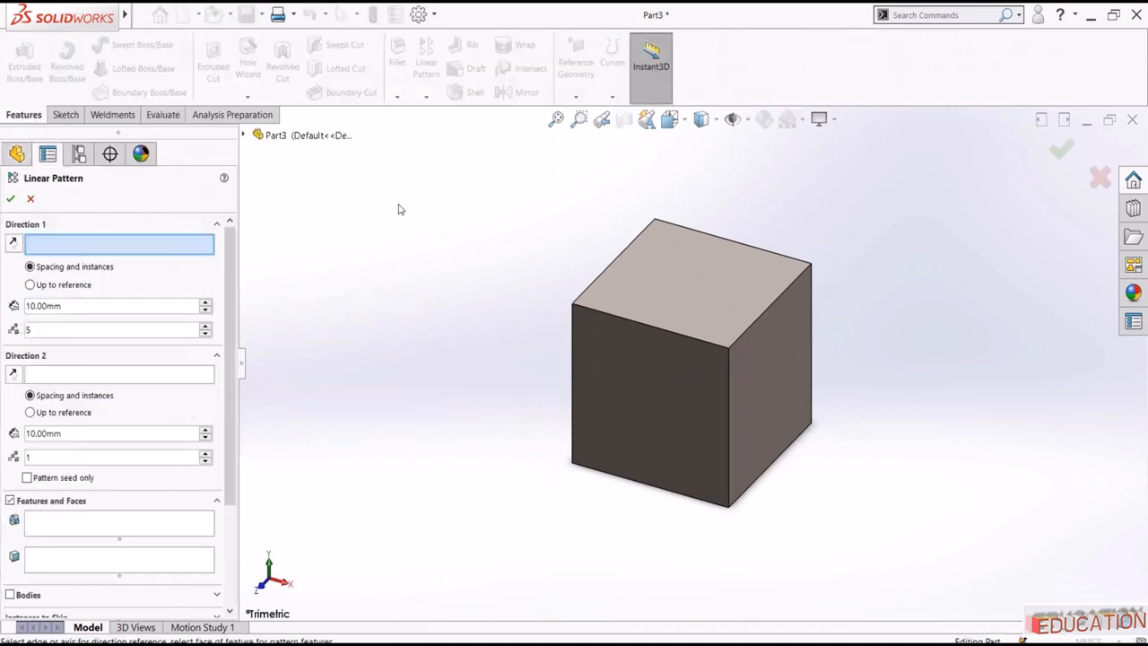
left_click(618, 315)
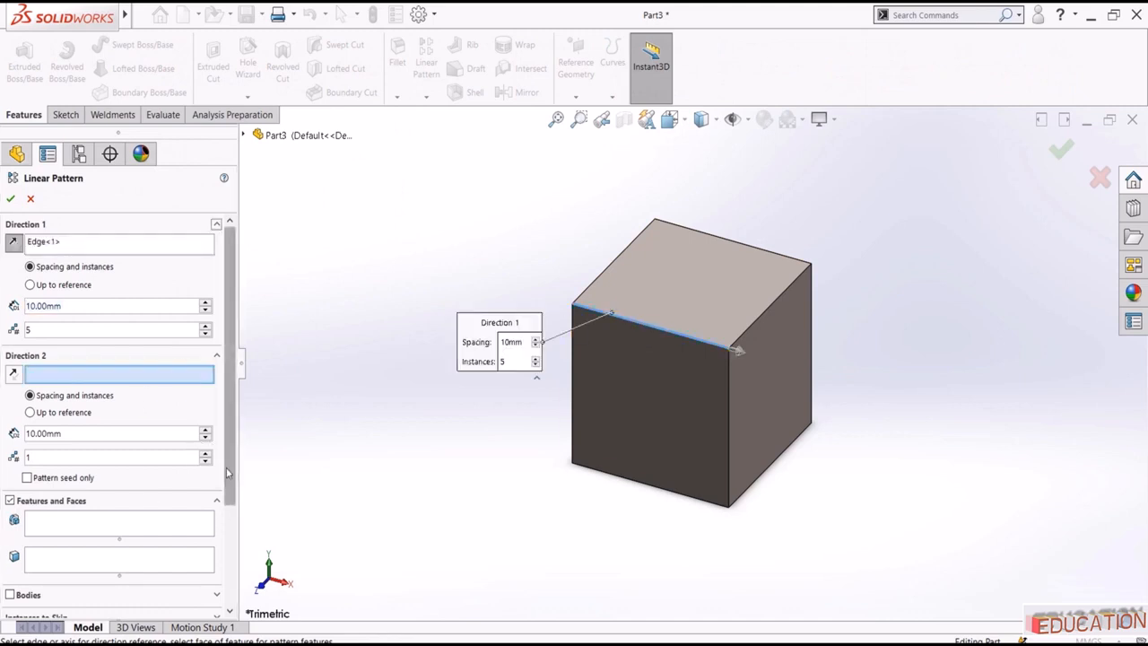
scroll(116, 484, "down", 2)
left_click(11, 528)
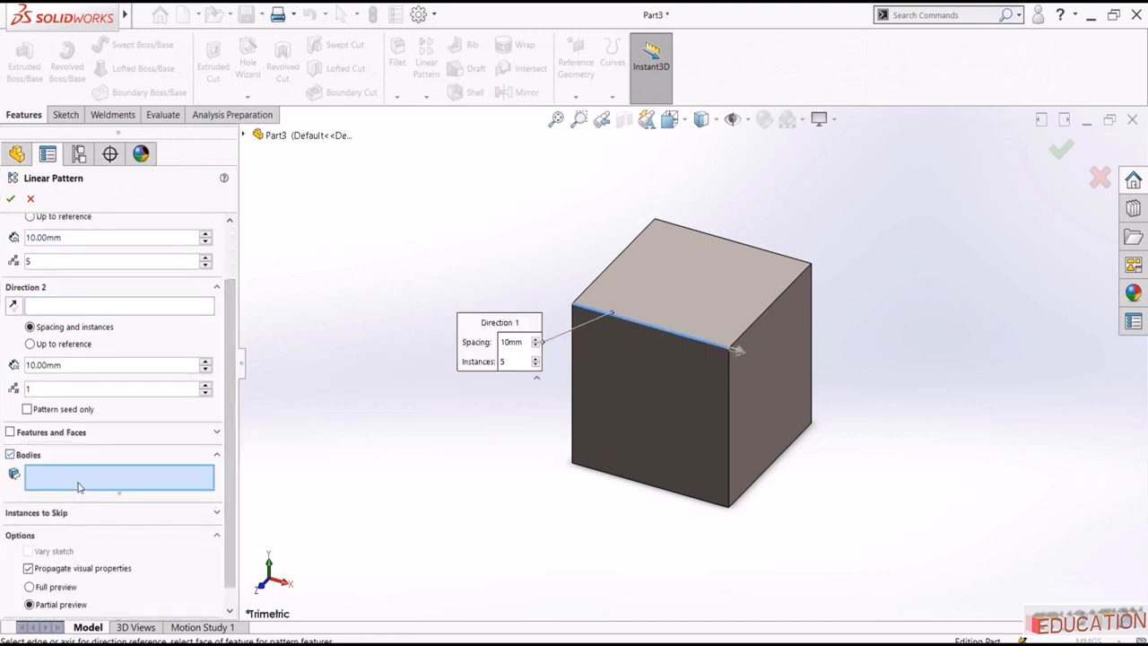
left_click(641, 415)
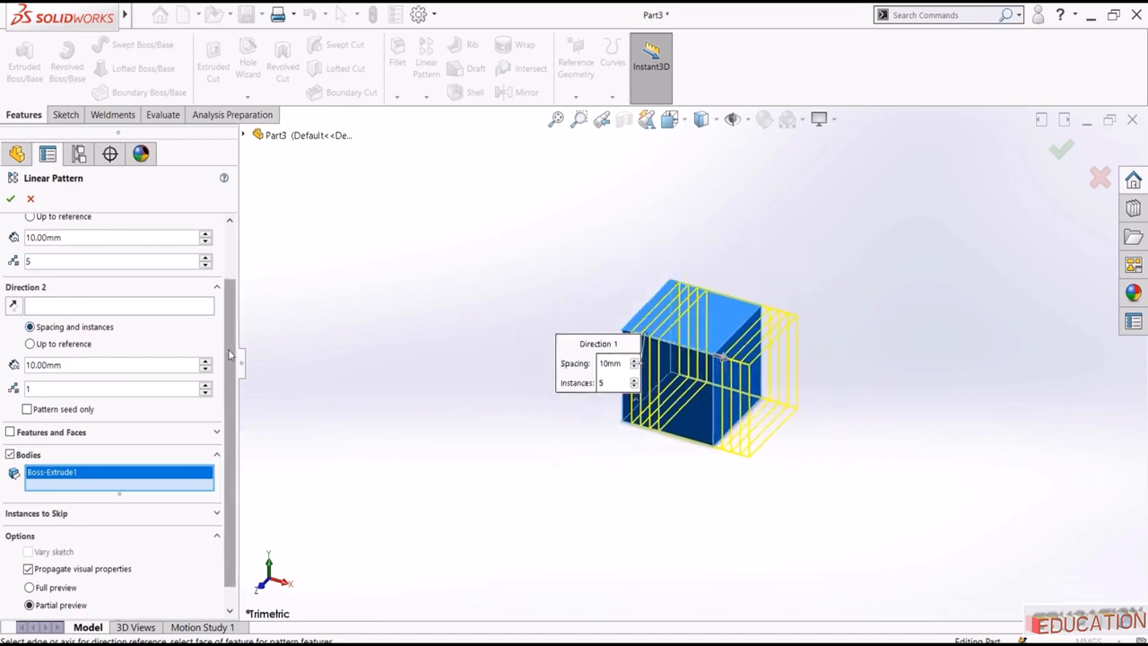
Step: Set the Direction 1 spacing to 180 mm, keep five instances, and accept the linear pattern
scroll(229, 355, "up", 2)
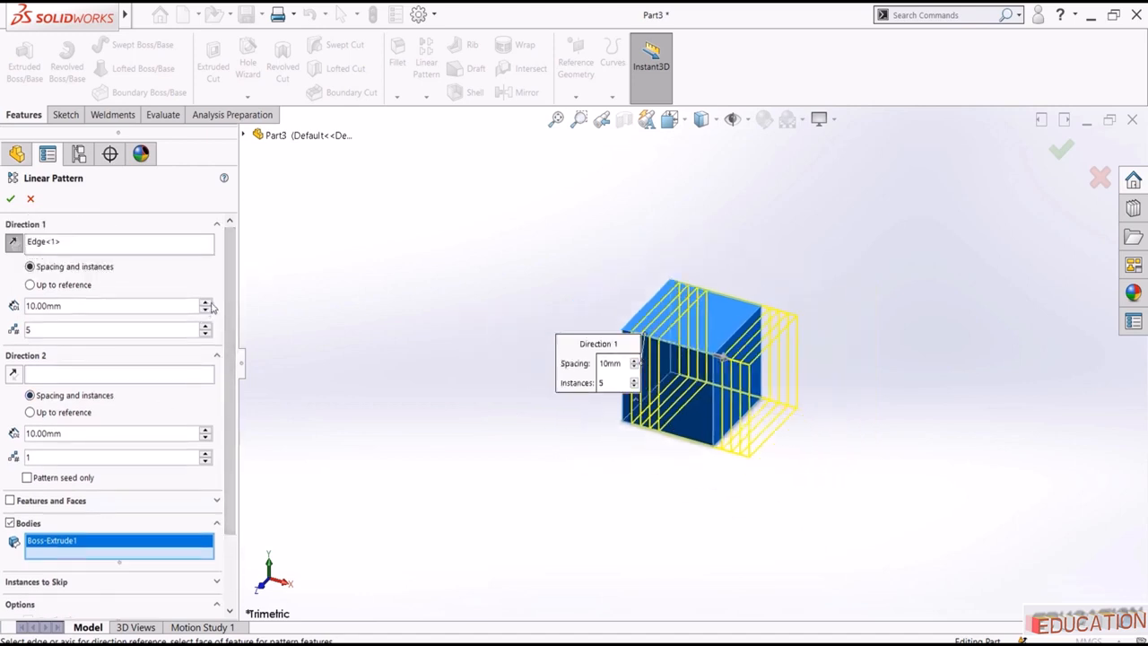
left_click(210, 304)
left_click(210, 304)
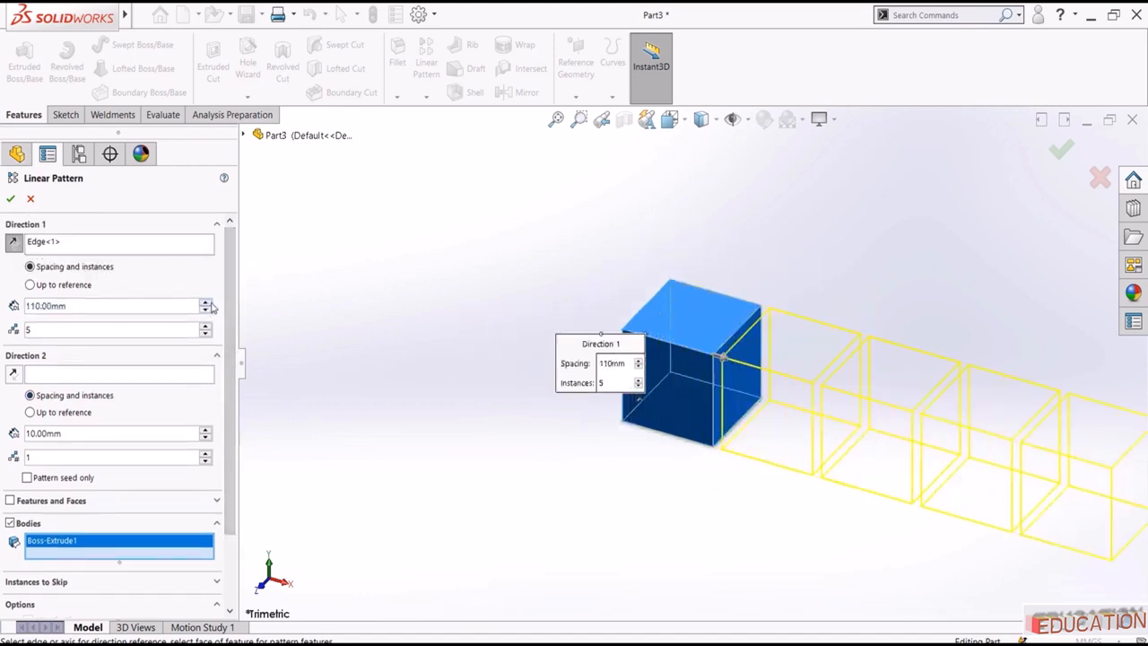
left_click(210, 304)
scroll(661, 307, "up", 6)
scroll(963, 346, "down", 2)
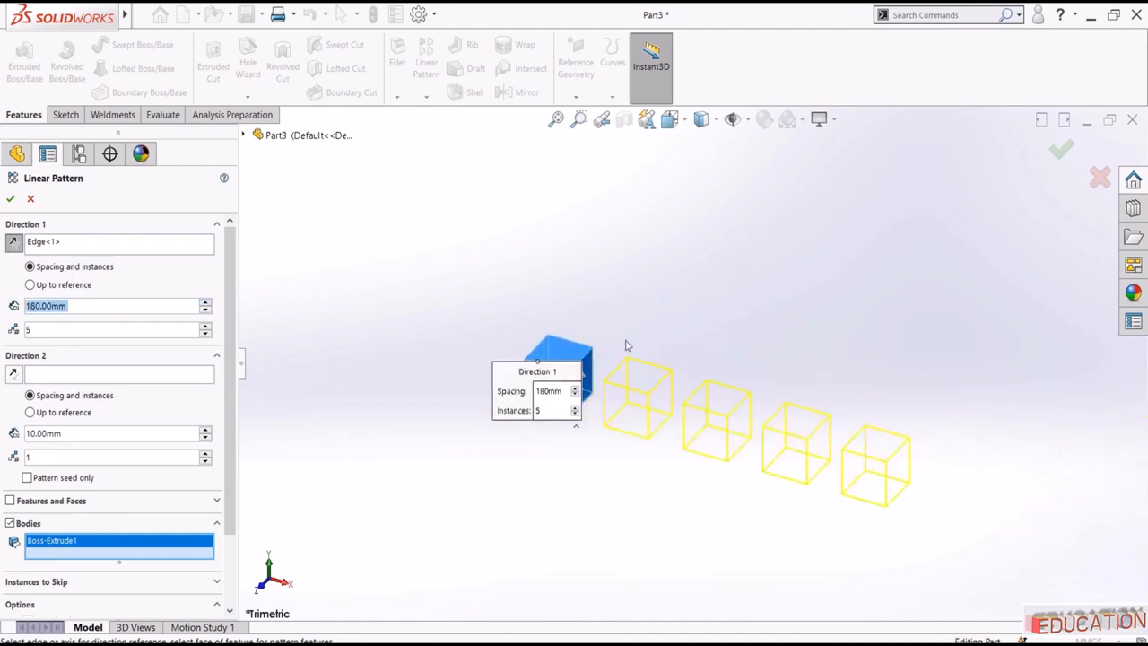
left_click(1061, 150)
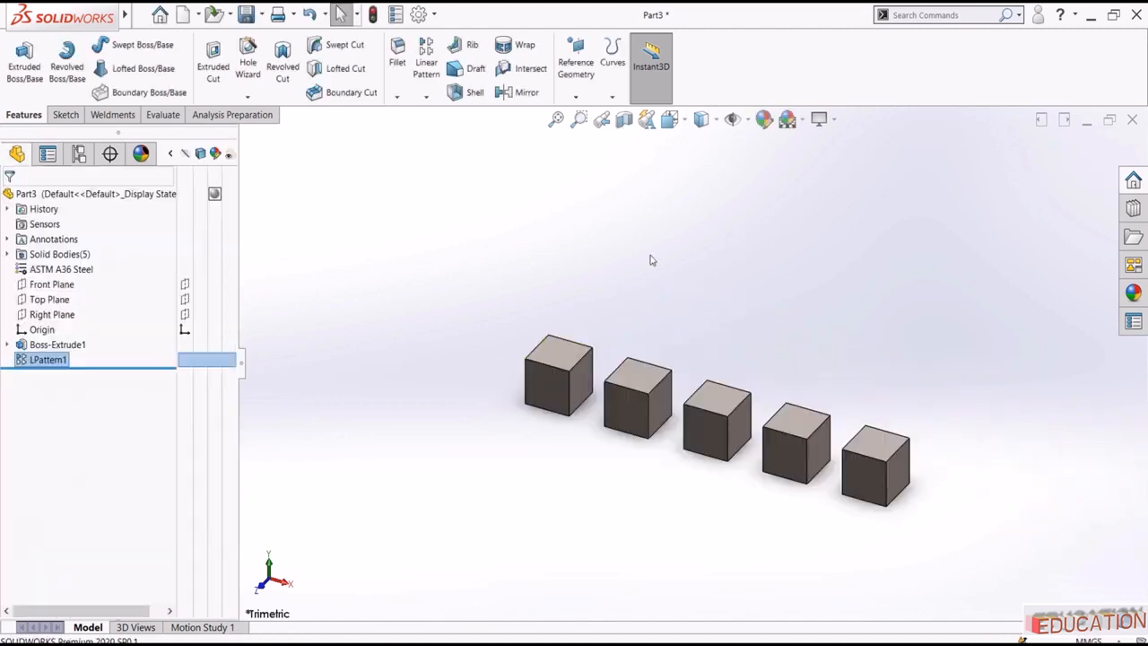
Step: Evaluate the mass properties of the whole patterned part, then clear the part from the mass properties selection
left_click(162, 116)
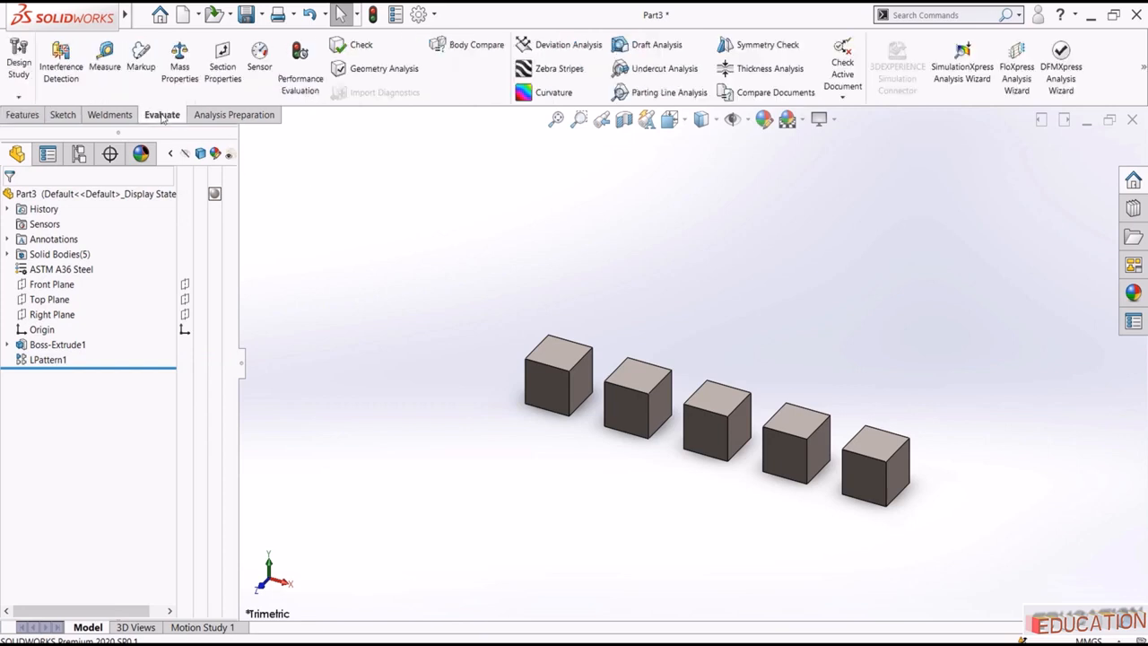
left_click(179, 70)
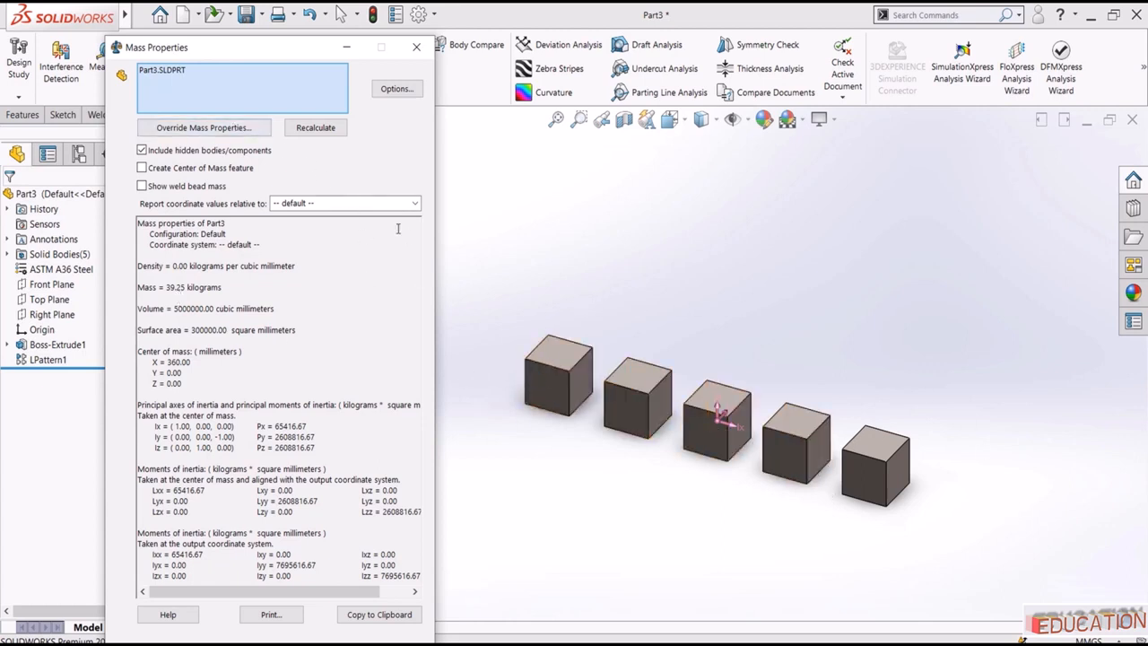
left_click(167, 77)
right_click(180, 79)
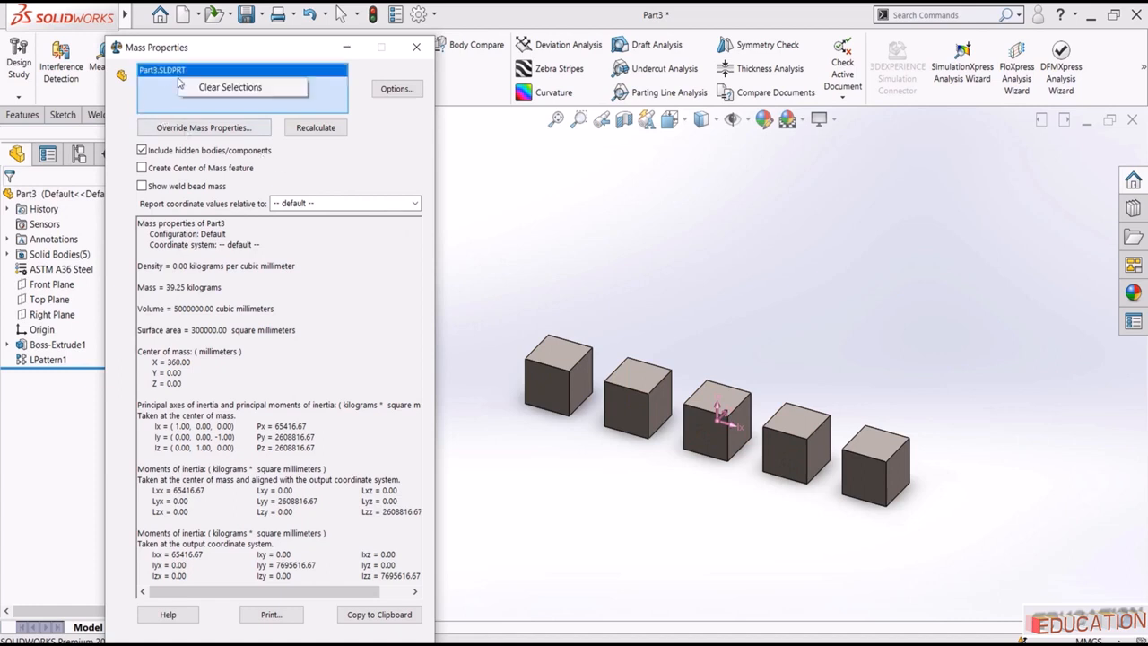
left_click(191, 88)
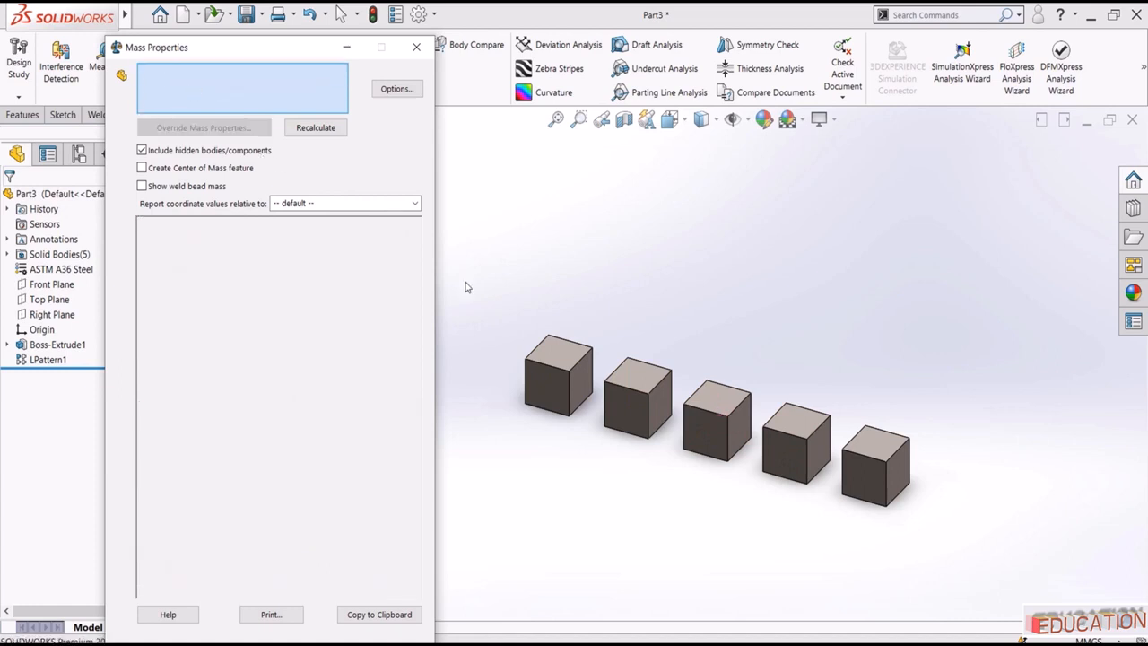
Step: Evaluate the mass properties of the four patterned cubes by adding them one at a time, leaving out the original cube
left_click(632, 417)
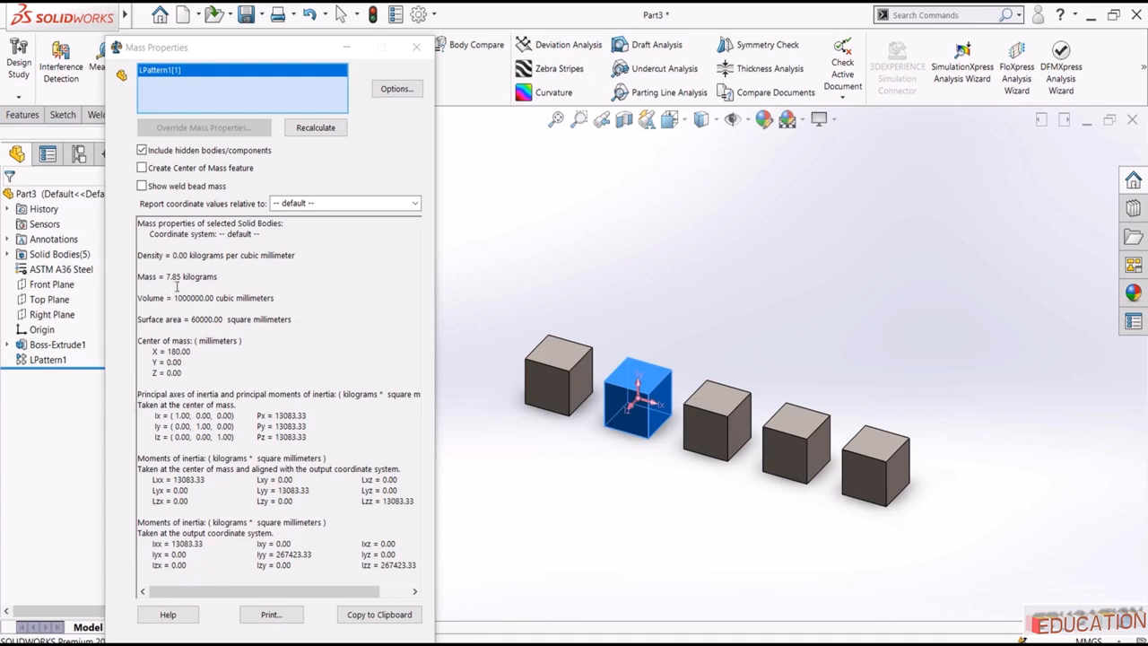
left_click(709, 418)
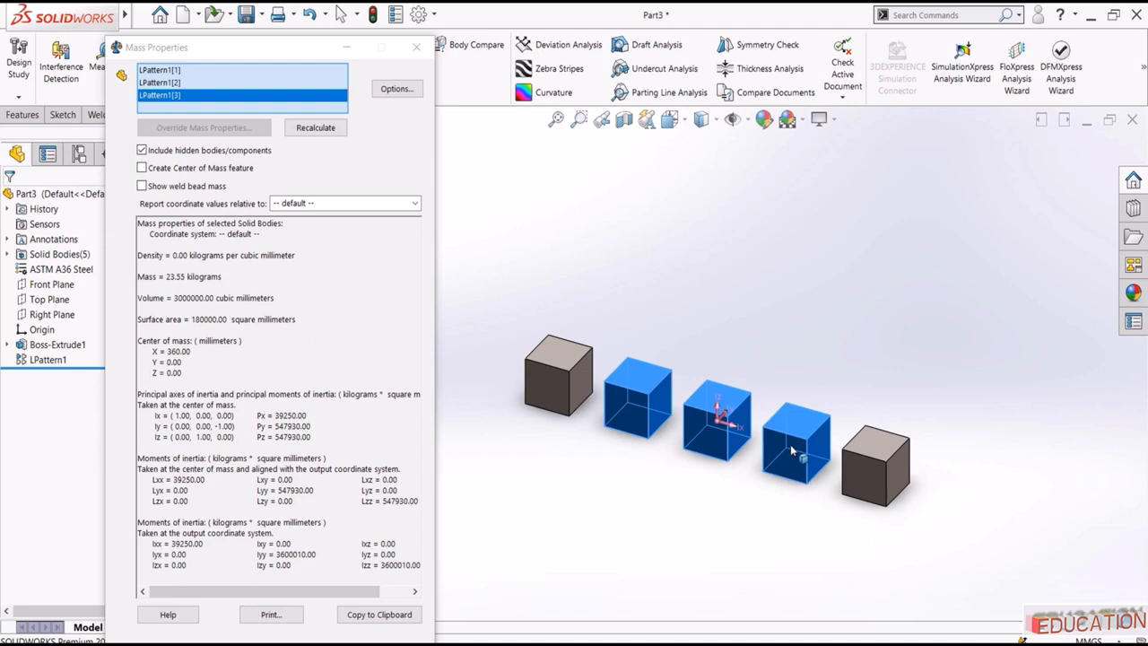
left_click(864, 468)
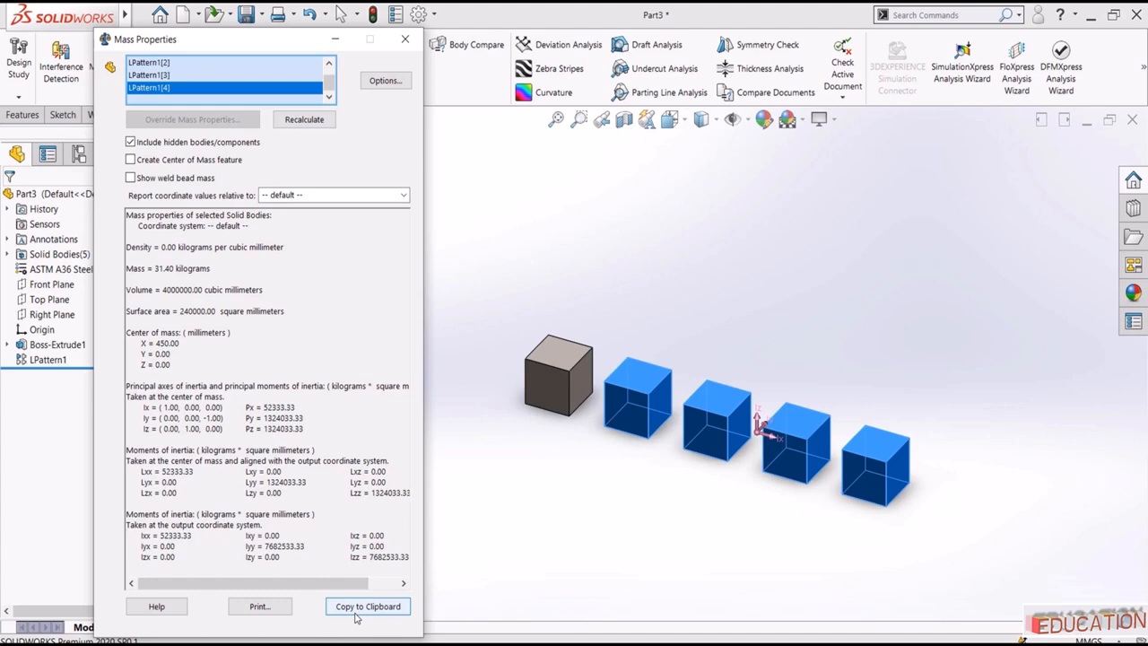
Step: Print the mass properties report to g.pdf with Microsoft Print to PDF and review it in Adobe Acrobat Reader
left_click(259, 607)
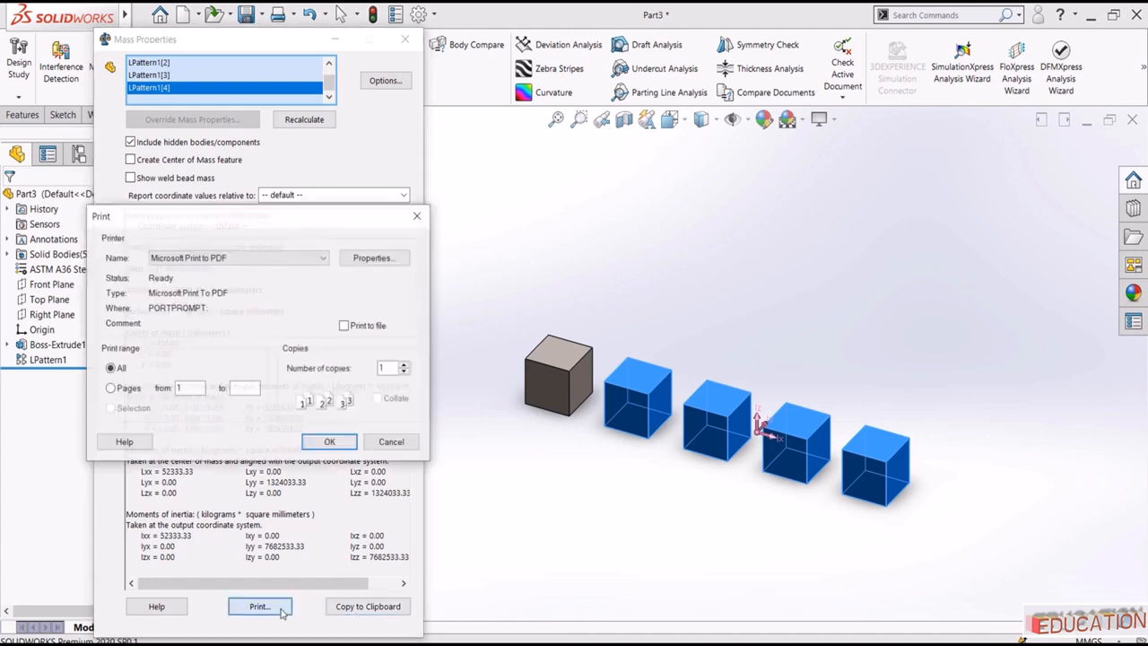
left_click(227, 258)
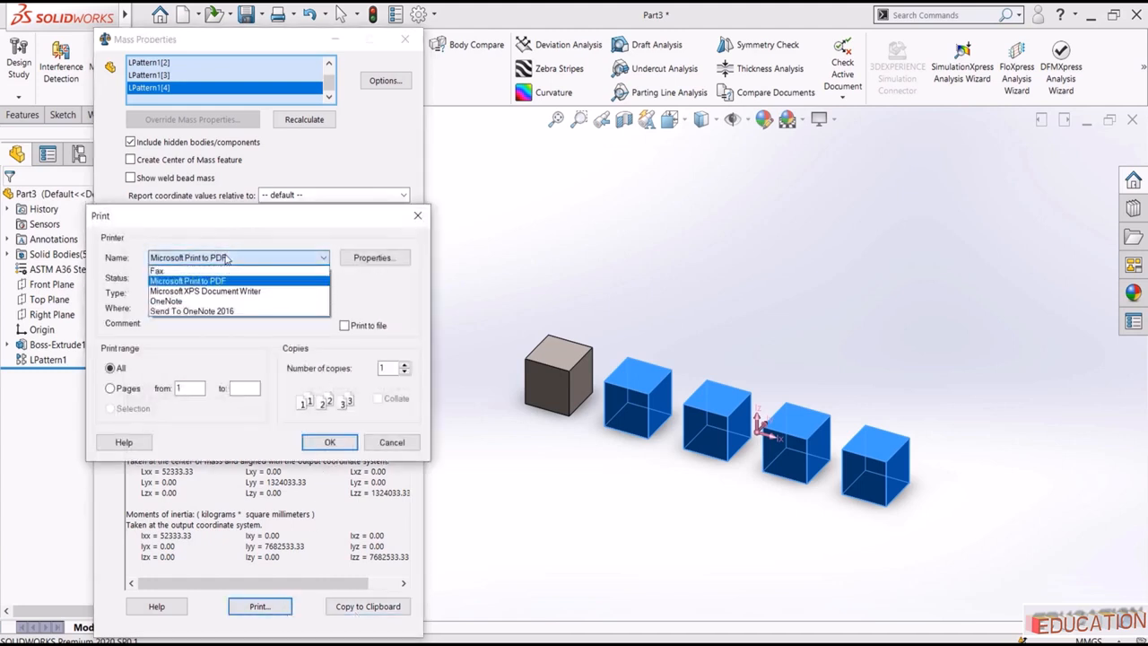
left_click(227, 259)
left_click(215, 261)
left_click(215, 262)
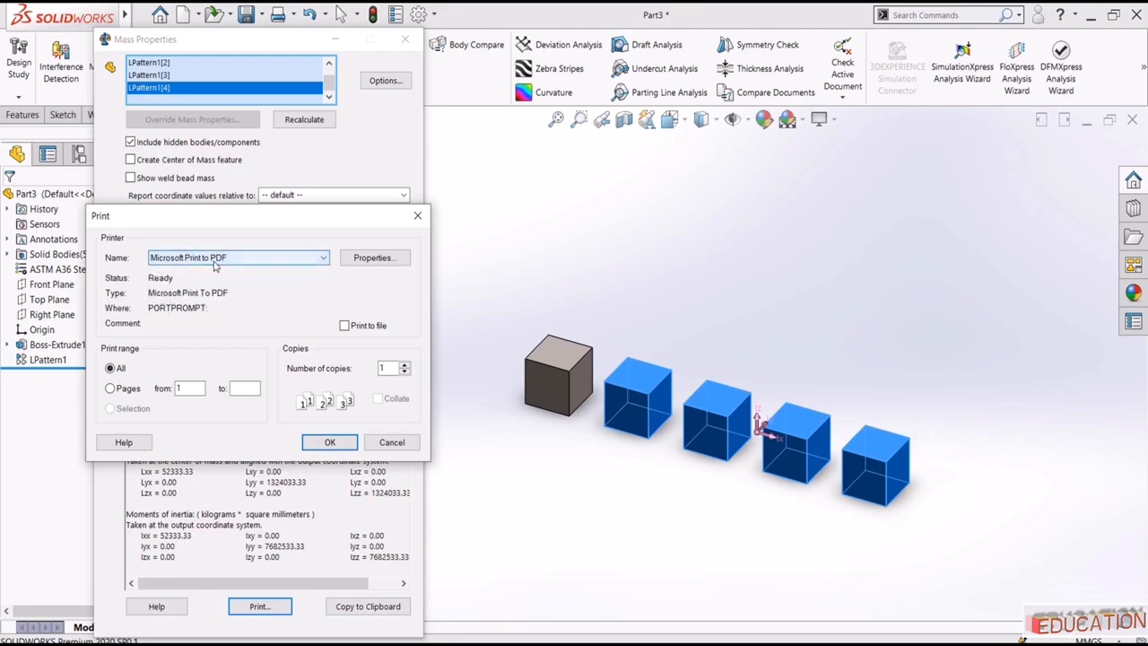
left_click(310, 437)
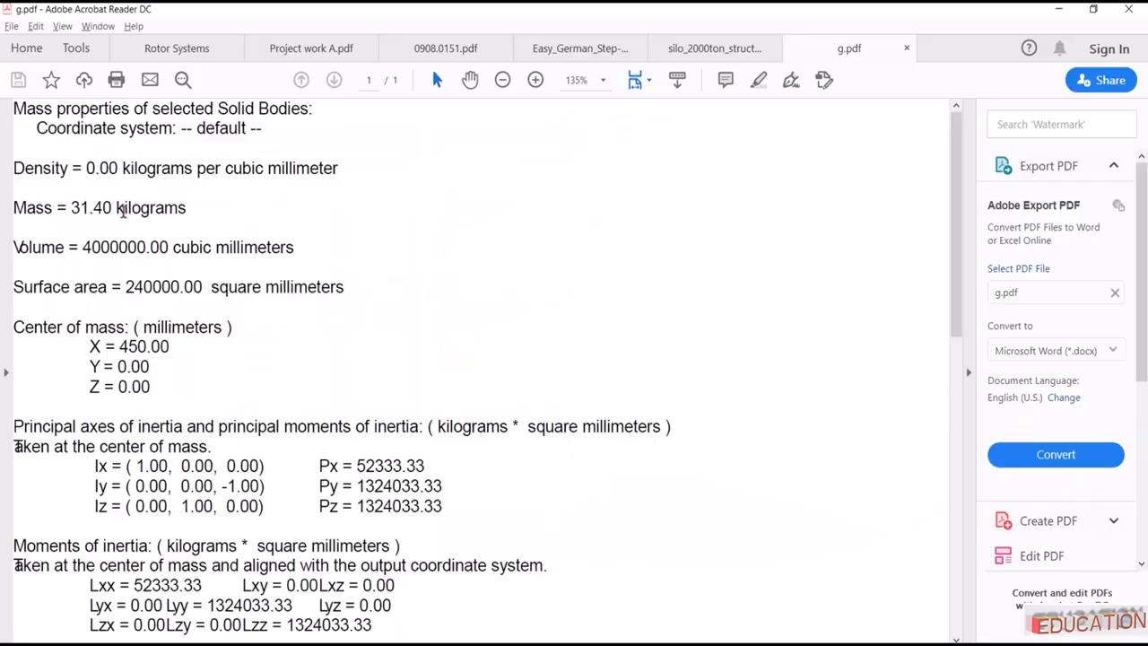
scroll(114, 174, "down", 10)
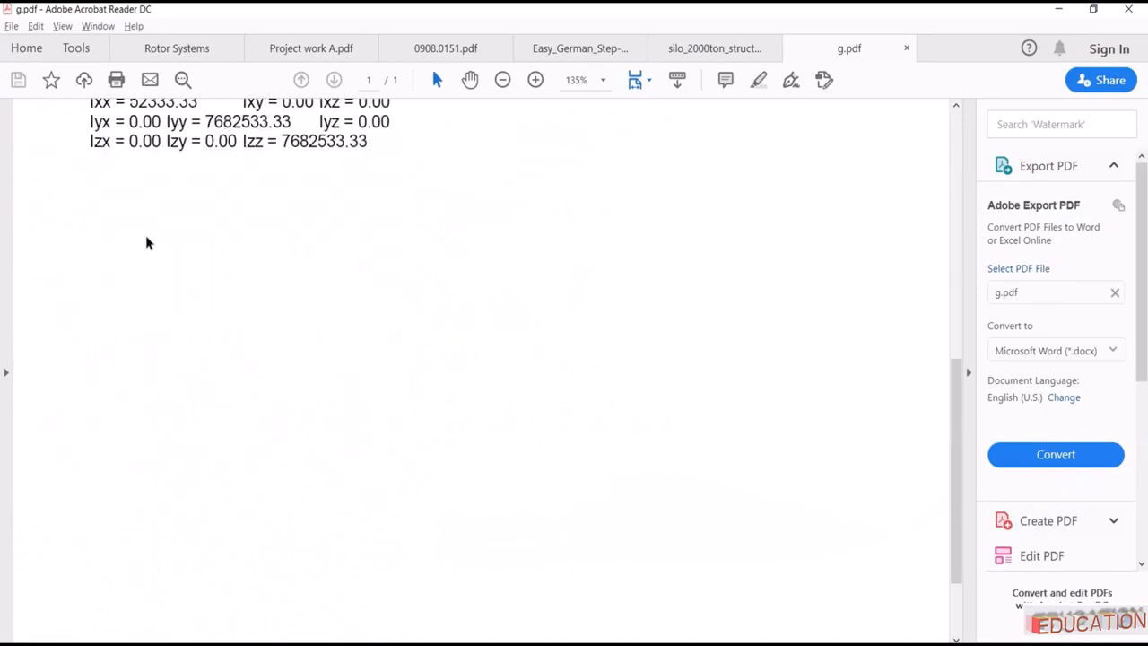
scroll(223, 291, "up", 10)
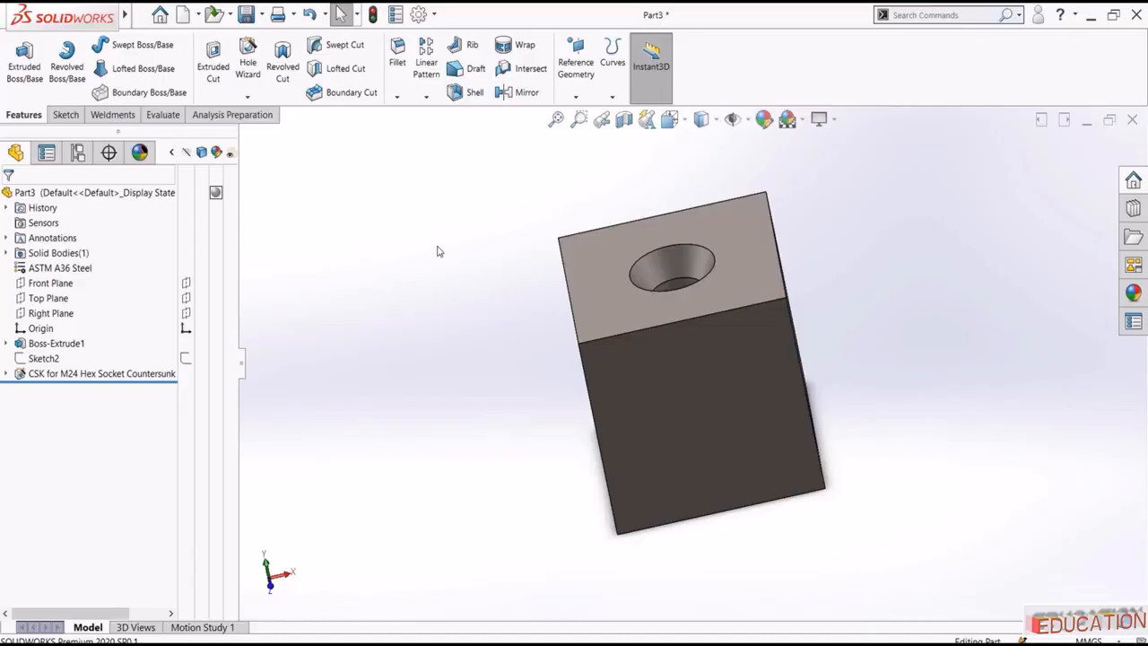
Step: Show the cube with hidden lines visible and inspect the countersunk hole's profile from the front view
middle_click_drag(418, 248, 448, 259)
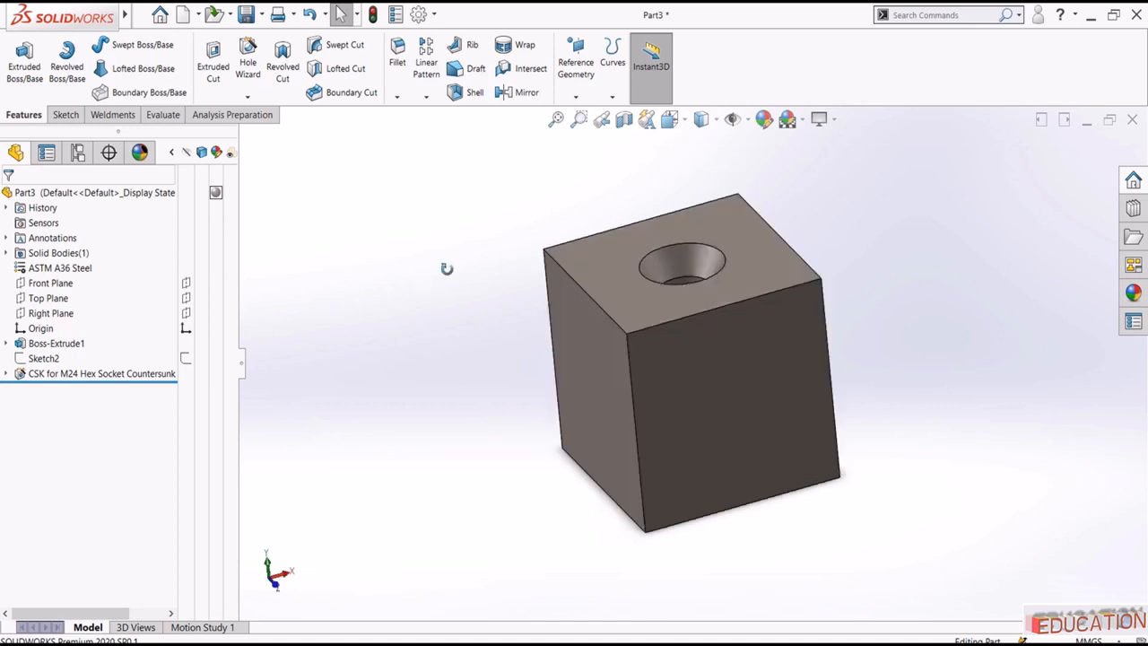
middle_click_drag(430, 200, 538, 341)
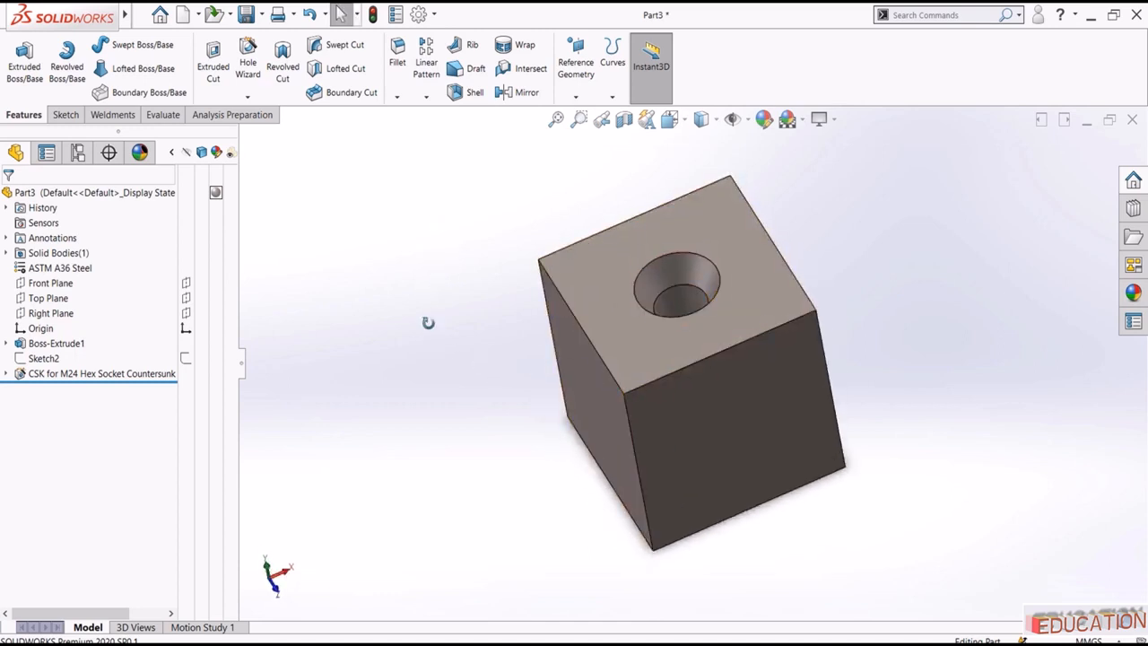
middle_click_drag(426, 323, 516, 332)
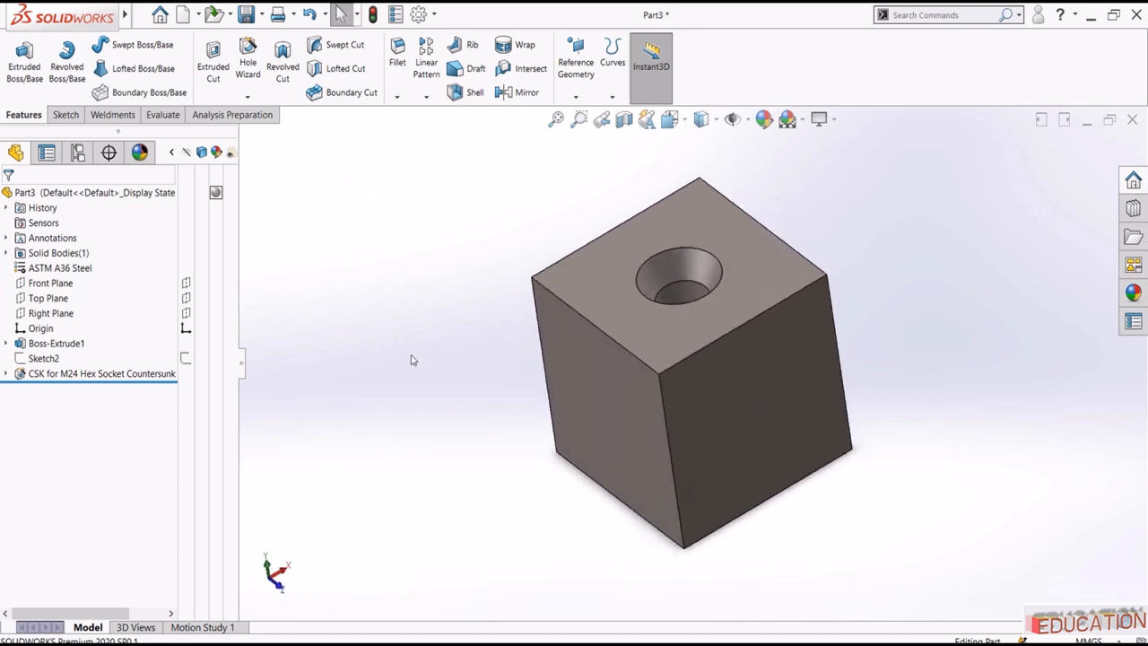
scroll(422, 337, "up", 2)
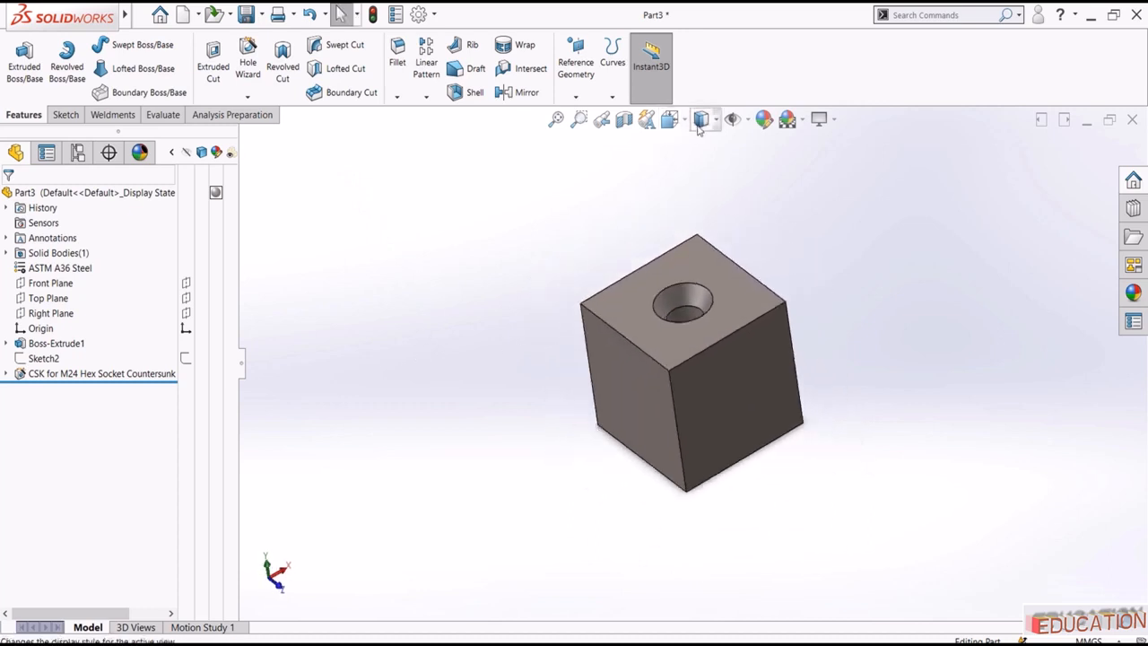
left_click(705, 123)
left_click(704, 220)
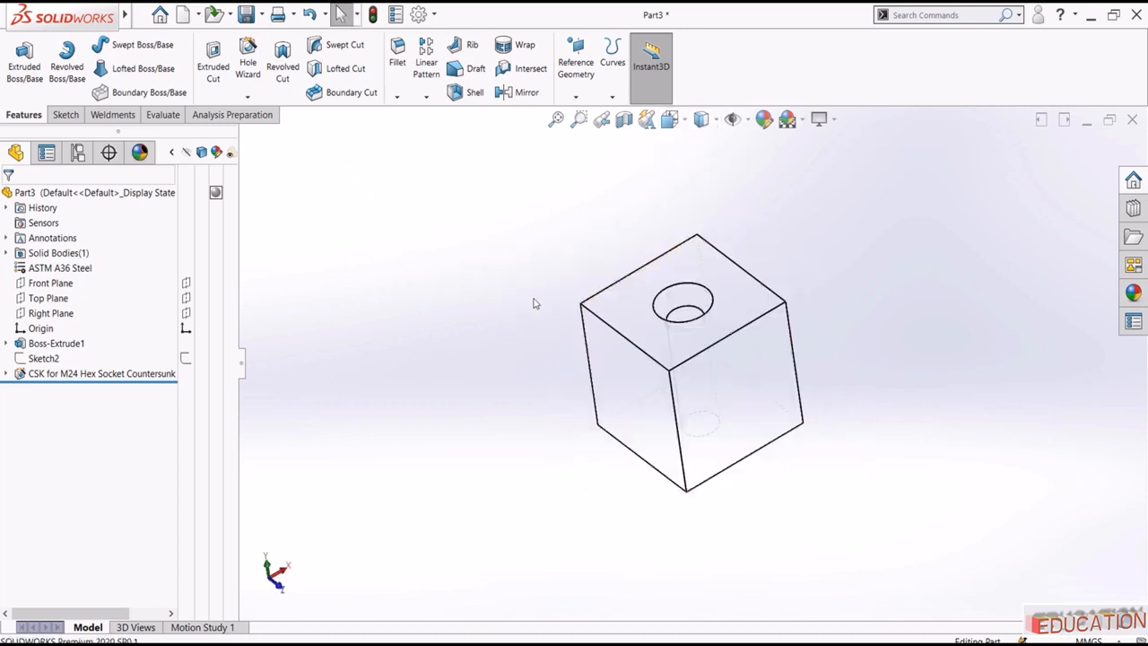
middle_click_drag(533, 303, 495, 200)
key("space")
left_click(523, 376)
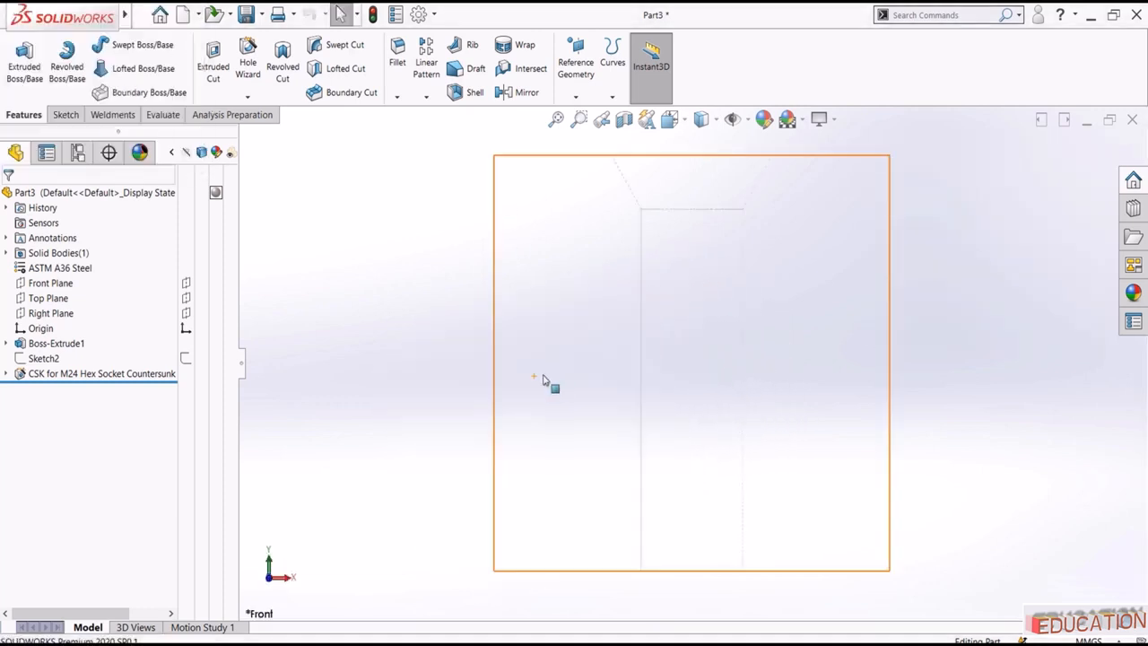
scroll(586, 353, "up", 3)
Step: Return the cube to Shaded With Edges display and examine the countersunk hole from above at an angle
left_click(706, 120)
left_click(704, 146)
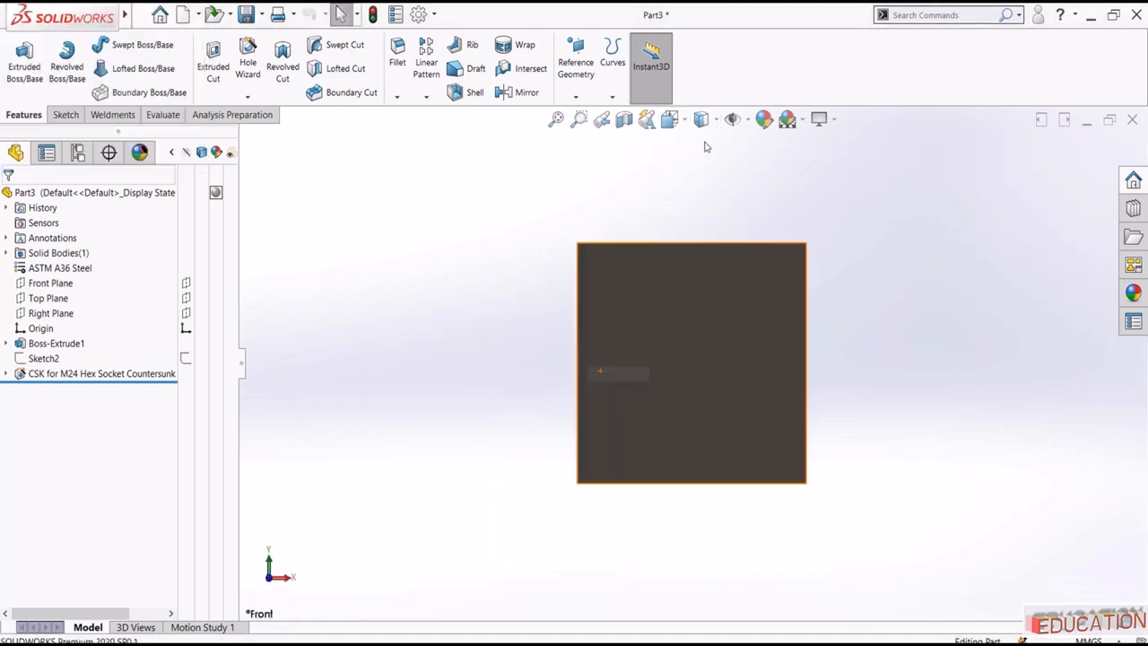
middle_click_drag(498, 265, 502, 360)
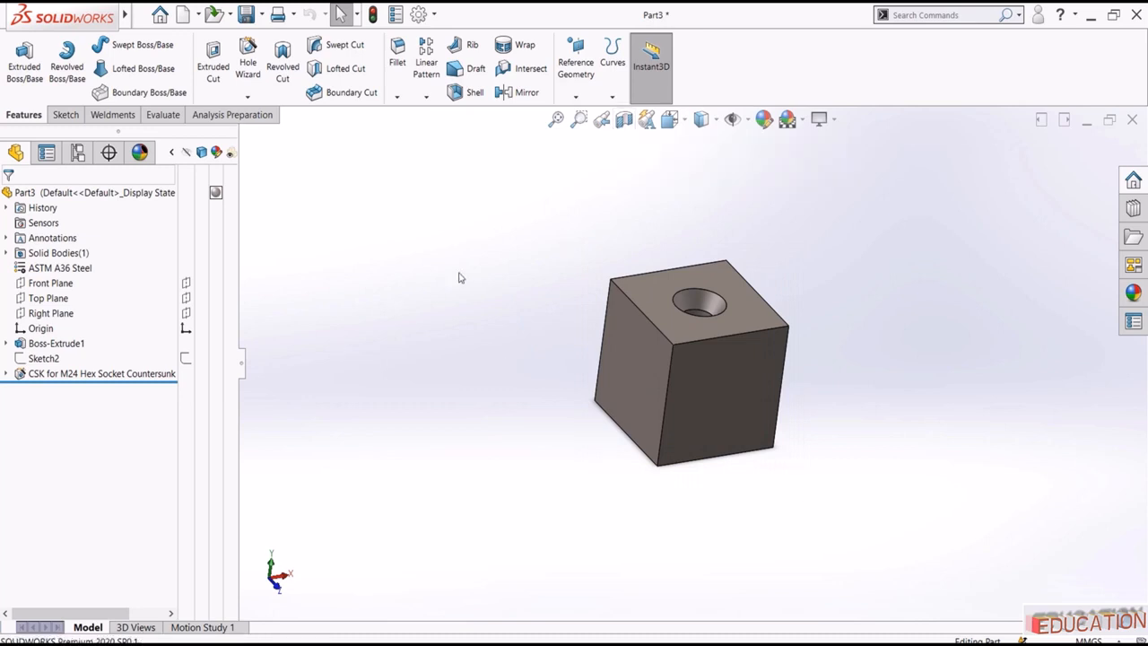
middle_click_drag(544, 228, 515, 264)
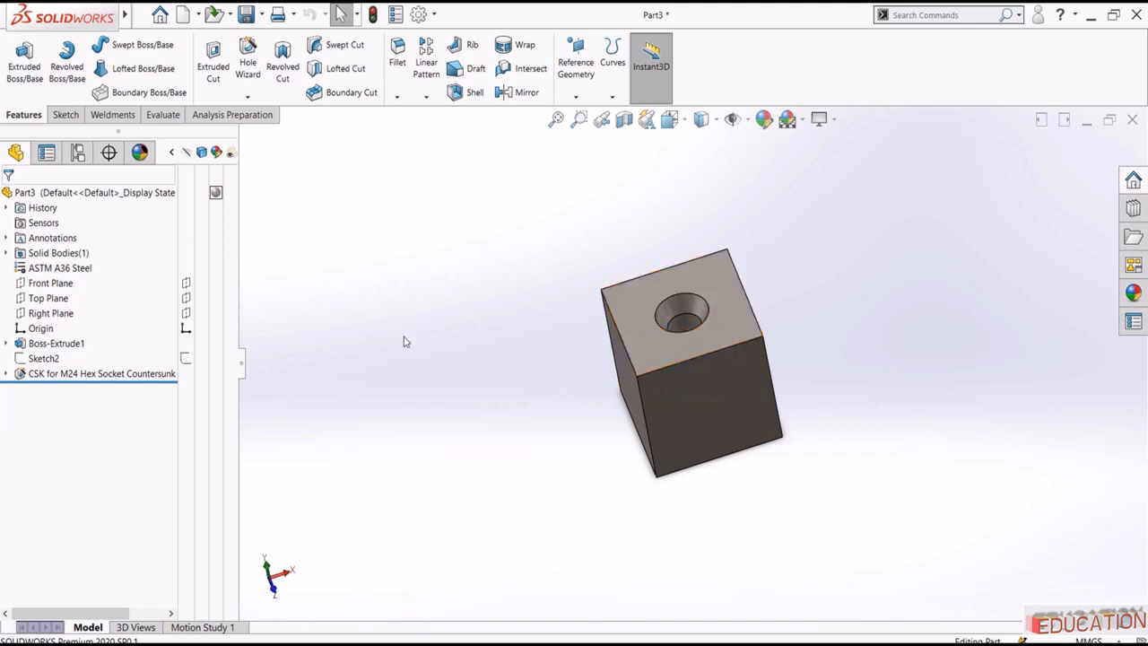
middle_click_drag(546, 349, 643, 359)
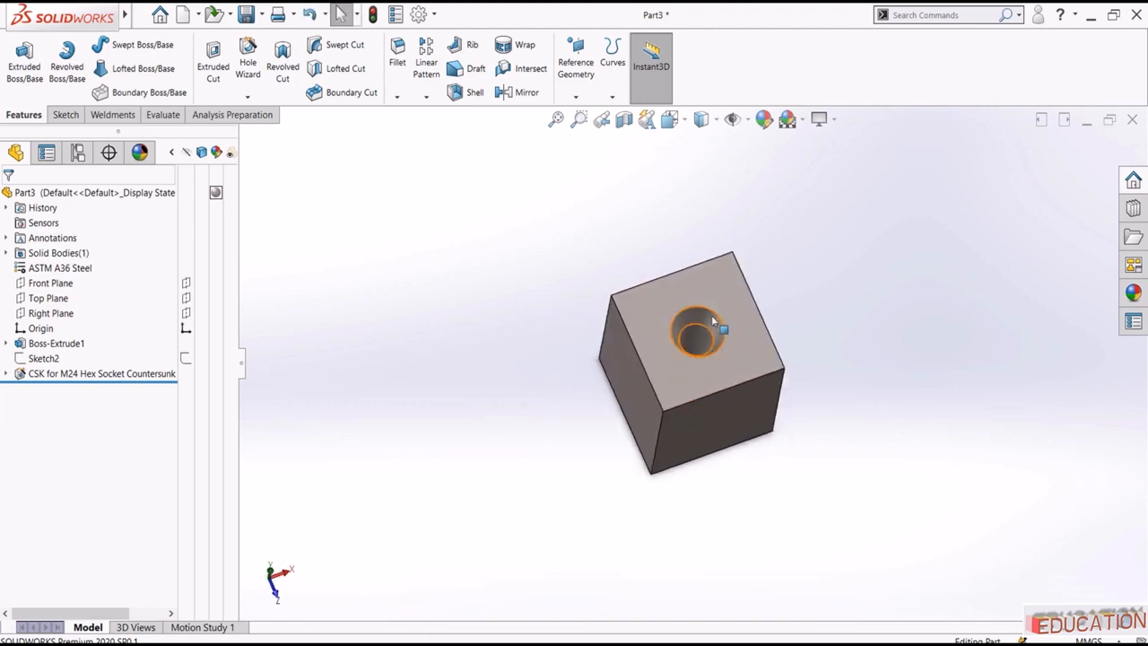
Step: Start a planar section view of the cube on the Front Plane and examine the countersunk hole's profile and the section options
left_click(624, 121)
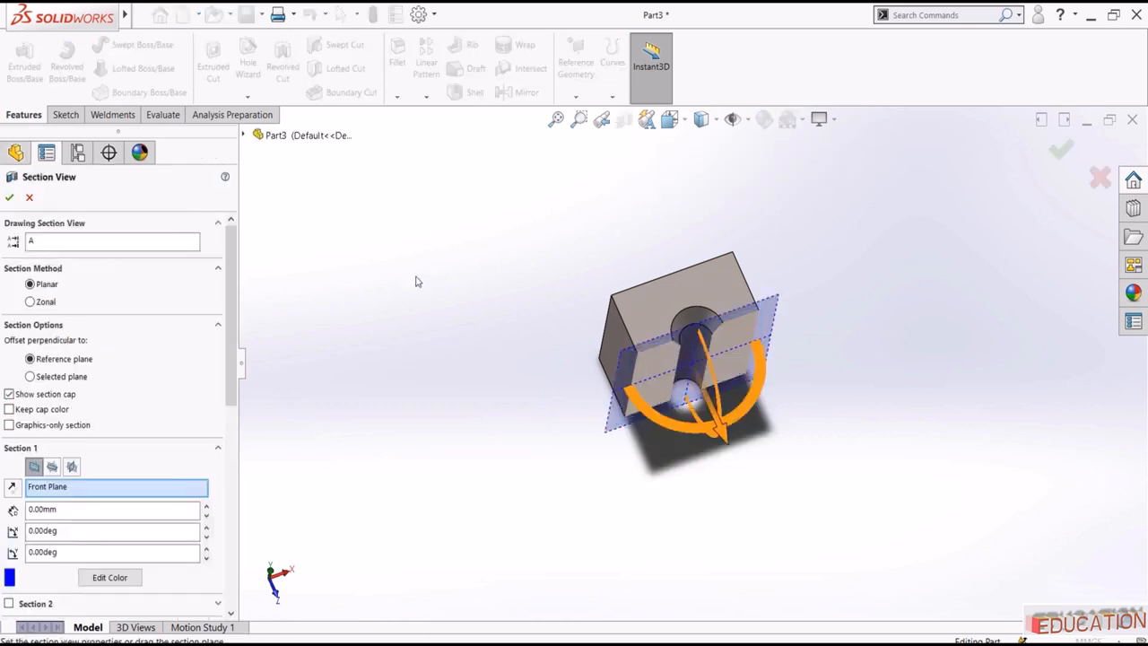
middle_click_drag(436, 302, 392, 239)
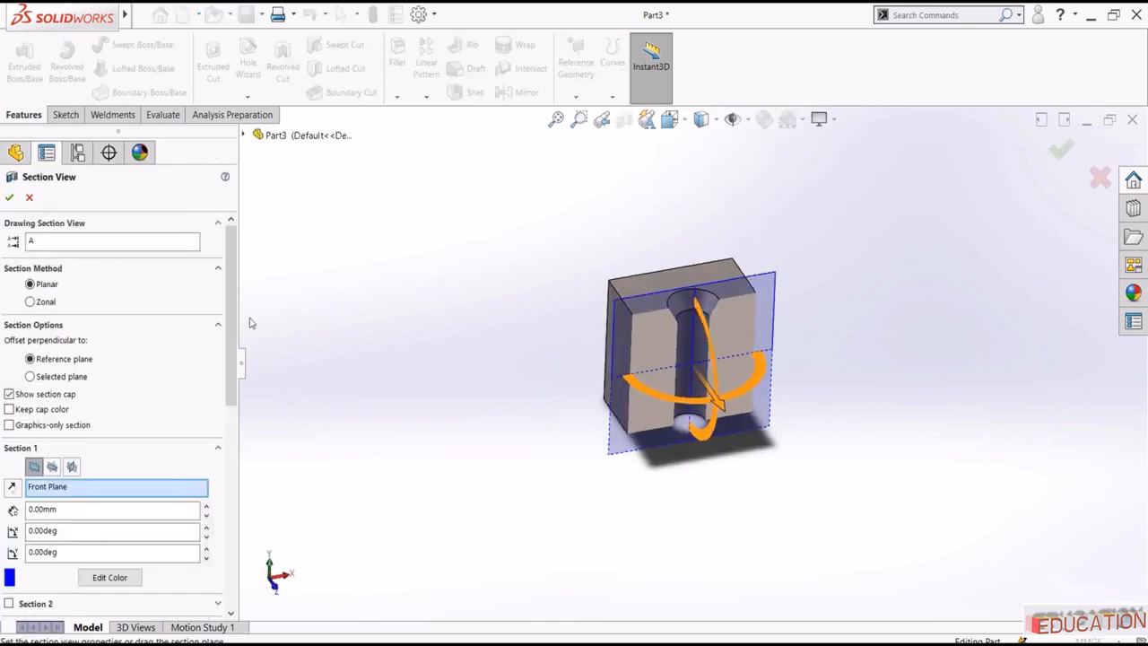
scroll(229, 315, "down", 1)
scroll(227, 303, "up", 1)
scroll(215, 350, "down", 5)
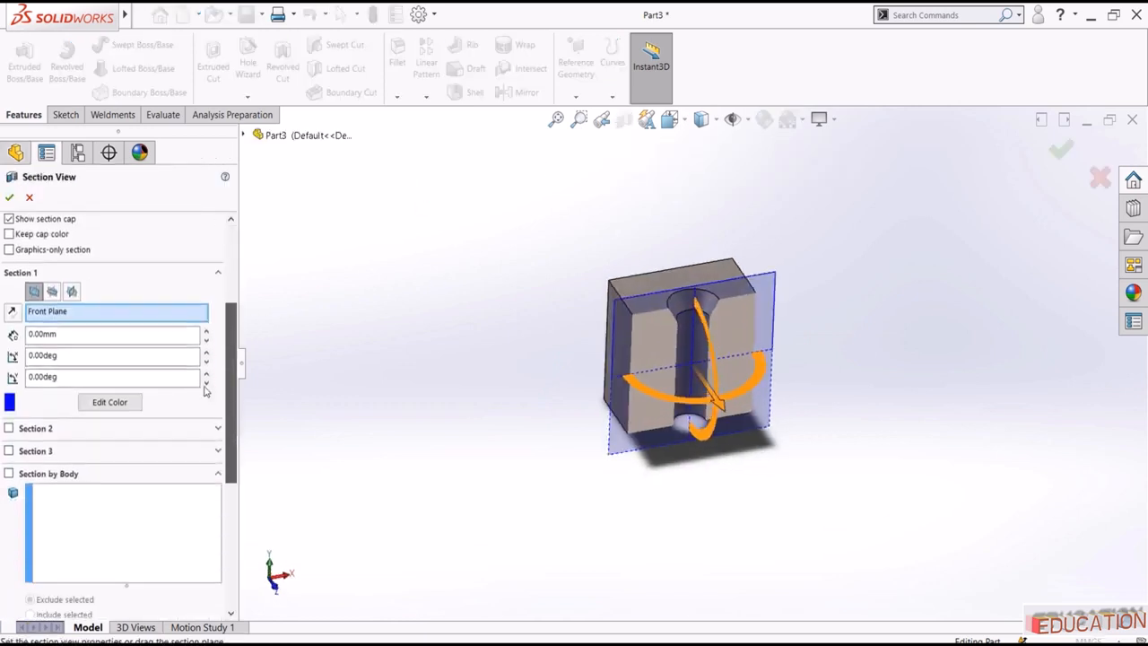
scroll(204, 387, "up", 5)
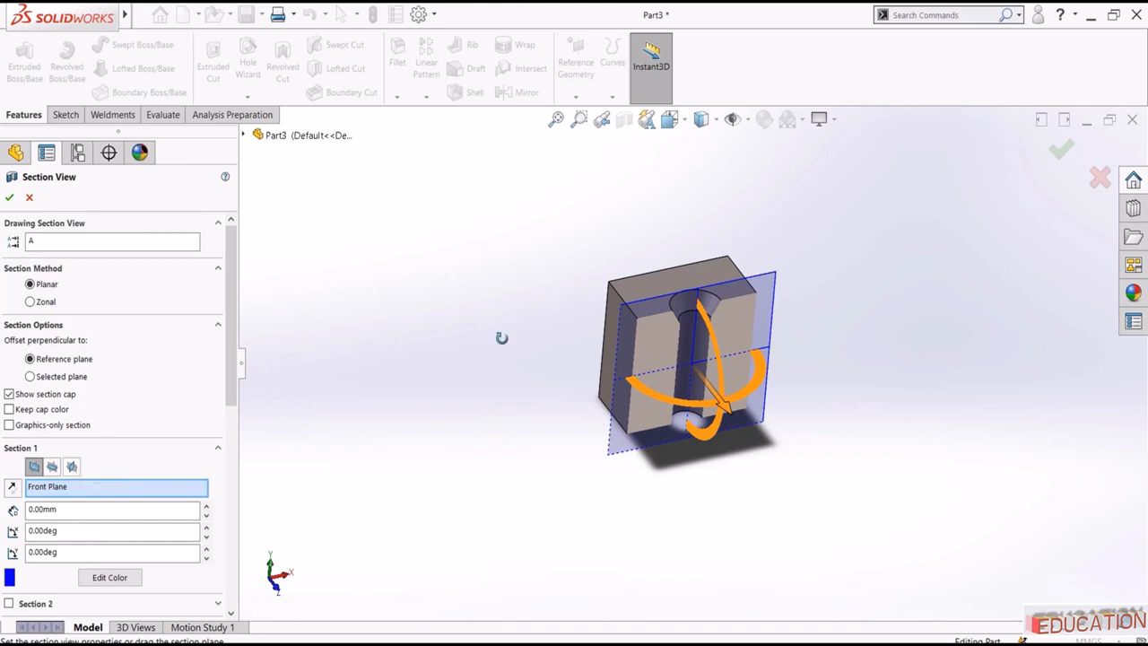
middle_click_drag(503, 335, 509, 308)
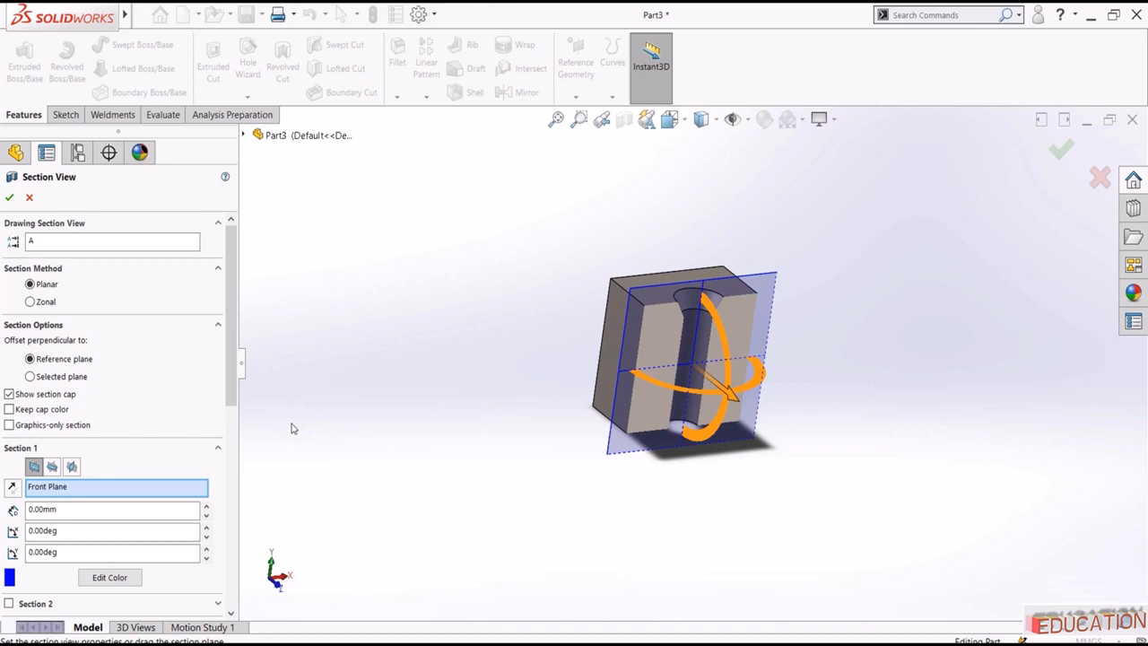
Step: Compare the cube's section cut on the Top Plane and the Right Plane, and return it to the Front Plane
left_click(53, 467)
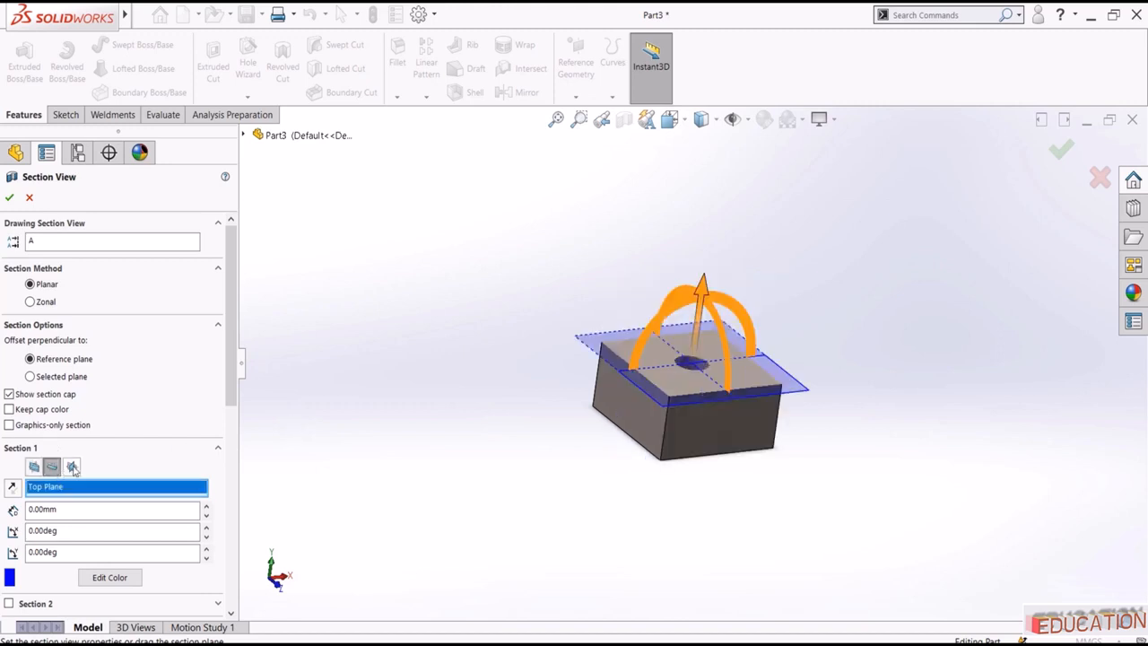
left_click(72, 466)
left_click(53, 467)
left_click(33, 467)
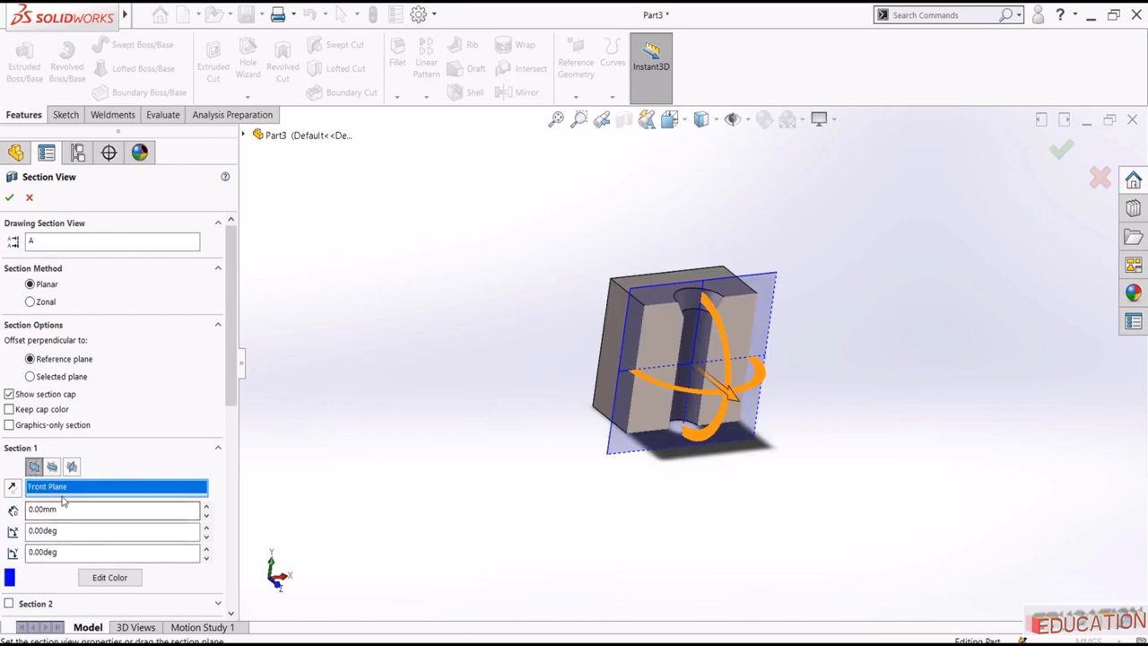
middle_click_drag(397, 371, 363, 409)
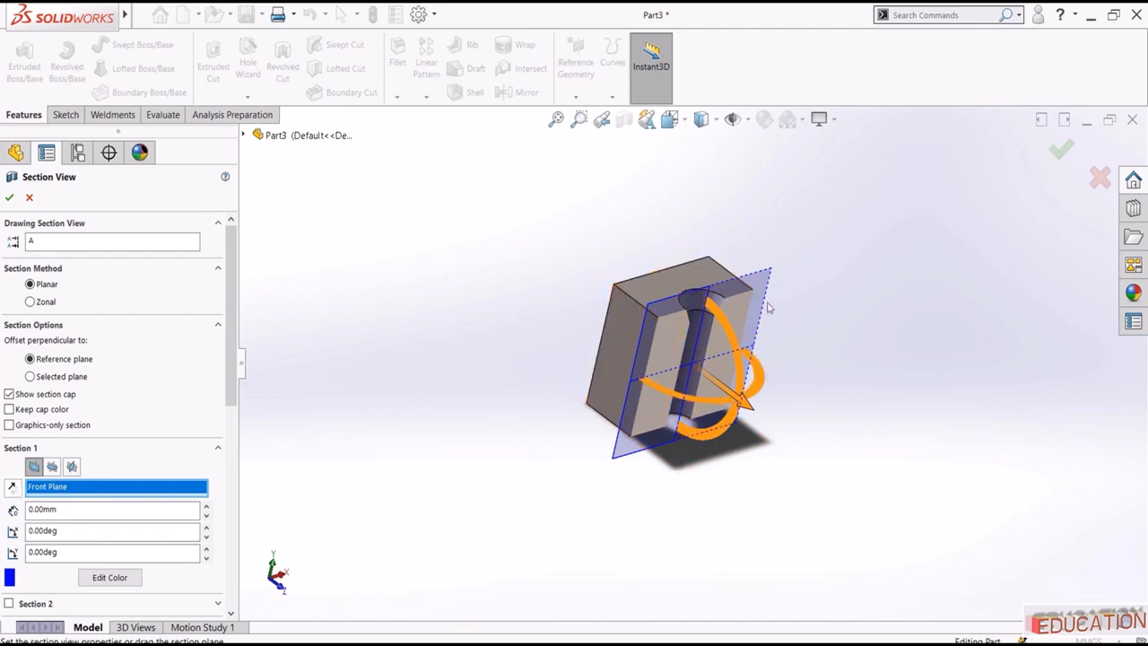
Step: Reverse the Front Plane section direction to show the cube's other half, and flip it back
left_click(12, 487)
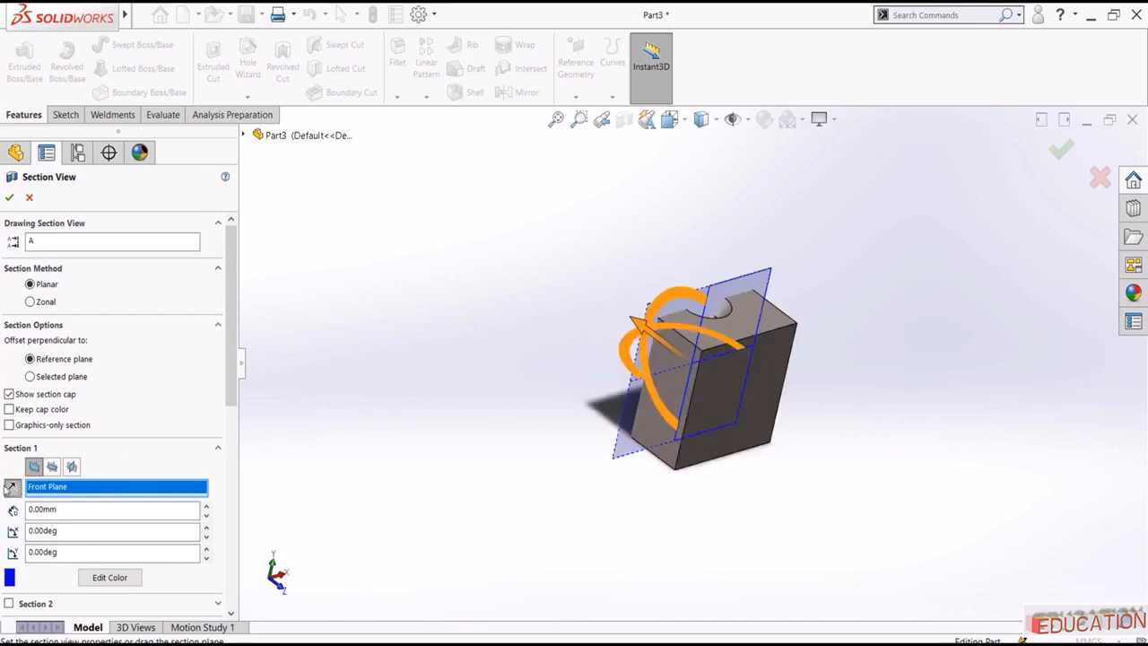
left_click(11, 487)
mouse_move(227, 403)
left_mouse_down()
mouse_move(225, 484)
mouse_move(227, 403)
left_mouse_up()
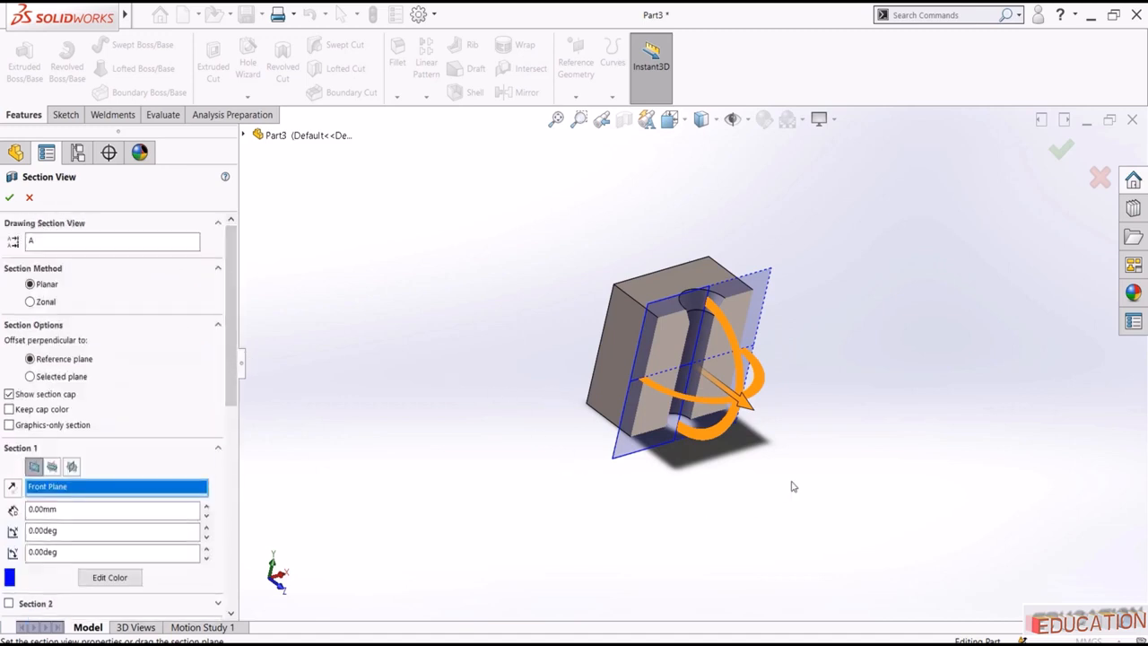
middle_click_drag(791, 482, 792, 489)
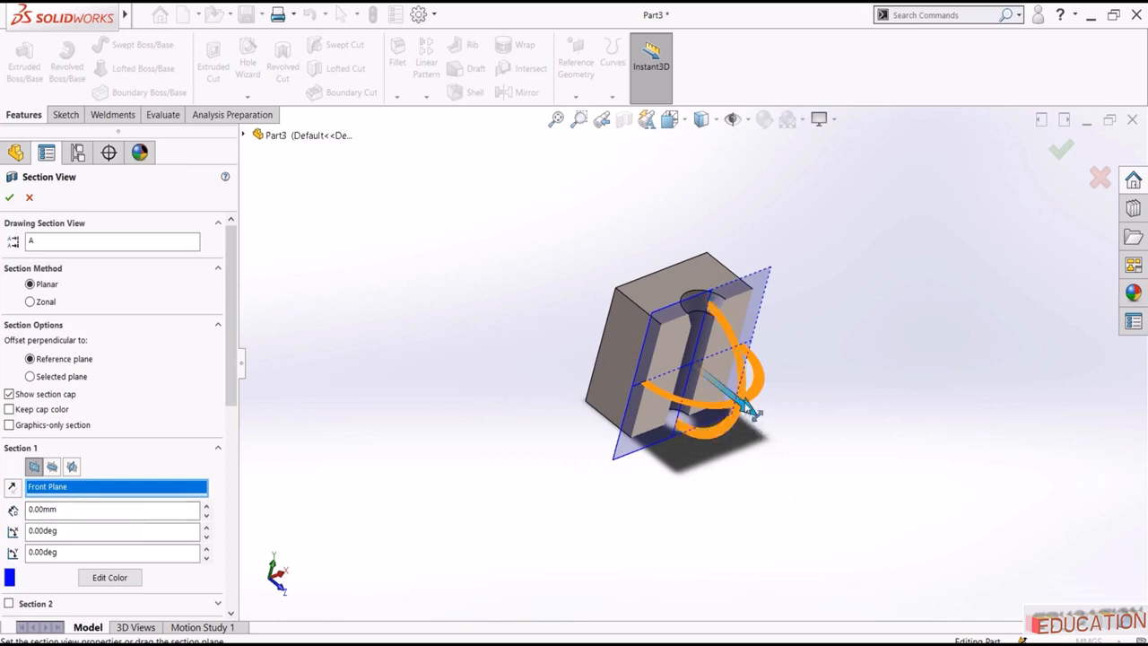
Step: Offset the Front Plane section by 2 mm and tilt it freehand to about 331.5° and 357.5° with its handles
mouse_move(753, 413)
left_mouse_down()
mouse_move(772, 436)
mouse_move(730, 389)
mouse_move(751, 410)
mouse_move(728, 405)
mouse_move(755, 418)
left_mouse_up()
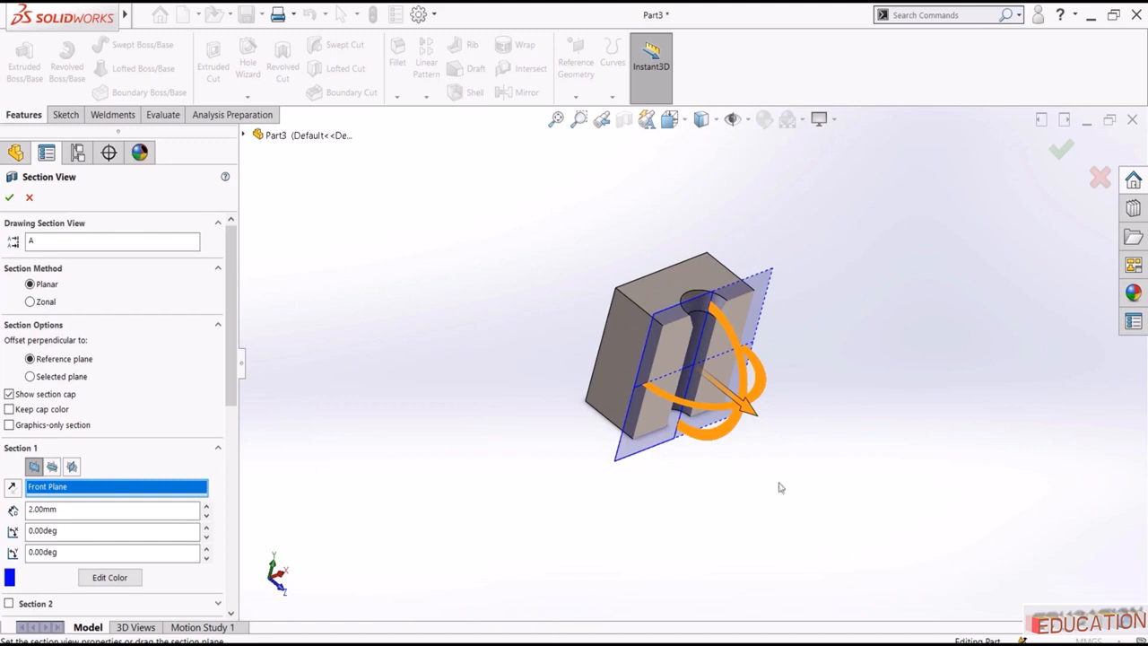
left_click_drag(750, 364, 769, 395)
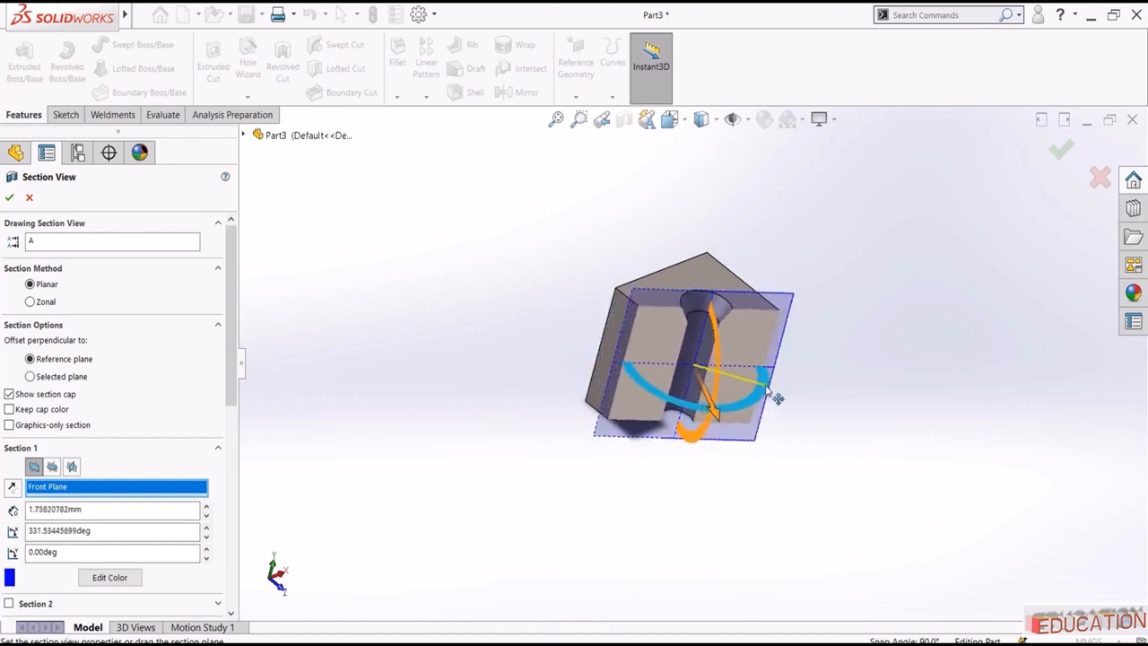
middle_click_drag(689, 500, 767, 512)
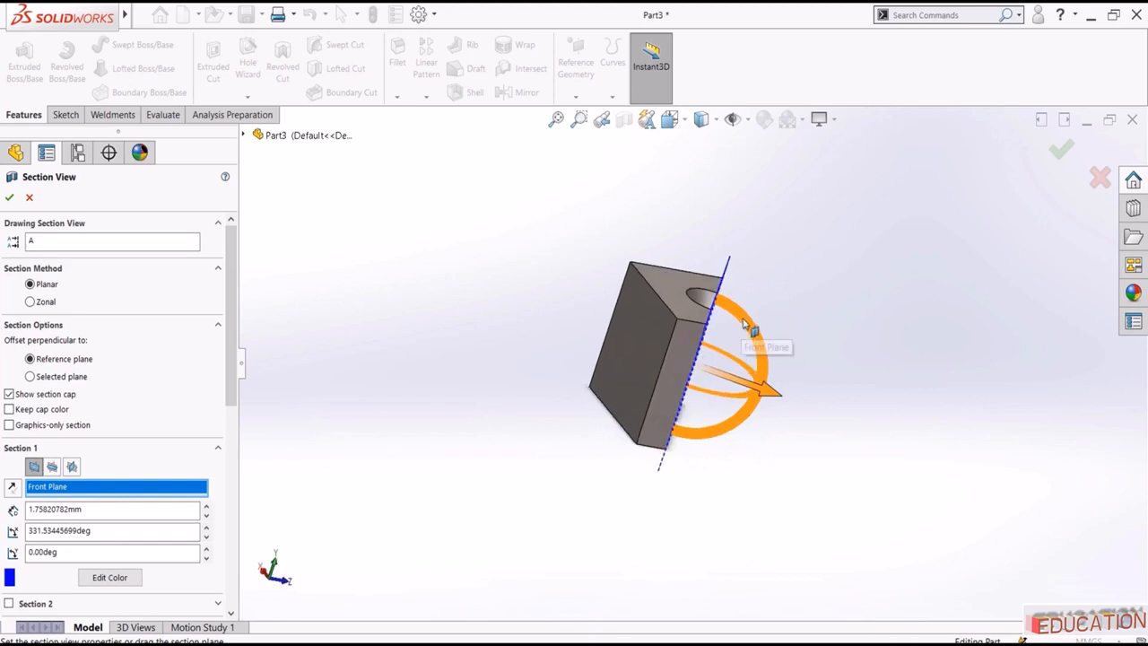
mouse_move(744, 324)
left_mouse_down()
mouse_move(734, 343)
mouse_move(718, 322)
mouse_move(747, 343)
left_mouse_up()
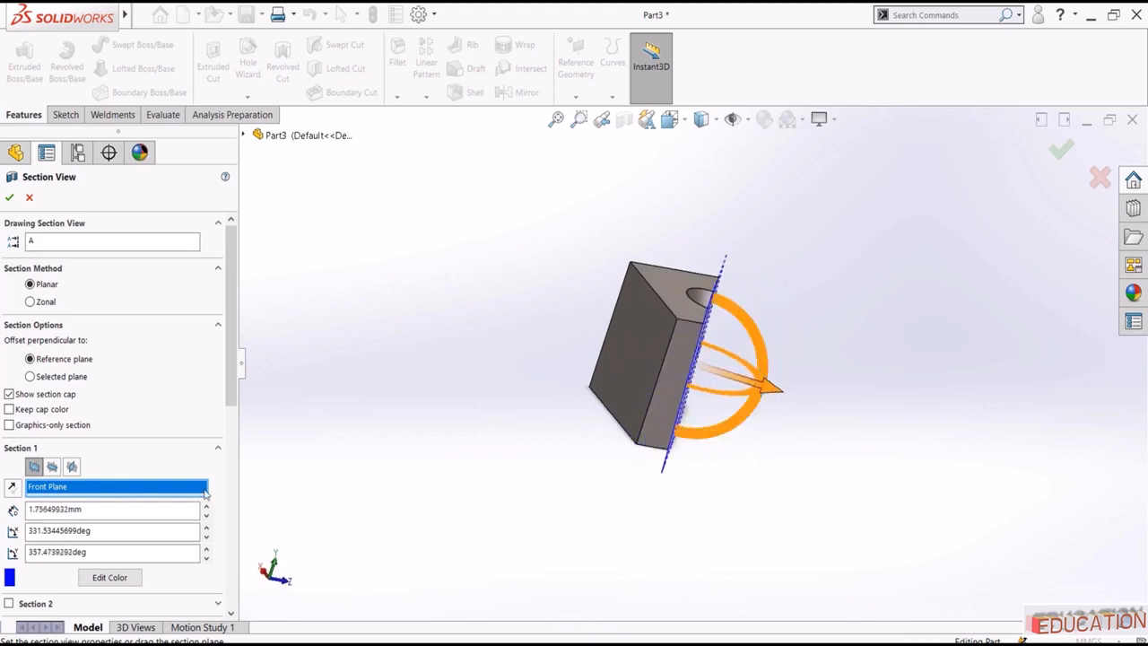
Step: Base Section 1 on the Right Plane and shift it through the hole with offsets such as 10 mm and -20 mm
left_click(52, 467)
left_click(72, 467)
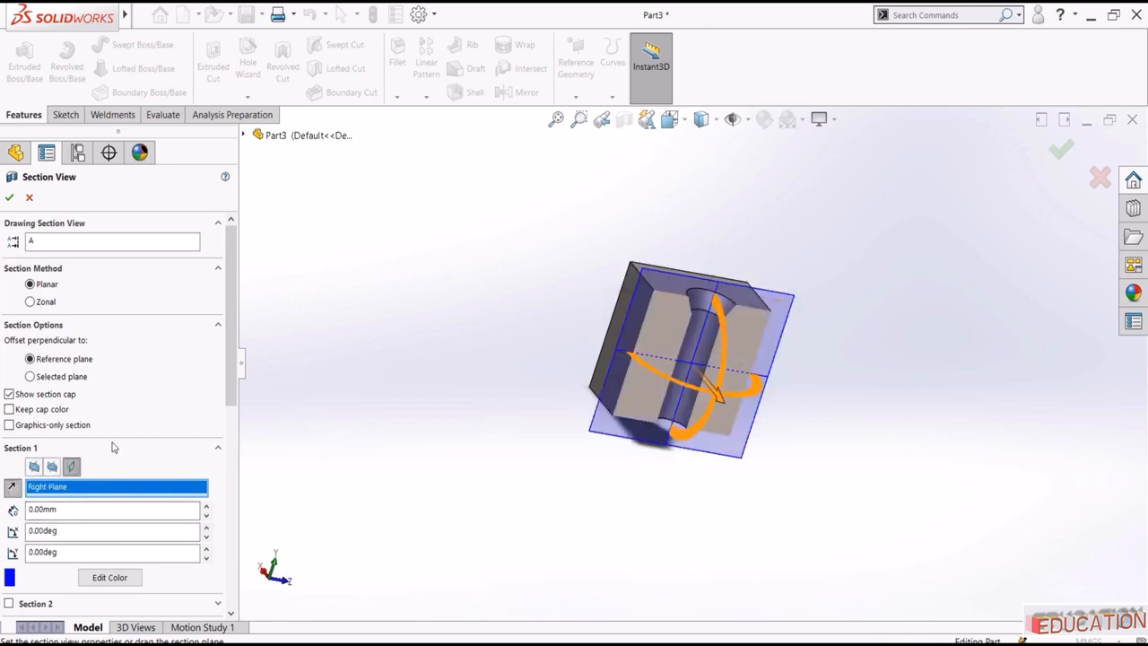
left_click(206, 506)
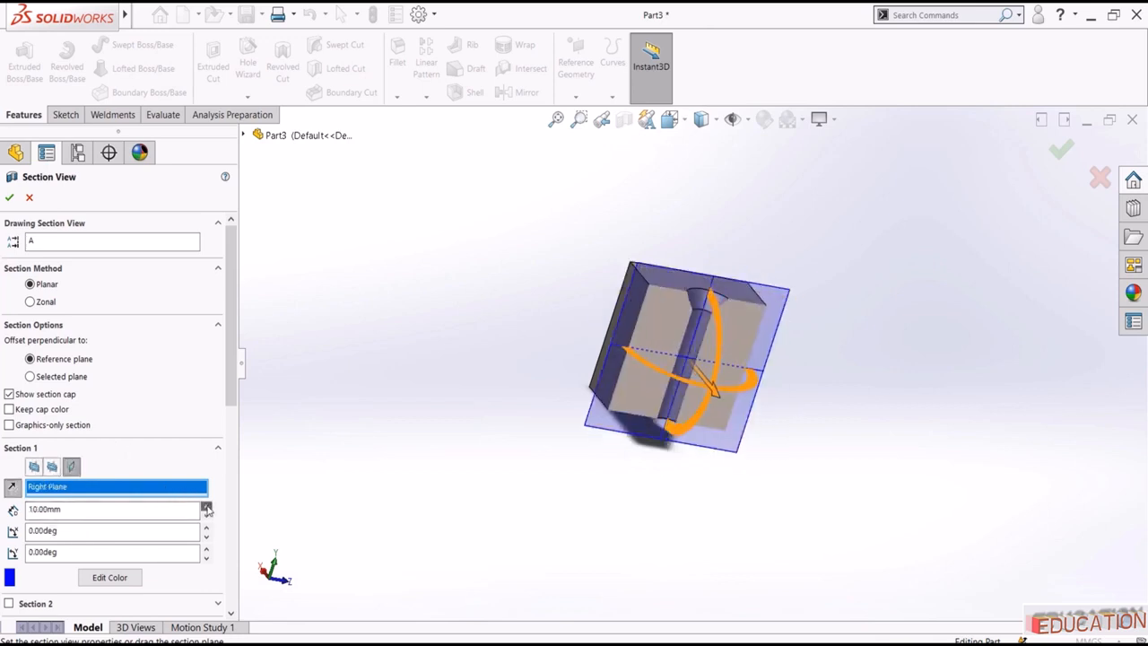
left_click(207, 506)
left_click(206, 517)
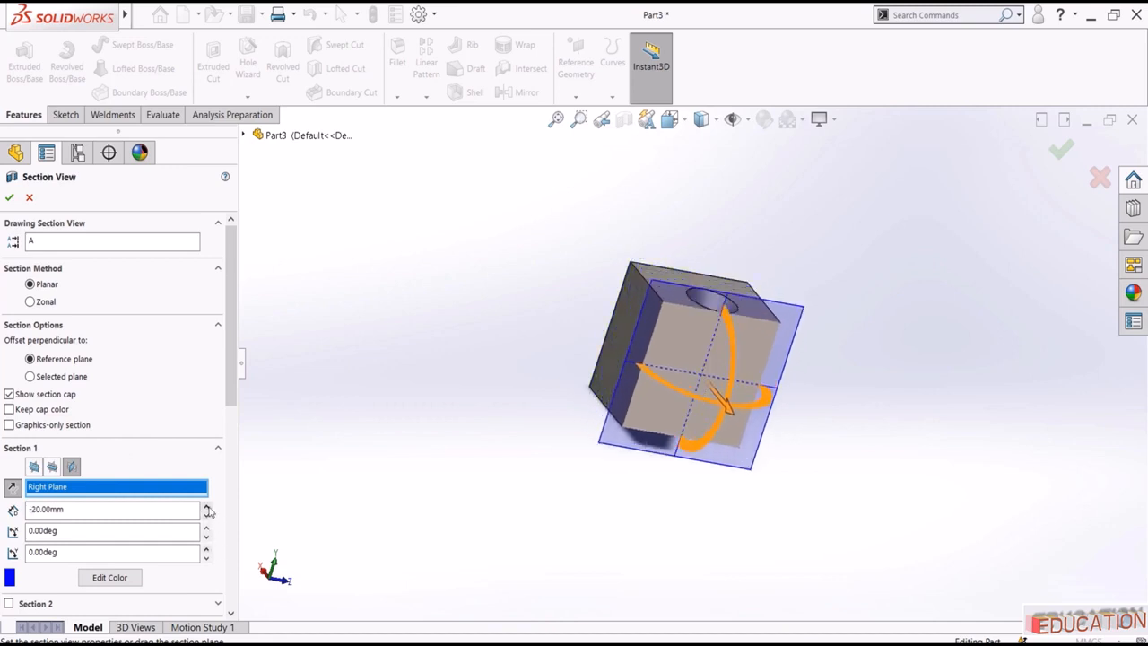
left_click(207, 506)
Step: Rotate the Right Plane section to 22° about its first axis and -7° about its second, and inspect the angled cut
left_click(207, 529)
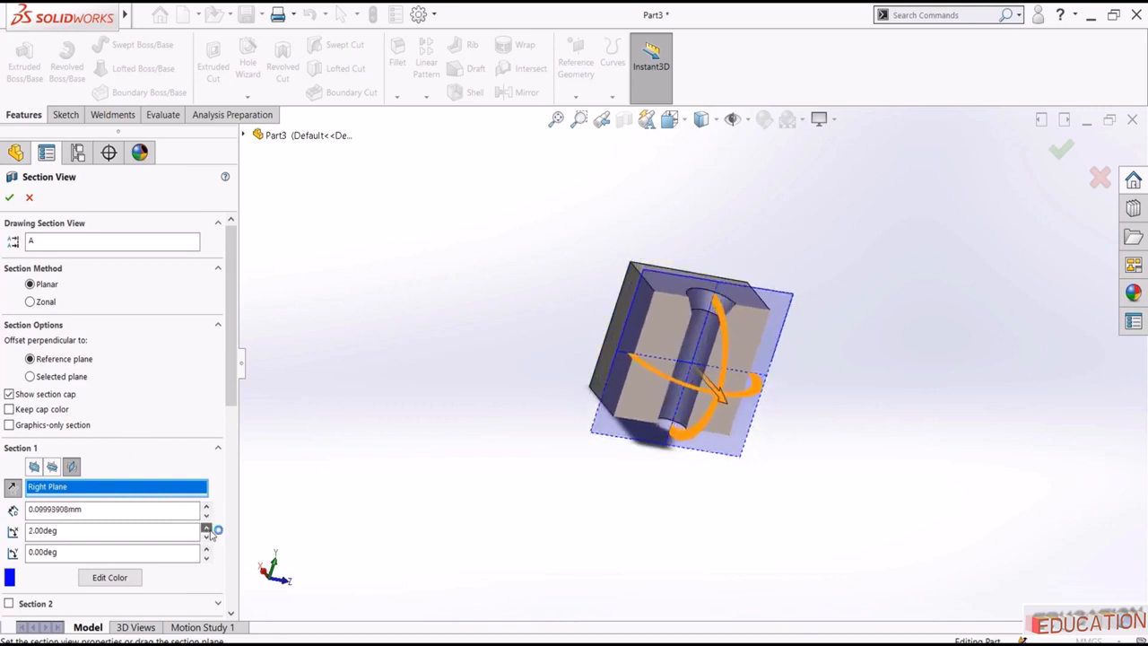
left_click(207, 528)
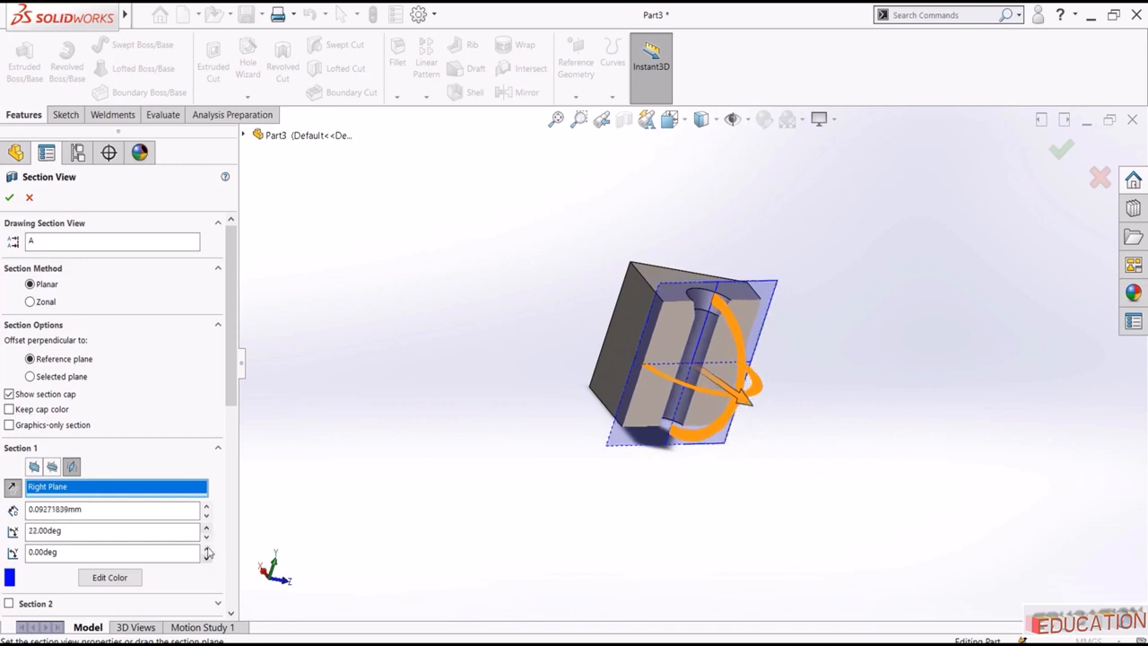
left_click(207, 549)
left_click(206, 549)
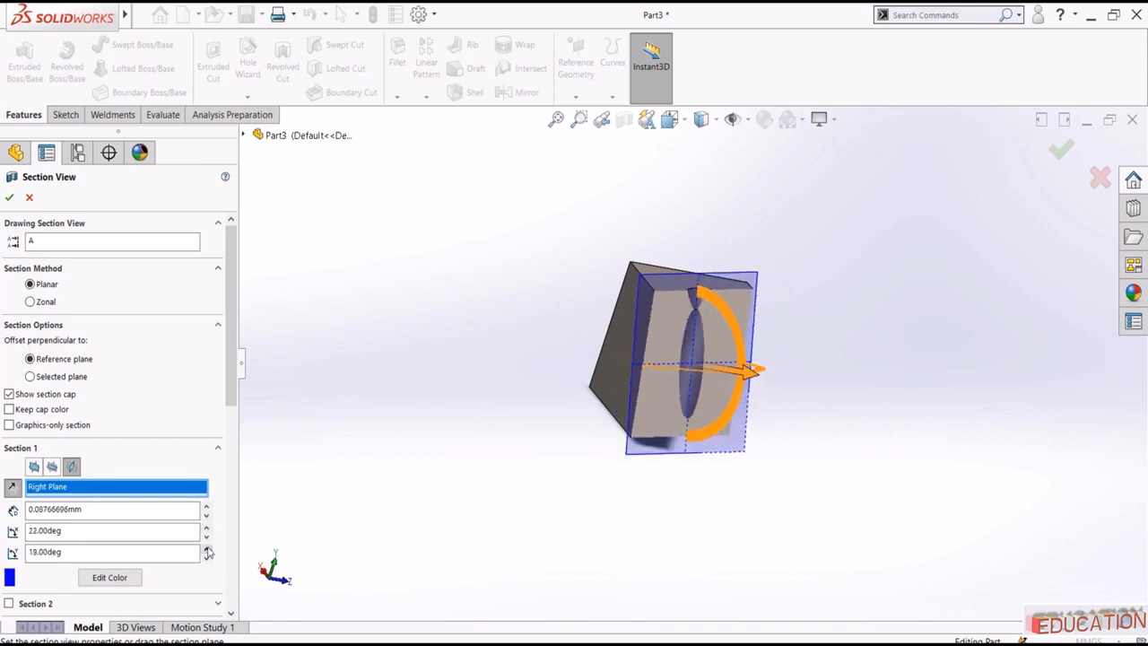
left_click(207, 557)
middle_click_drag(333, 428, 343, 496)
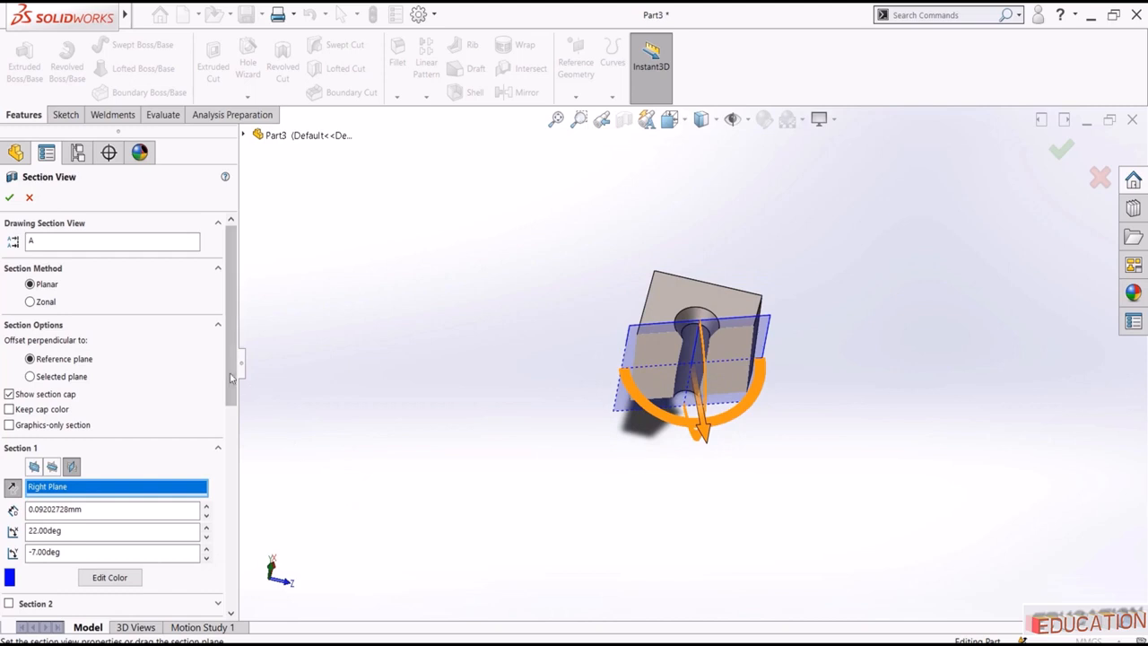
Step: Enable Section 2, trying the Top Plane before choosing the Right Plane, and apply the section view
scroll(98, 440, "down", 5)
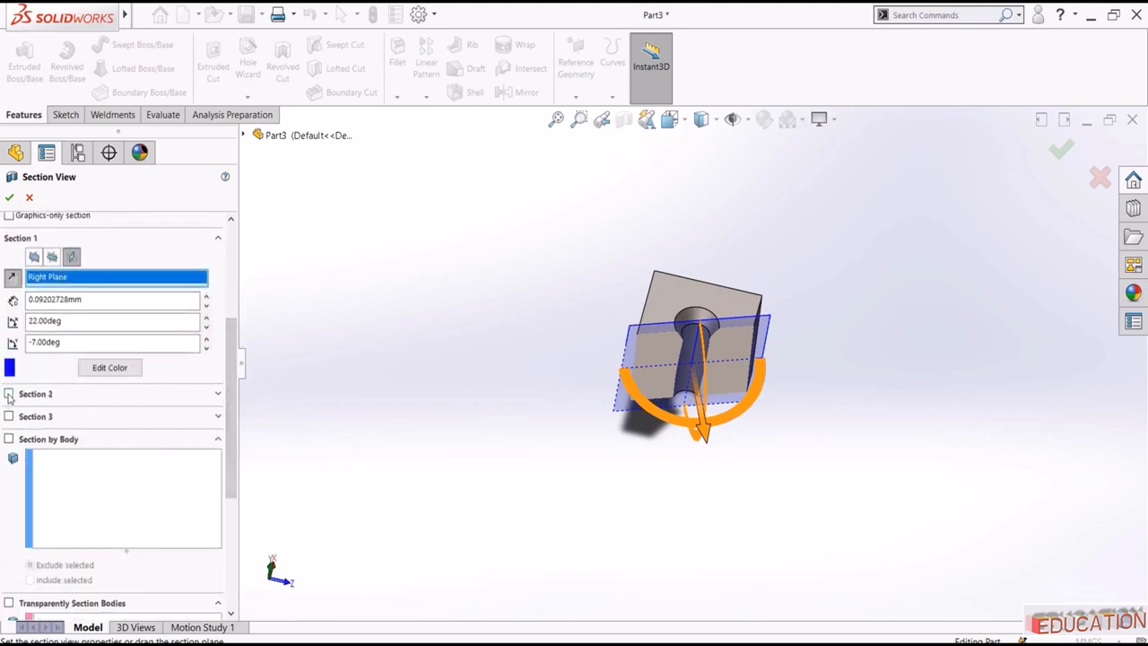
left_click(8, 393)
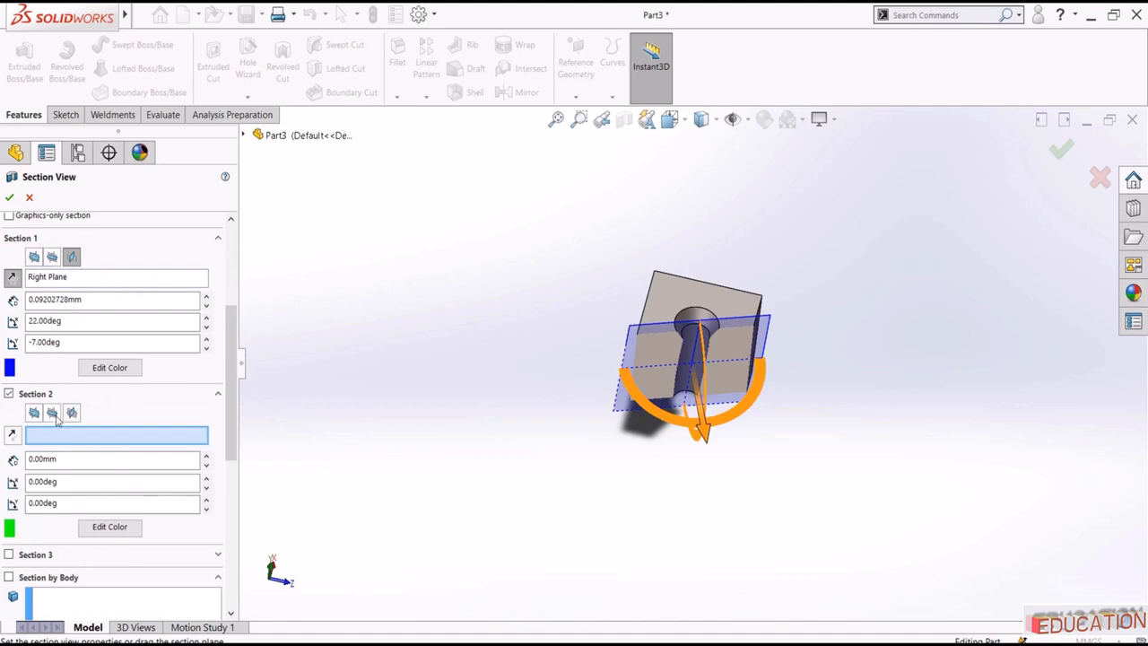
left_click(52, 412)
middle_click_drag(507, 519, 551, 464)
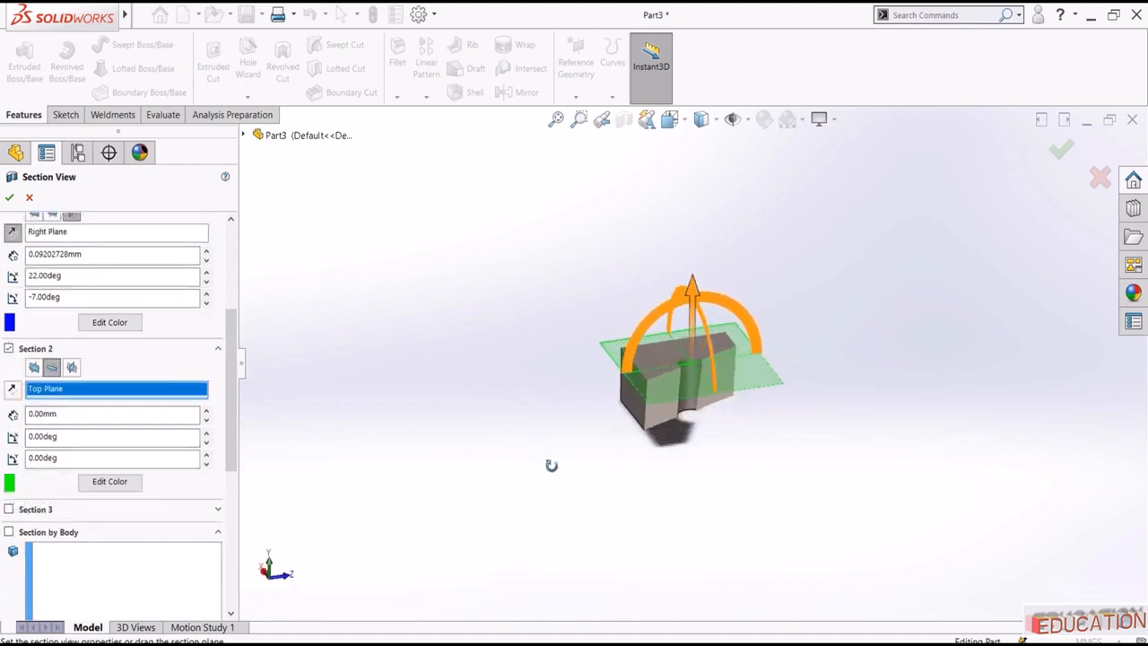
left_click(72, 367)
middle_click_drag(386, 397, 370, 408)
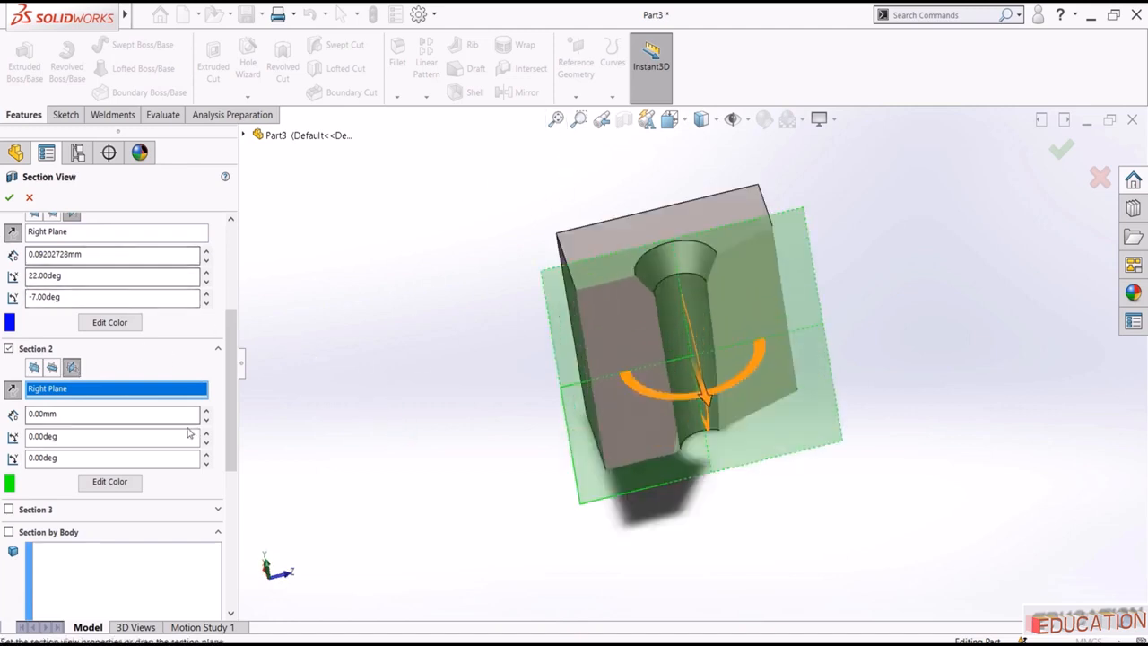
scroll(101, 377, "up", 3)
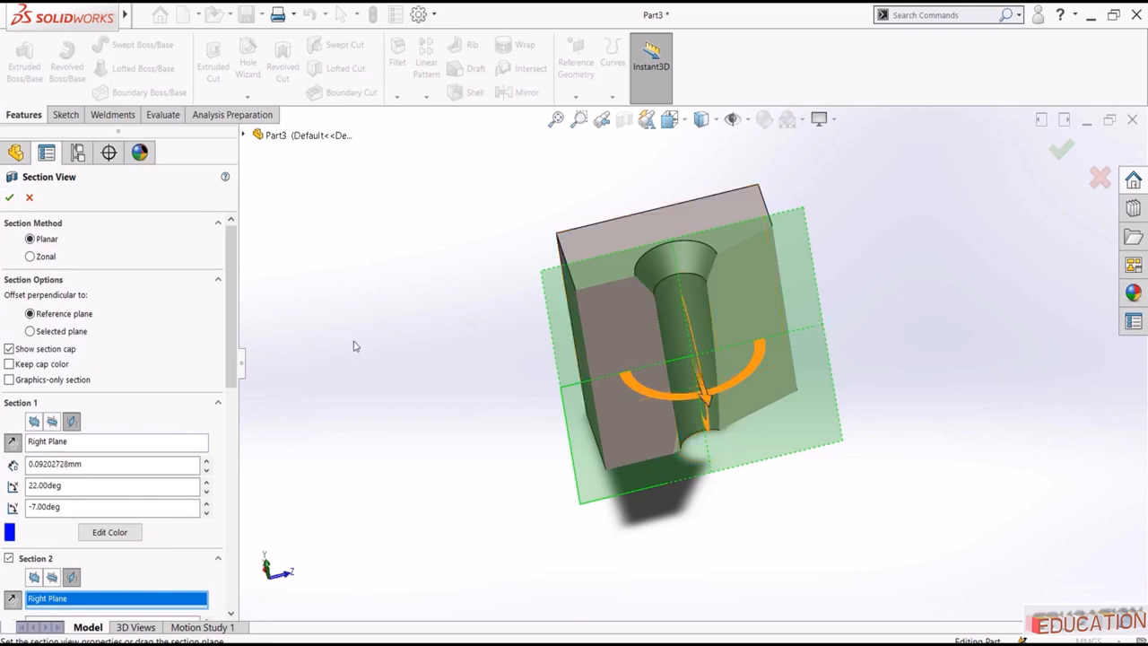
left_click(9, 198)
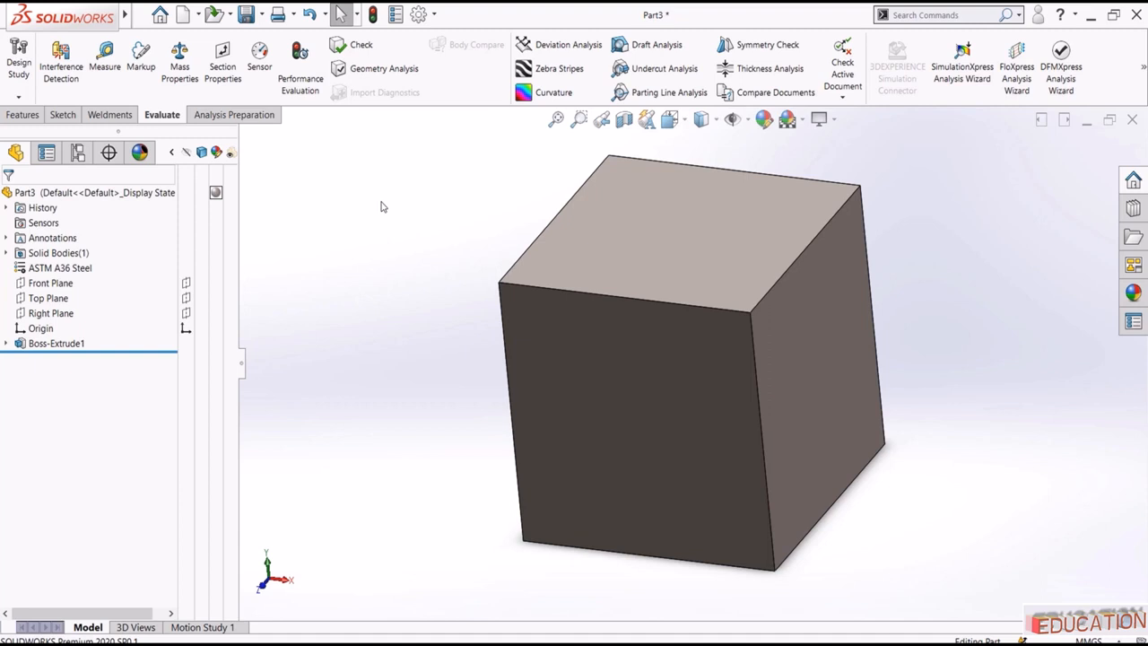
Step: Sketch a circle centred just below the origin on the plain cube's Front Plane and exit the sketch
key("f")
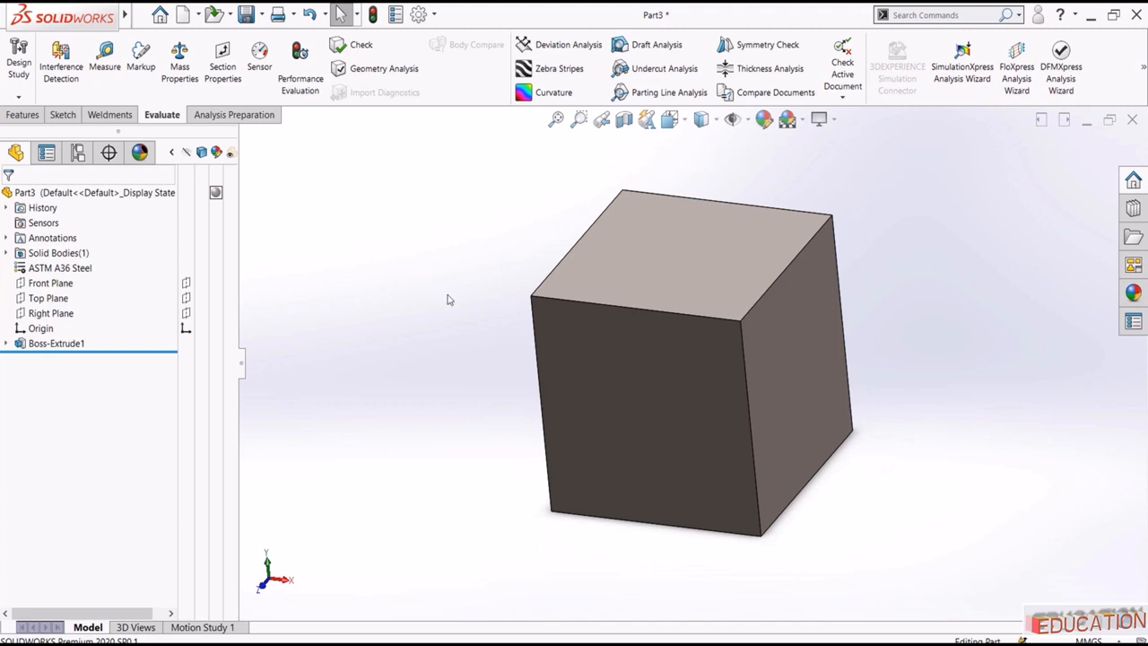
left_click(36, 284)
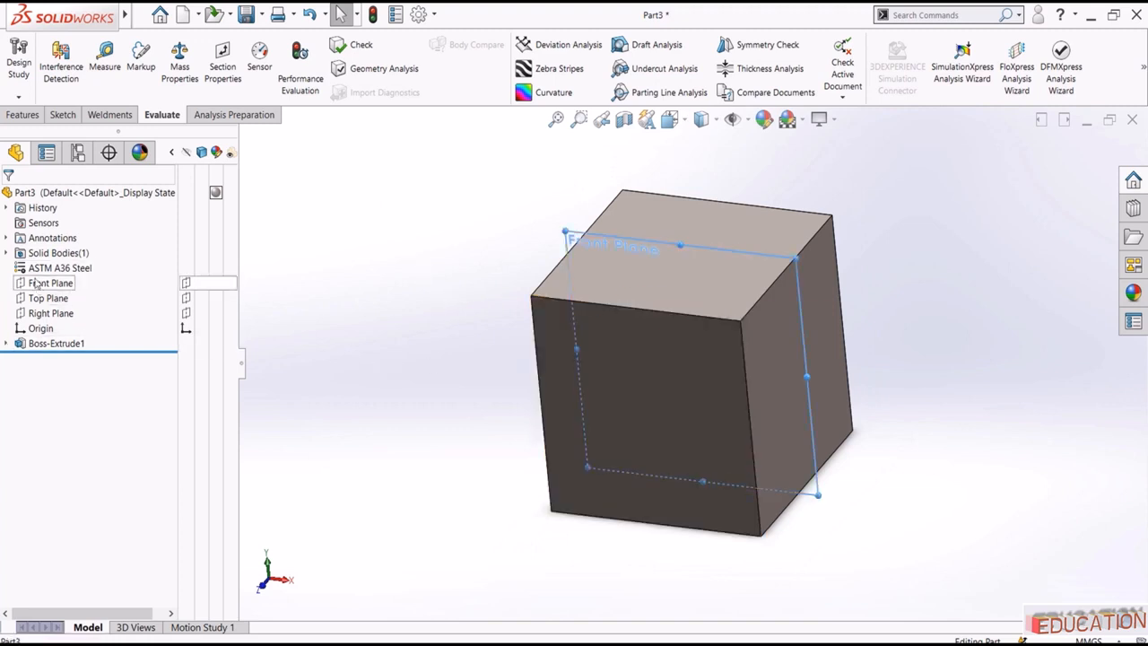
left_click(55, 265)
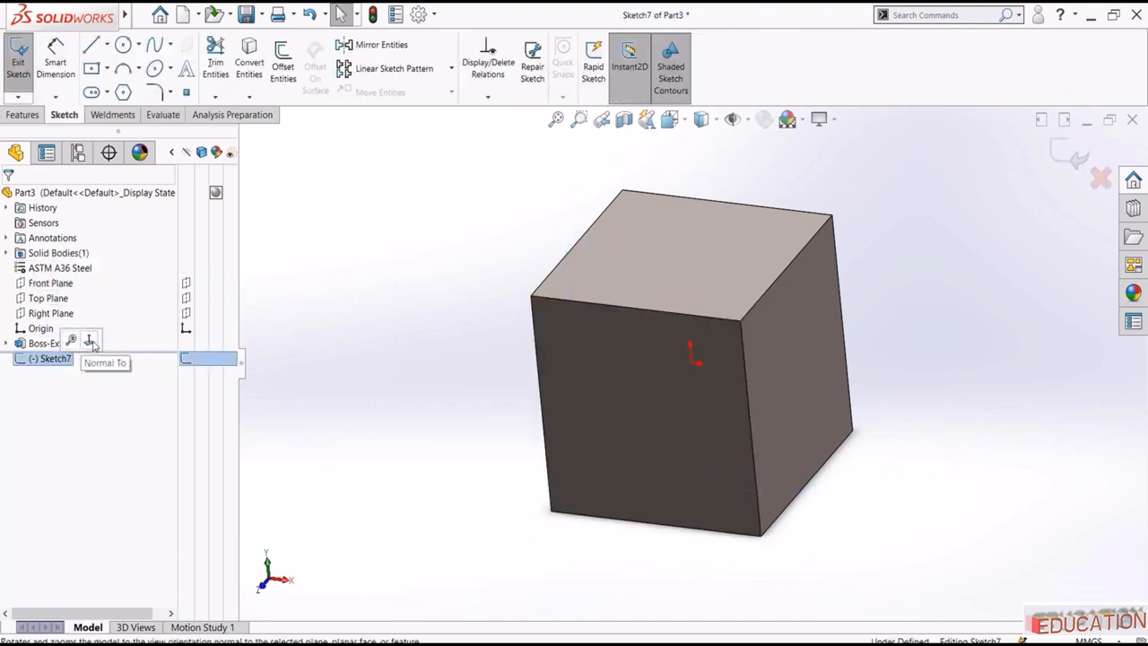
left_click(90, 341)
left_click(123, 44)
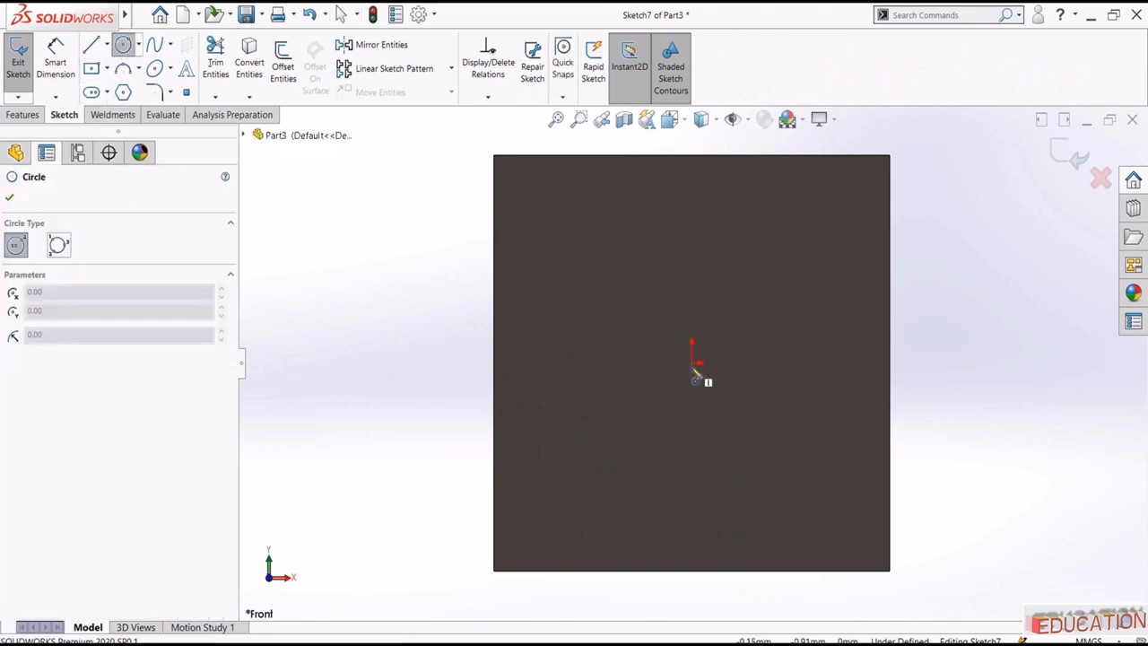
left_click(695, 372)
left_click(693, 450)
key("Escape")
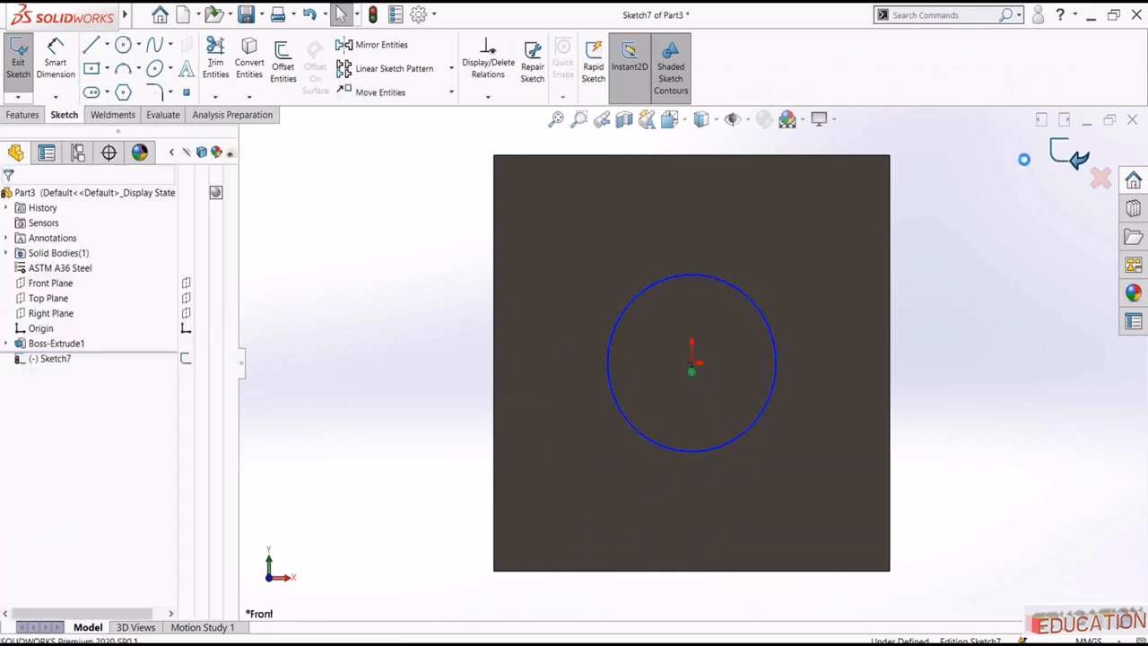
left_click(1071, 155)
Step: Extrude the circle through the cube 300 mm with the Mid Plane end condition and Merge result turned off
key("ctrl+7")
left_click(24, 115)
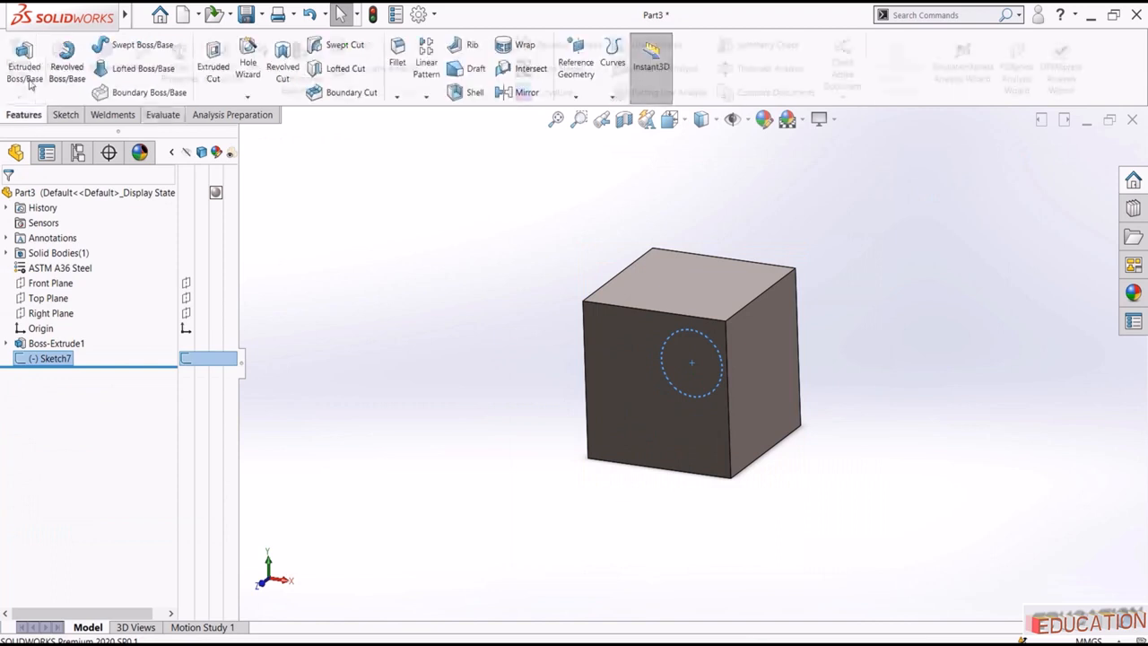
left_click(27, 74)
left_click(88, 284)
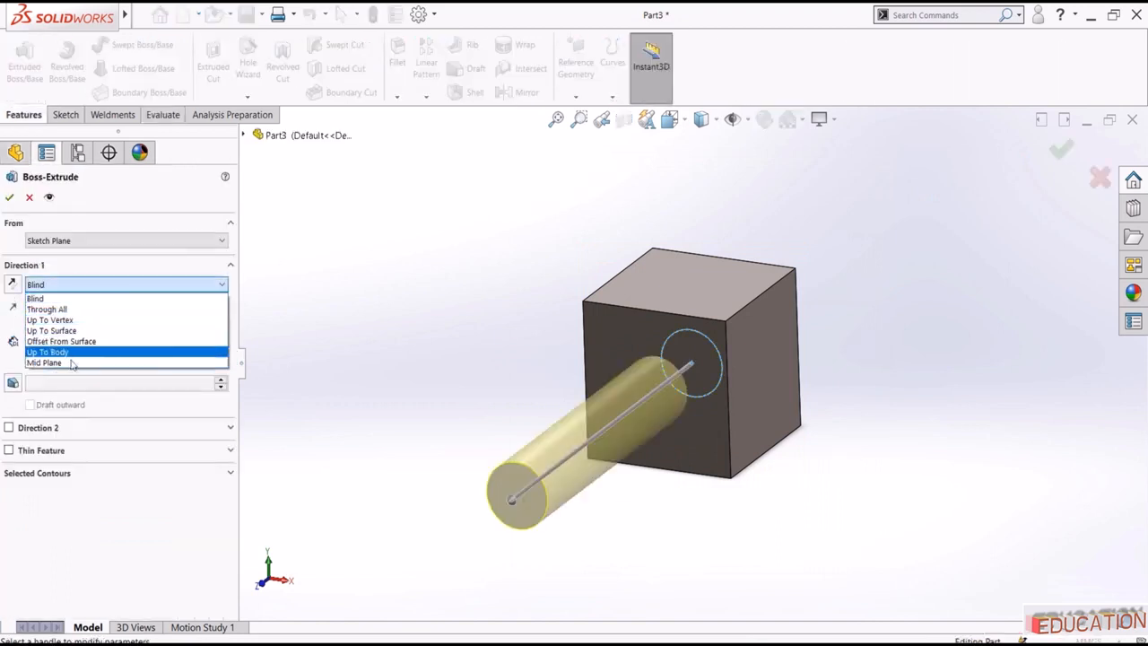
left_click(44, 362)
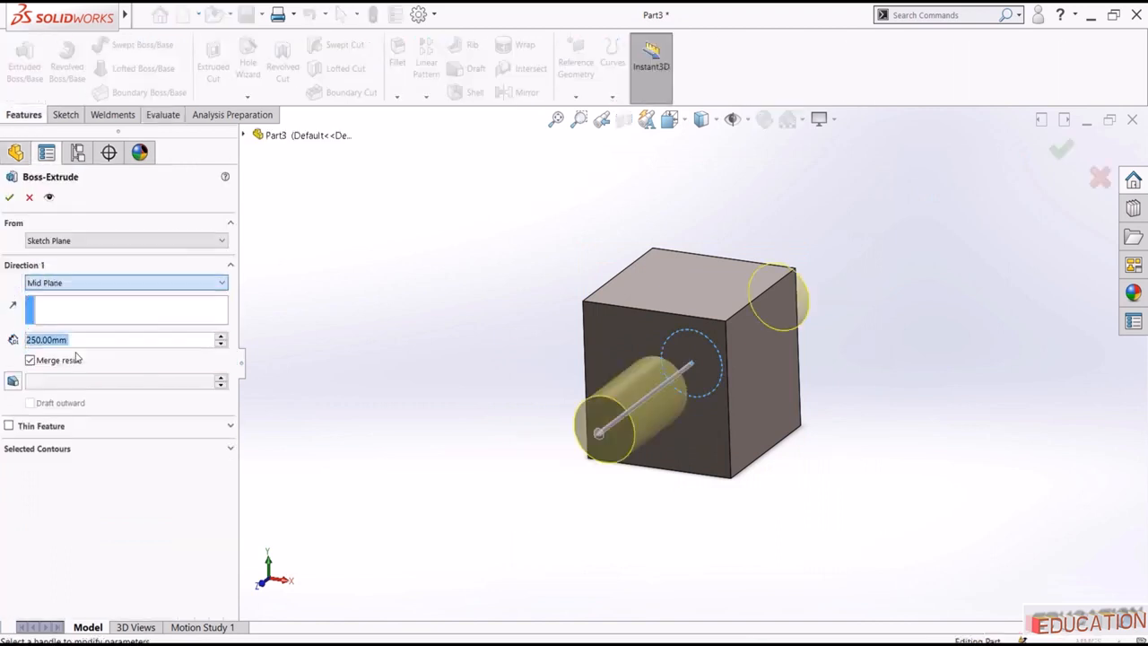
left_click(221, 338)
left_click(220, 338)
left_click(221, 338)
left_click(221, 338)
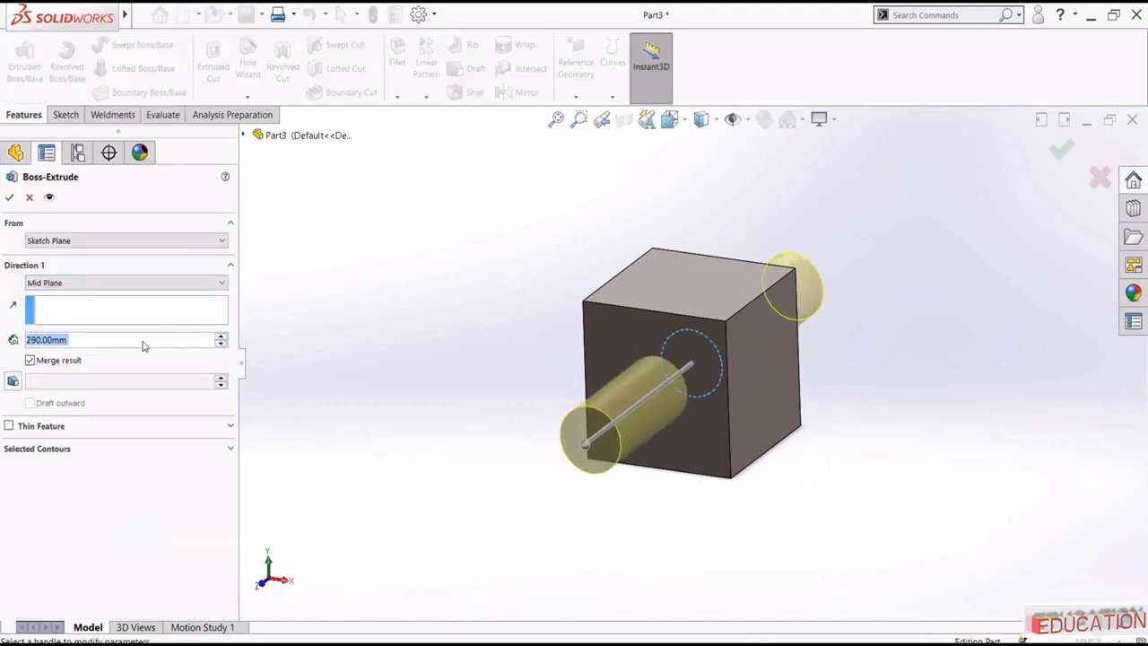
left_click(221, 339)
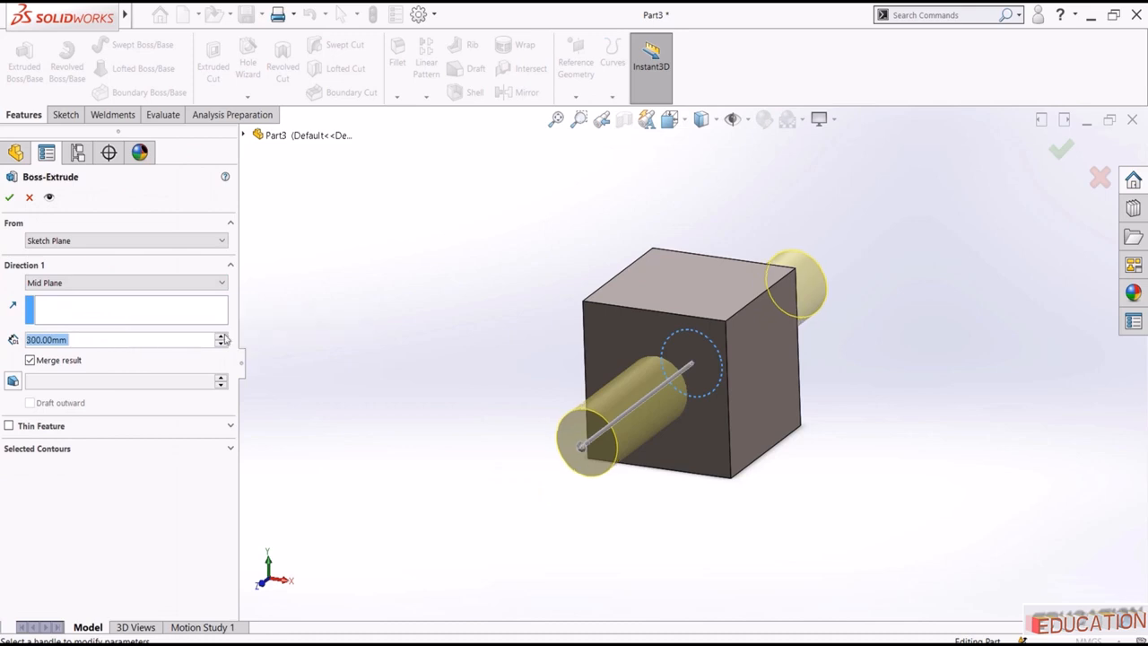
left_click(30, 360)
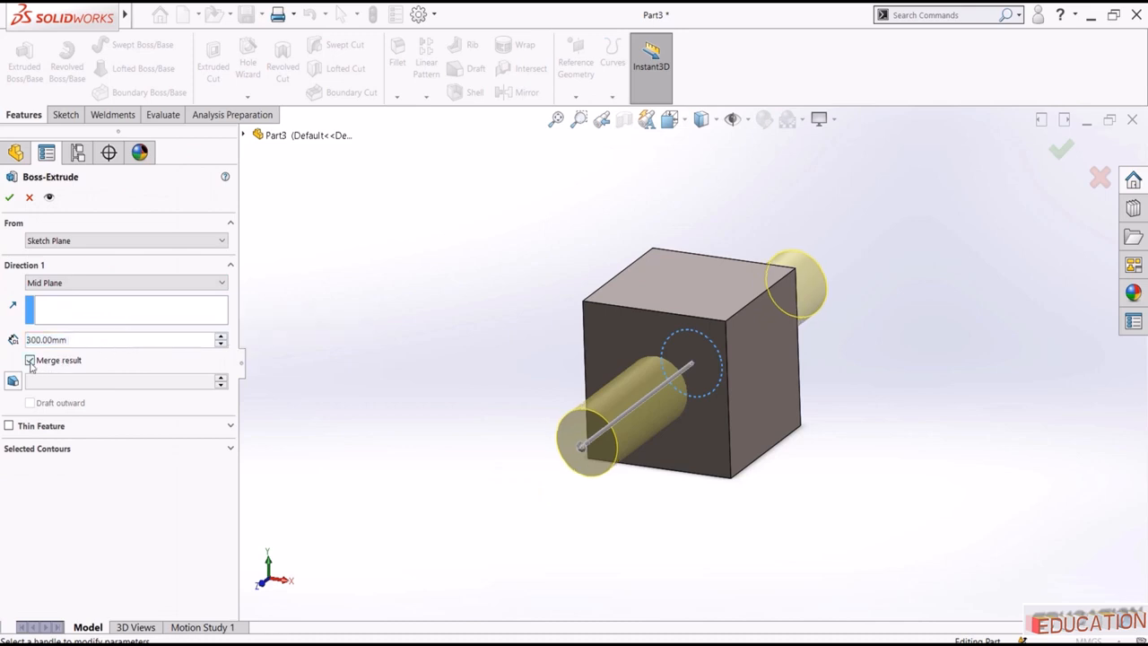
left_click(10, 197)
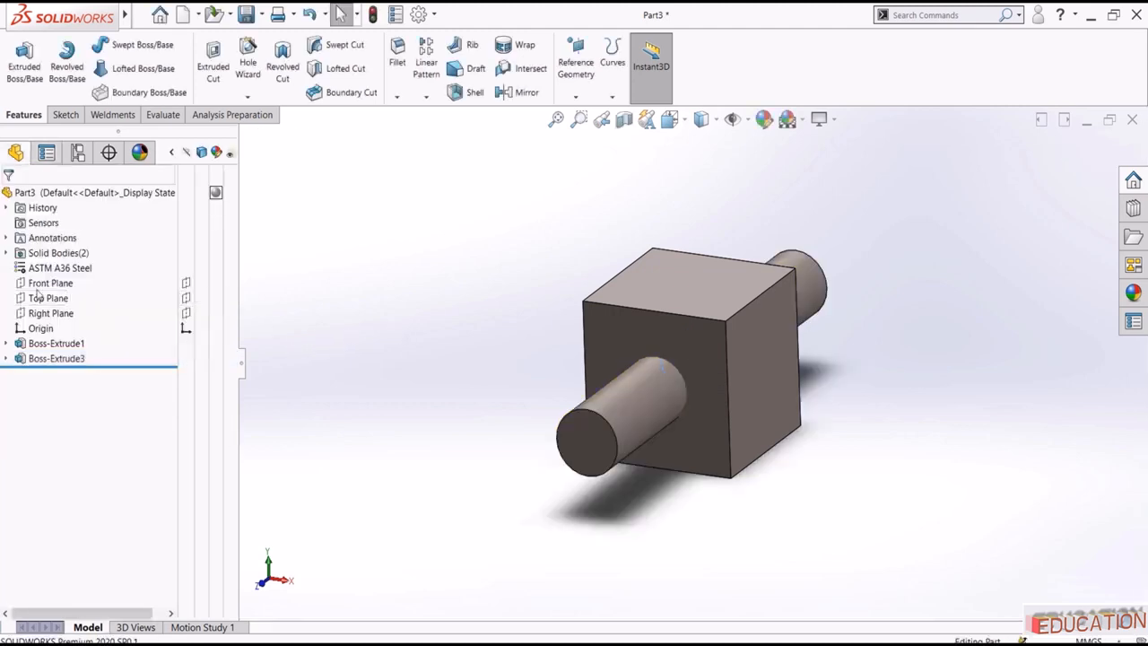
Step: Expand the solid bodies list and highlight the cube body and the cylinder body in turn
left_click(6, 253)
left_click(62, 267)
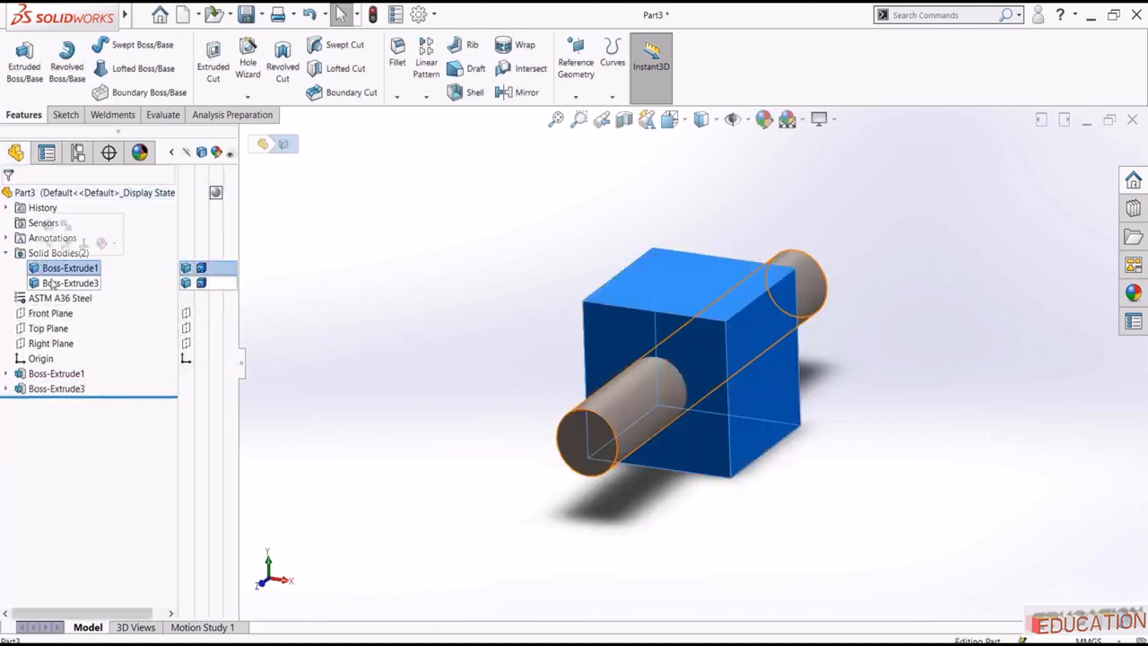
left_click(70, 282)
left_click(381, 398)
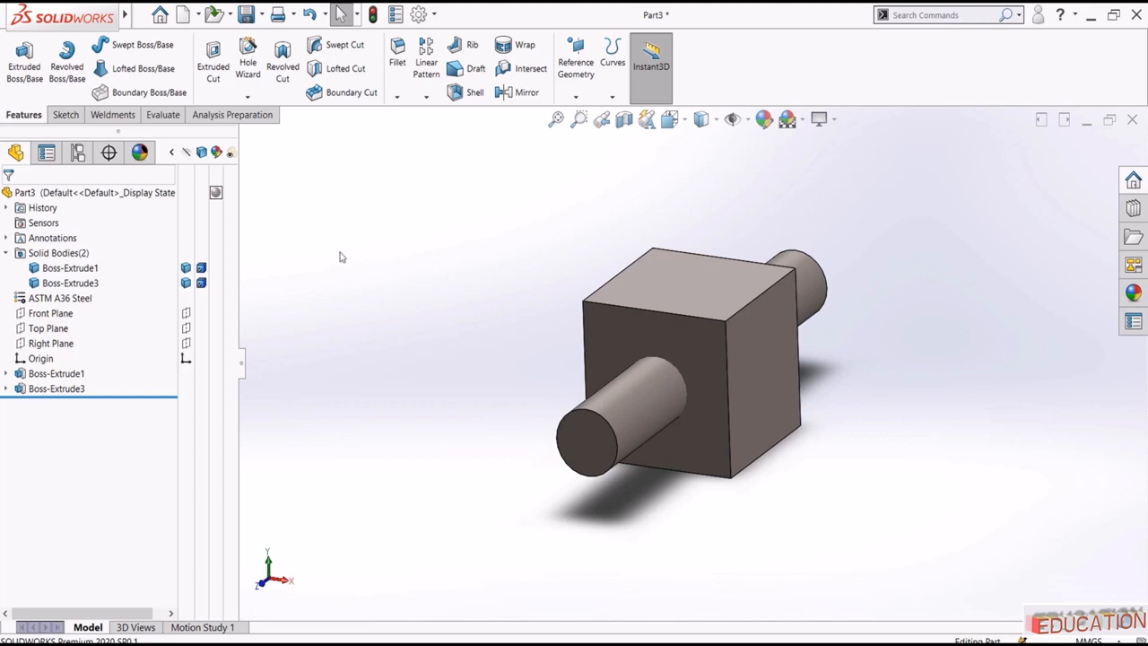
Step: Run Interference Detection on the part, inspect the overlap between cube and cylinder, try ignoring it, and close the check
left_click(163, 115)
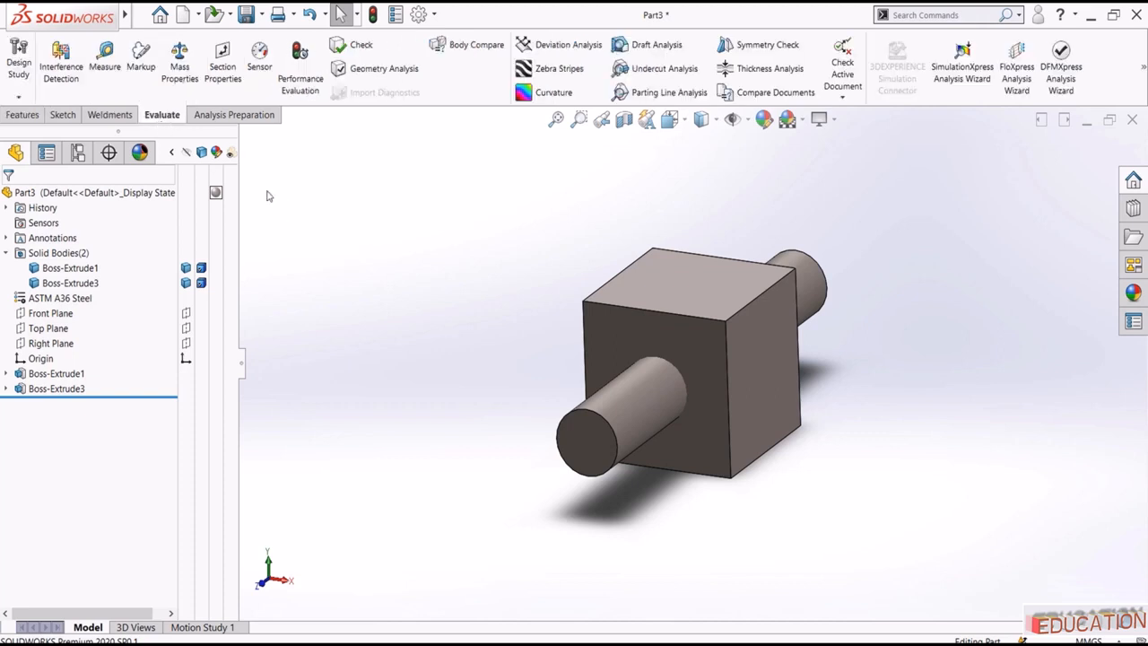
left_click(51, 88)
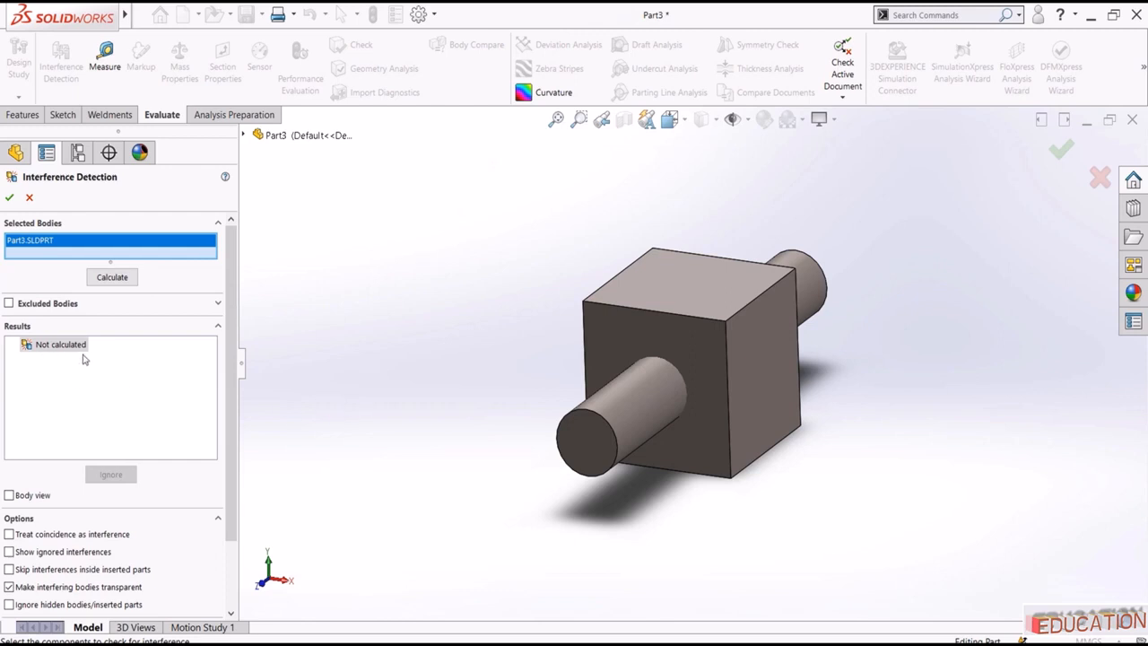
left_click(111, 285)
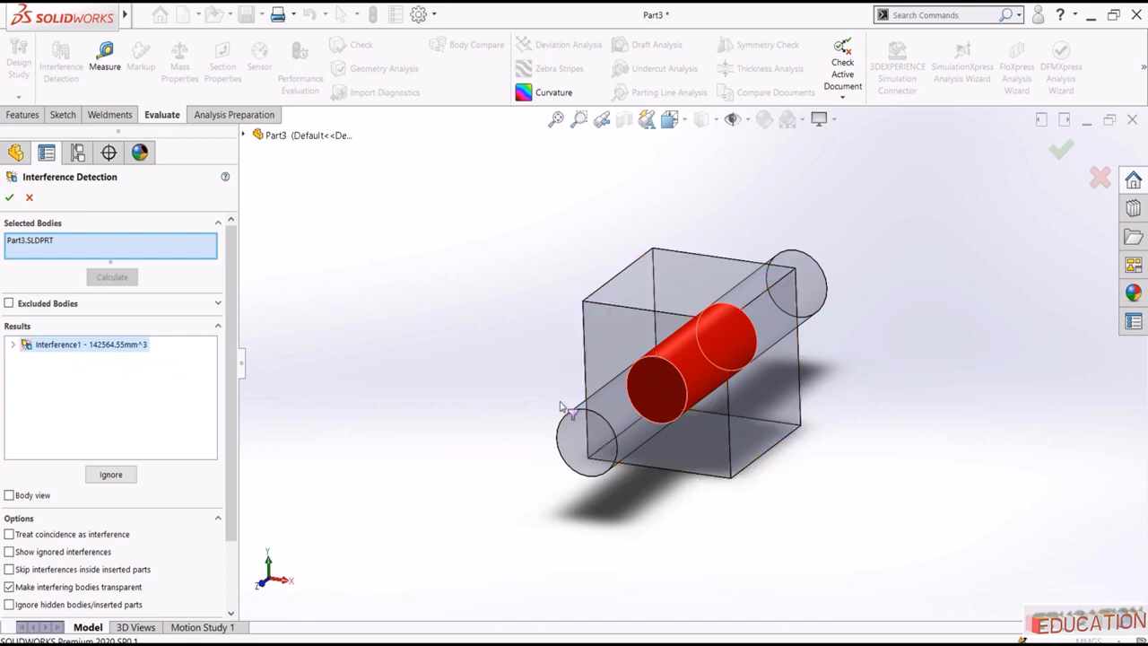
middle_click_drag(908, 475, 722, 385)
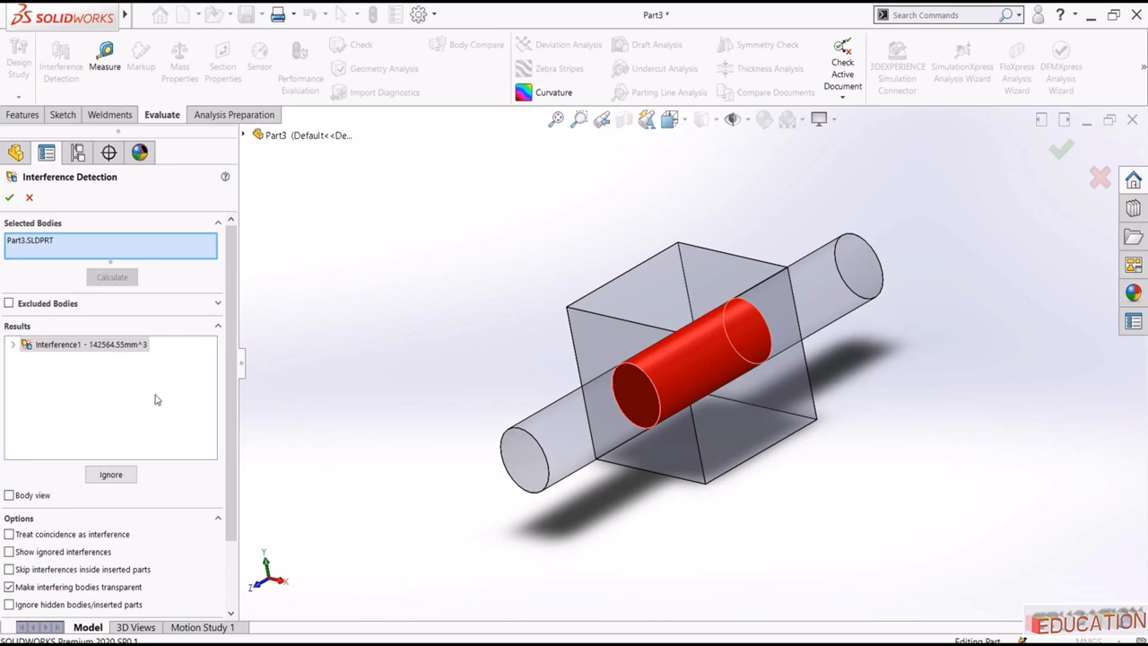
mouse_move(74, 356)
scroll(436, 389, "up", 3)
mouse_move(440, 392)
middle_mouse_down()
mouse_move(405, 347)
mouse_move(446, 400)
middle_mouse_up()
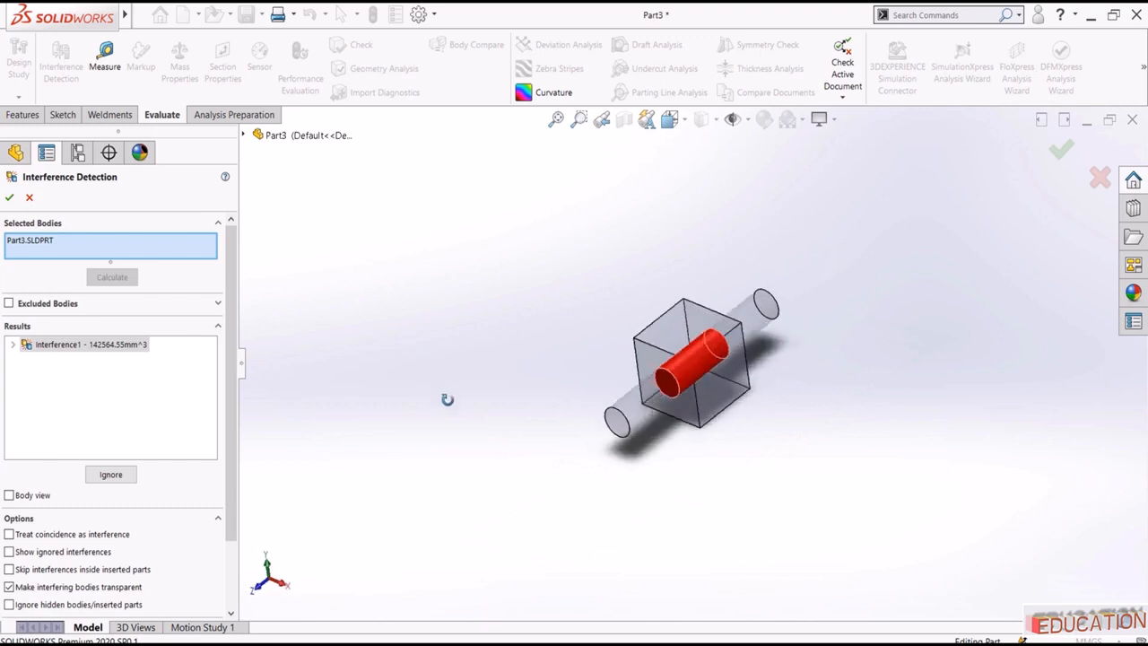
scroll(763, 363, "down", 2)
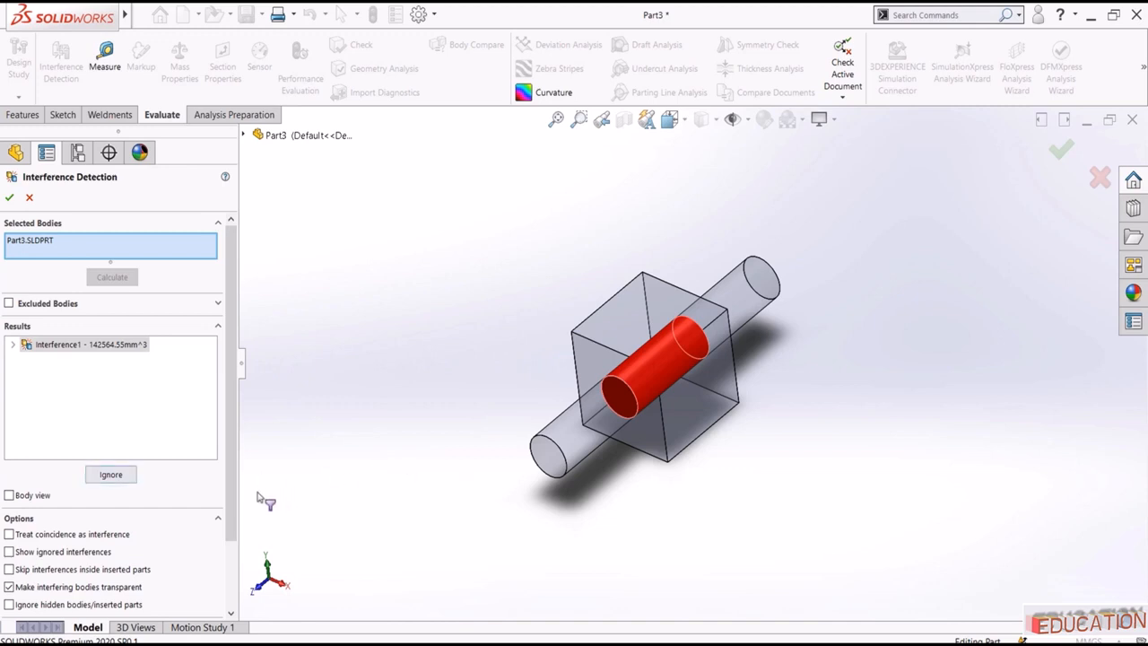
left_click(111, 475)
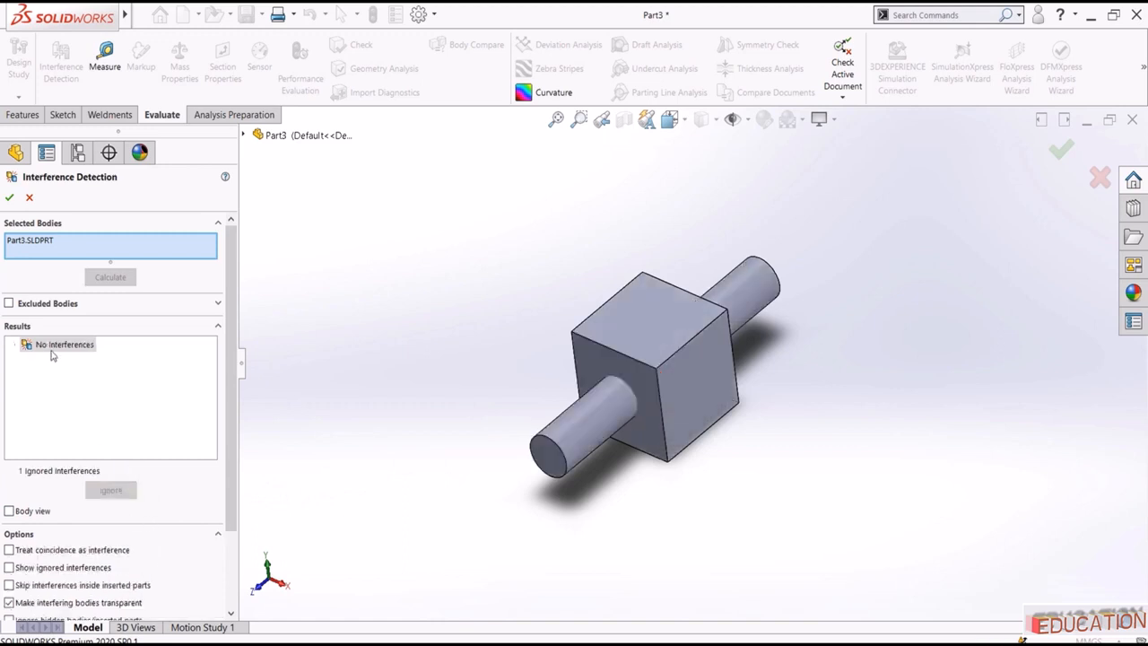
left_click(29, 198)
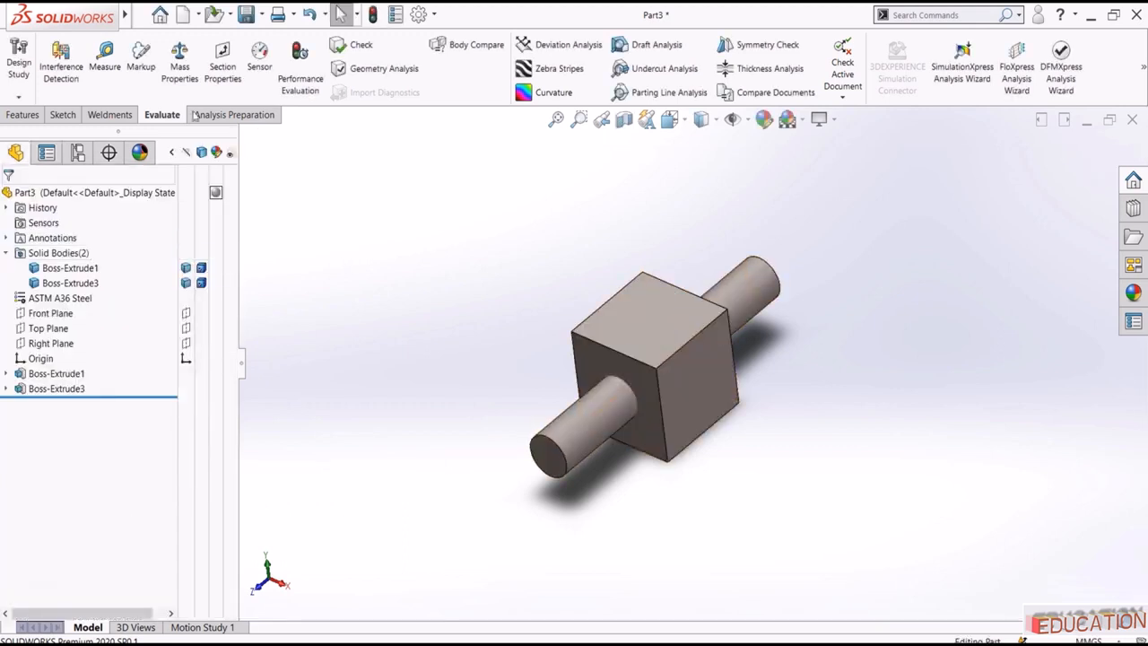
Step: Calculate the part's interference again and show the results in Body view
left_click(60, 61)
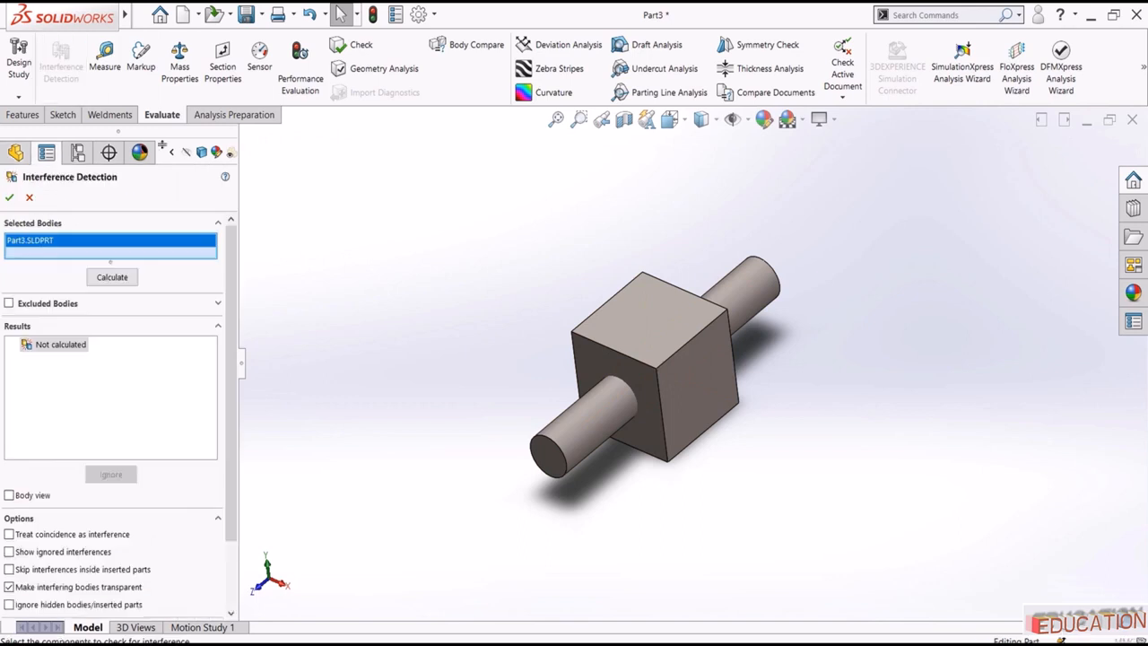
left_click(111, 277)
scroll(199, 328, "down", 2)
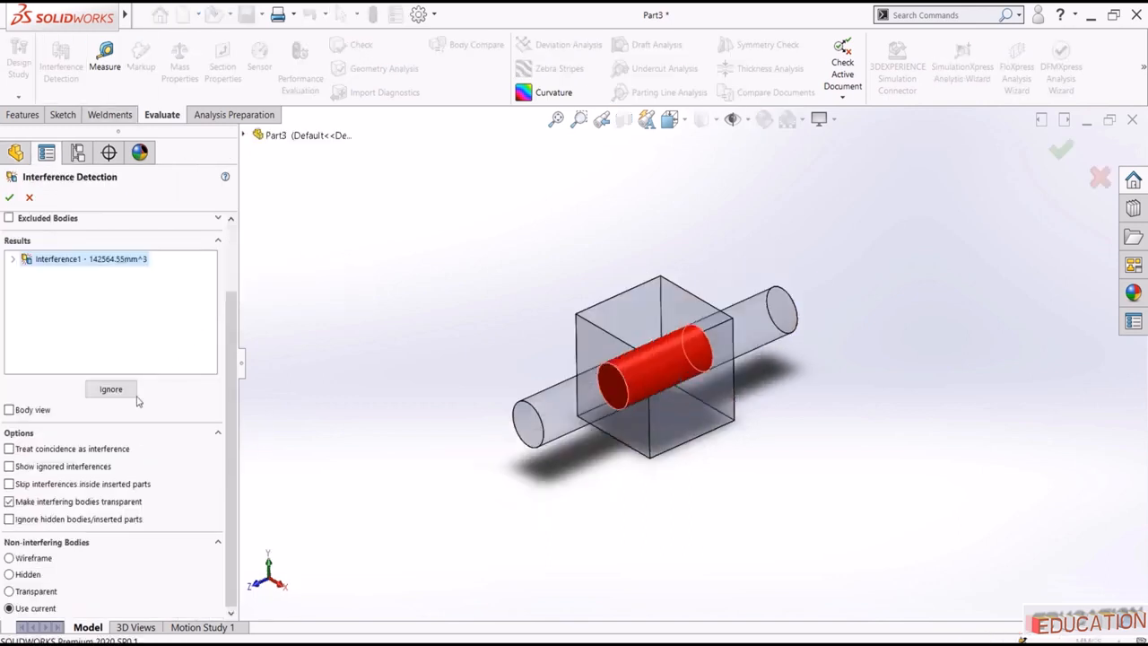
left_click(9, 410)
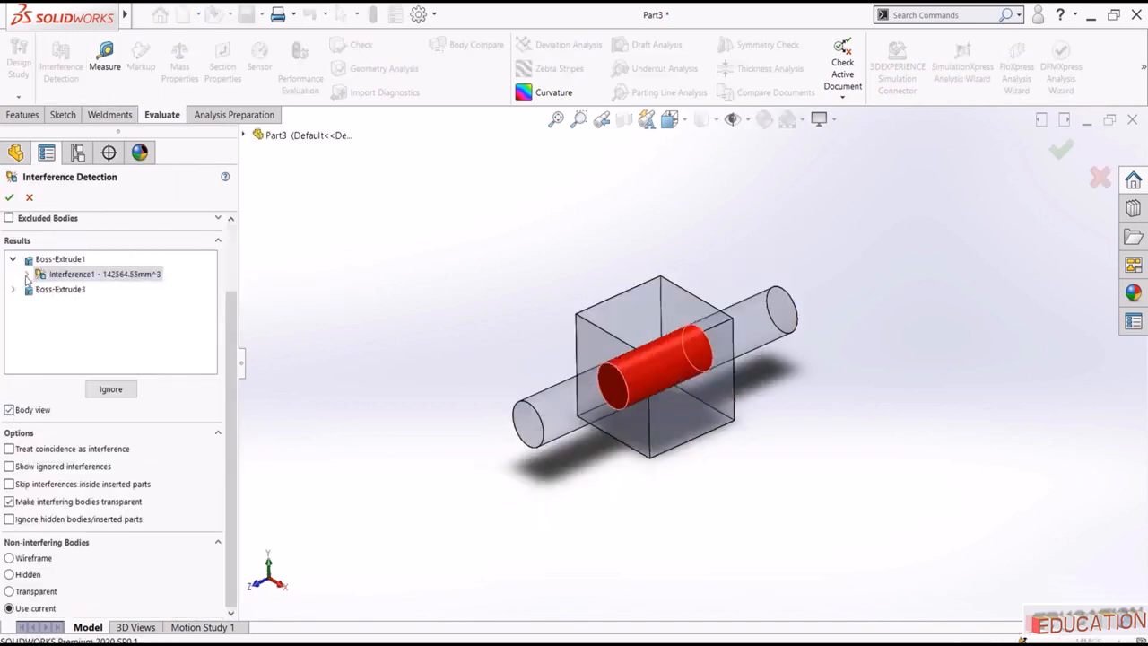
Step: Examine the interference listed under the cube body and under the cylinder body, and close Interference Detection
left_click(26, 274)
left_click(53, 259)
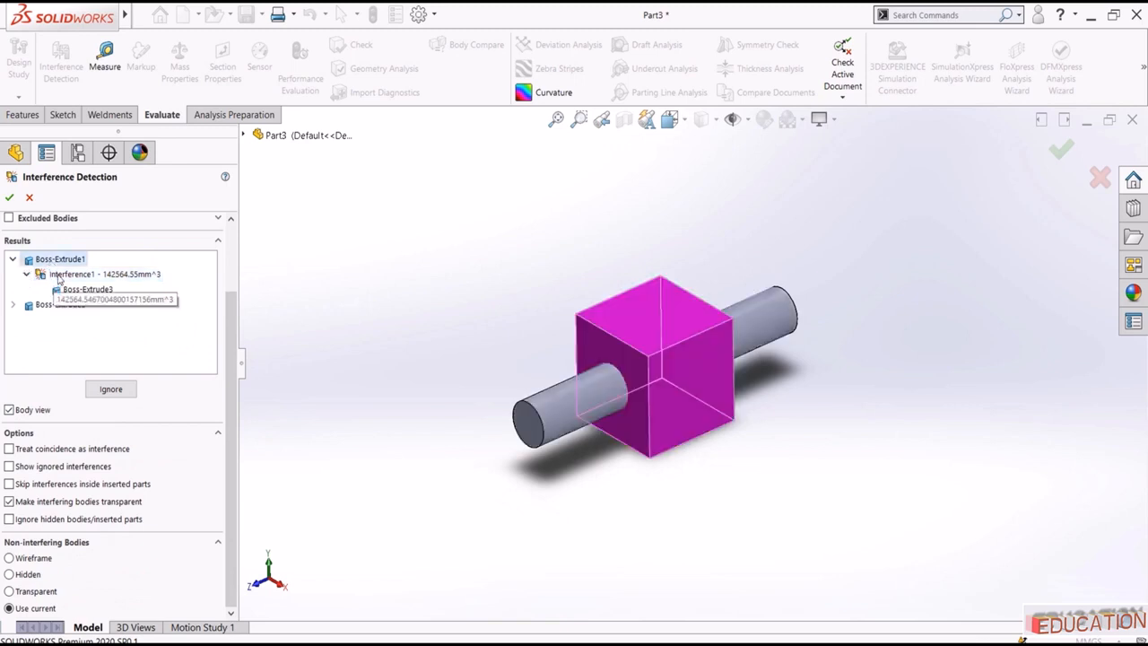
left_click(59, 275)
left_click(61, 305)
left_click(13, 306)
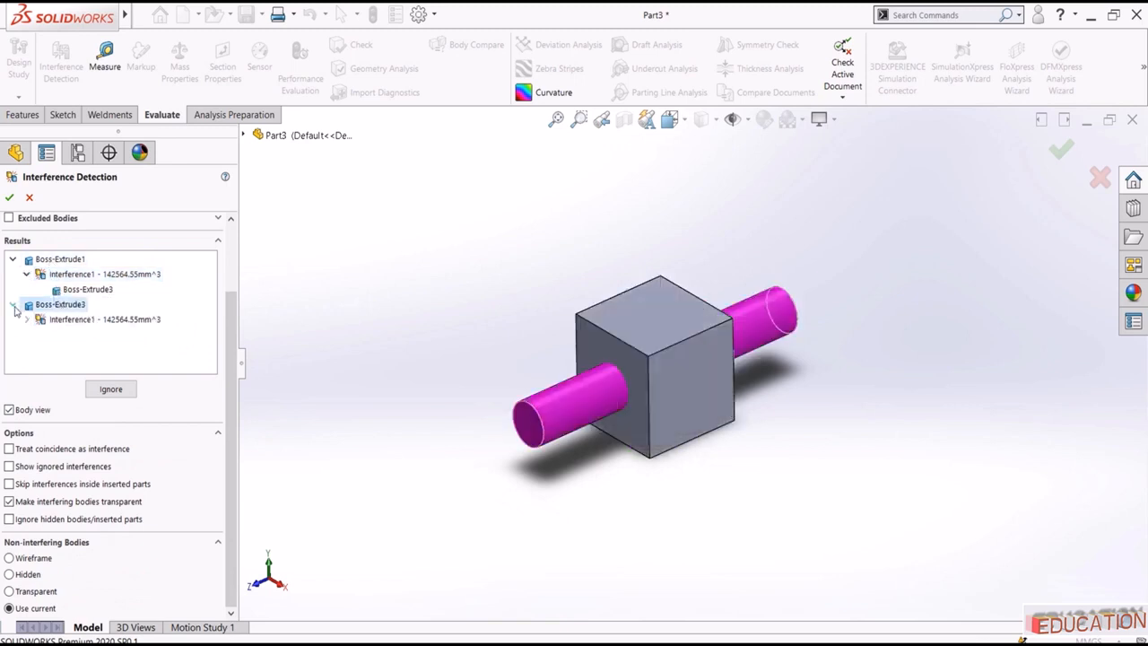
left_click(99, 319)
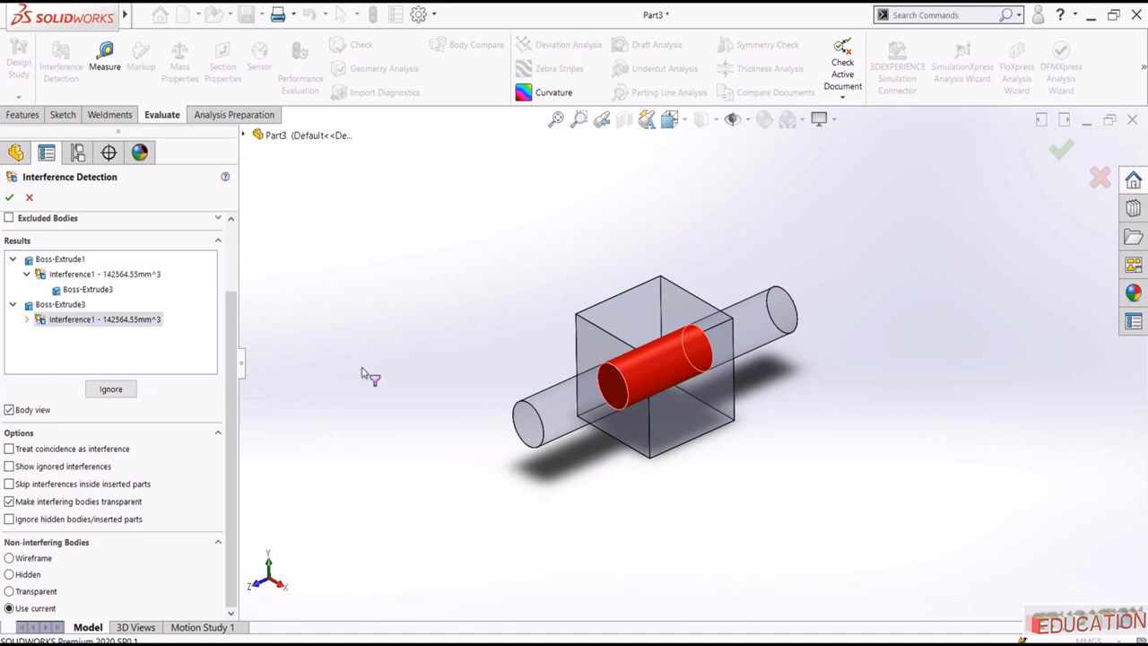
left_click(28, 199)
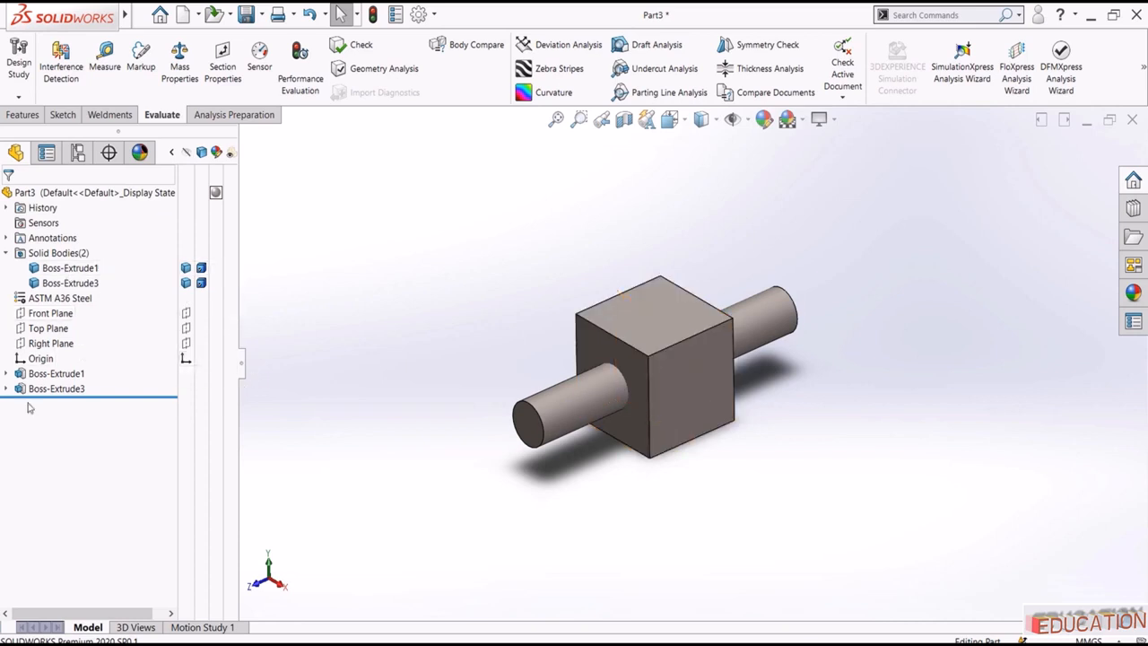
Step: Edit the cylinder extrusion to turn on Merge result, and highlight the merged solid body
left_click(52, 389)
left_click(54, 360)
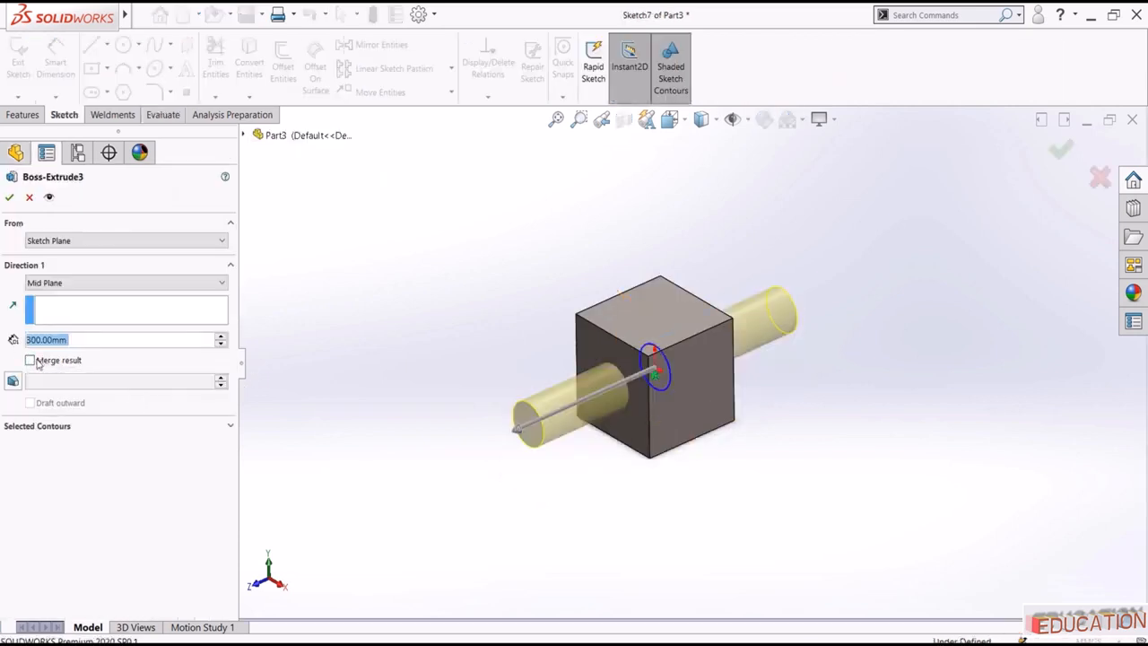
left_click(34, 360)
left_click(9, 197)
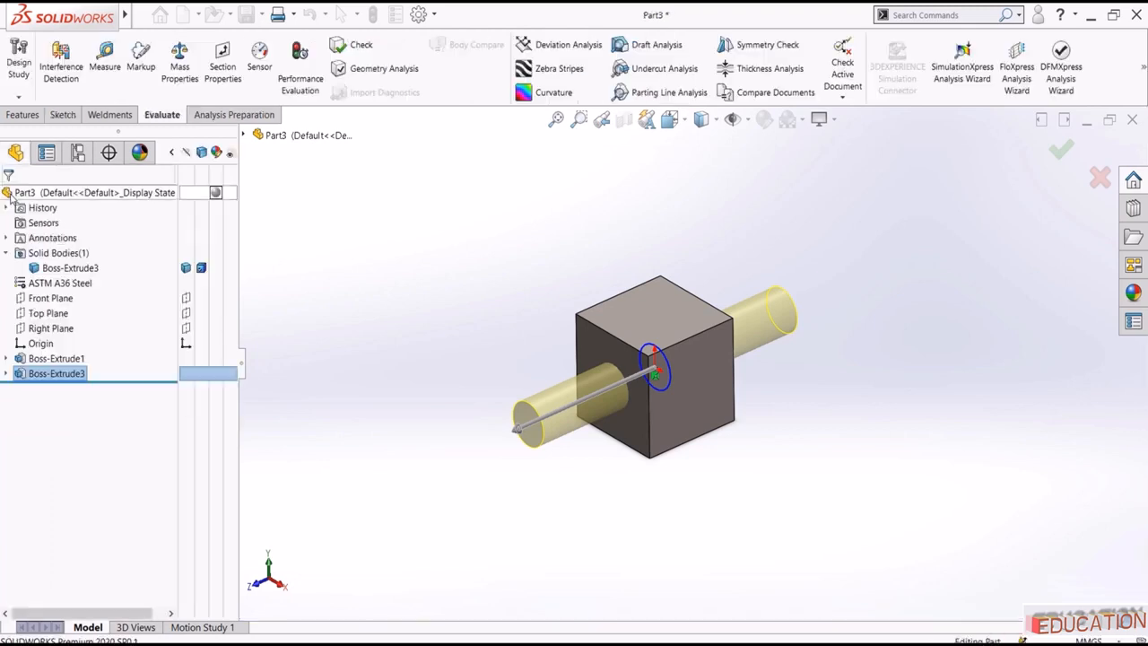
left_click(76, 268)
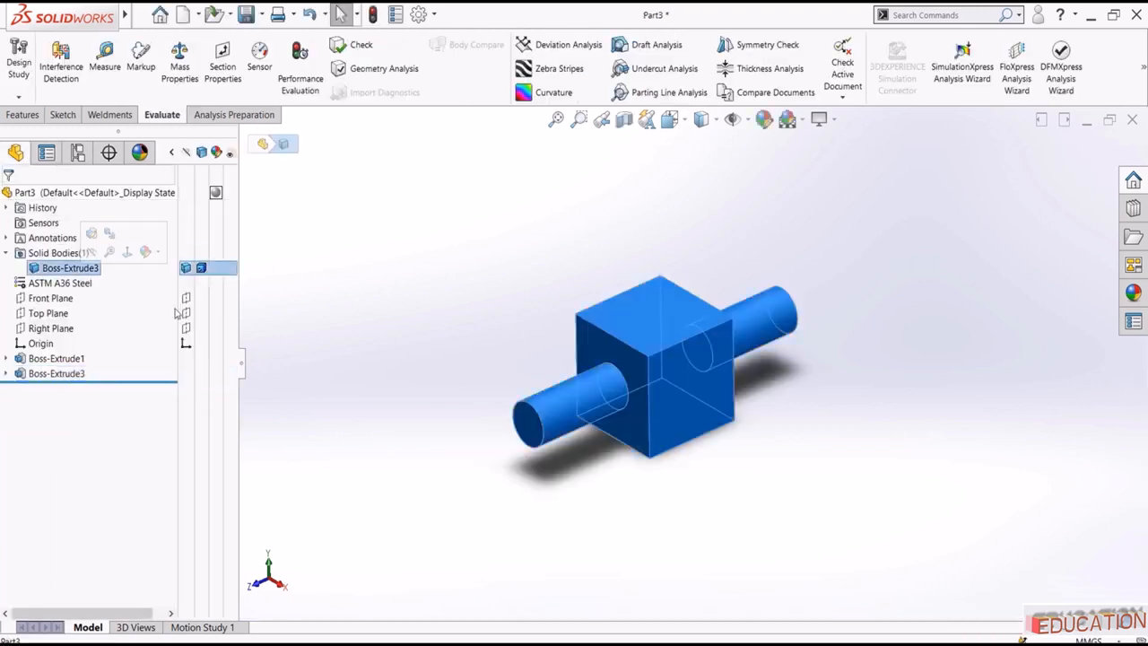
left_click(351, 370)
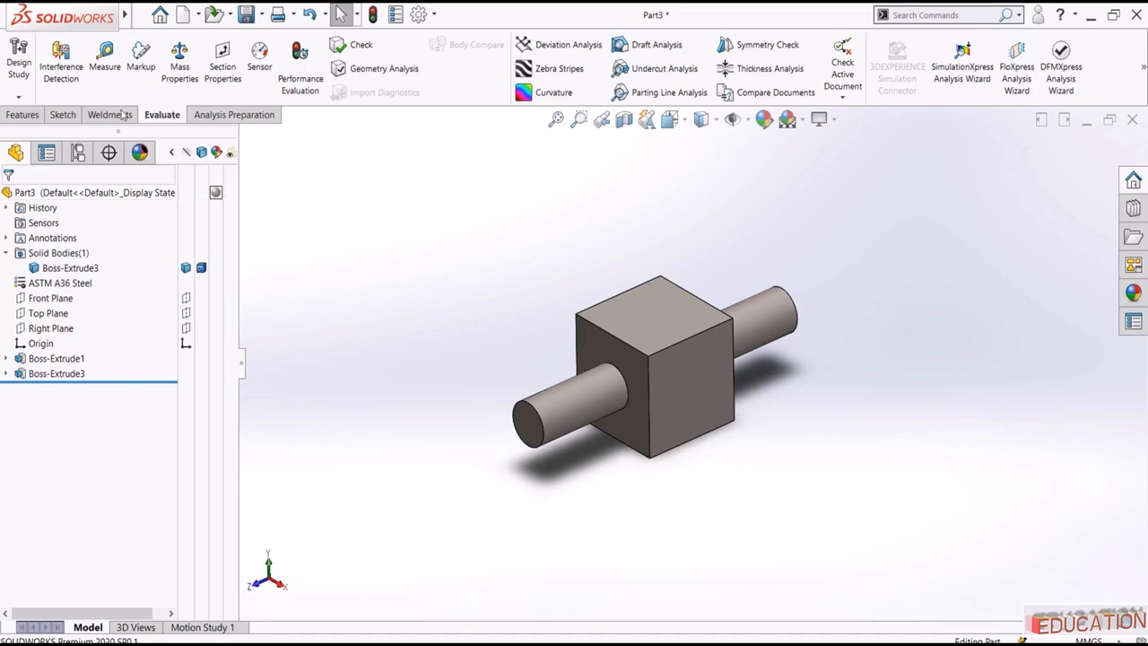
Step: Run Interference Detection on the merged part and close the check
left_click(47, 66)
left_click(121, 280)
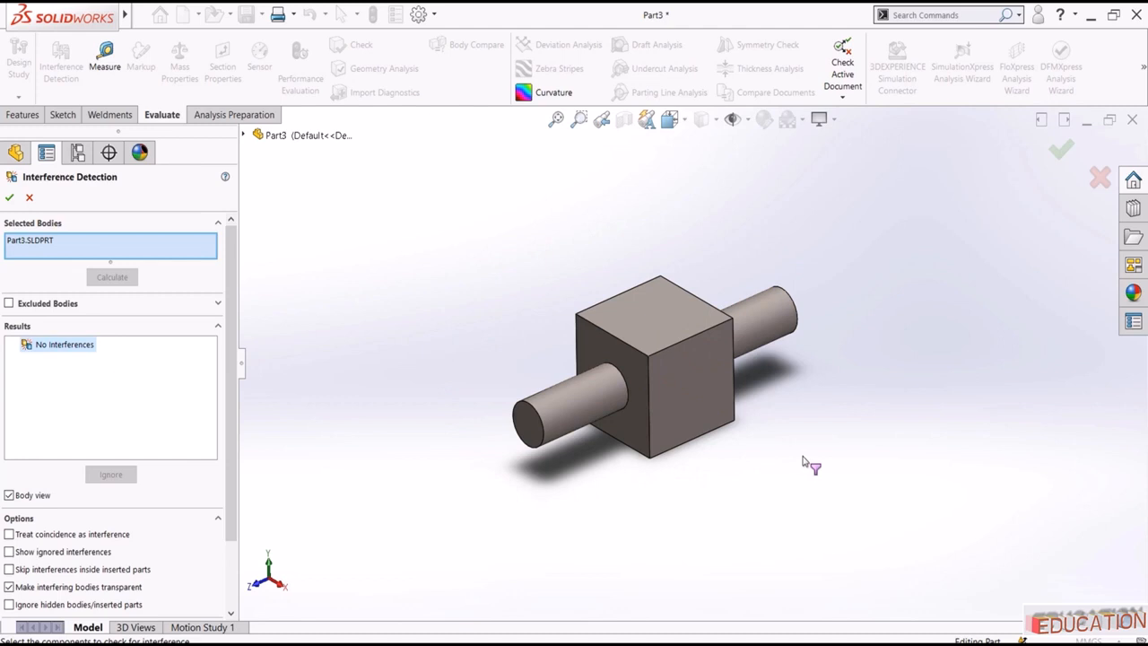
left_click(27, 196)
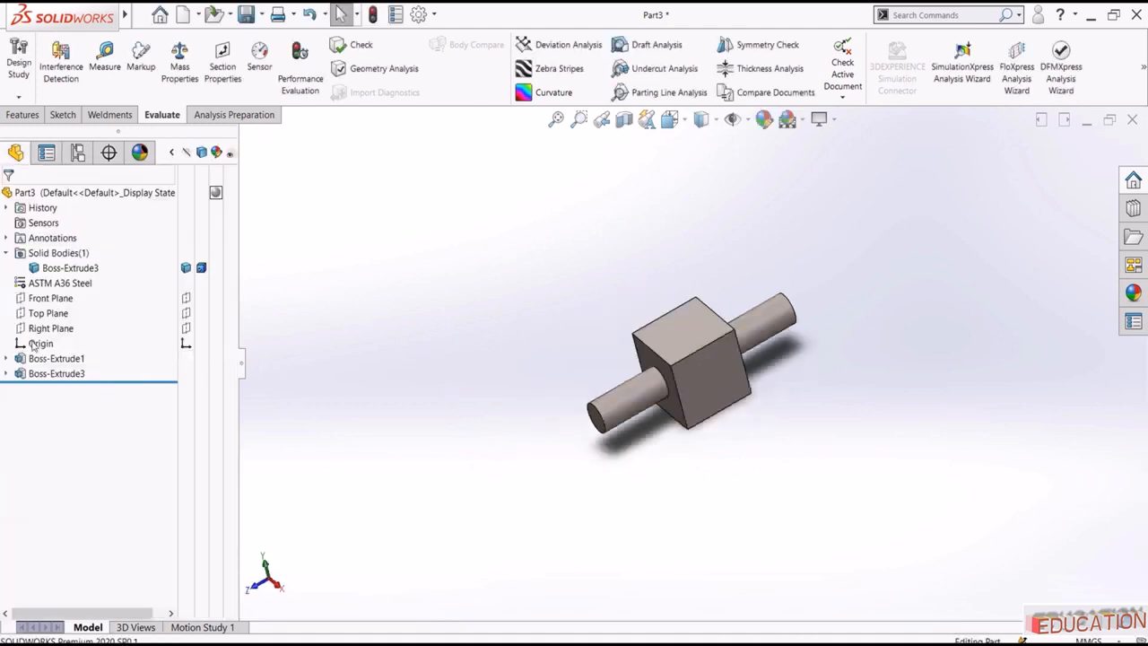
Step: Sketch a circle centred on the origin on the Top Plane and exit the sketch
left_click(25, 317)
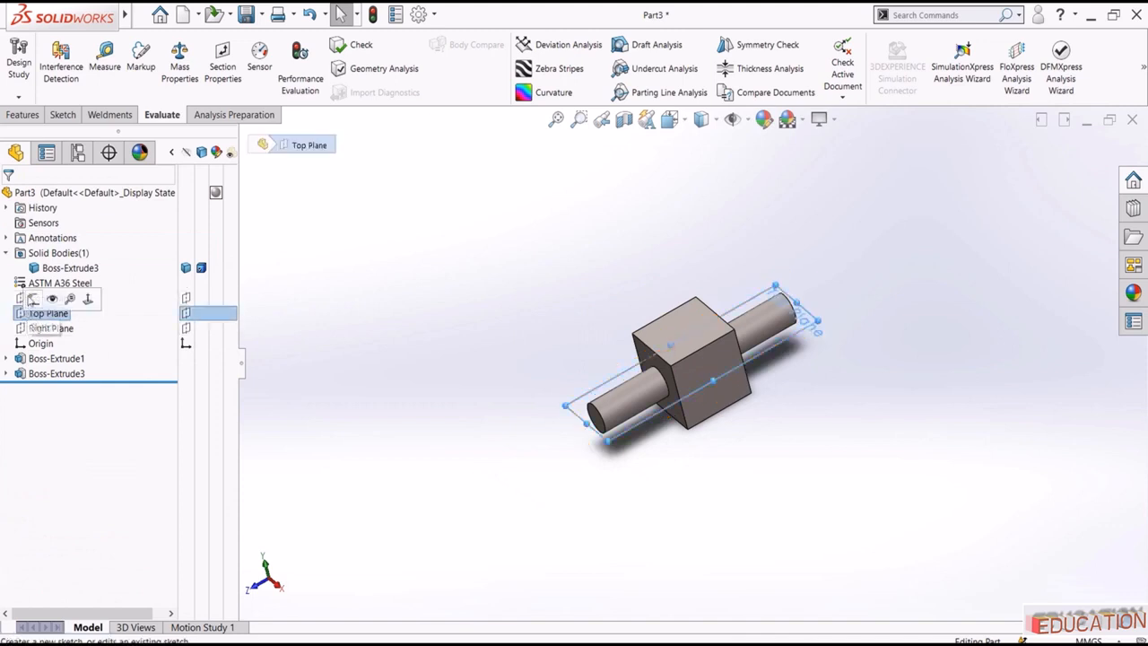
left_click(33, 300)
left_click(45, 389)
left_click(76, 369)
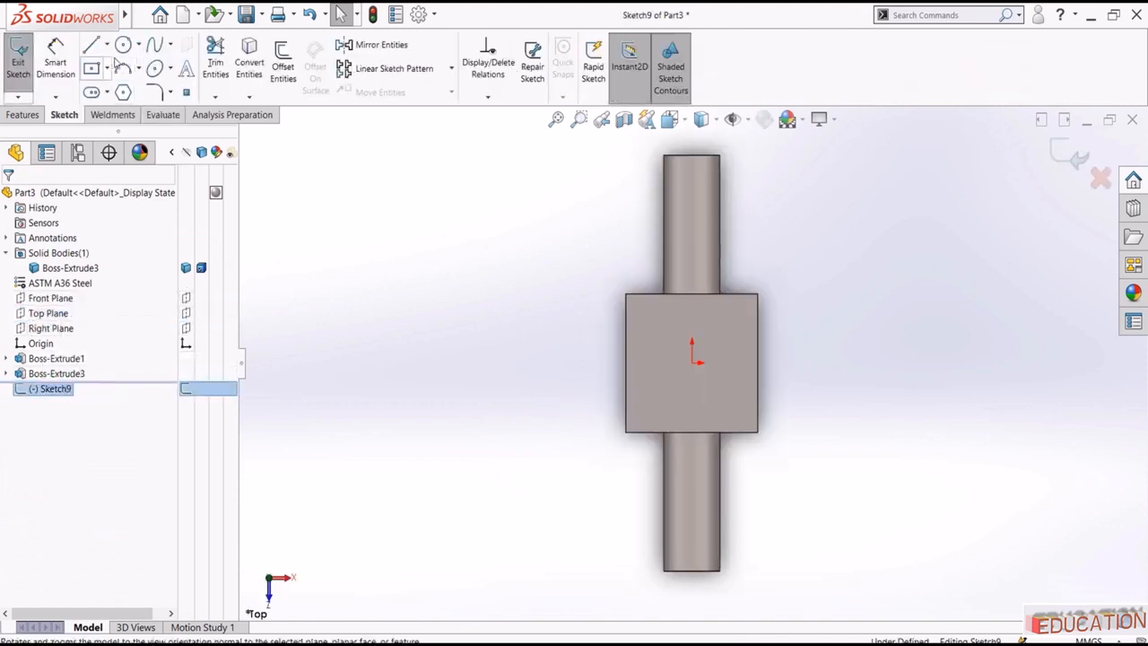
left_click(123, 45)
left_click(692, 364)
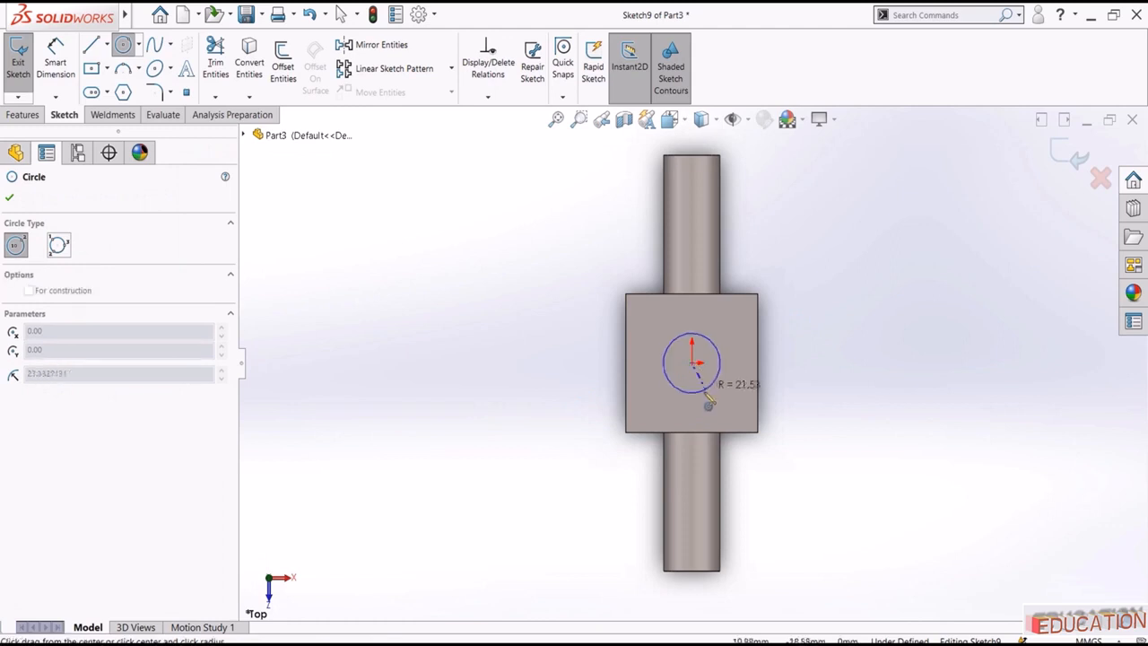
left_click(723, 379)
left_click(1070, 157)
Step: Extrude the sketched circle 200 mm with the Mid Plane end condition and Merge result turned off
middle_click_drag(581, 386, 510, 281)
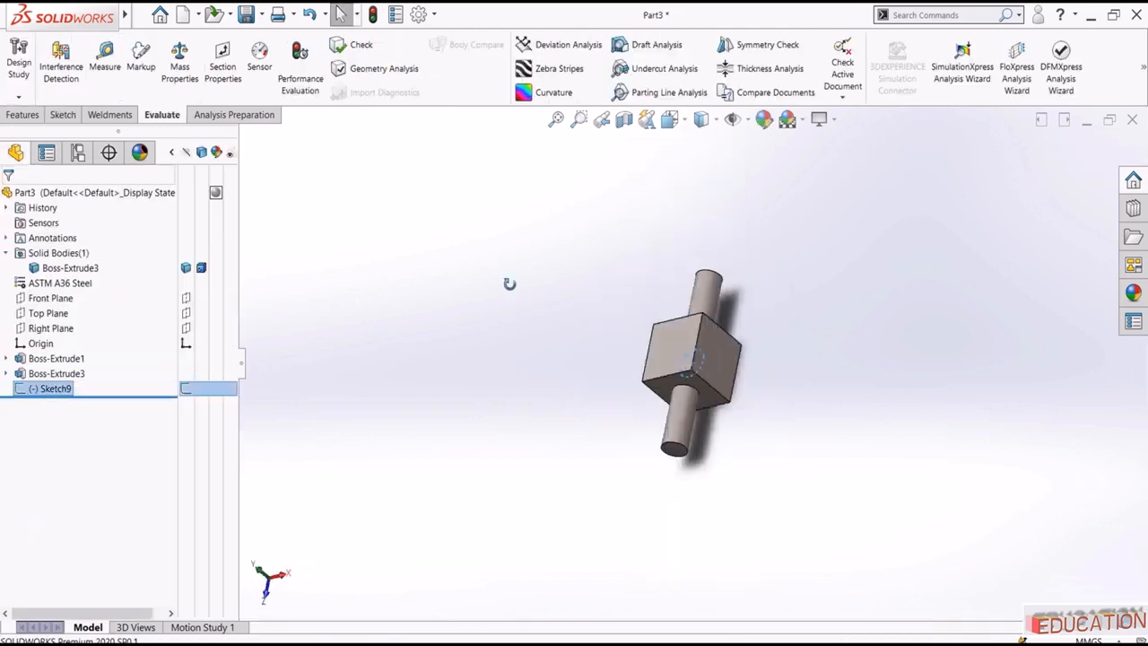
left_click(22, 114)
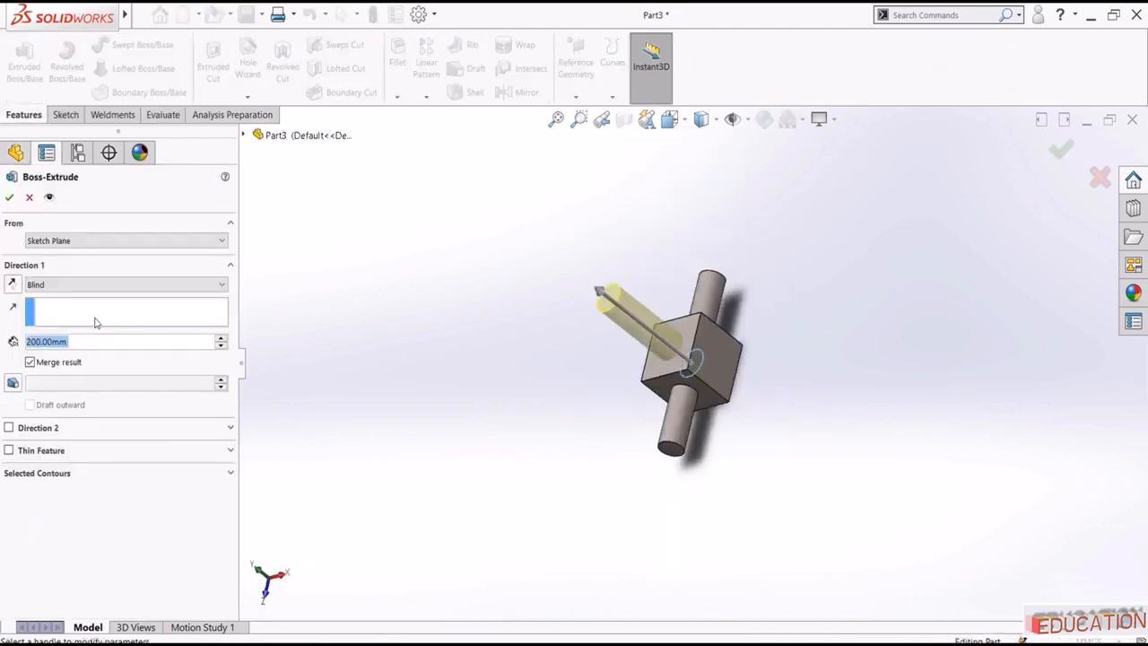
left_click(90, 283)
left_click(85, 363)
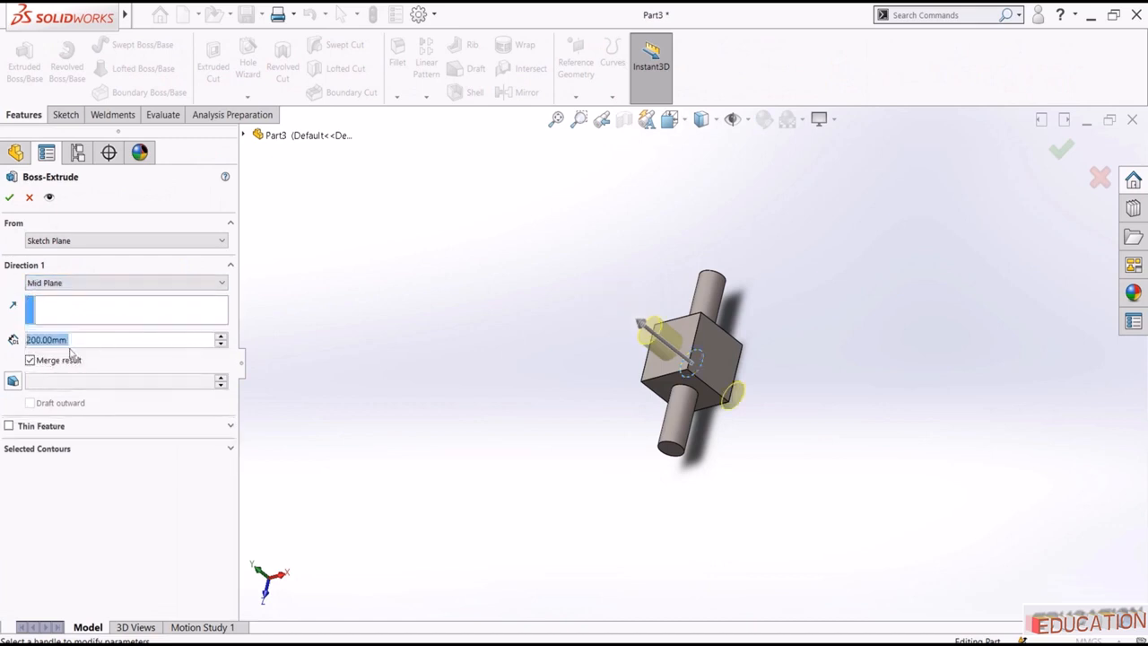
left_click(31, 361)
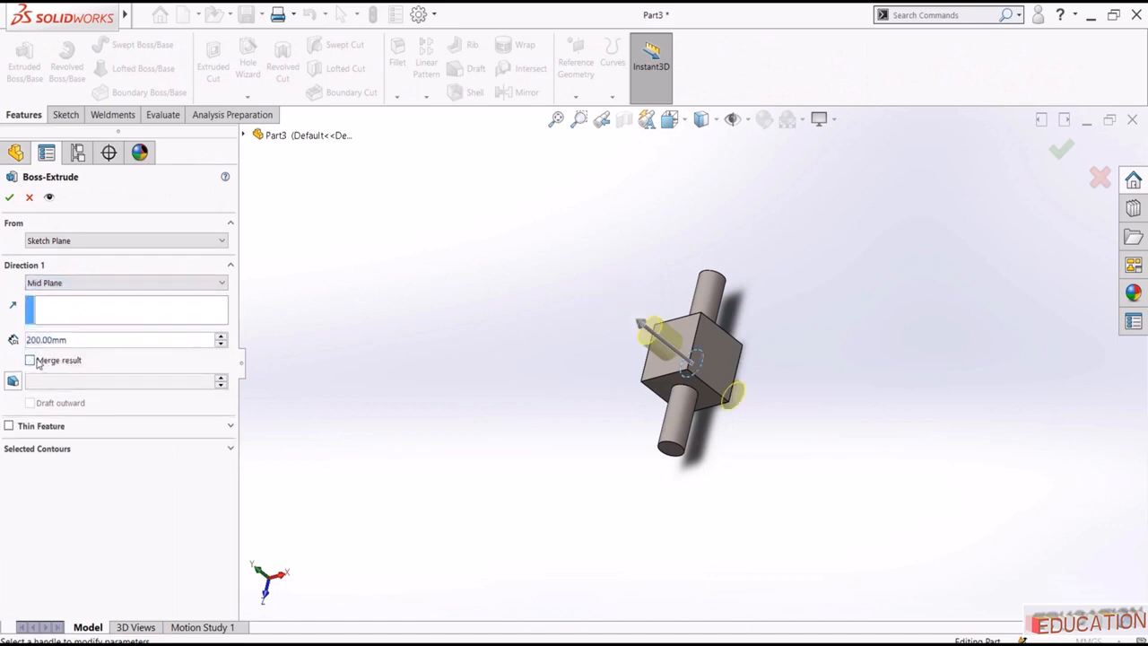
left_click(9, 197)
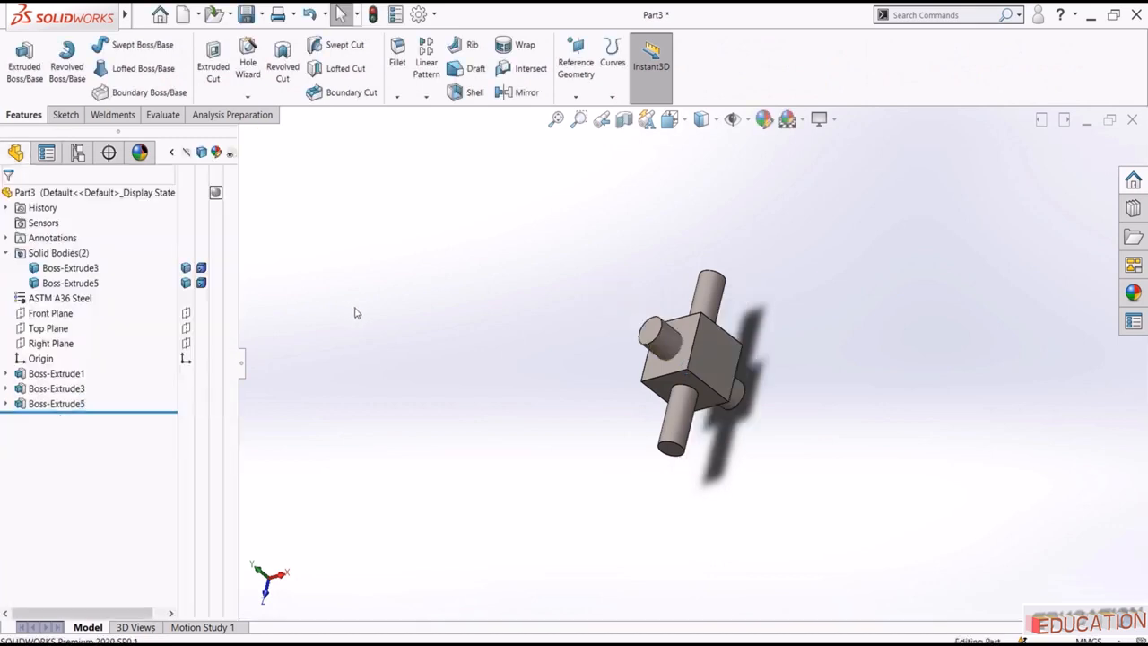
Step: Highlight the merged cube body and the separate new cylinder body in turn to compare the solid bodies
left_click(69, 282)
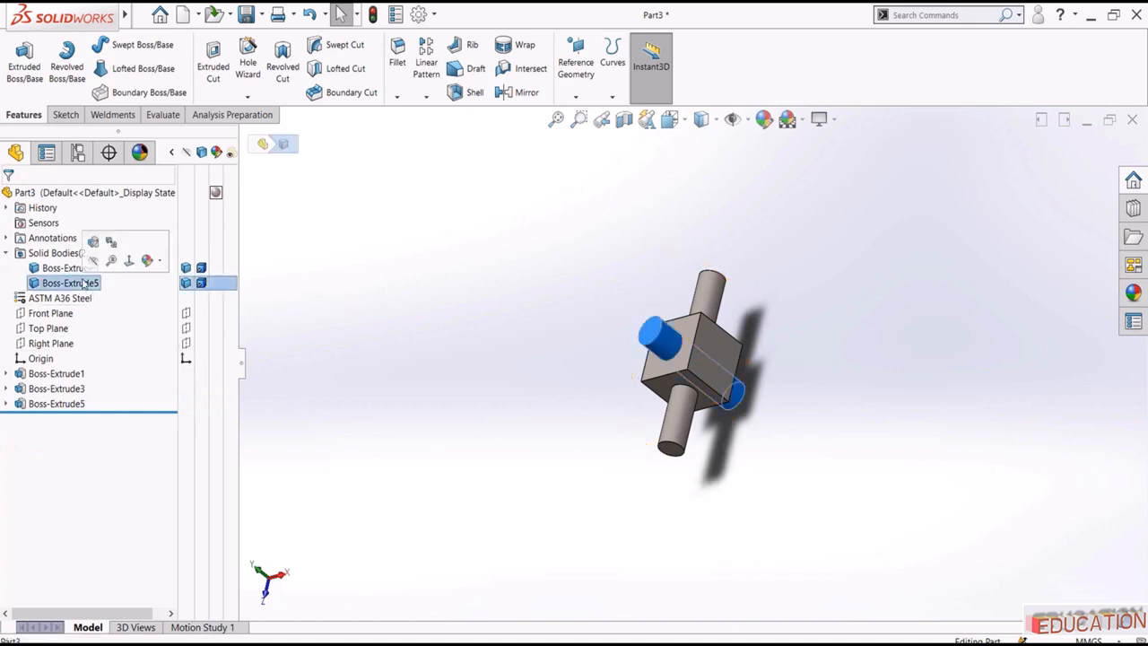
left_click(52, 269)
middle_click_drag(433, 364, 374, 285)
left_click(78, 281)
left_click(377, 323)
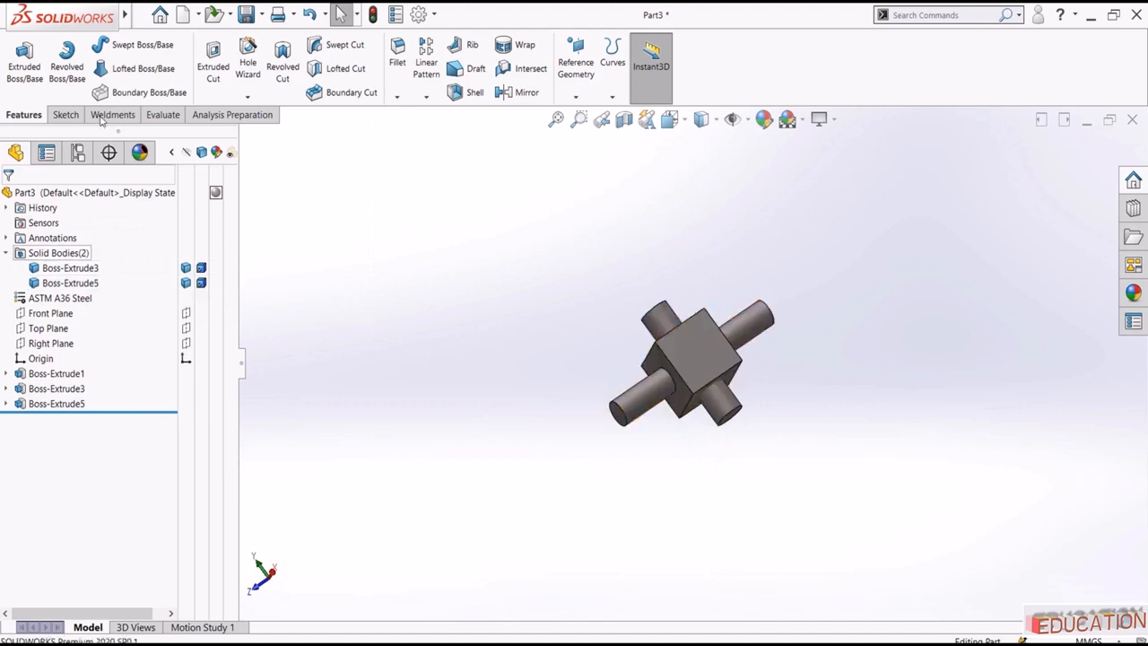
Step: Run Interference Detection on the part, examine the interference listed under each body, and close the check
left_click(163, 115)
left_click(61, 65)
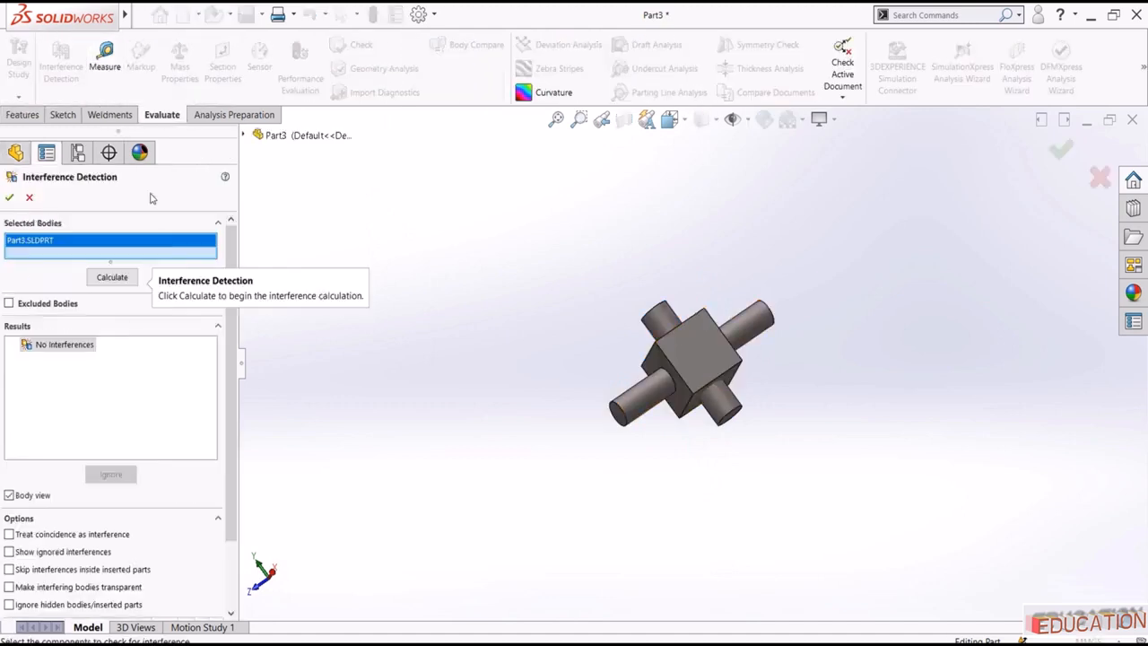
left_click(124, 278)
middle_click_drag(468, 323, 356, 459)
scroll(114, 561, "down", 2)
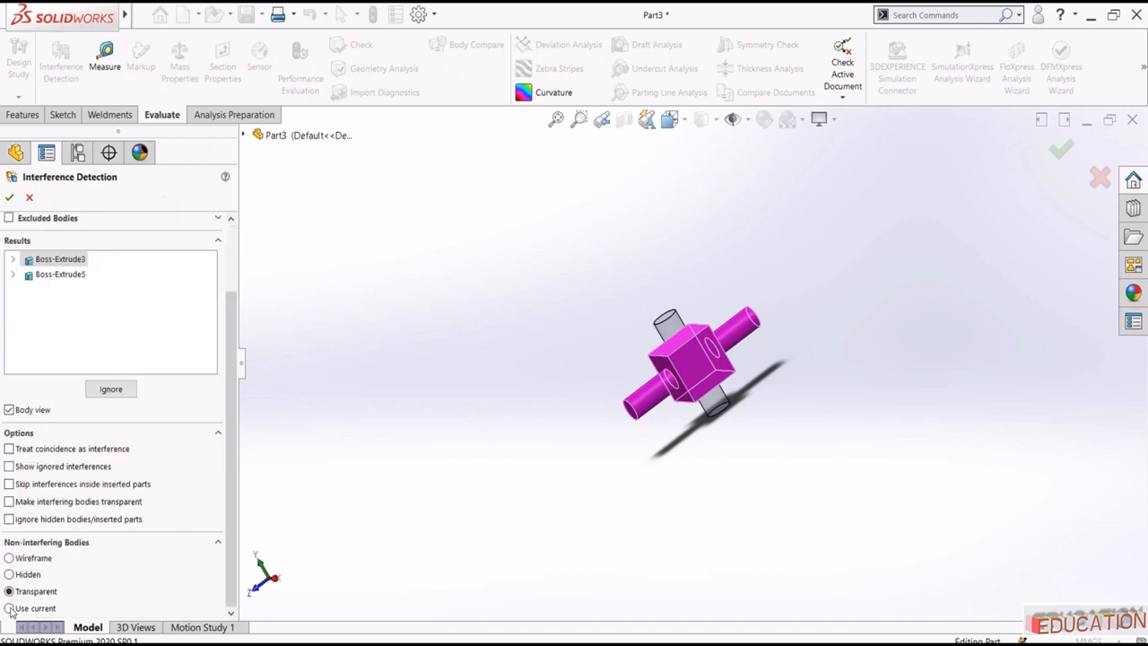
left_click(12, 259)
left_click(12, 289)
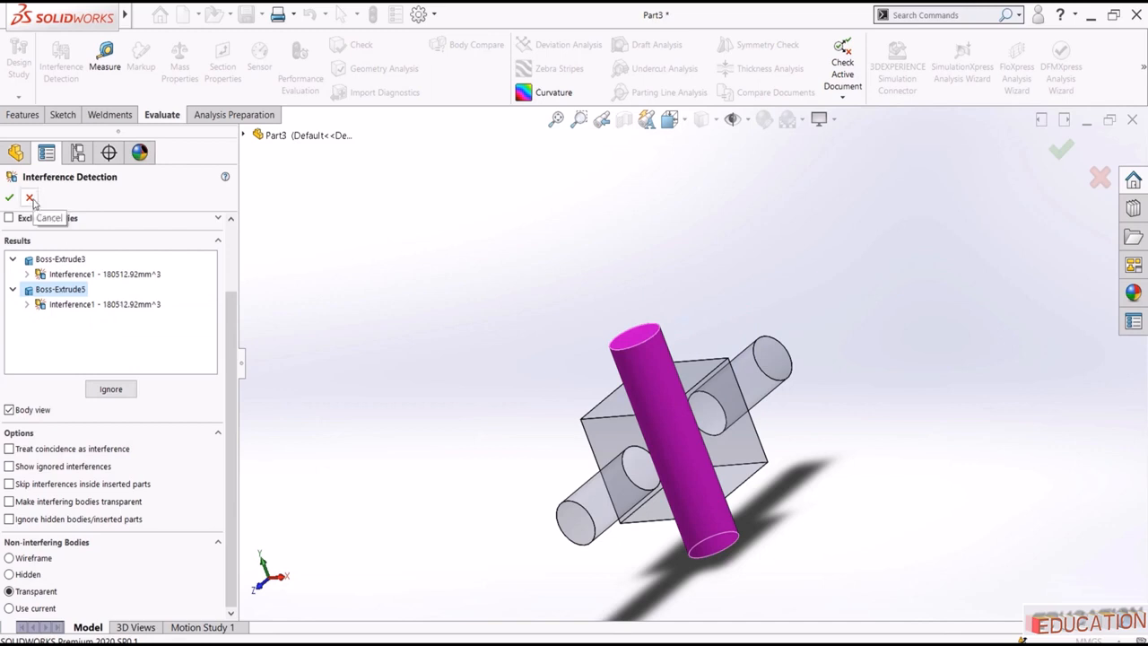
left_click(29, 198)
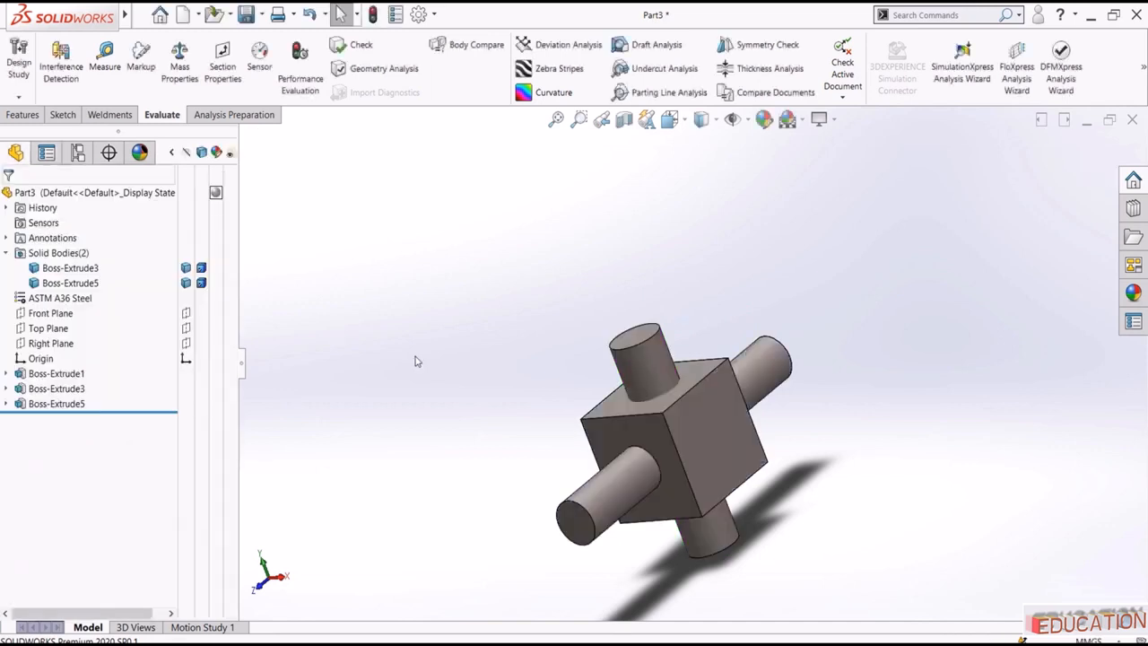
Step: Edit the 300 mm cylinder extrusion to turn off Merge result, keeping it separate from the cube
left_click(43, 392)
left_click(54, 355)
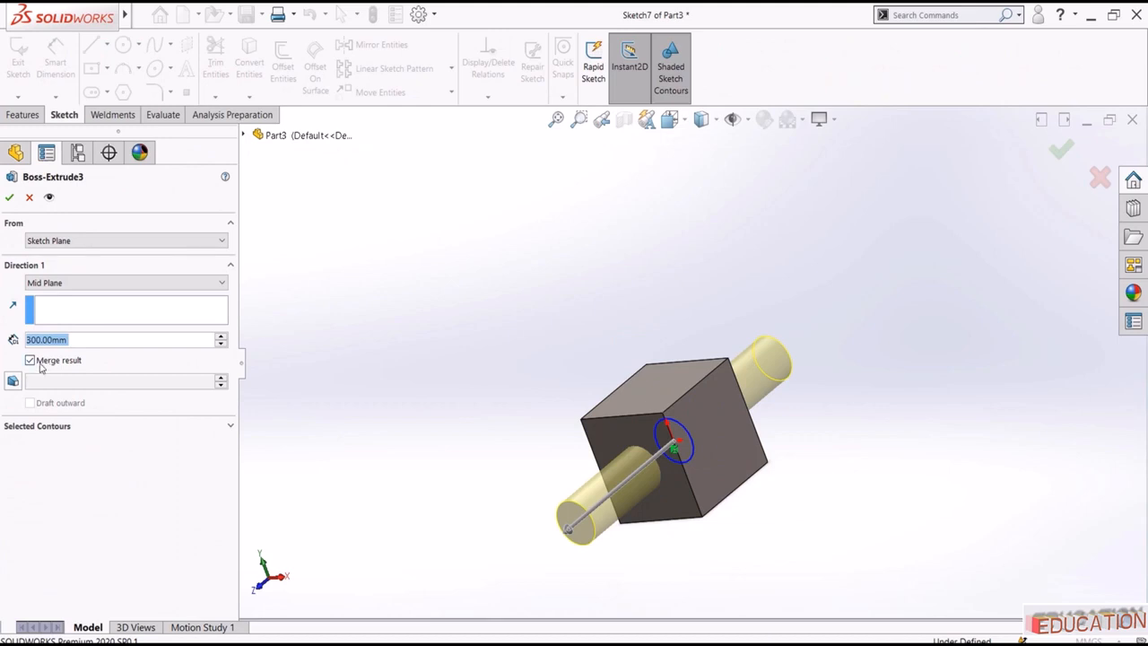
left_click(39, 362)
left_click(10, 198)
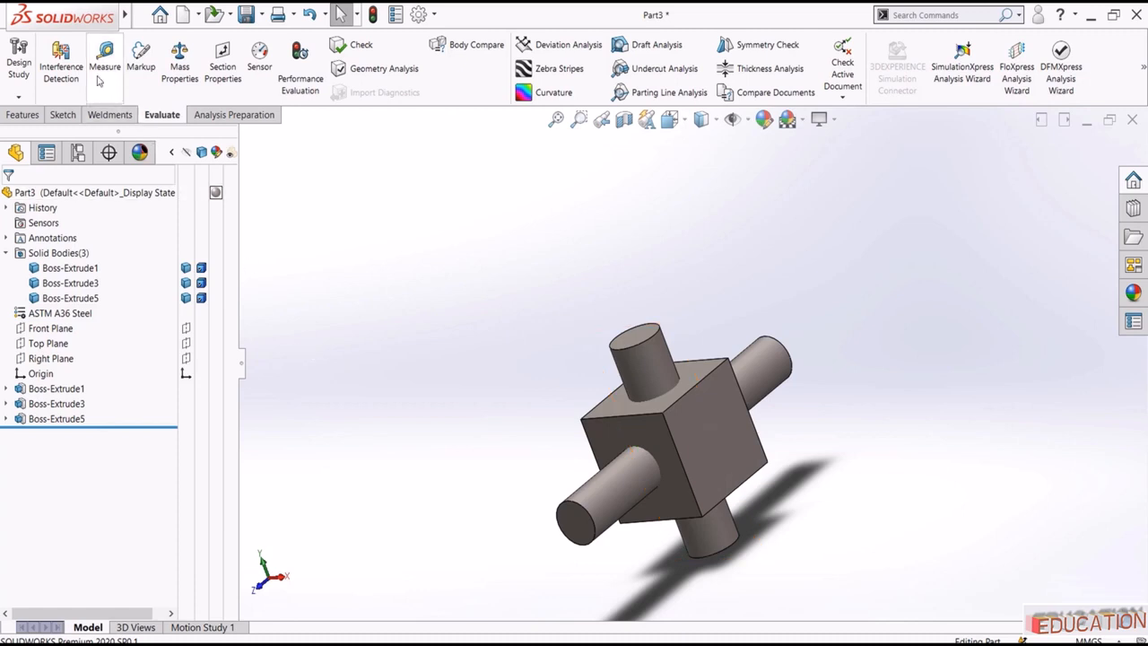
Step: Run Interference Detection on the separate bodies and turn off Body view to list the results by interference
left_click(60, 63)
left_click(112, 278)
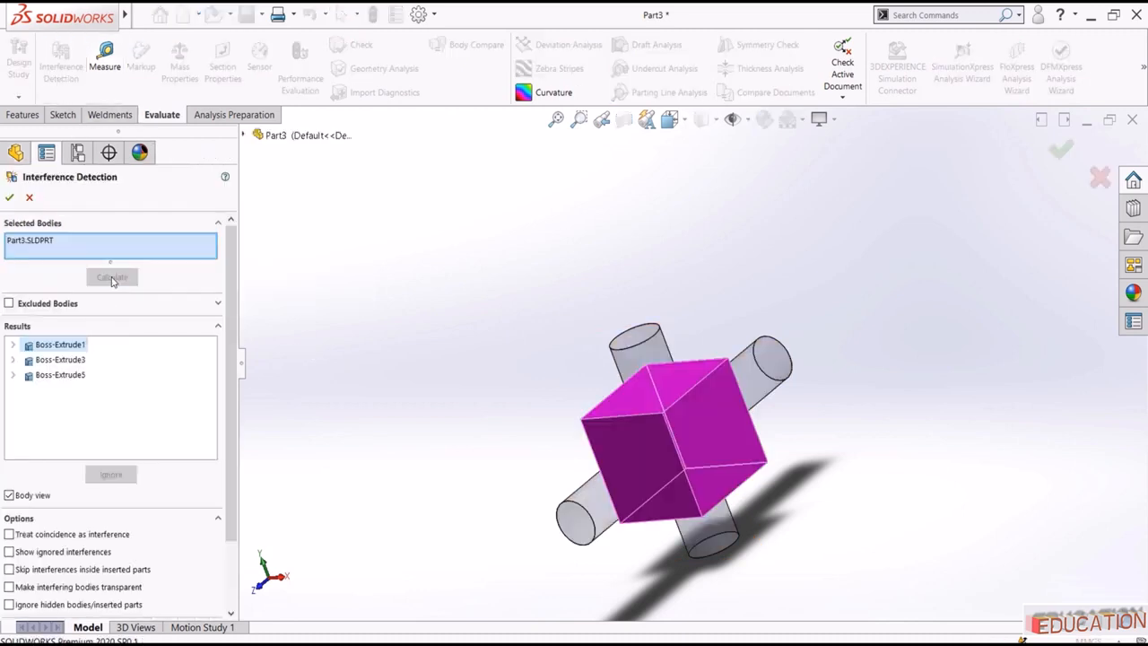
left_click(9, 495)
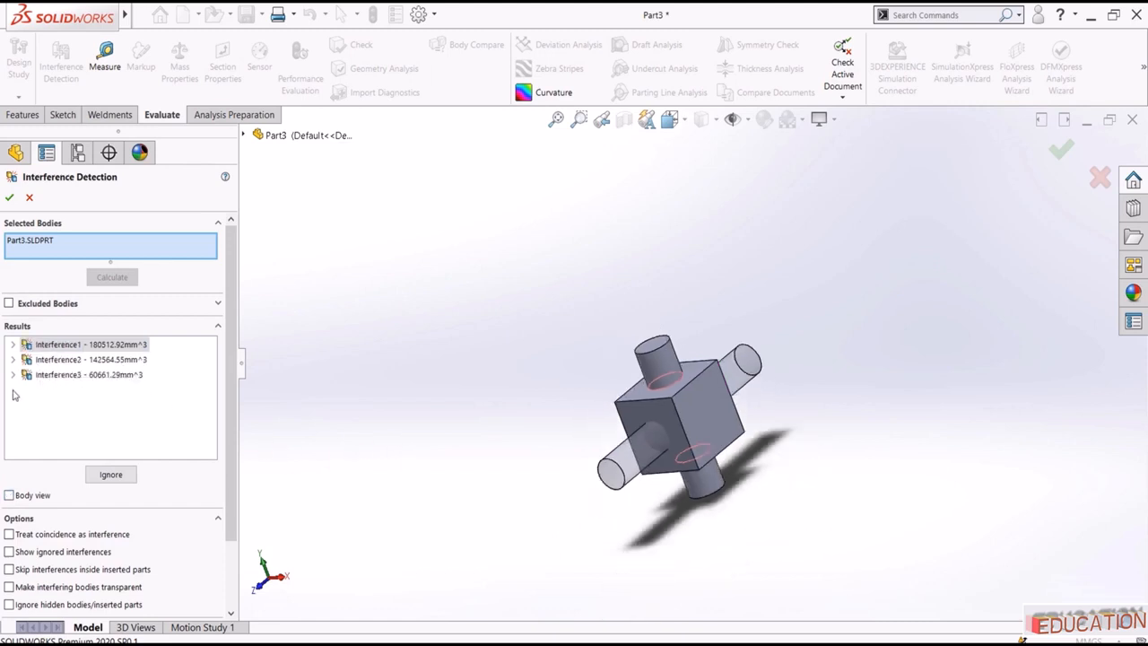
Step: Expand each listed interference and highlight the pair of bodies involved in it
left_click(12, 345)
left_click(70, 361)
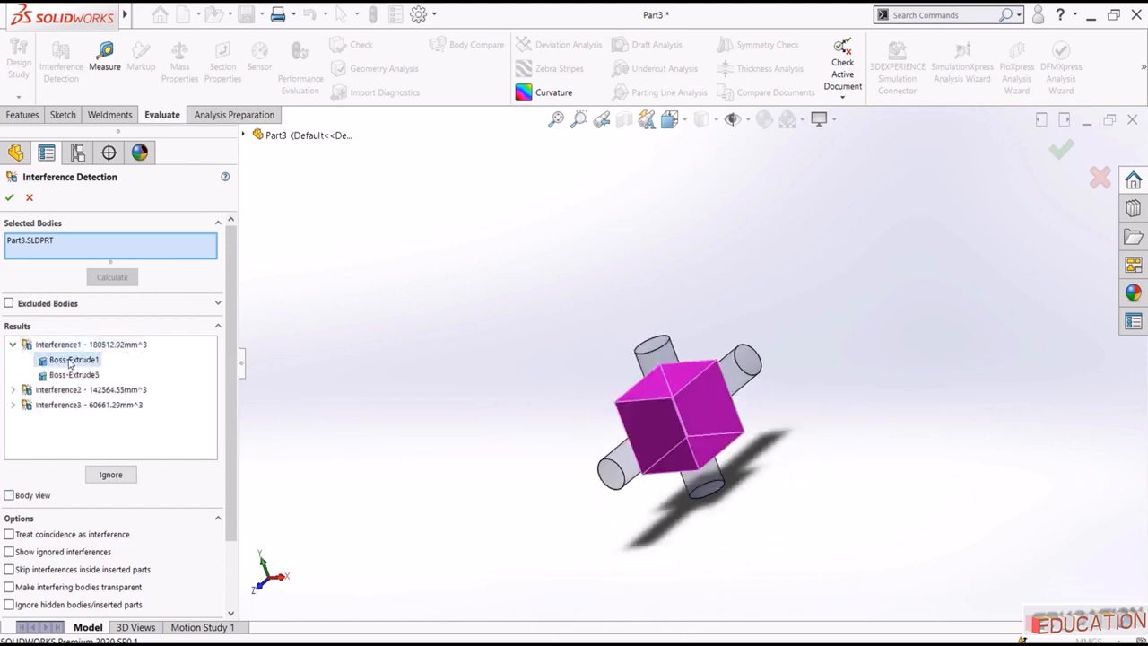
left_click(72, 375)
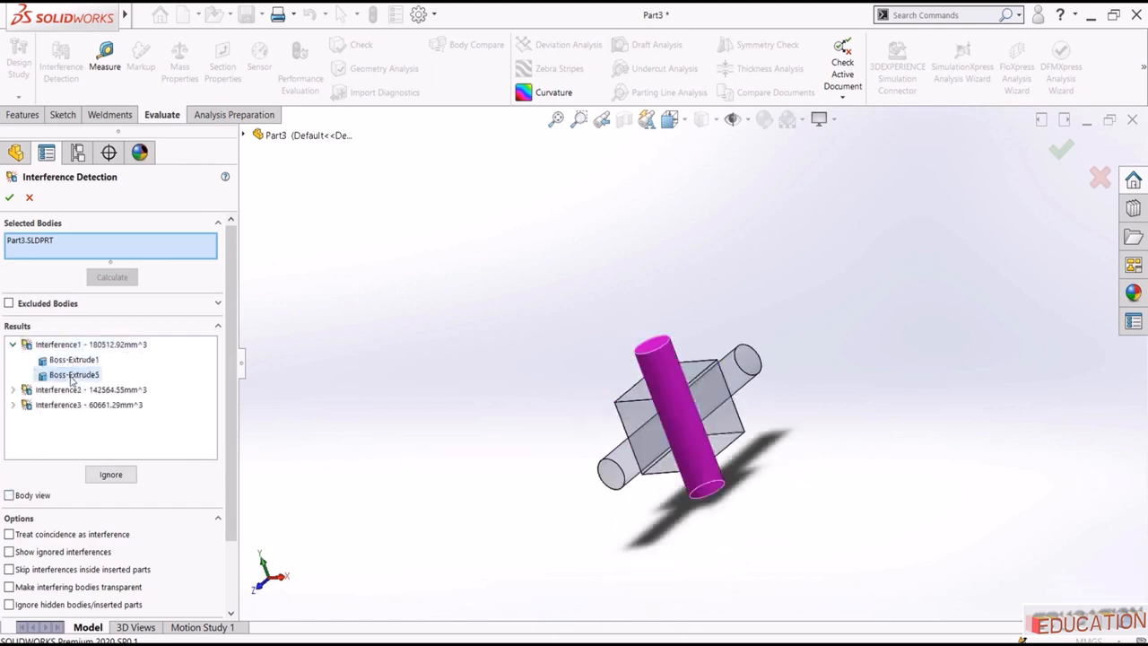
left_click(13, 390)
left_click(62, 406)
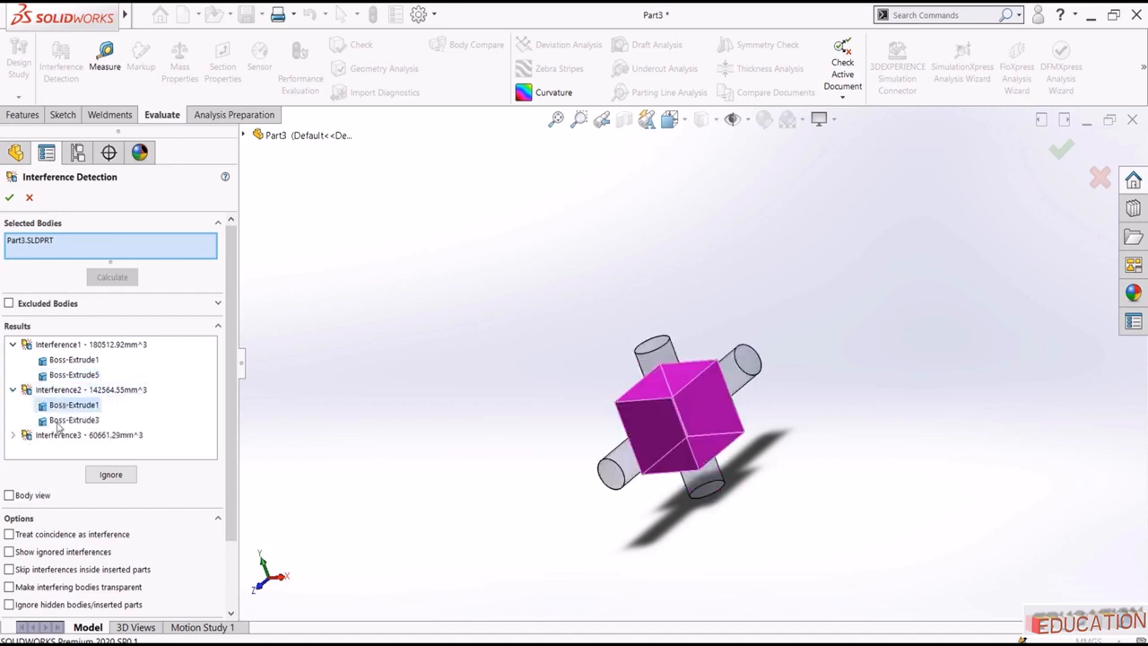
left_click(67, 421)
left_click(15, 435)
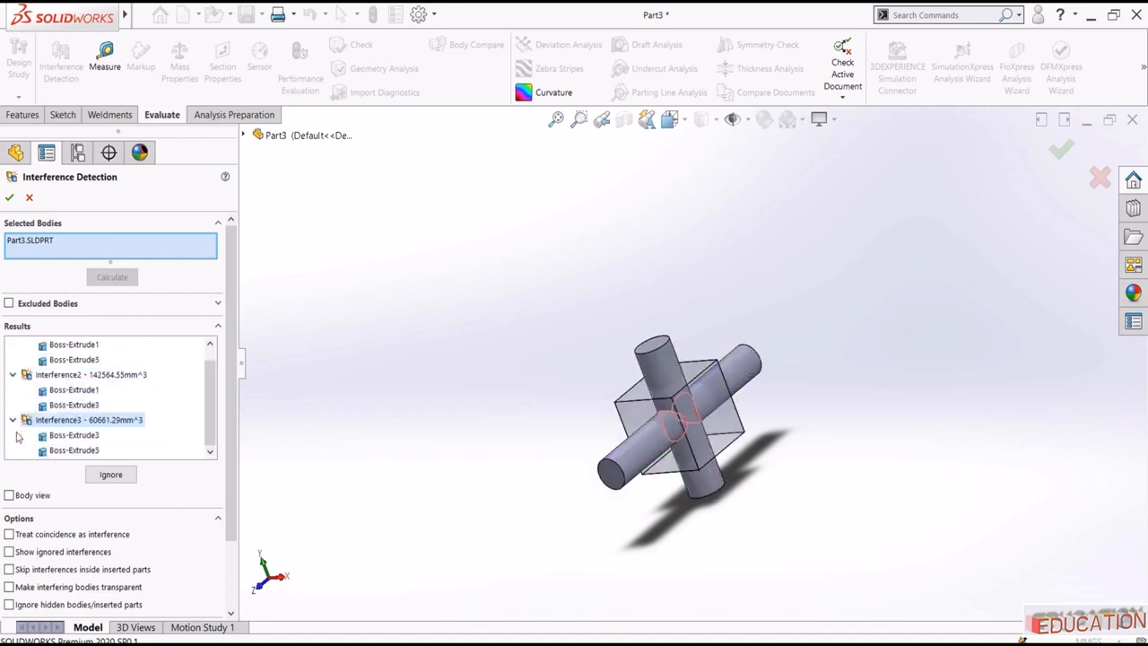
left_click(59, 435)
left_click(54, 450)
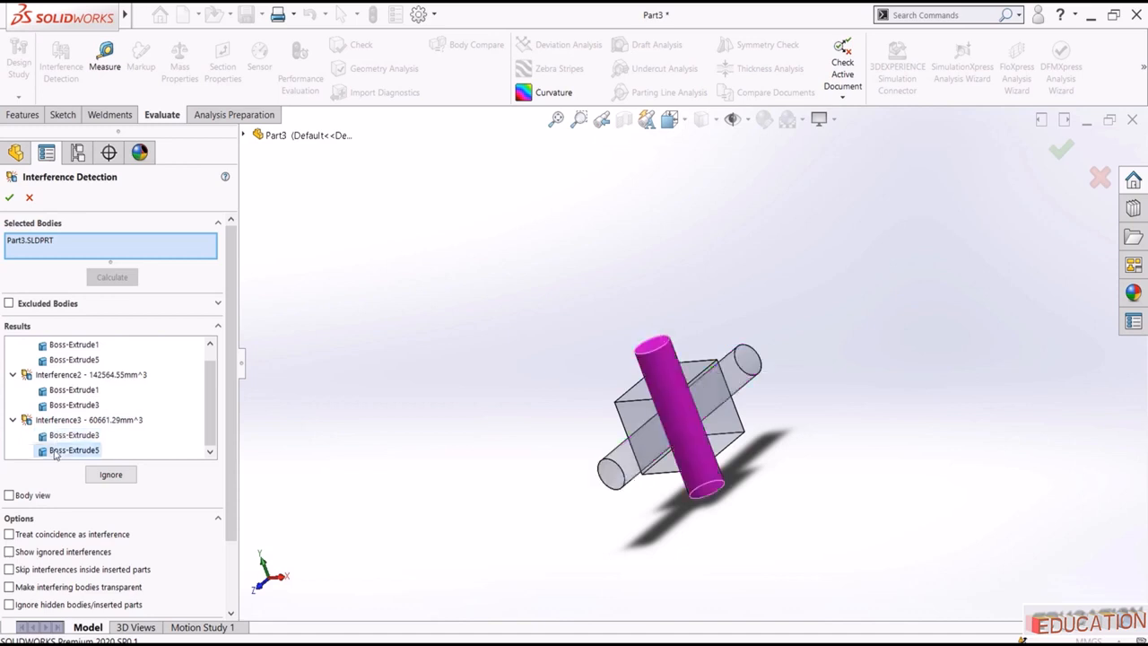
left_click(126, 436)
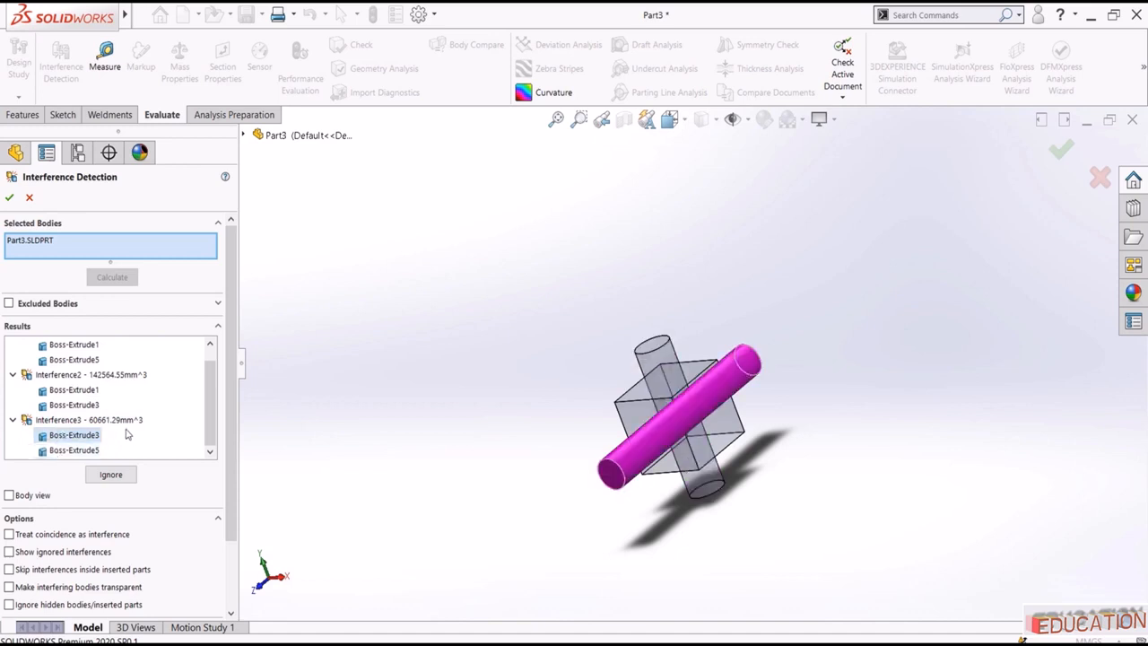
Step: Highlight each interference volume again, set the non-interfering bodies to Use current, and close Interference Detection
left_click(122, 420)
left_click(119, 375)
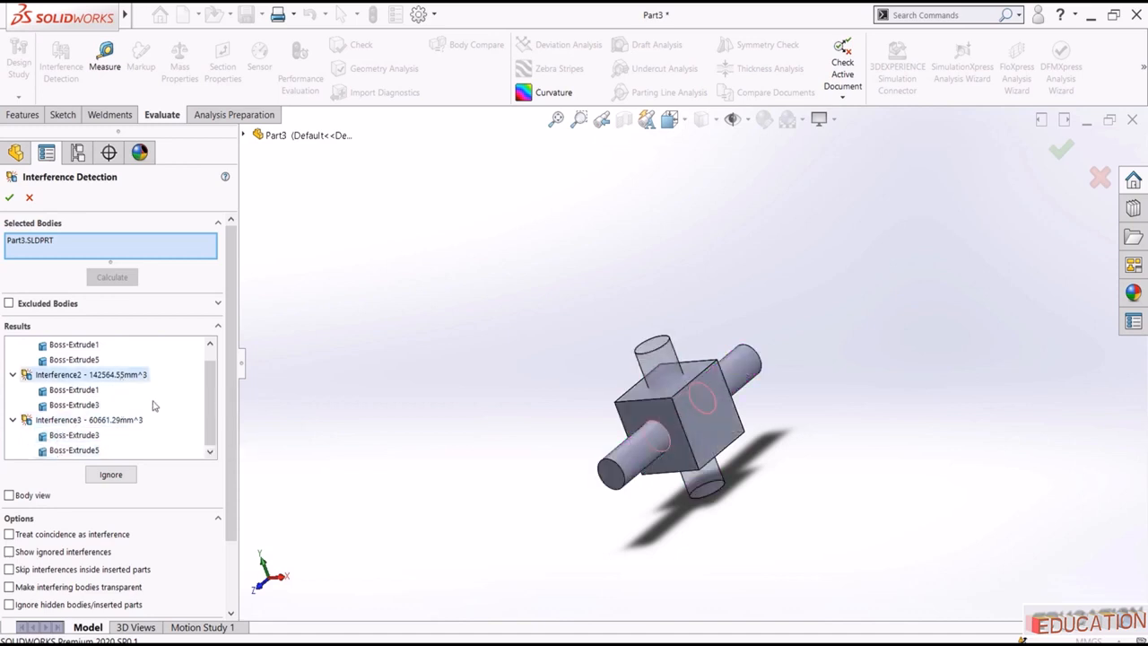
scroll(148, 399, "up", 1)
left_click(99, 344)
scroll(96, 499, "down", 3)
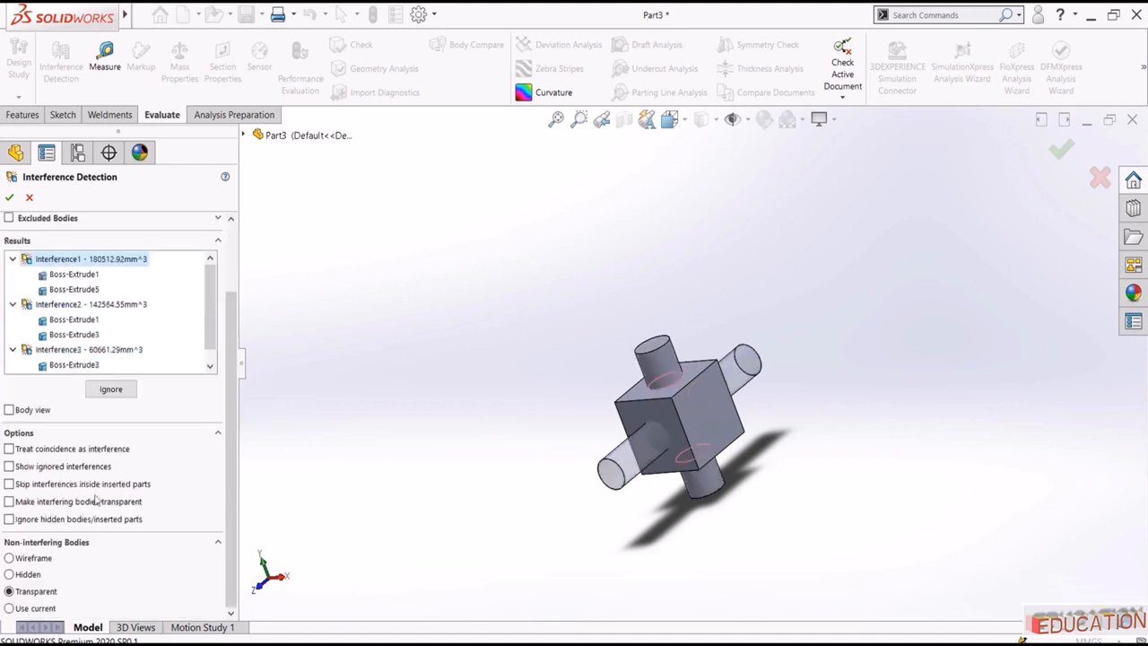
left_click(27, 608)
left_click(9, 196)
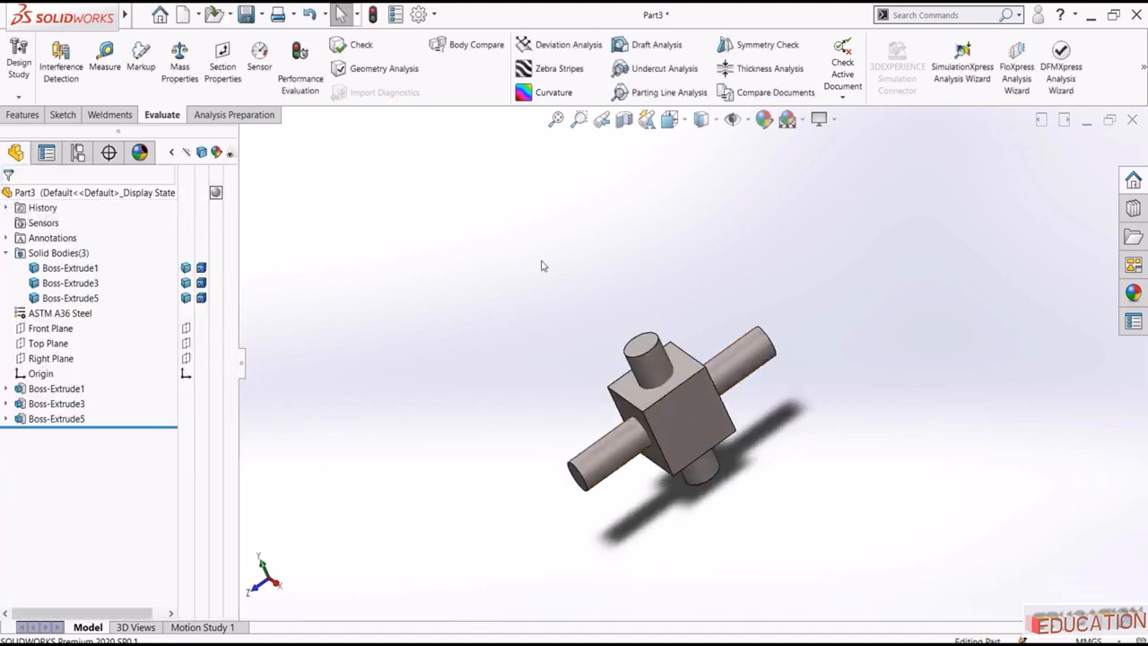
Step: Set the display style to Hidden Lines Visible and run Interference Detection on the part again
left_click(703, 119)
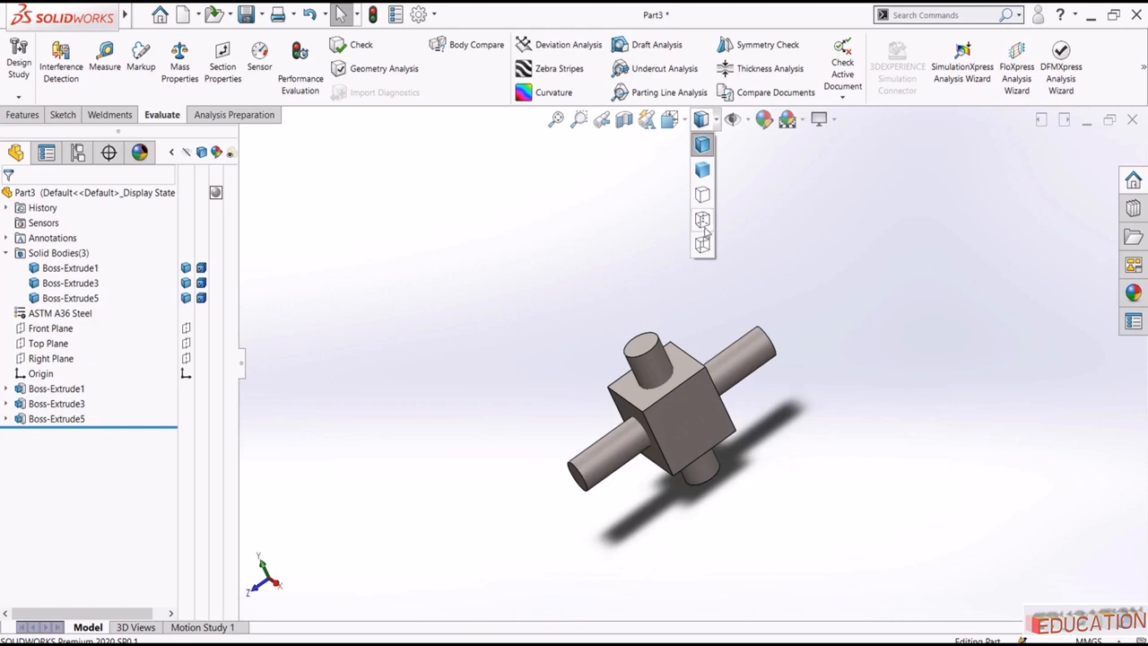
left_click(703, 220)
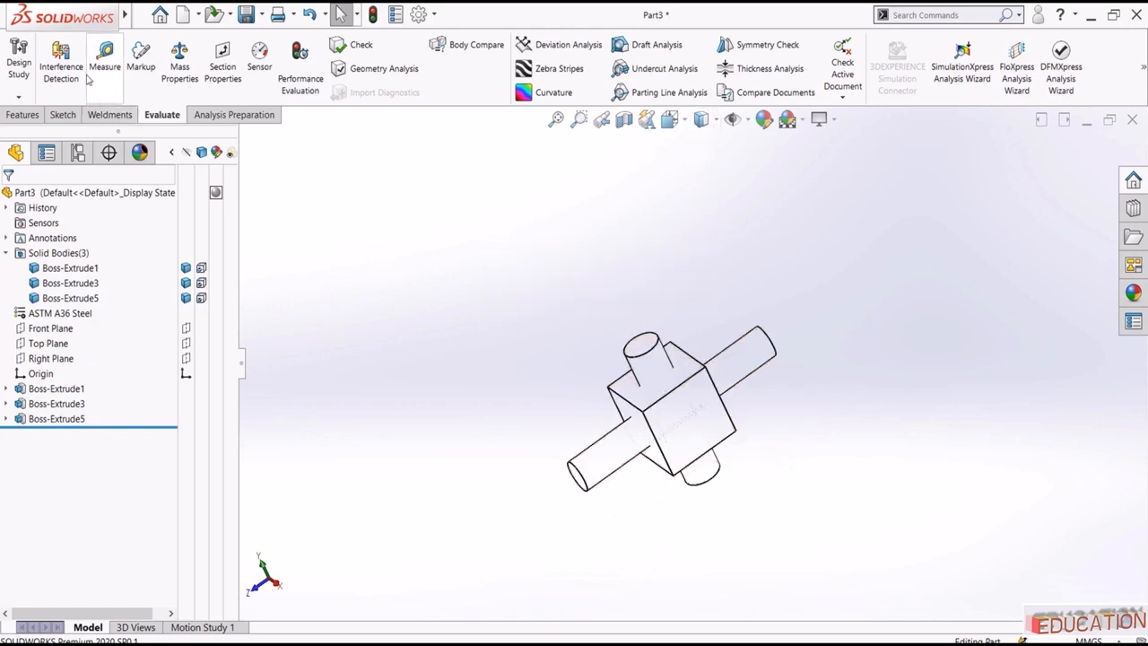
left_click(61, 63)
left_click(109, 278)
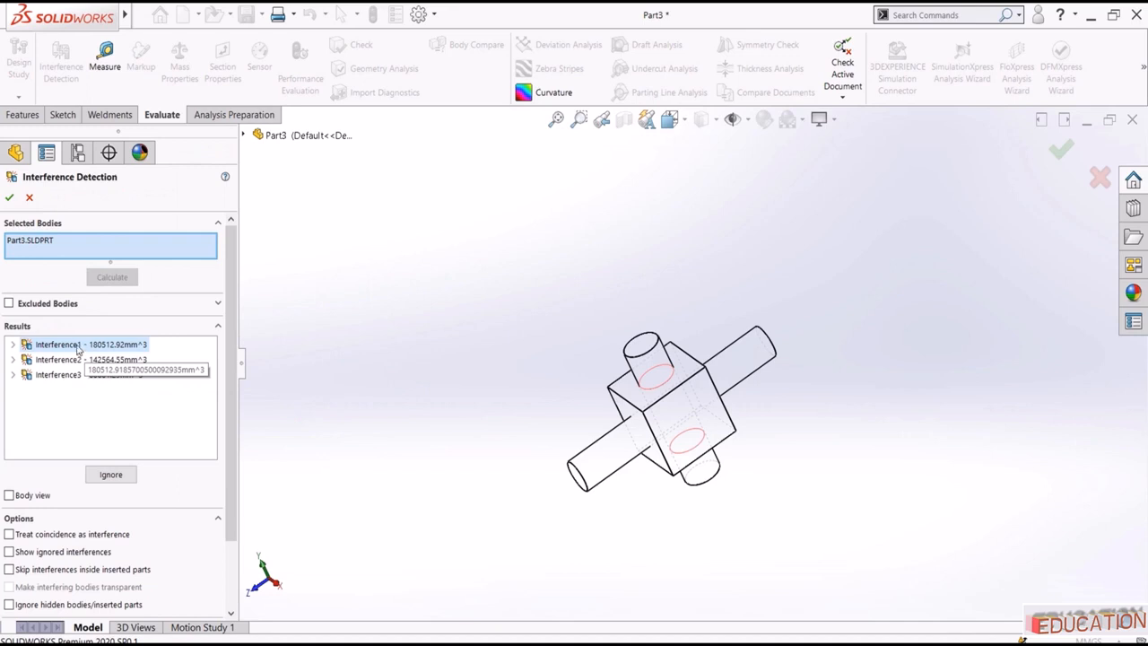
Step: Examine the outline of each interference volume inside the cube and close Interference Detection
middle_click_drag(389, 394, 701, 384)
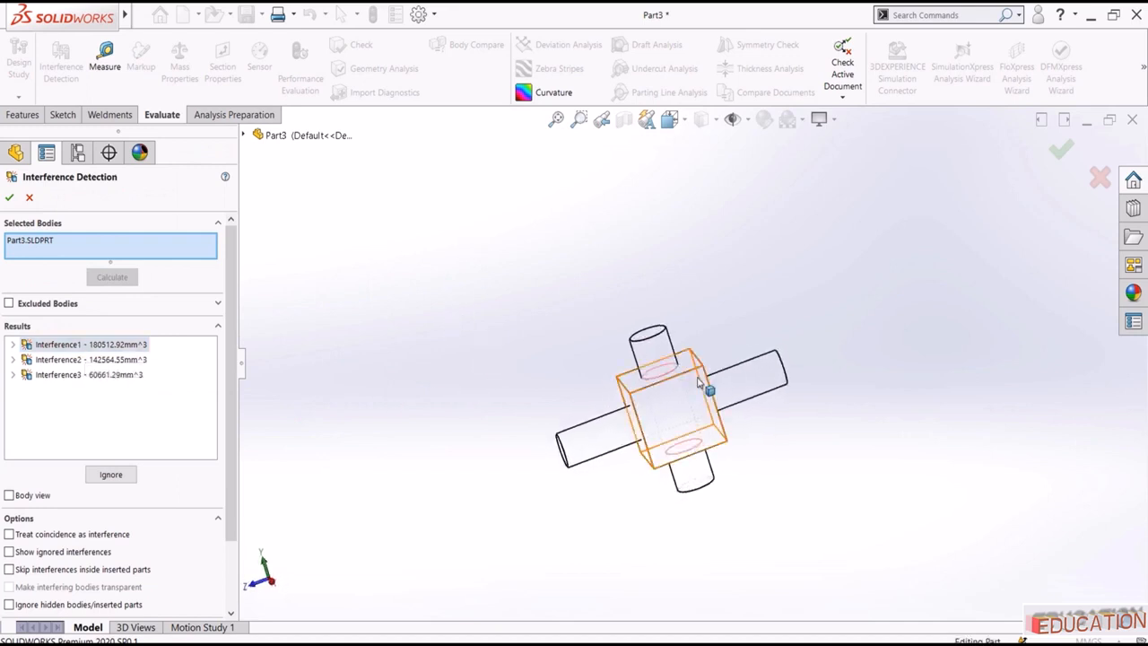
scroll(690, 384, "down", 3)
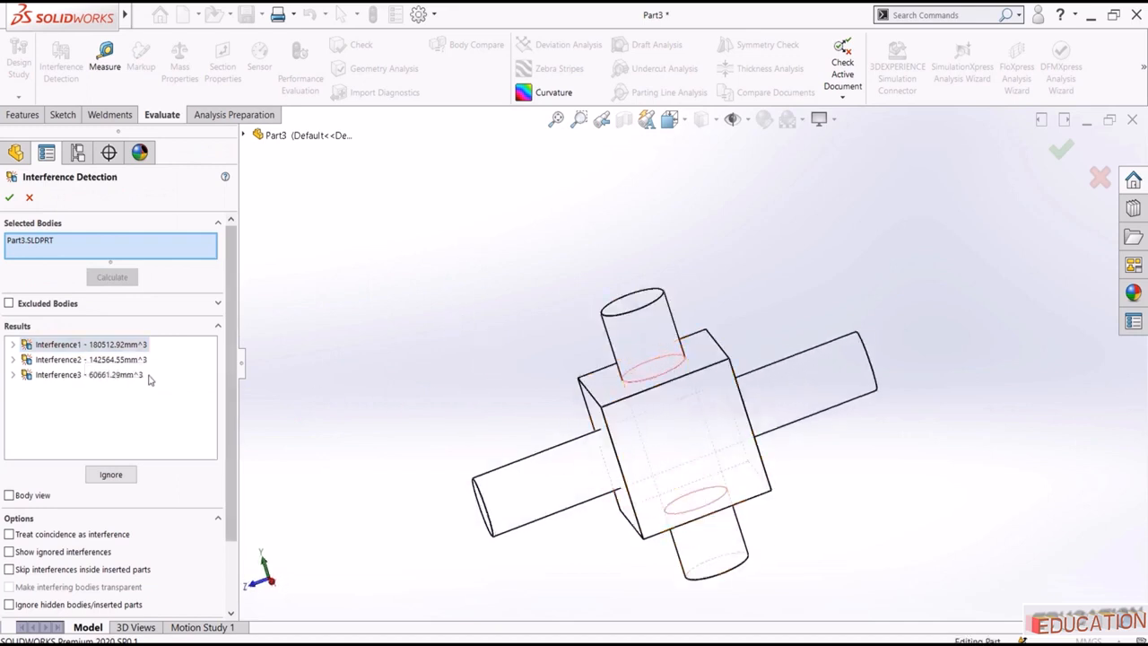
left_click(121, 360)
middle_click_drag(560, 396, 538, 334)
left_click(89, 375)
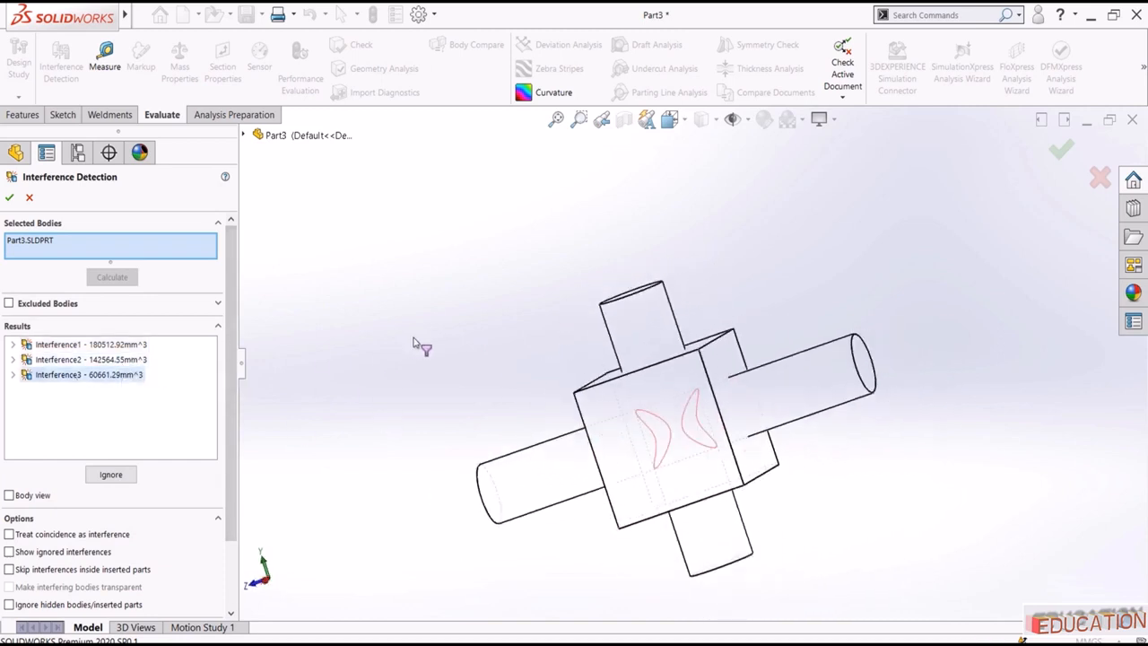
middle_click_drag(417, 344, 437, 289)
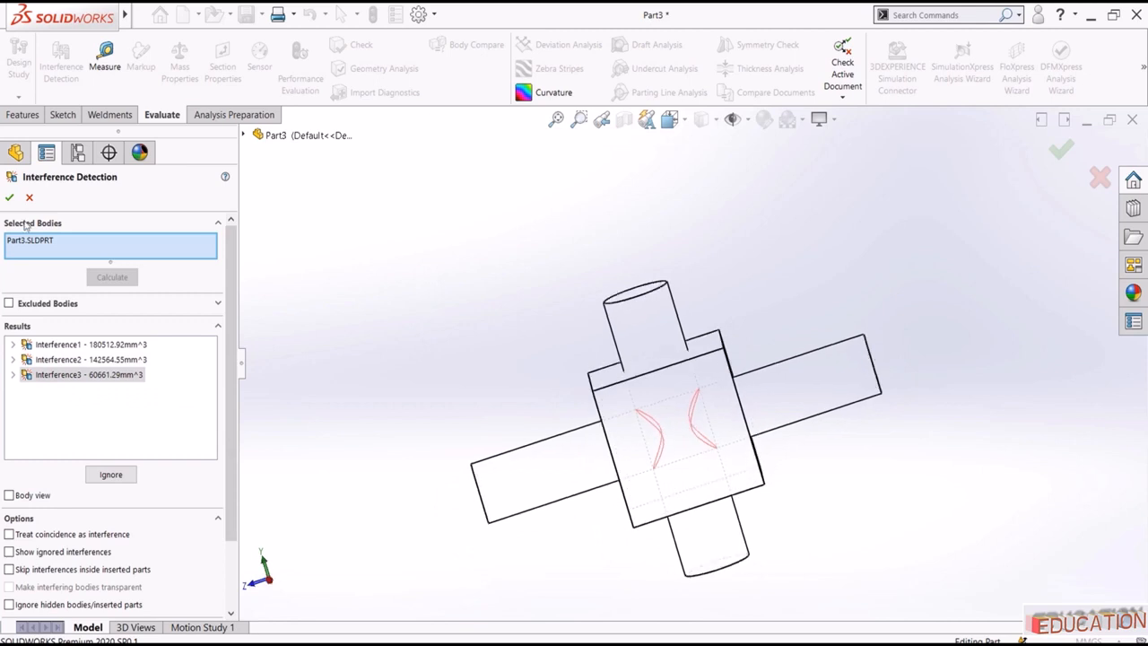
left_click(9, 197)
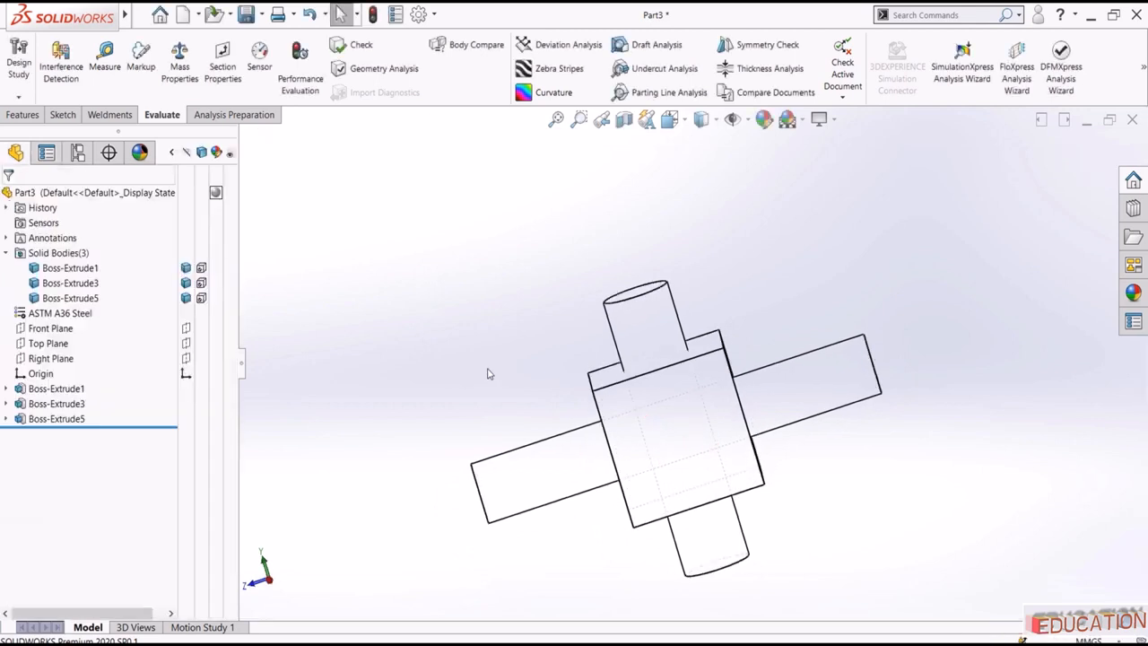
Step: Enable Merge result on the vertical cylinder's extrusion and highlight the merged solid body
key("z")
middle_click_drag(467, 300, 498, 326)
scroll(646, 348, "down", 4)
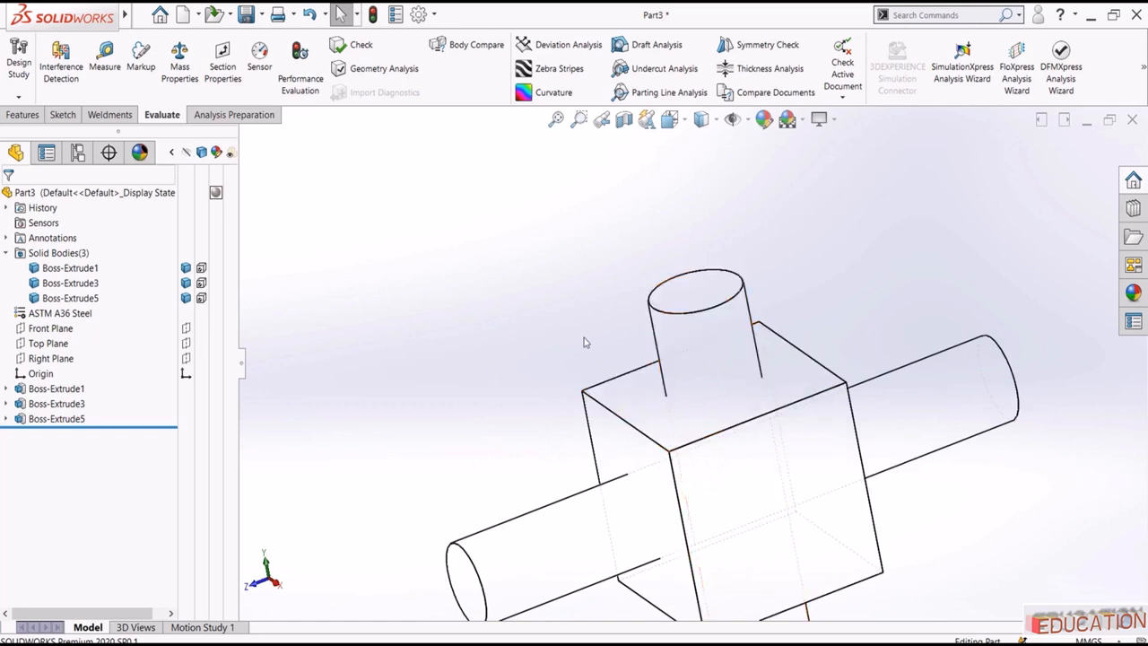
key("z")
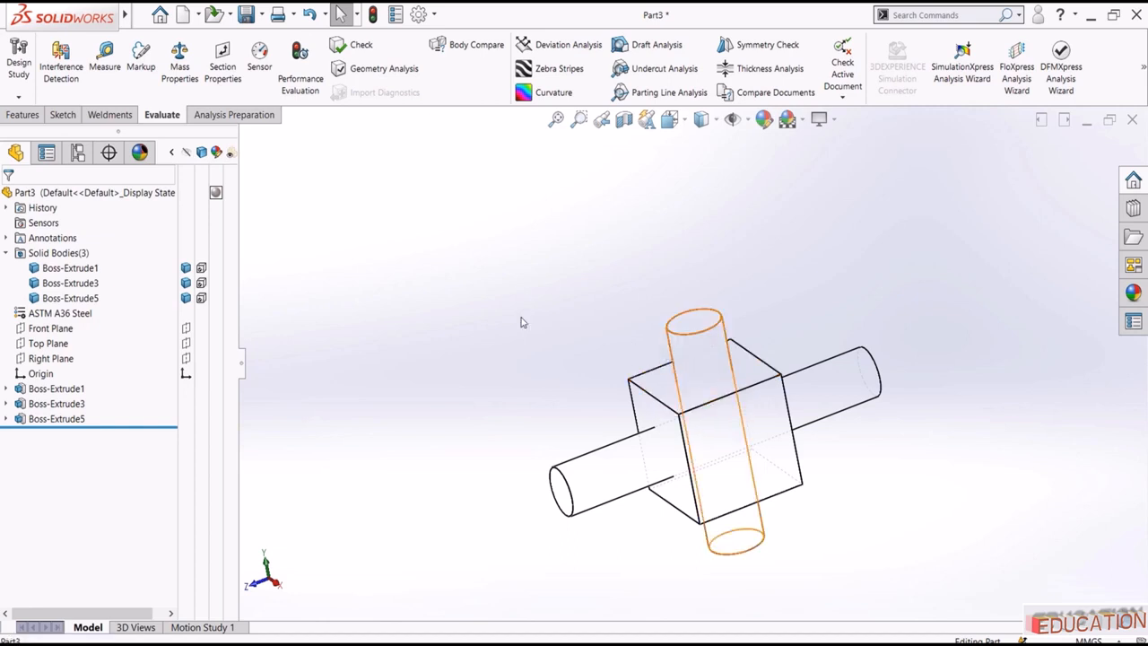
left_click(55, 419)
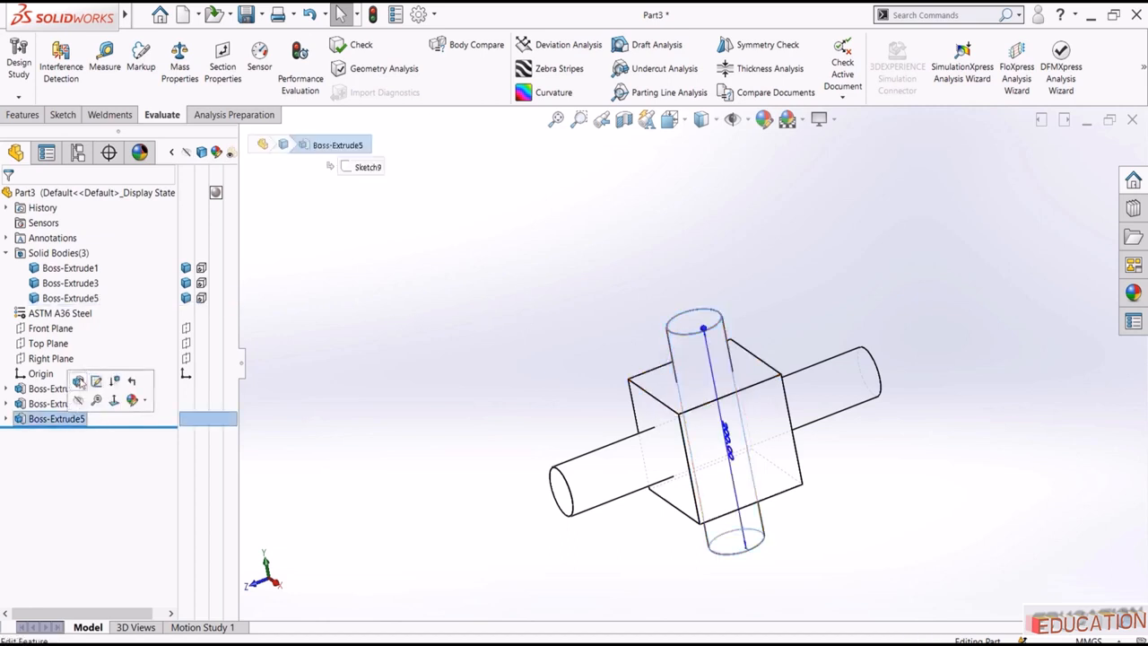
left_click(95, 381)
left_click(30, 360)
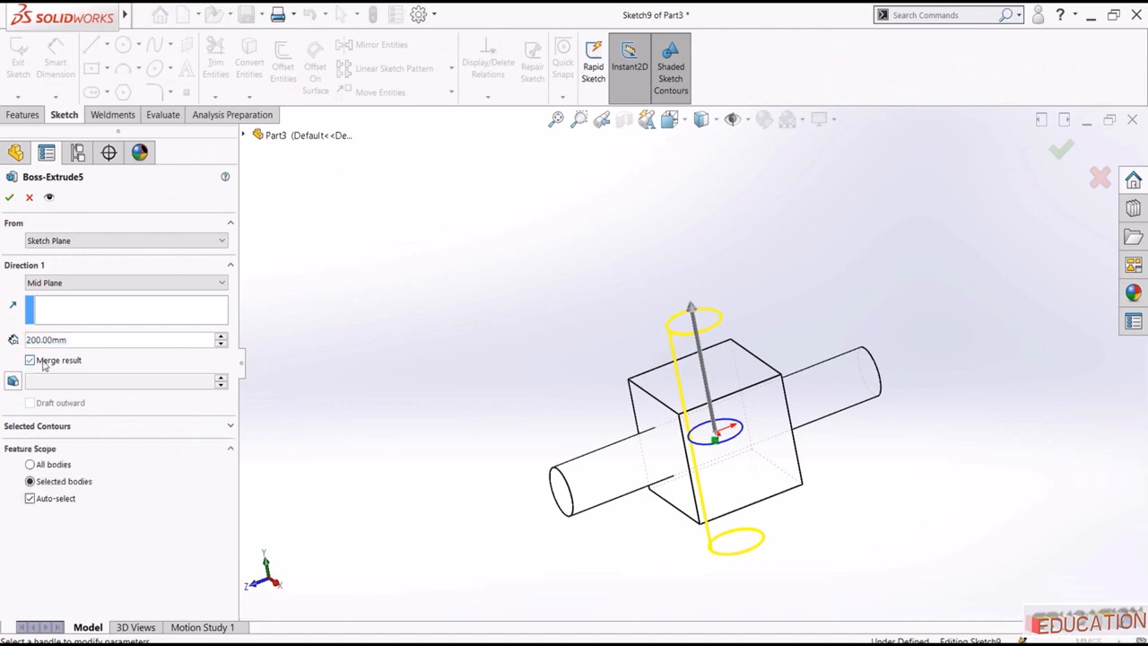
left_click(9, 196)
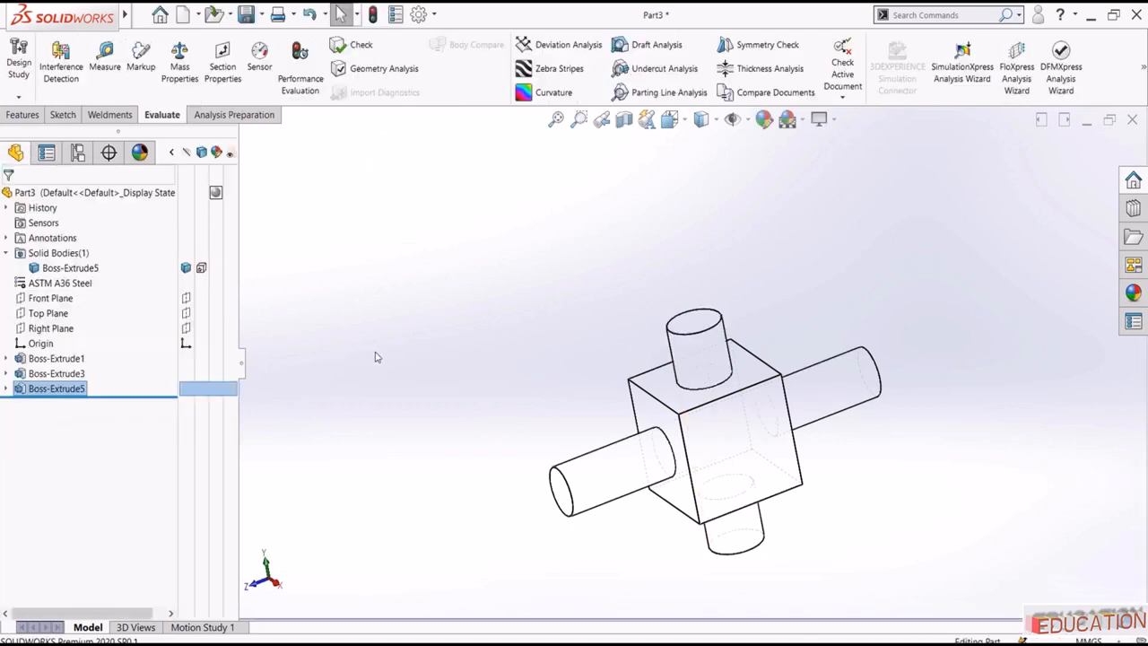
scroll(742, 408, "down", 3)
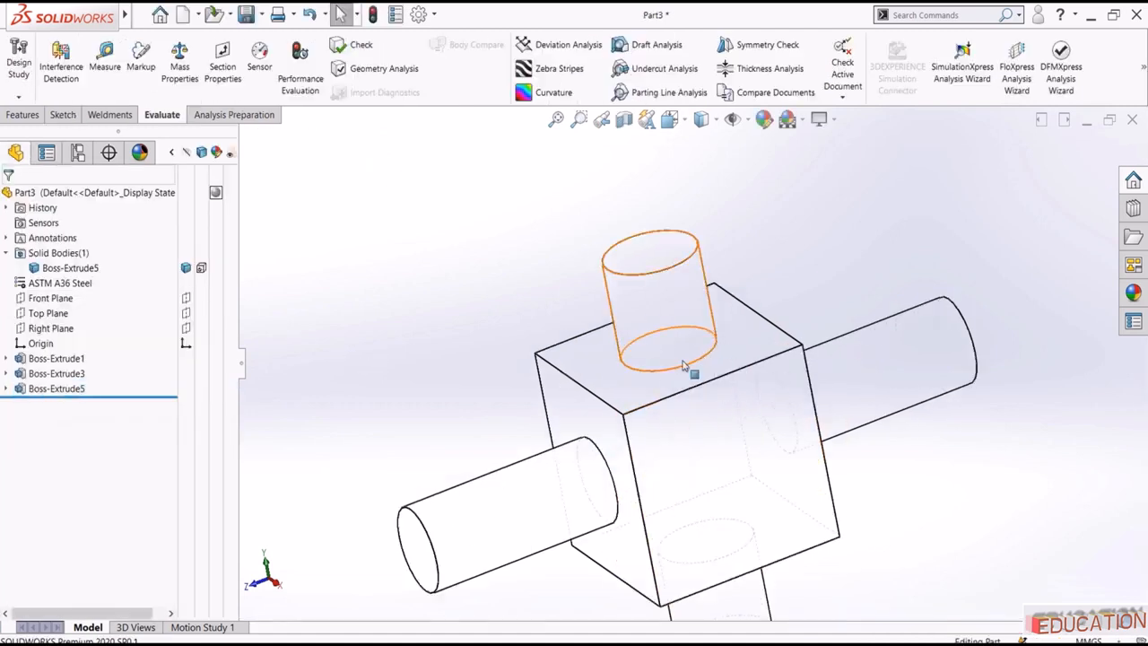
left_click(61, 270)
left_click(514, 315)
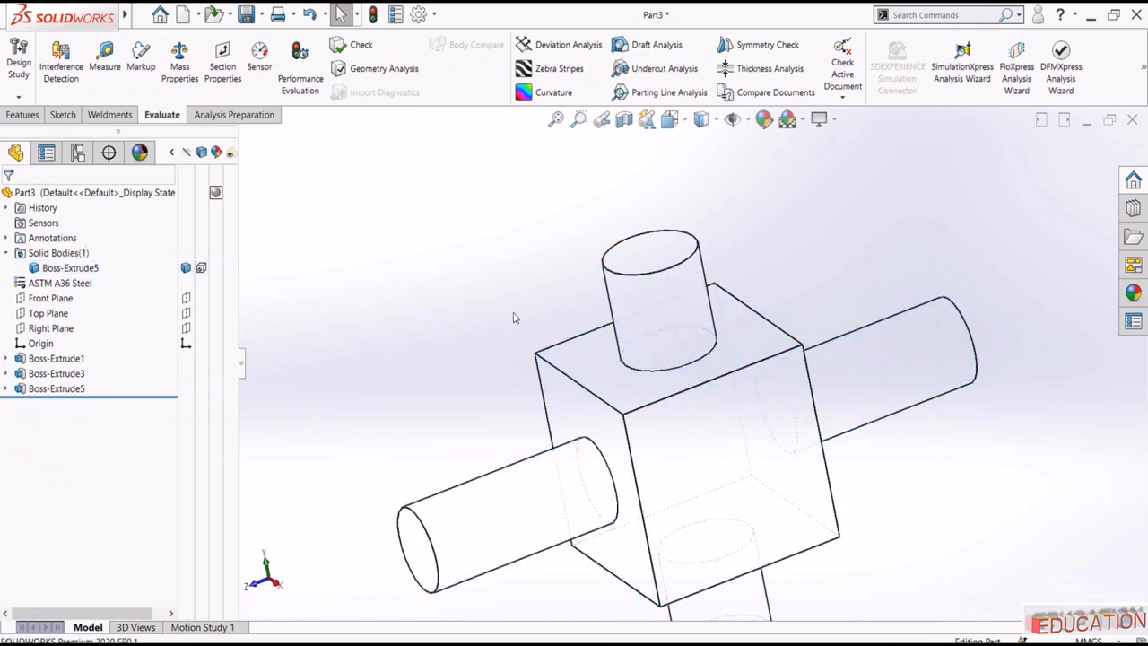
Step: Turn off Merge result on the vertical cylinder's extrusion and fit the whole part in view
left_click(55, 388)
left_click(84, 349)
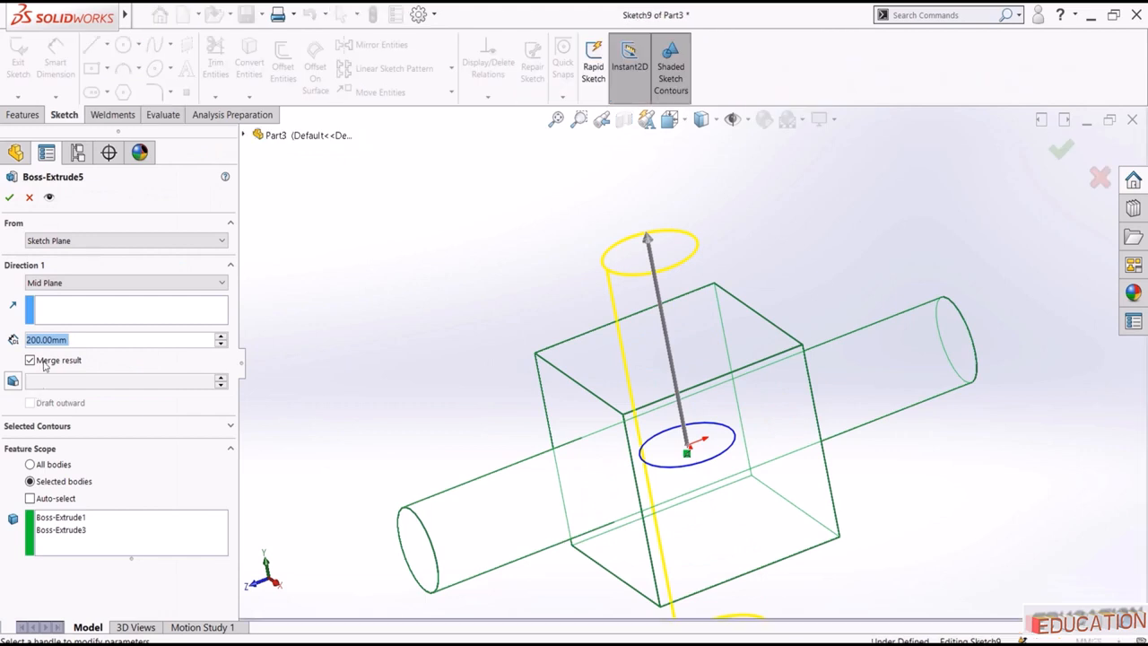
left_click(9, 197)
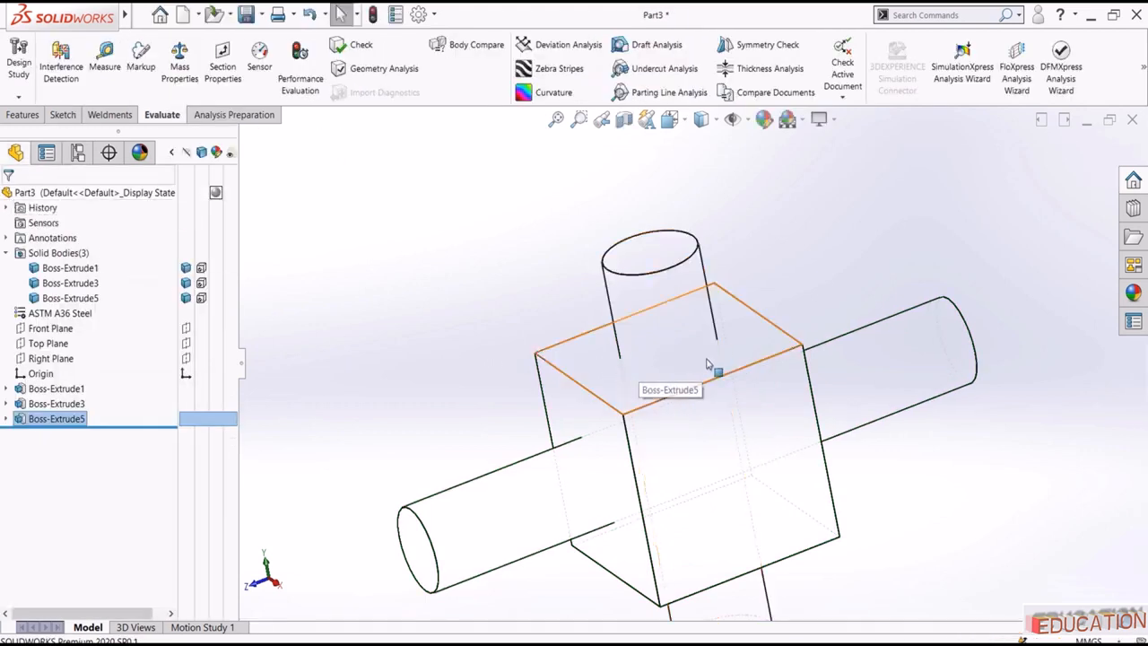
scroll(582, 387, "up", 3)
scroll(582, 386, "down", 3)
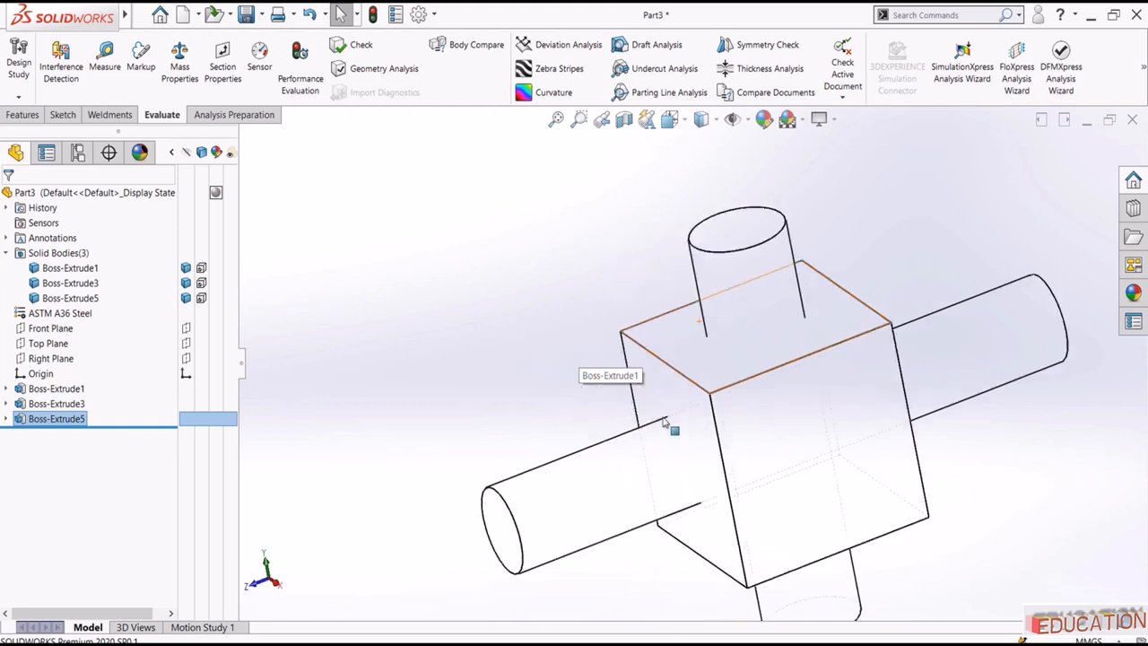
left_click(489, 334)
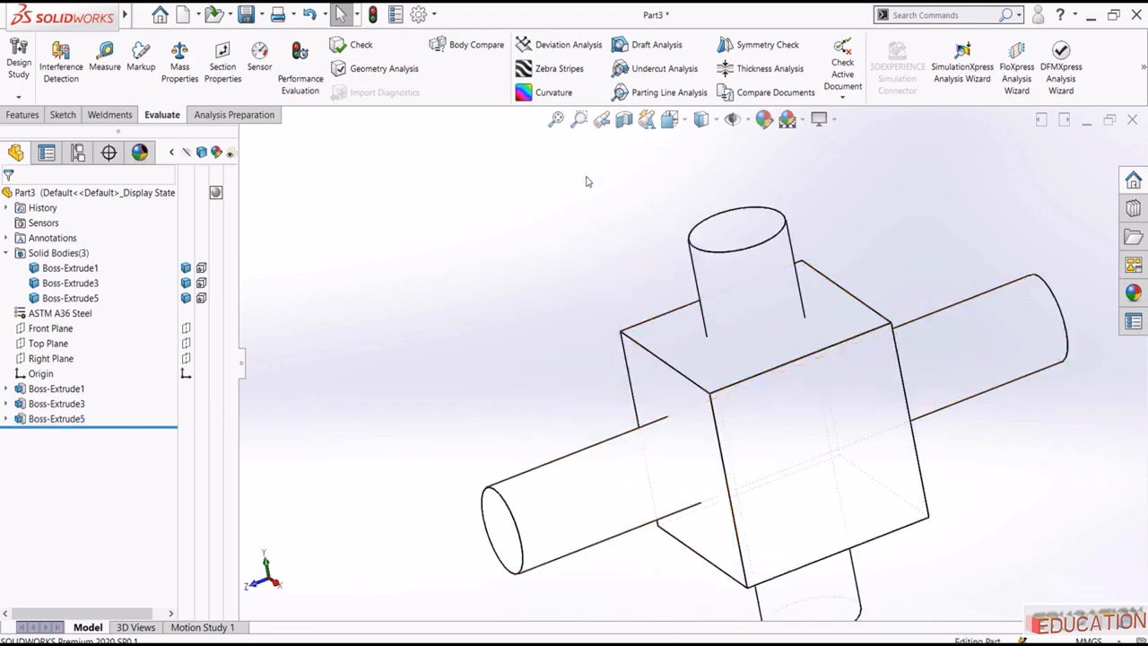
left_click(557, 119)
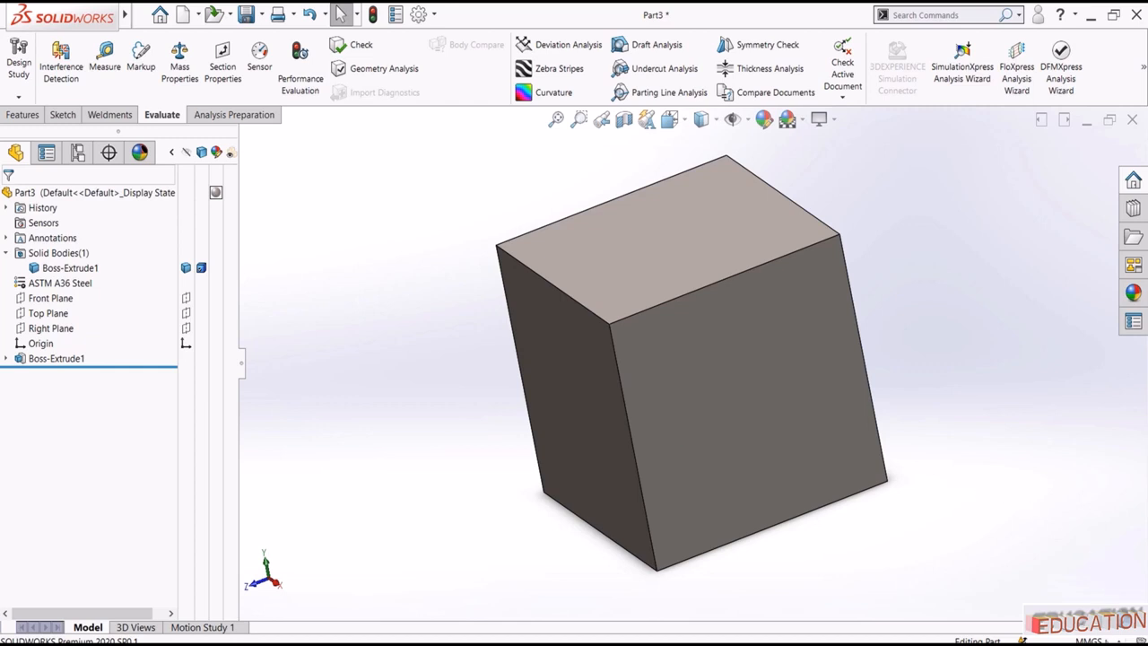
Step: Switch the document unit system to MKS and back to MMGS twice
left_click(1090, 640)
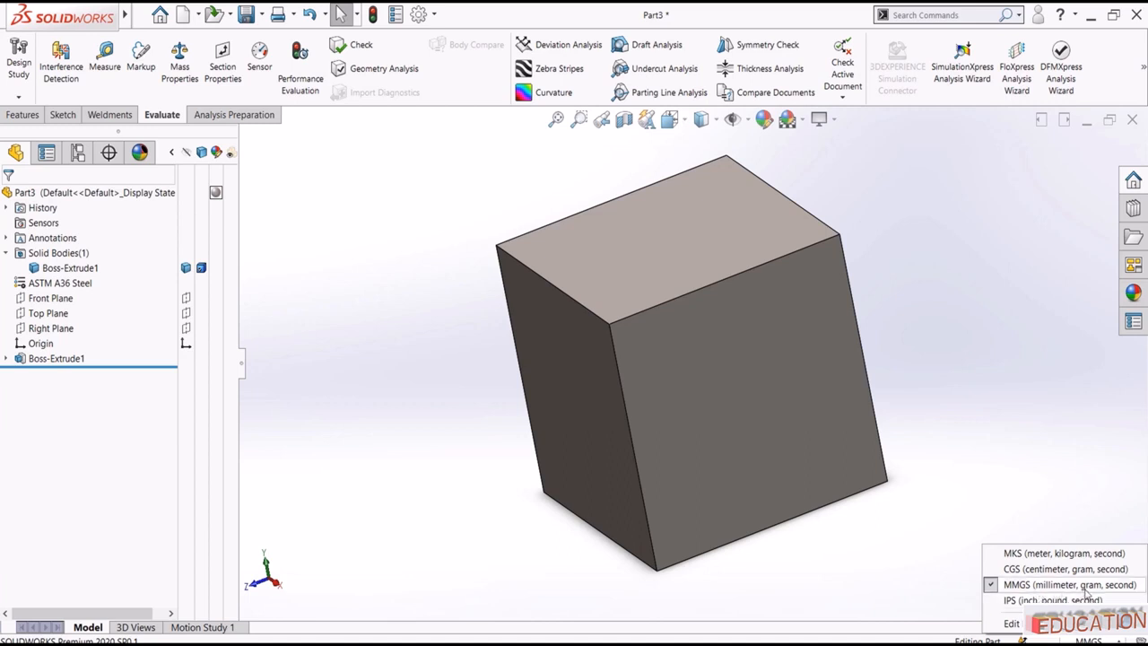
left_click(1036, 554)
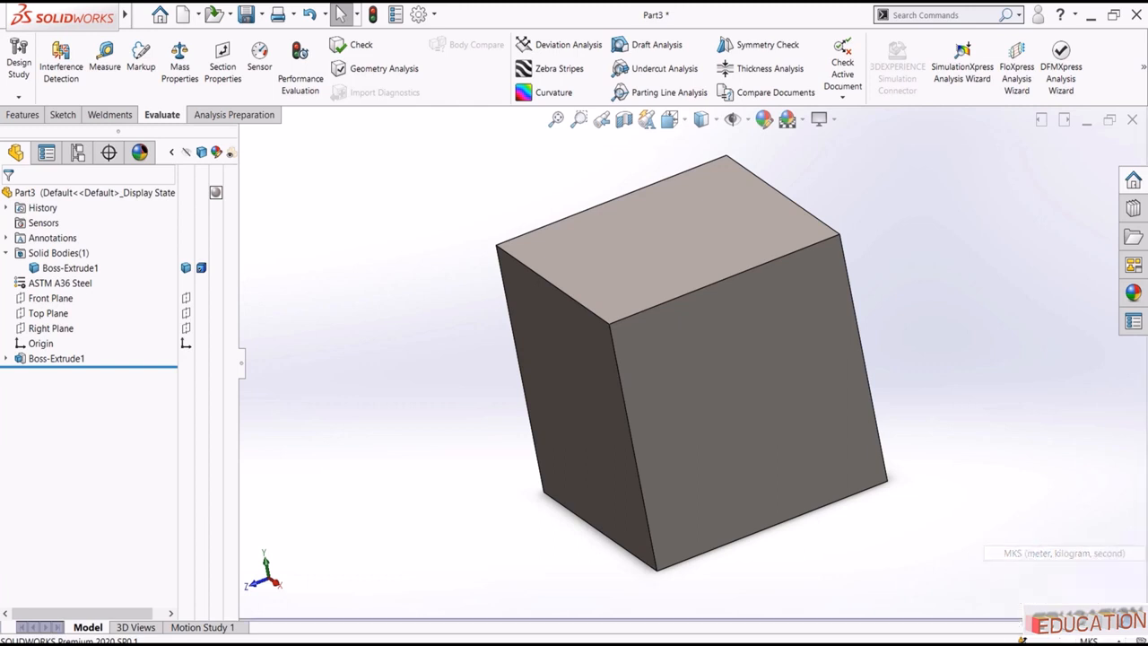
left_click(1088, 640)
left_click(1041, 584)
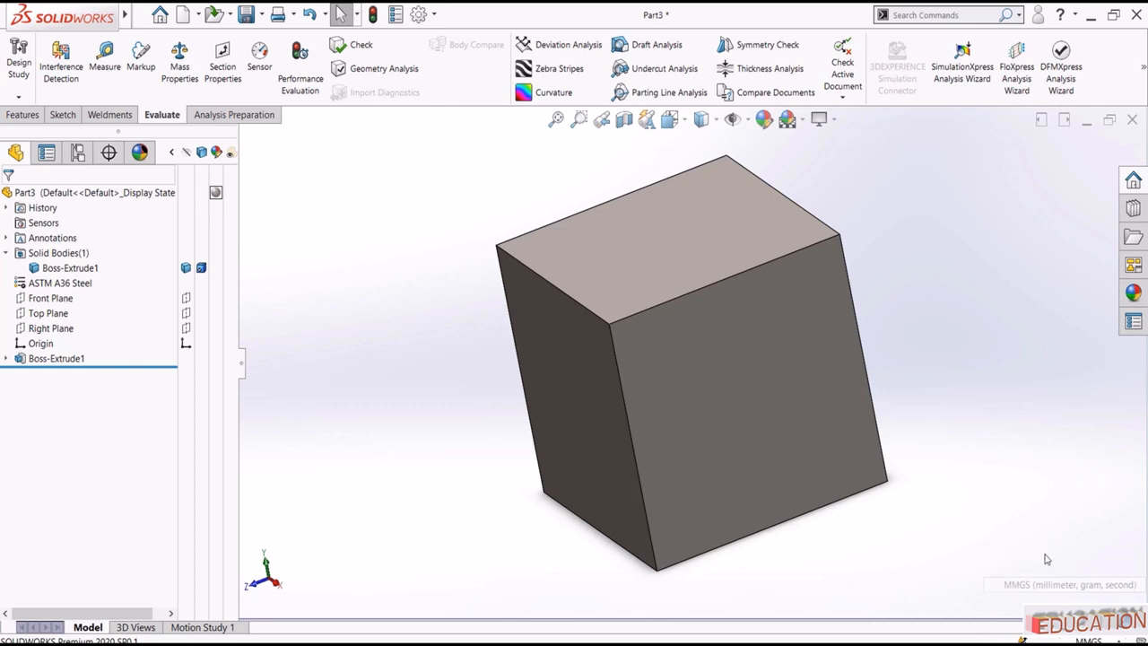
left_click(1088, 640)
left_click(1010, 554)
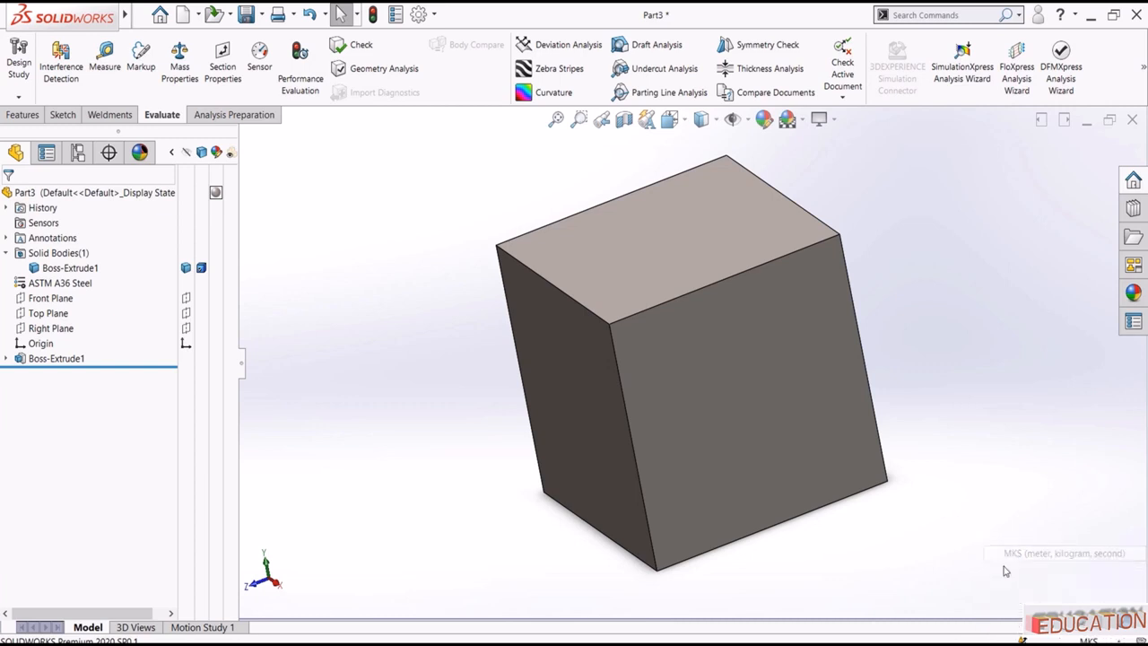
left_click(1023, 640)
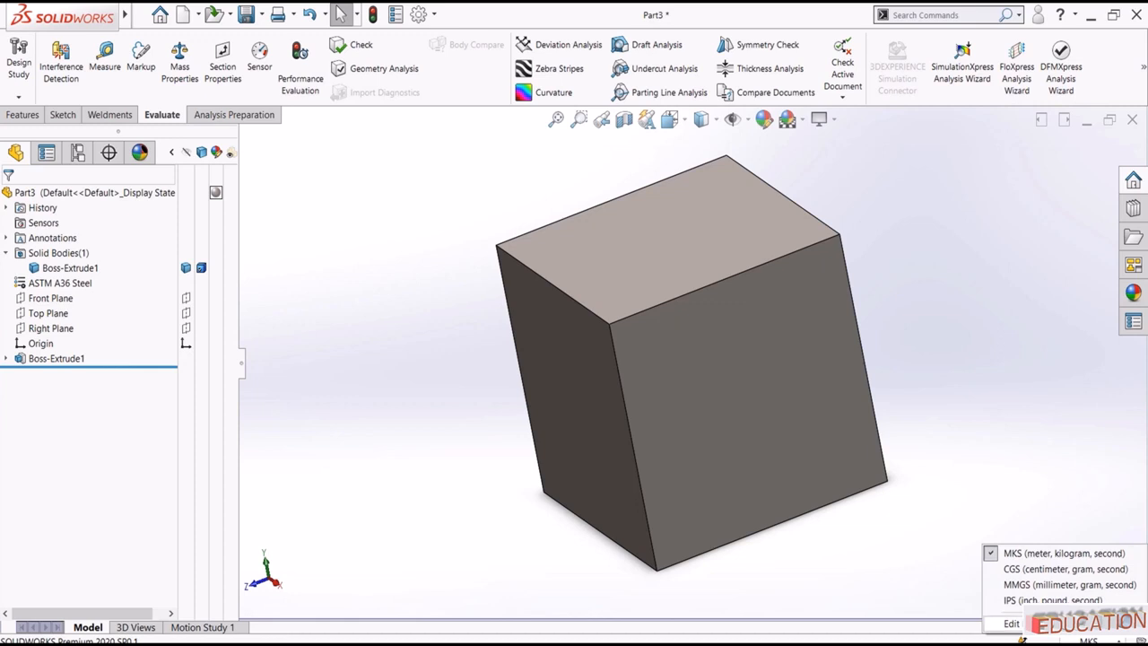
left_click(1048, 585)
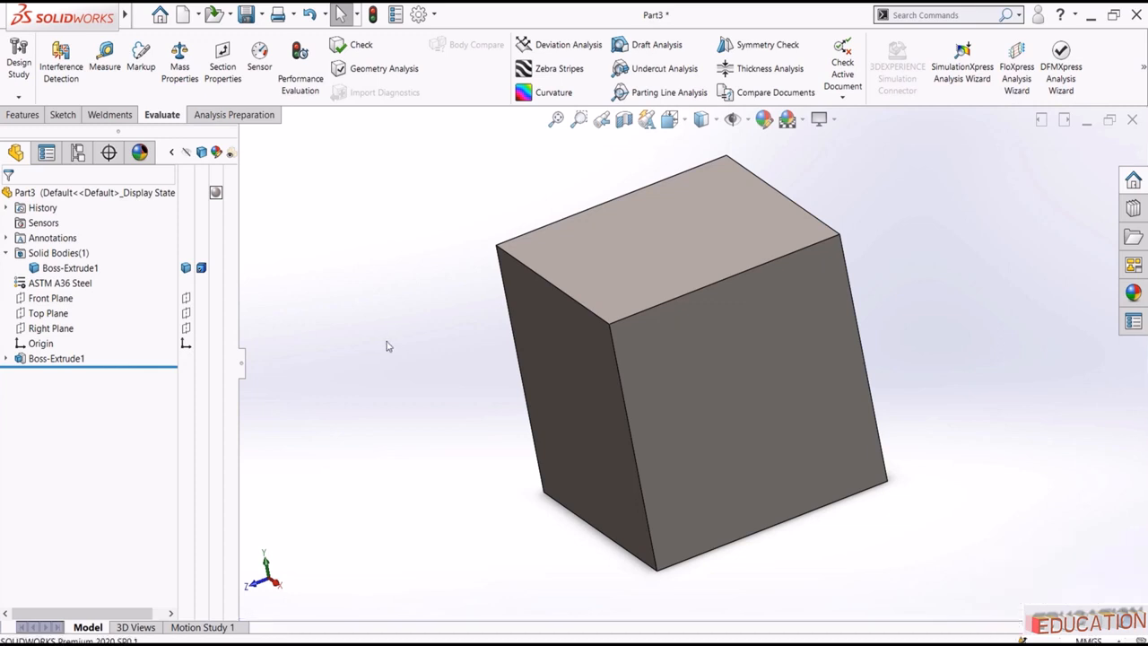
Step: Edit the cube's mid-plane extrusion and set its depth to 0.1 in
left_click(59, 358)
left_click(71, 324)
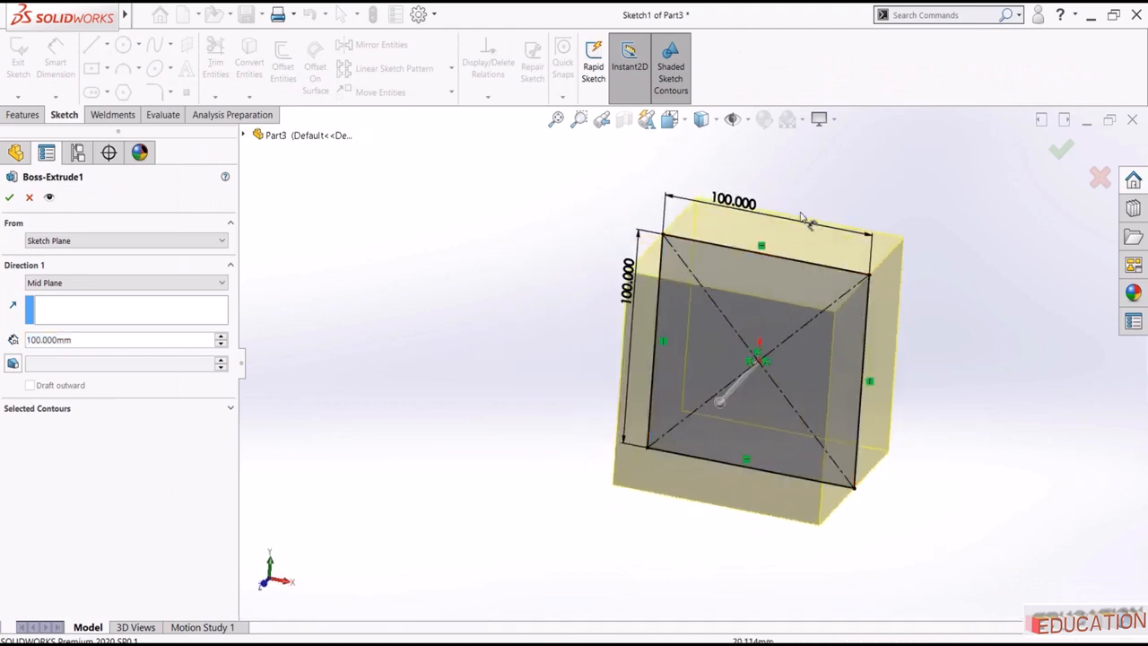
middle_click_drag(521, 208, 533, 167)
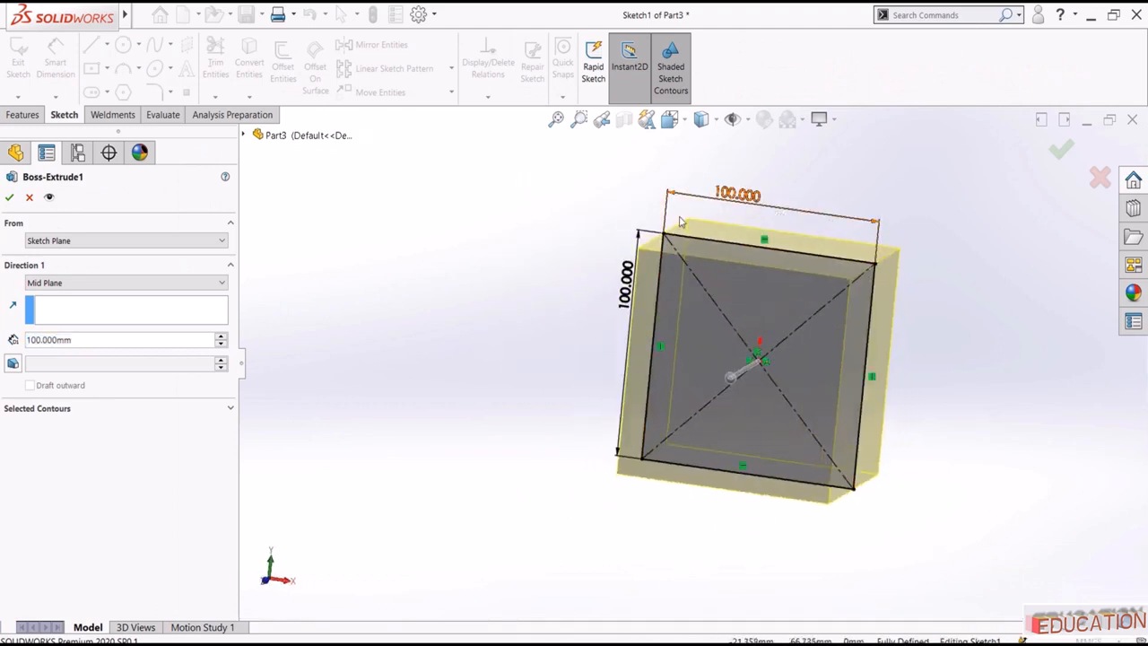
left_click(140, 340)
type("0.1")
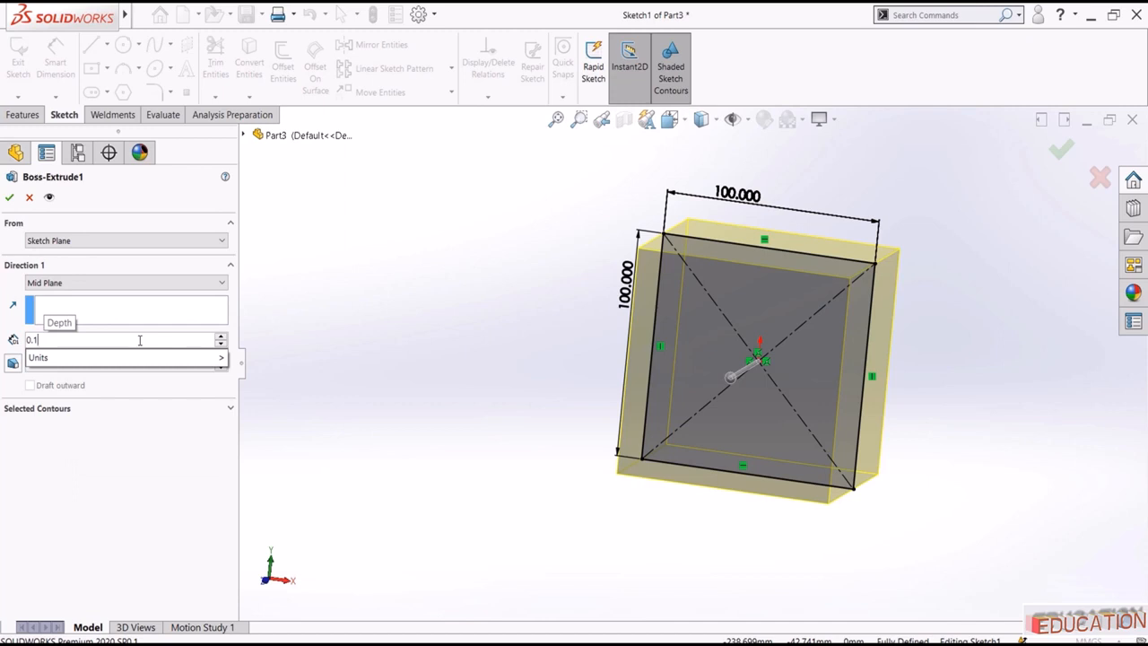
left_click(124, 359)
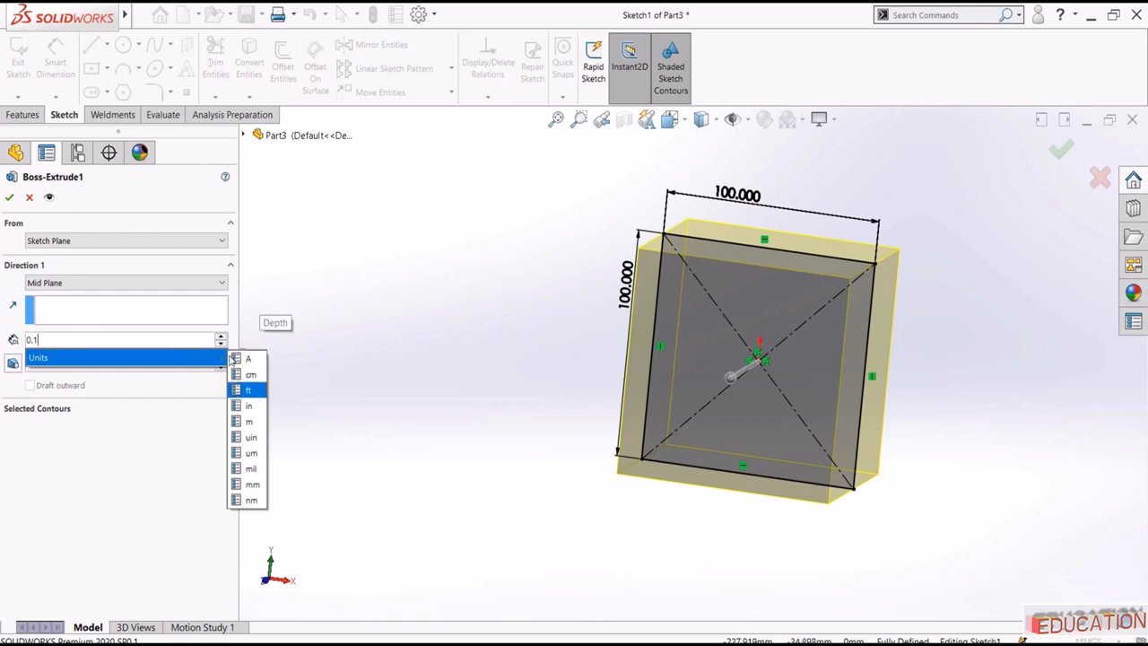
left_click(247, 405)
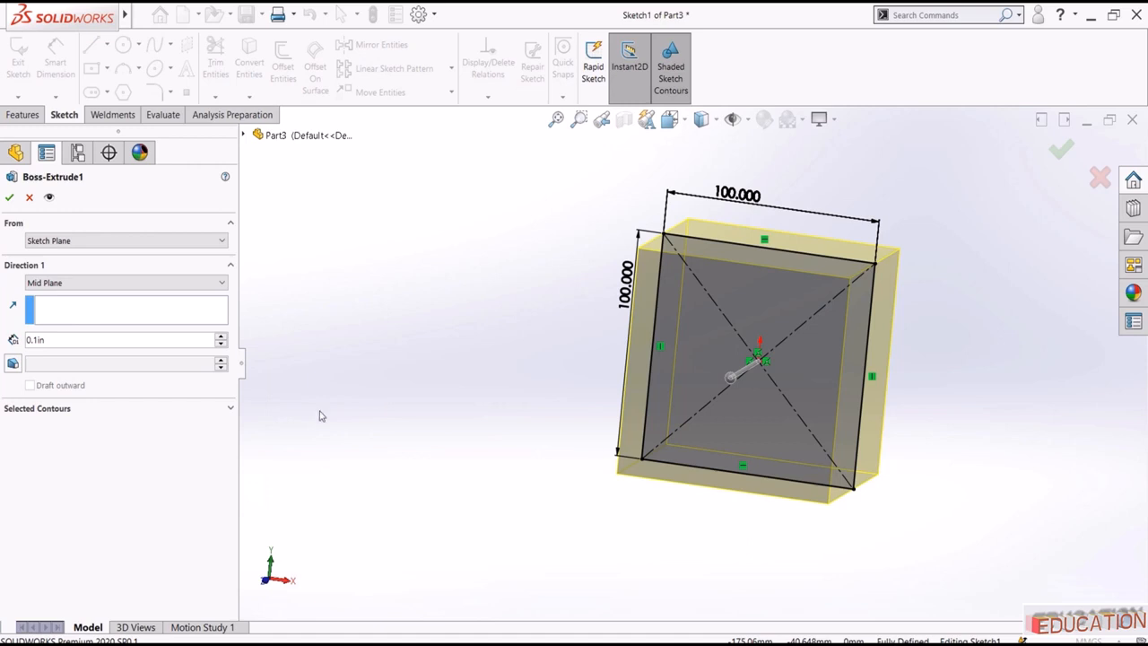
left_click(9, 196)
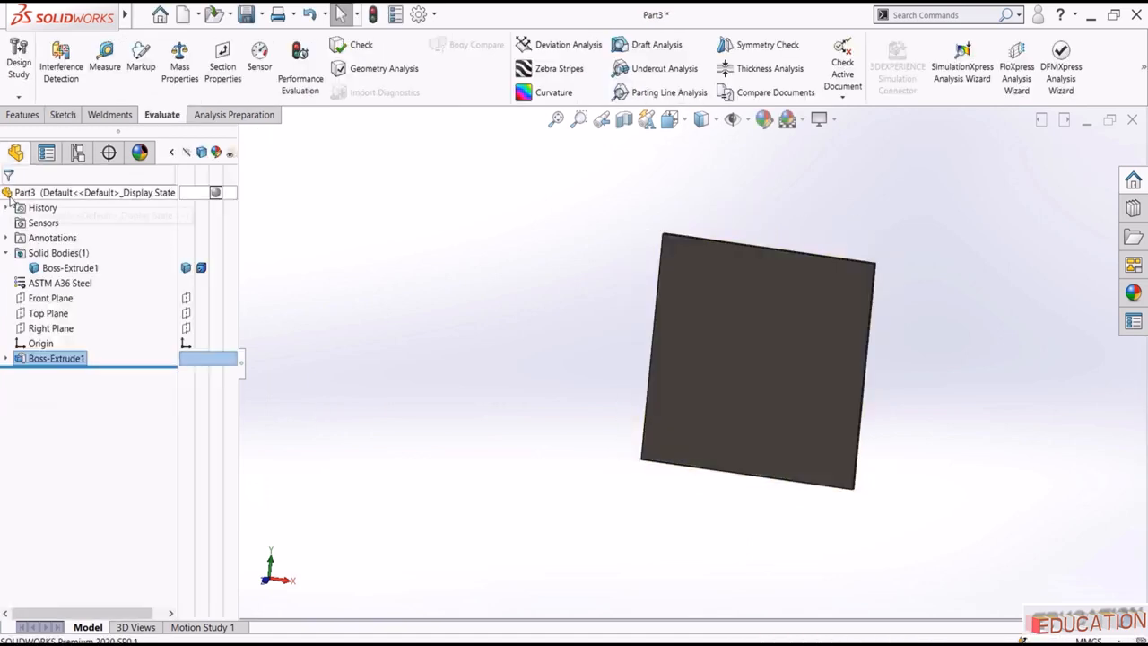
middle_click_drag(553, 249, 512, 344)
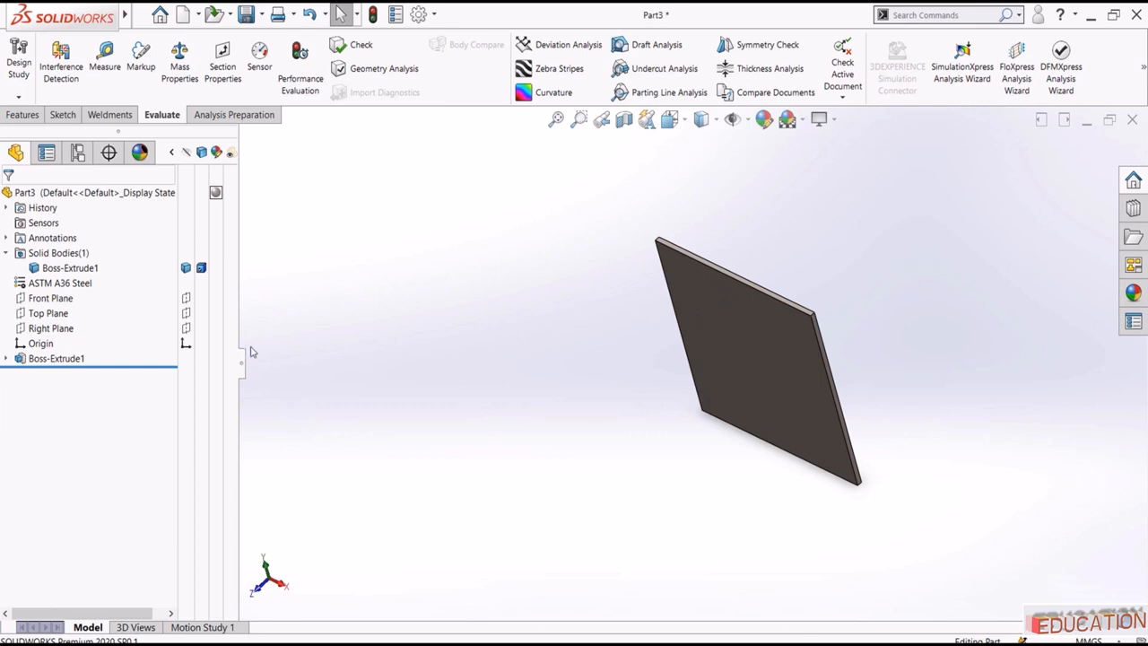
Step: Open the extrusion's square sketch for editing and set its width dimension to 0.1 in
left_click(7, 358)
left_click(59, 374)
left_click(85, 333)
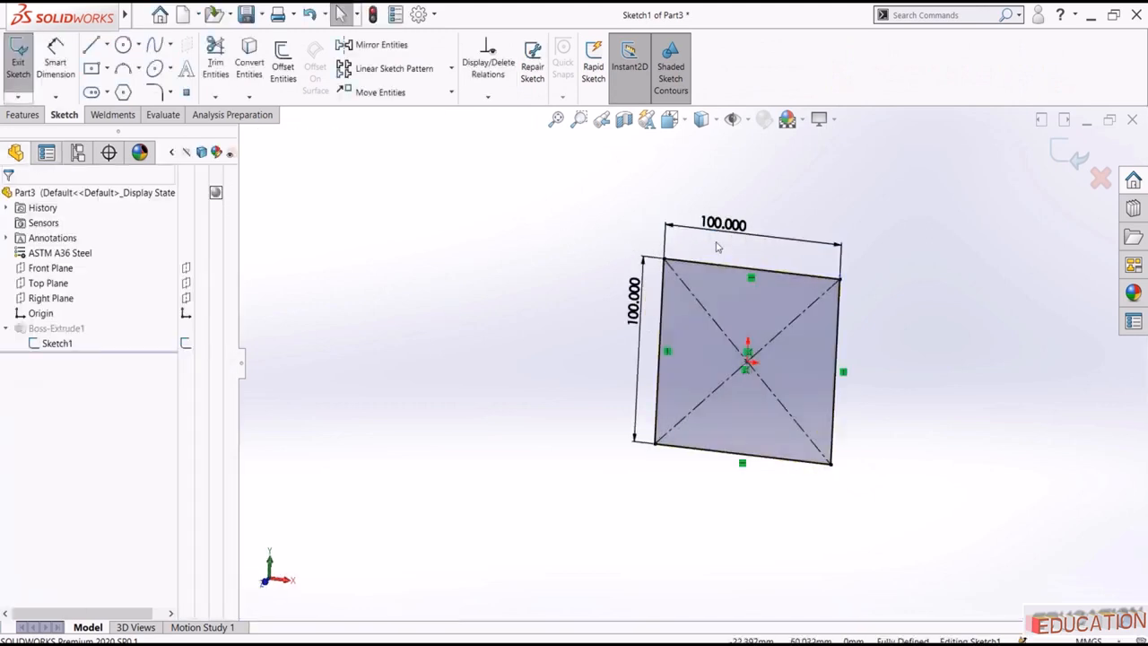
double_click(723, 224)
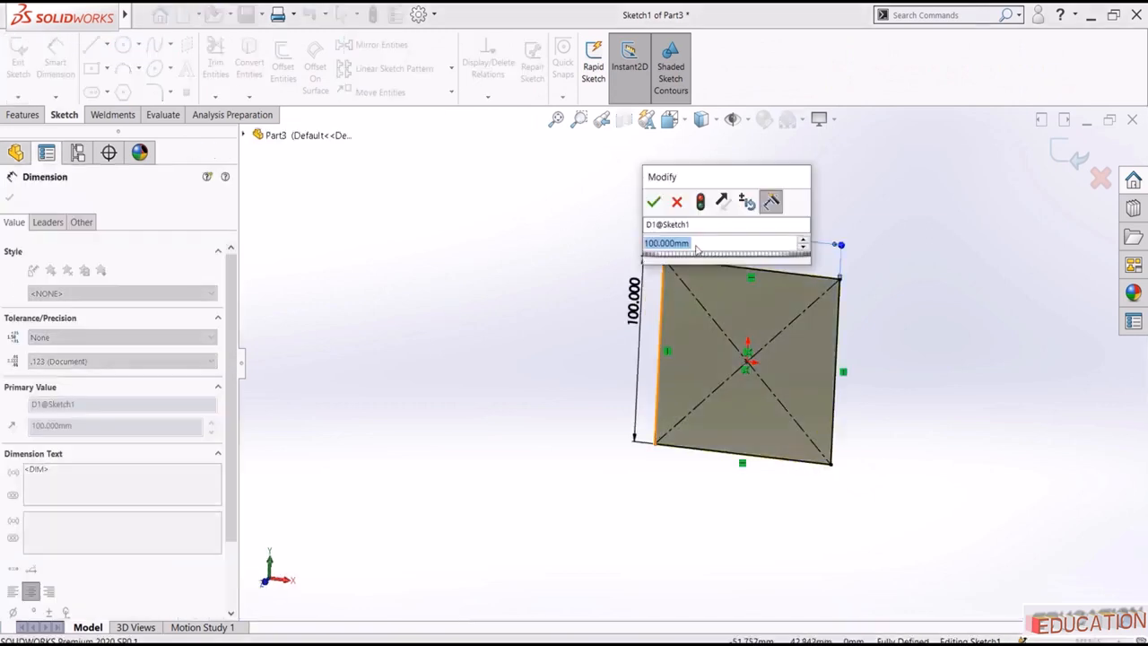
type("1")
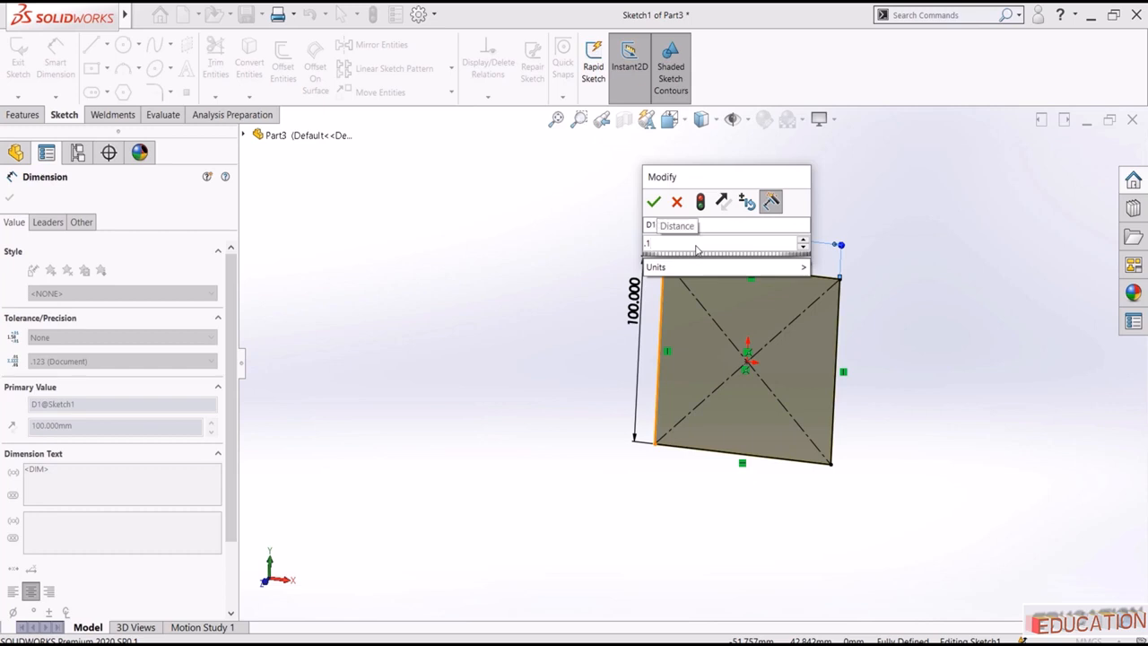
mouse_move(700, 268)
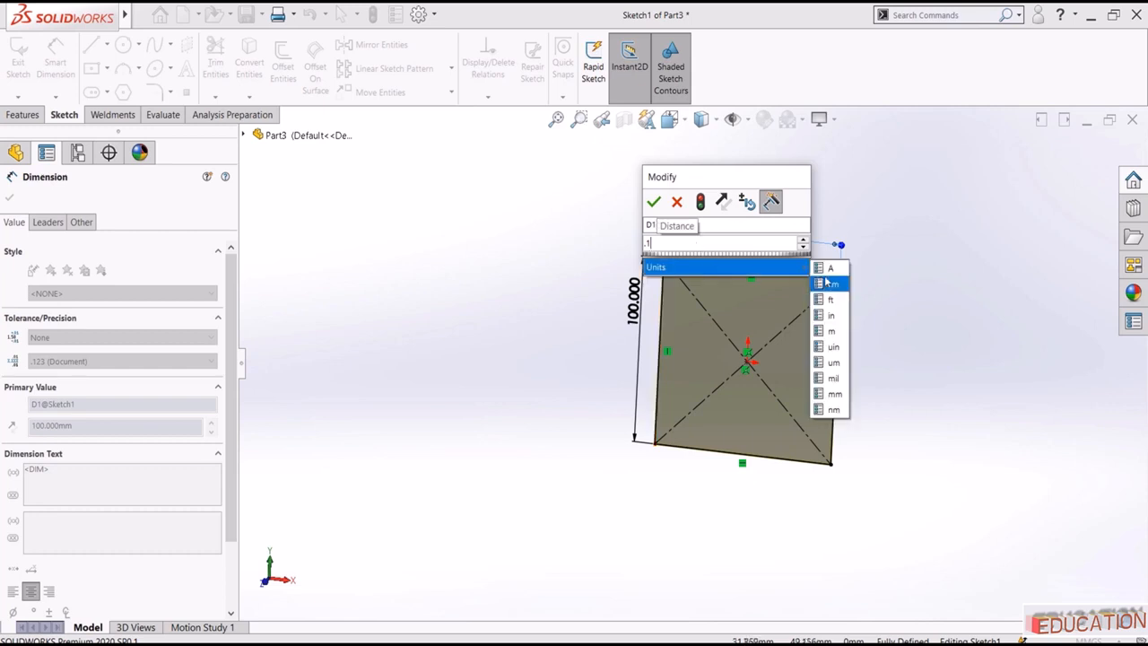
left_click(827, 305)
key("Return")
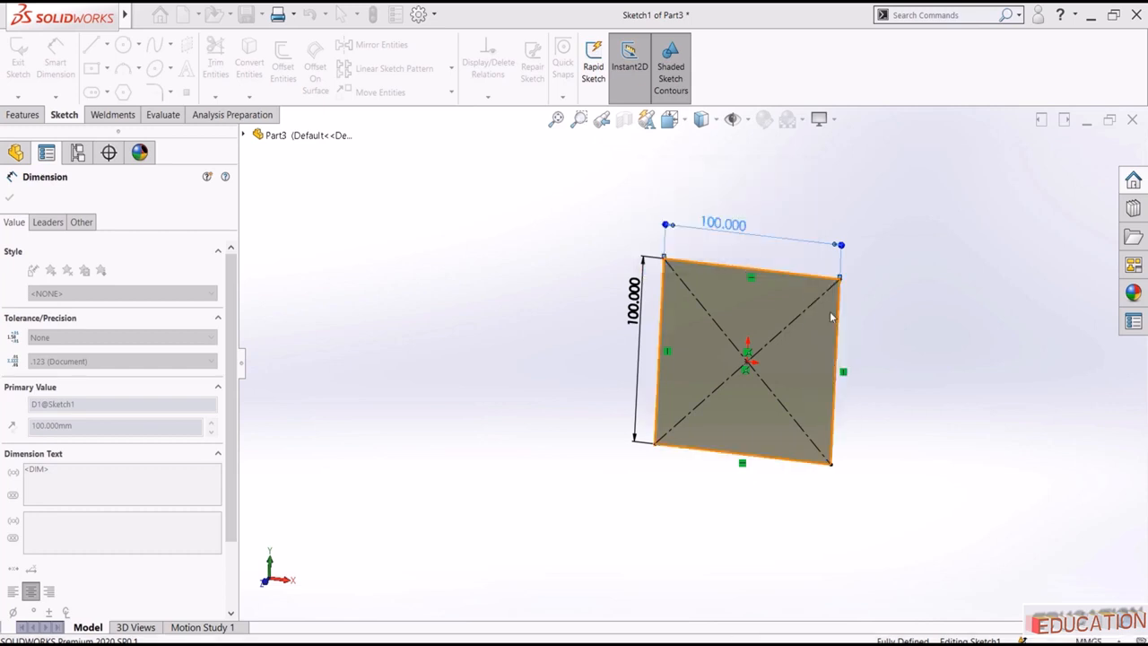
left_click(812, 317)
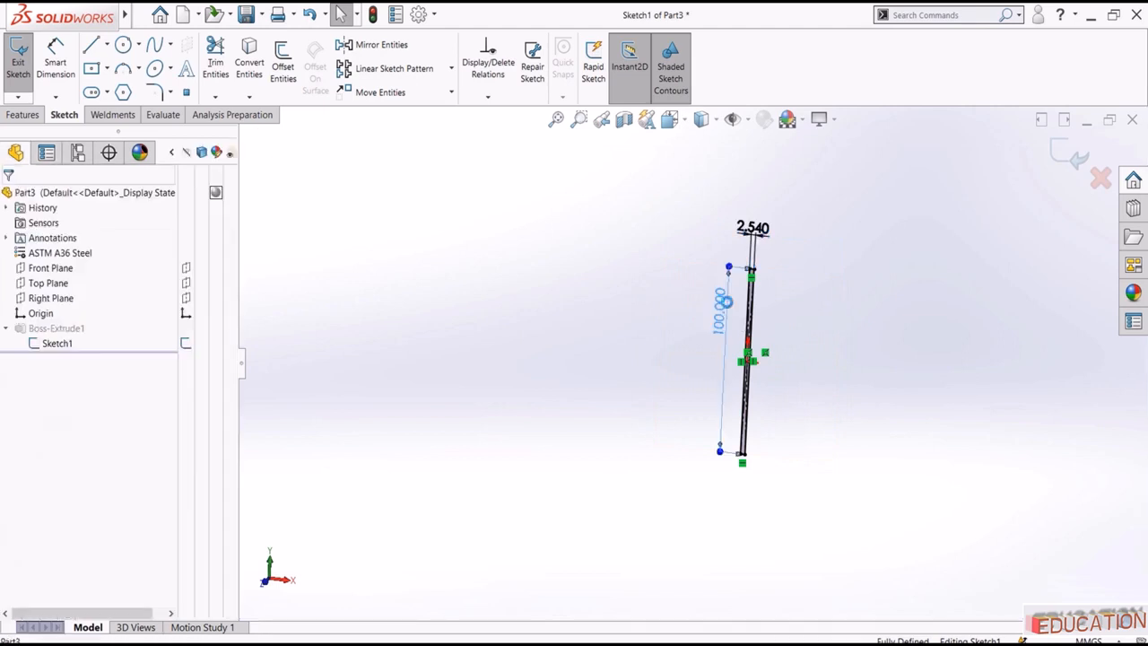
Step: Set the height dimension of the extrusion's sketch to 0.1 in
double_click(723, 312)
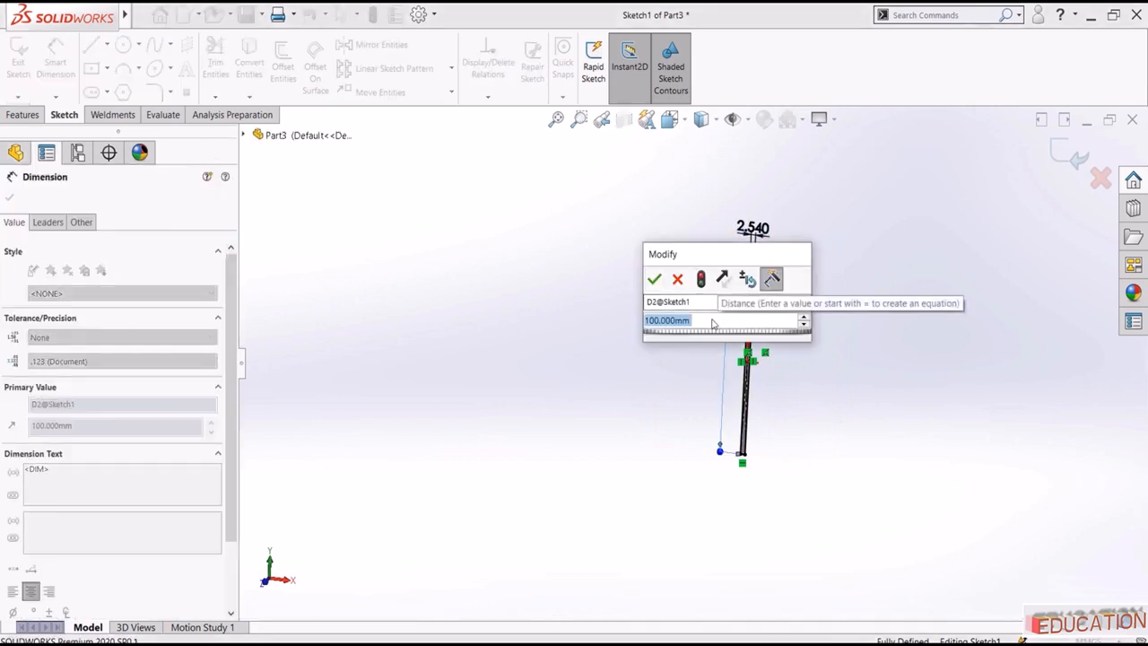
key("BackSpace")
type(".1")
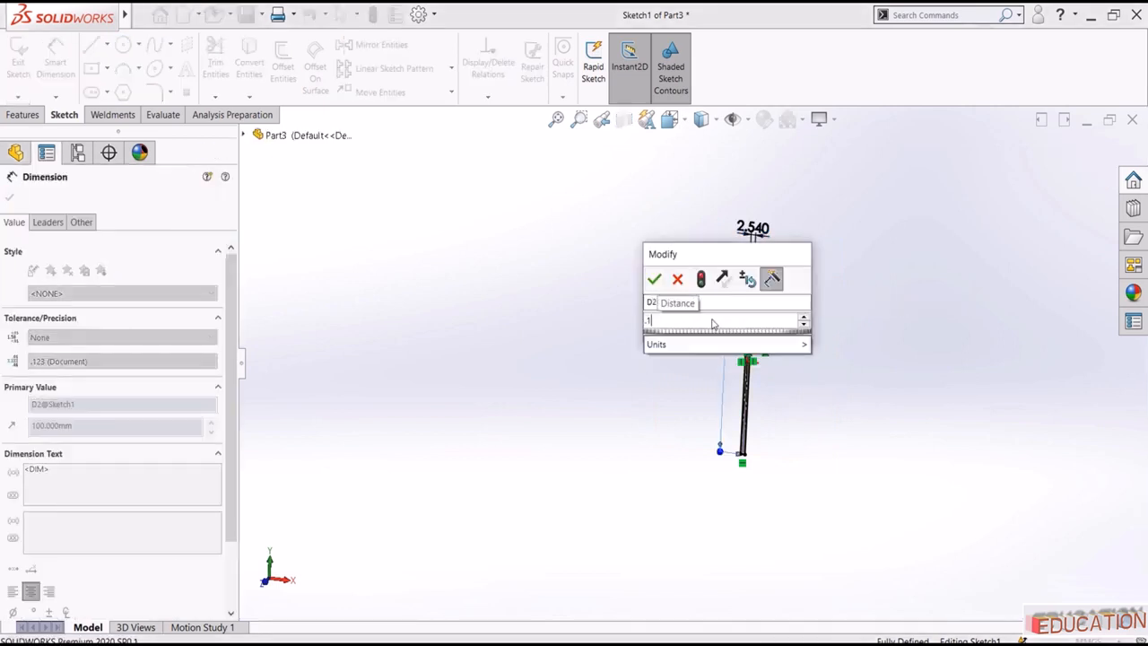
mouse_move(737, 344)
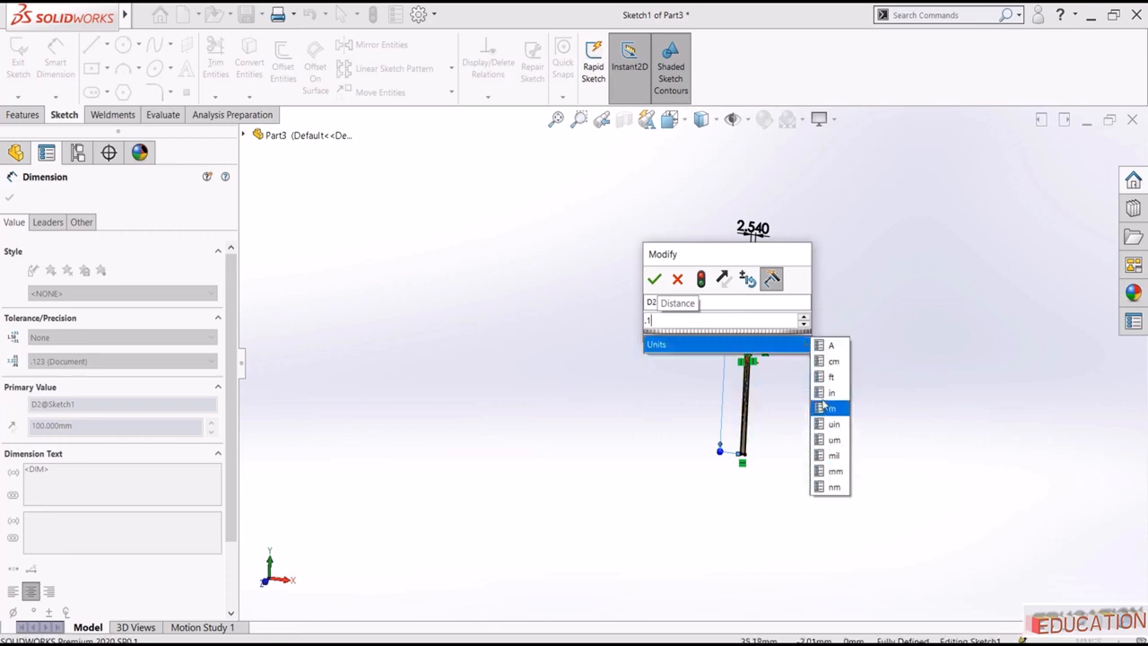
left_click(830, 393)
key("Return")
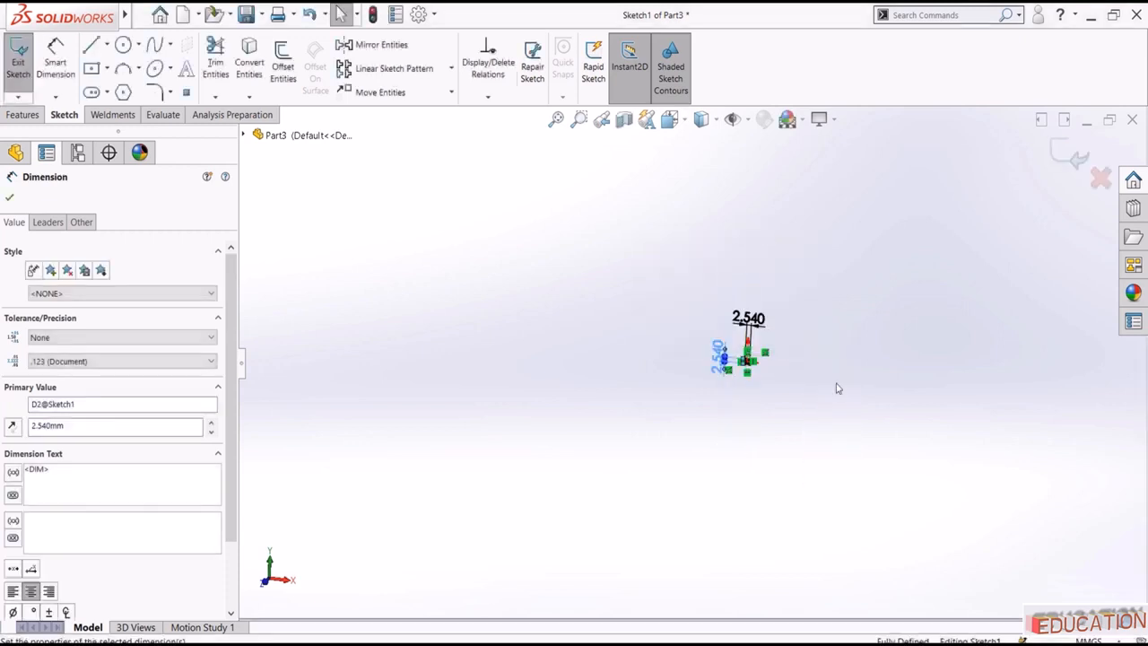
Step: Finish editing the square sketch so the cube rebuilds, and fit the cube to the view for inspection
left_click(1058, 155)
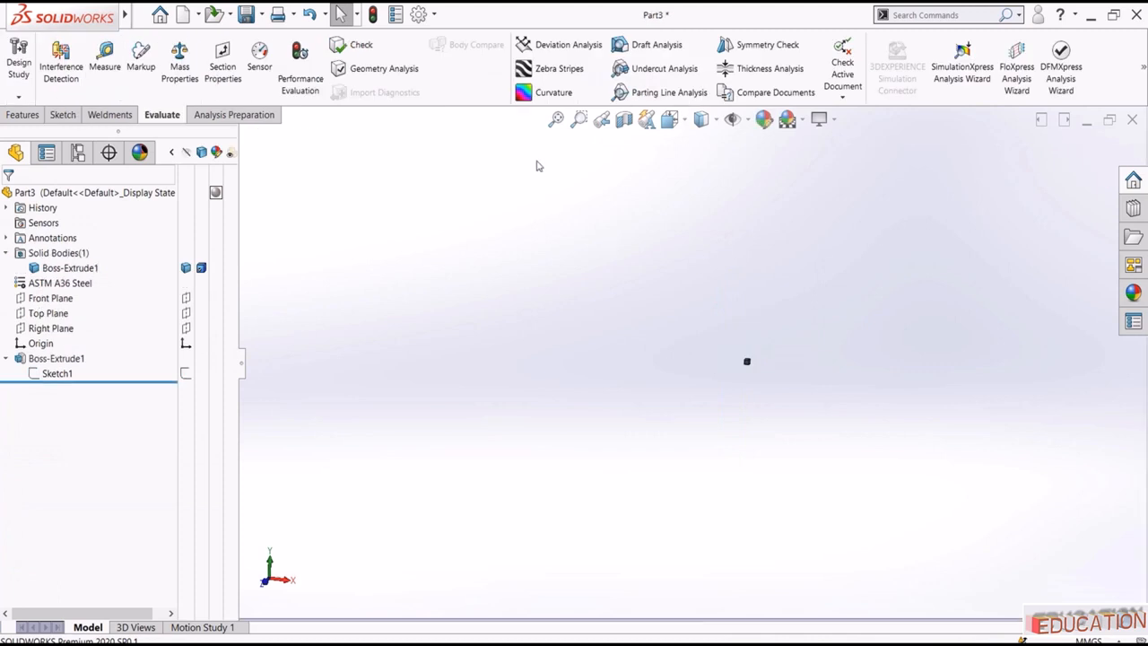
left_click(557, 121)
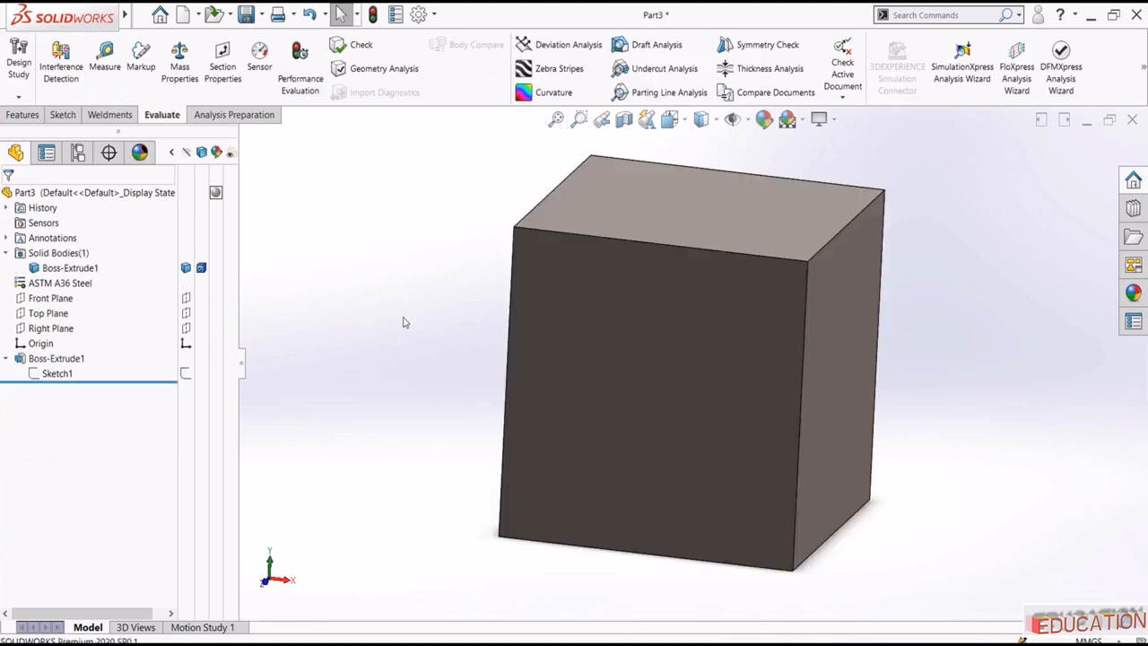
scroll(415, 322, "up", 3)
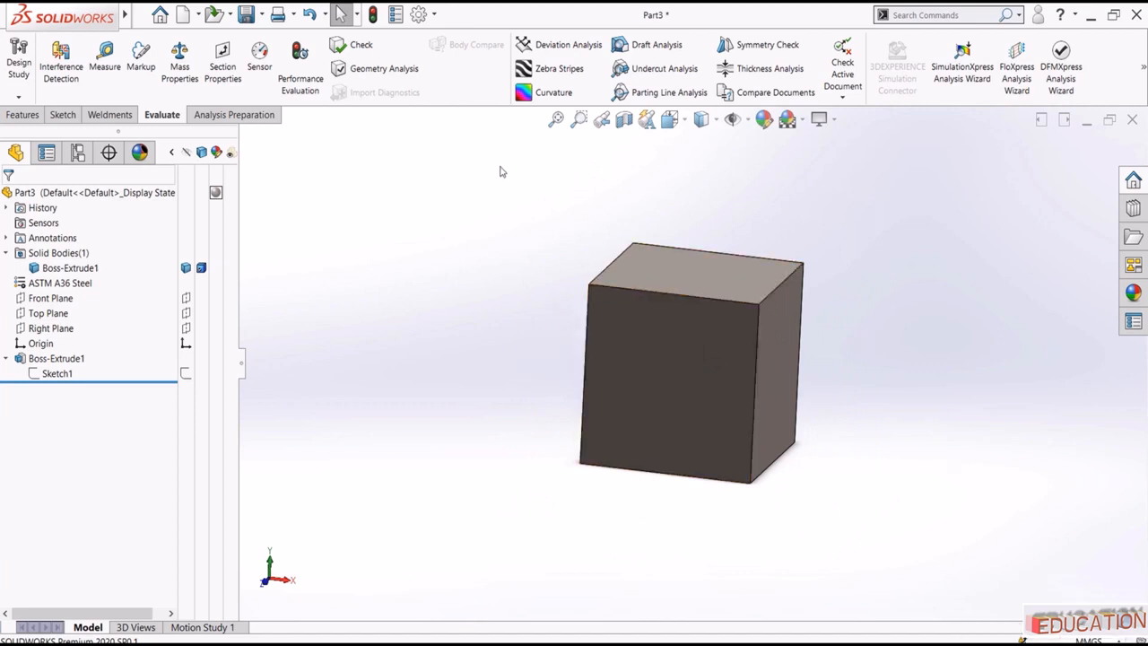
middle_click_drag(501, 171, 468, 209)
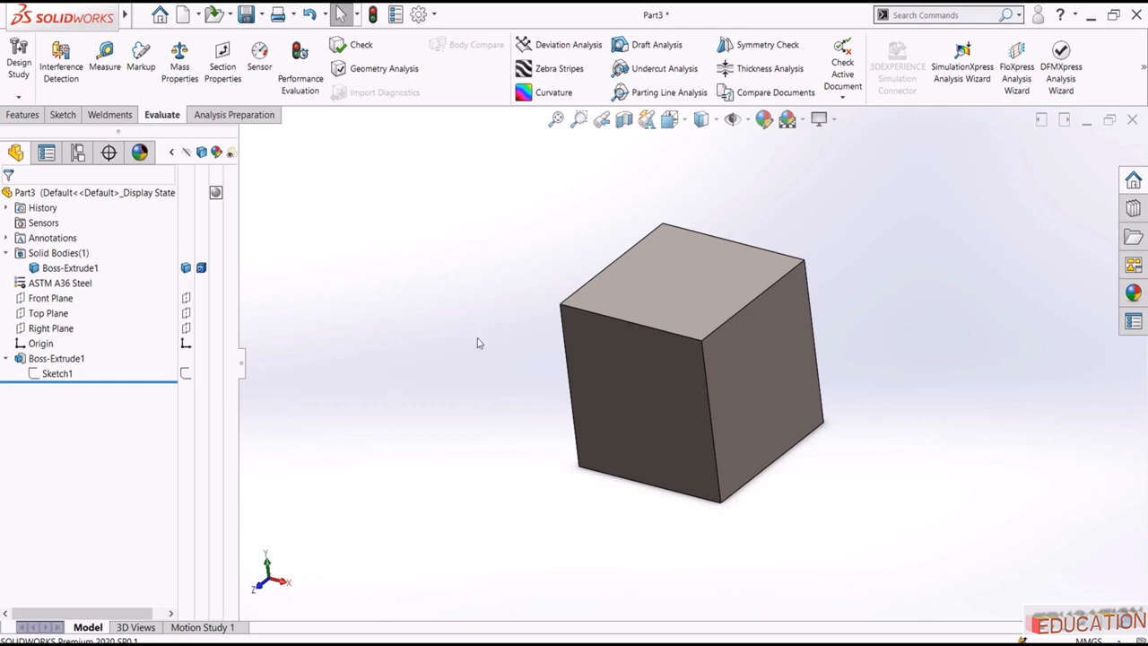
middle_click_drag(482, 337, 418, 254)
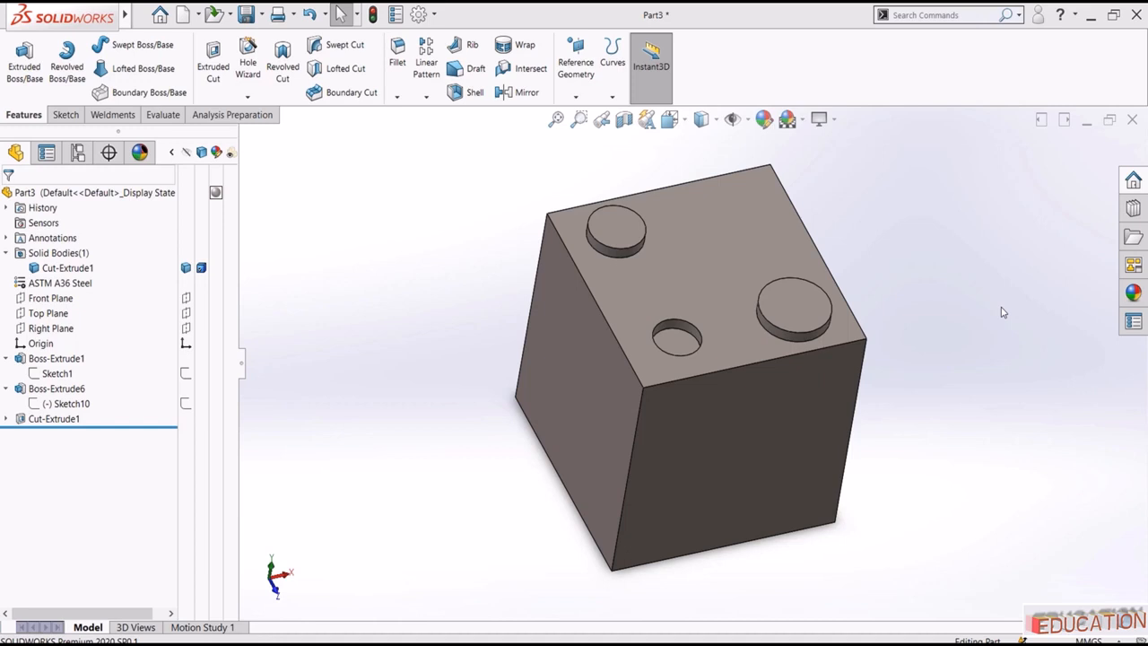
Step: Measure the area and perimeter of one plain side face of the cube, and clear the selection
left_click(165, 115)
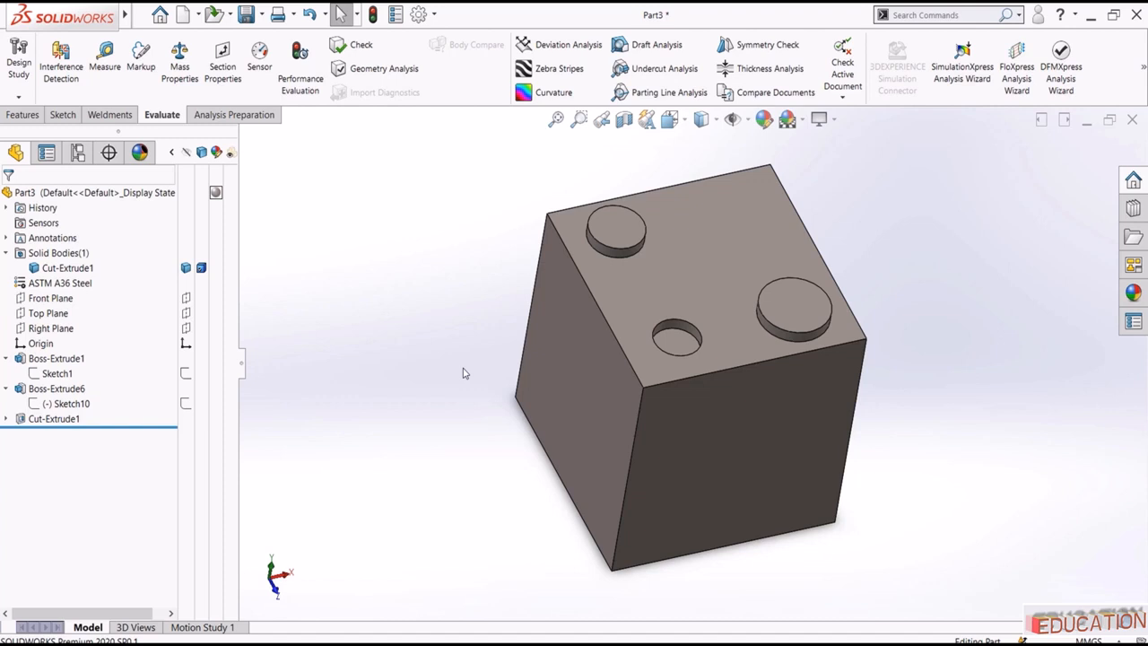
scroll(464, 374, "up", 3)
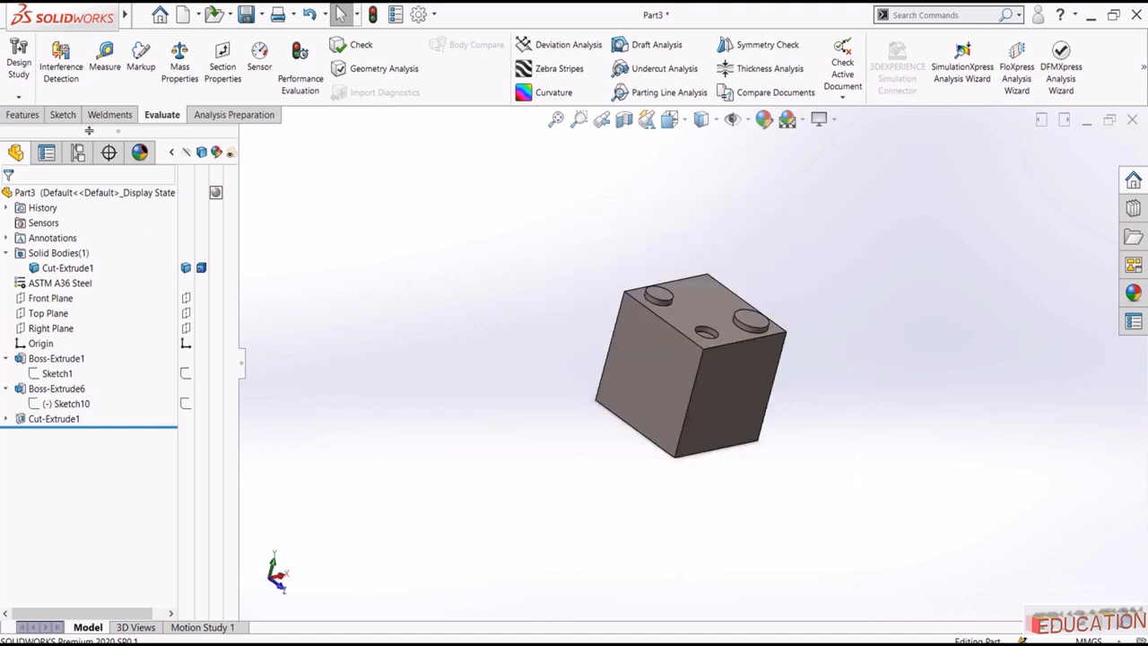
left_click(104, 59)
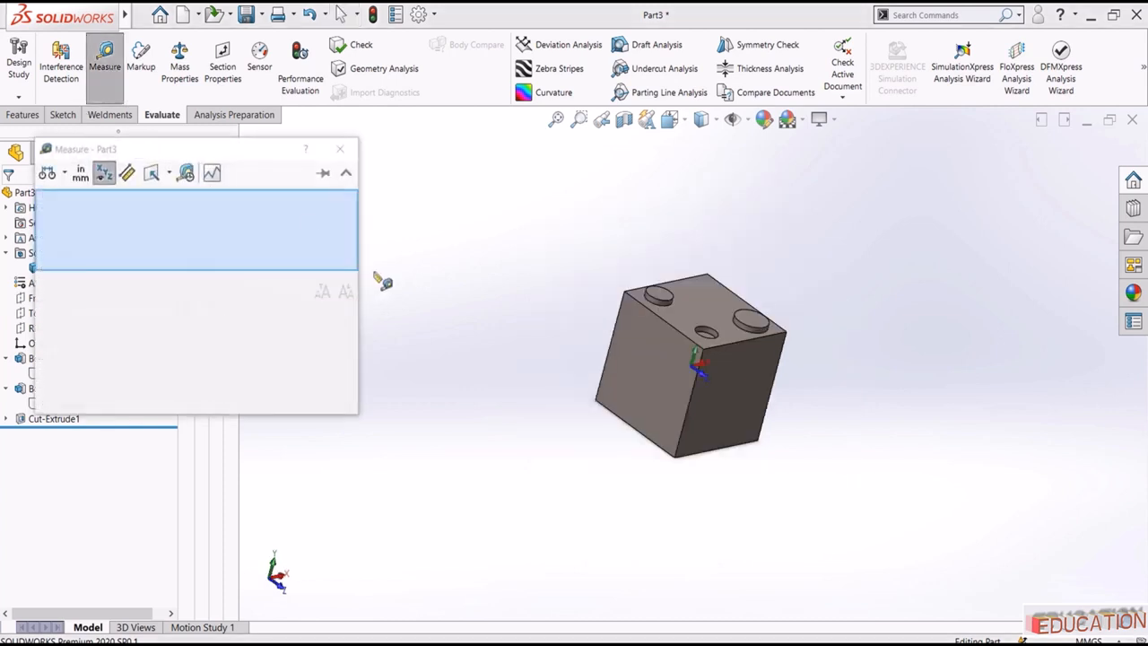
left_click(653, 355)
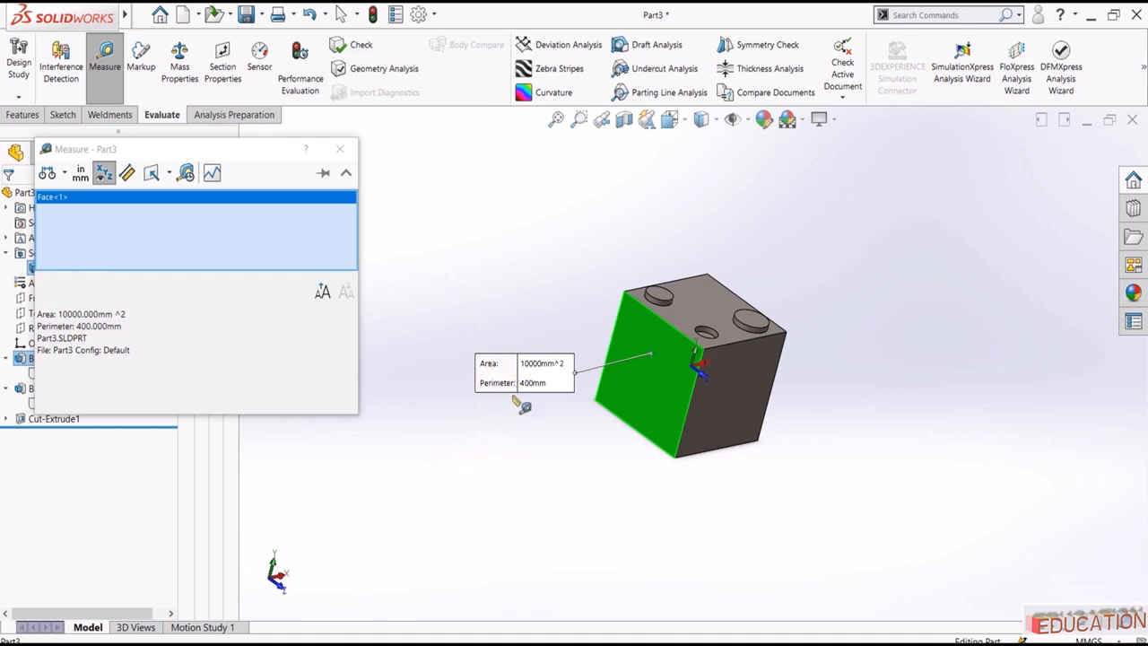
left_click(556, 488)
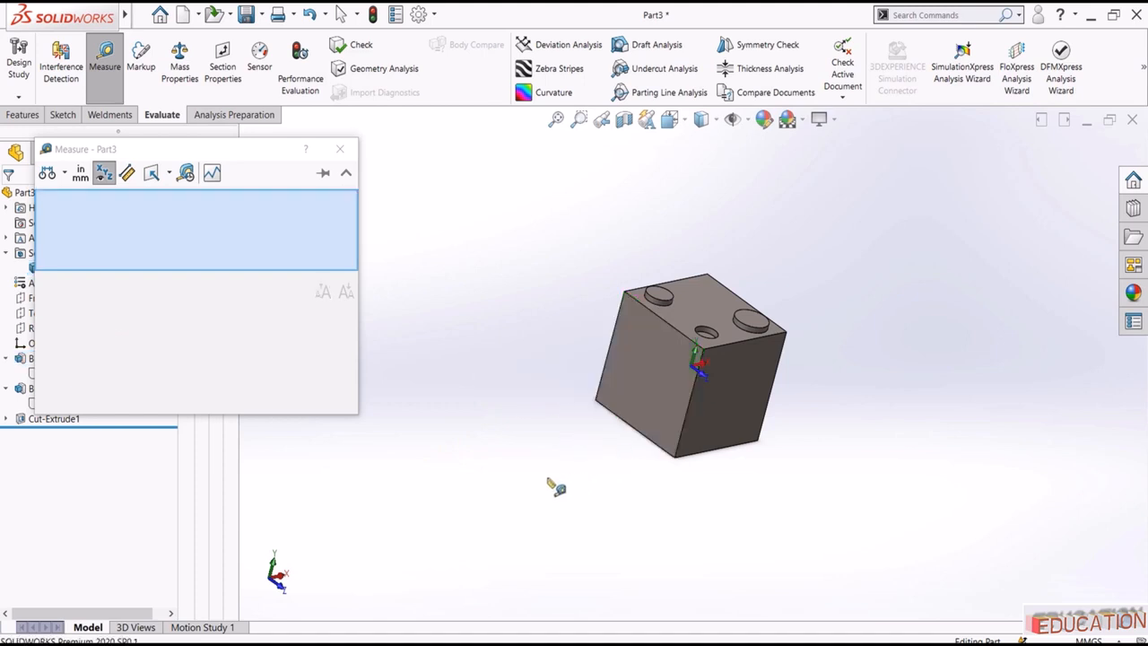
Step: Measure the top face of the larger round boss, enlarge the result text, and clear the selection
scroll(798, 348, "down", 3)
left_click(712, 304)
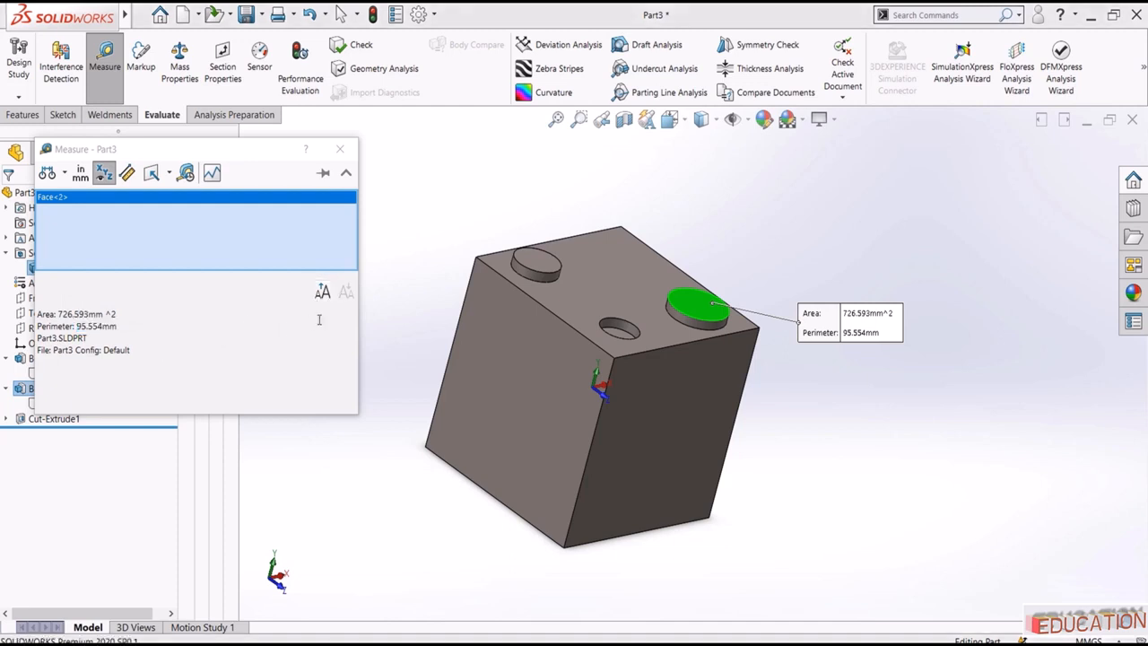
left_click(322, 292)
left_click(323, 293)
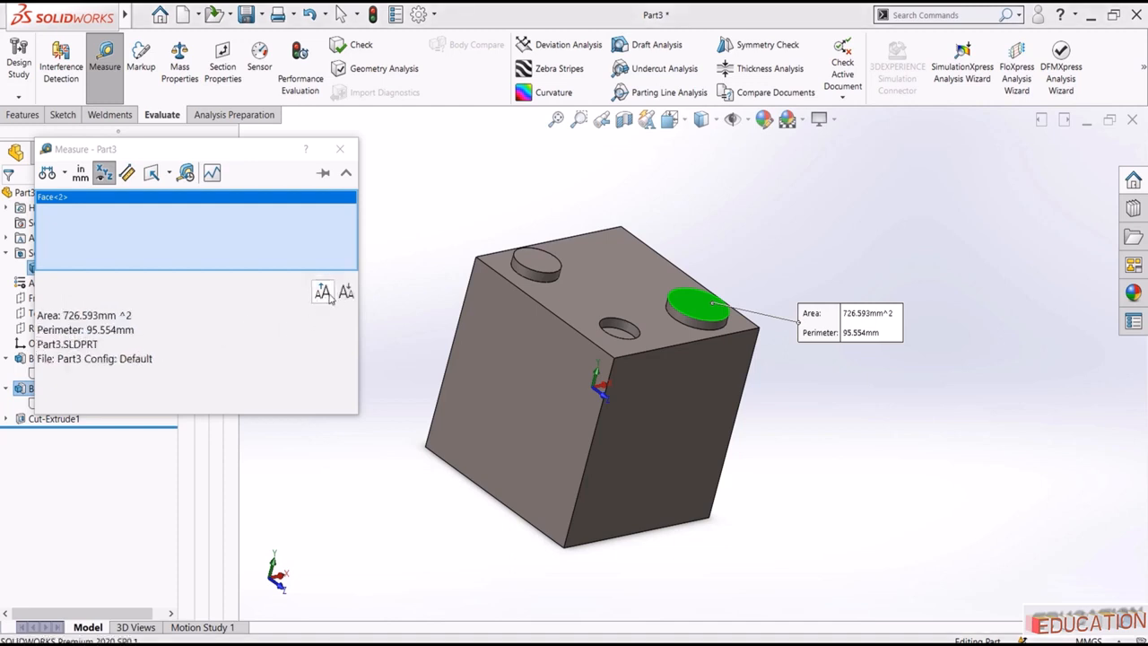
right_click(202, 211)
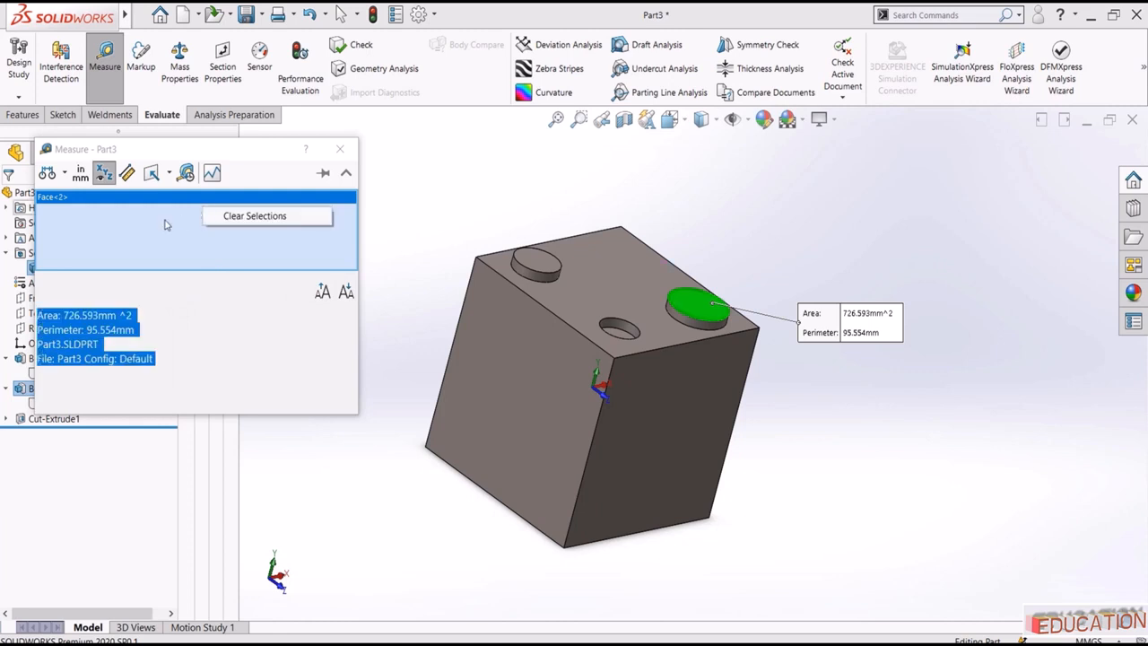
left_click(230, 215)
Step: Measure the cylindrical wall of the round hole, highlight its perimeter and diameter values, and close the measurement
scroll(520, 384, "down", 3)
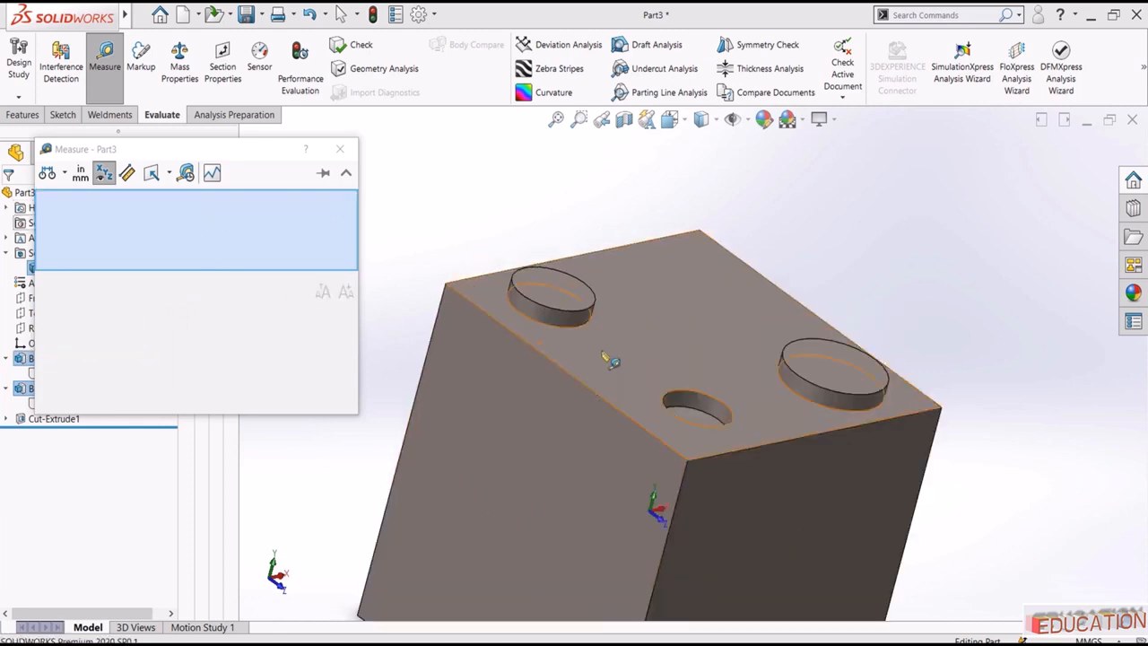
left_click(705, 414)
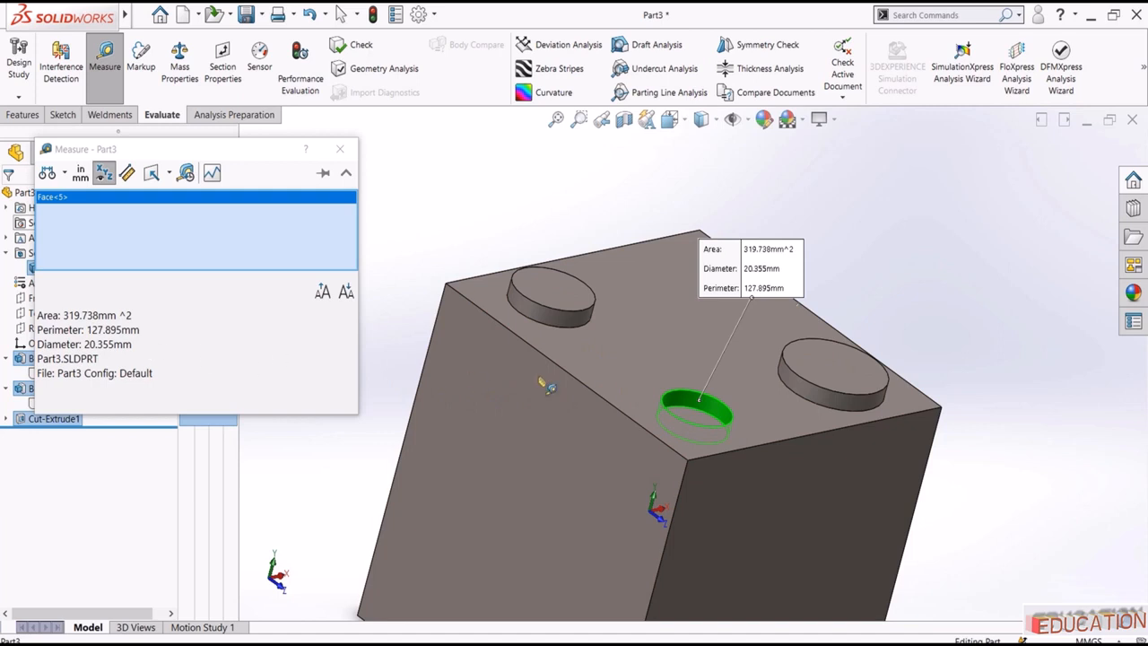
left_click_drag(139, 330, 86, 331)
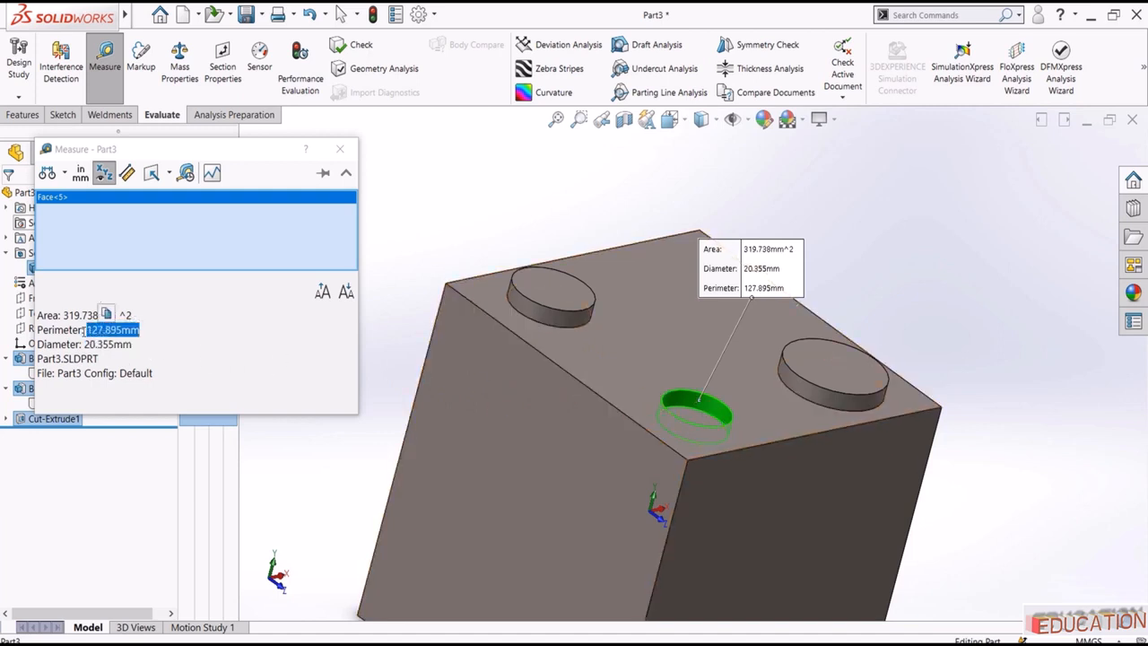
double_click(123, 345)
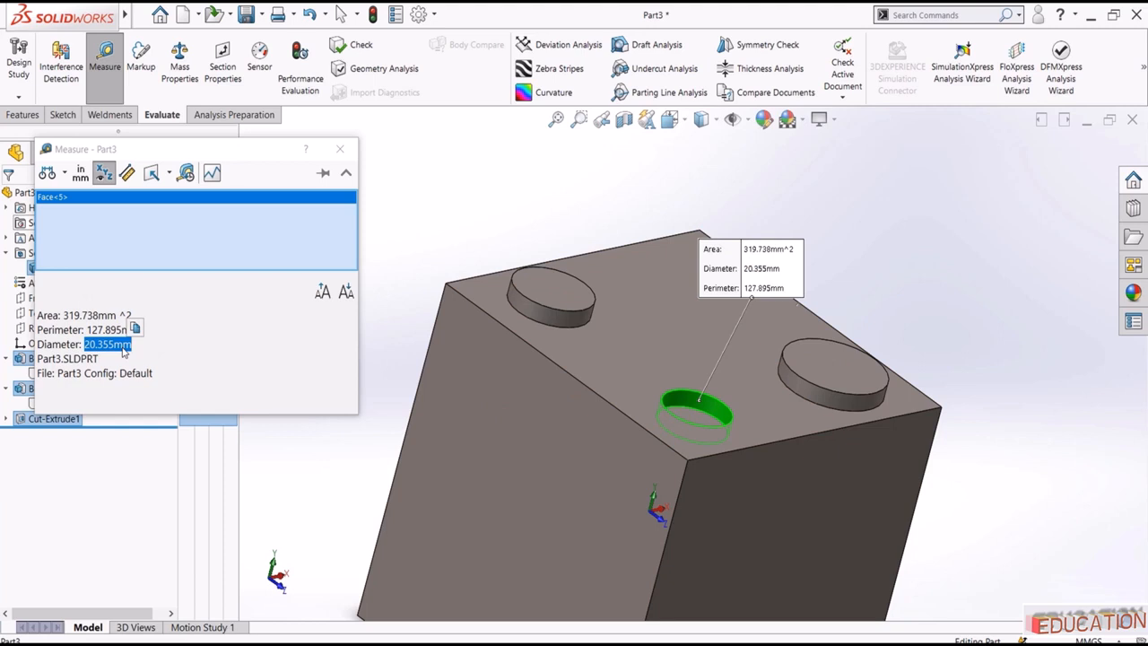
left_click(340, 149)
left_click(430, 238)
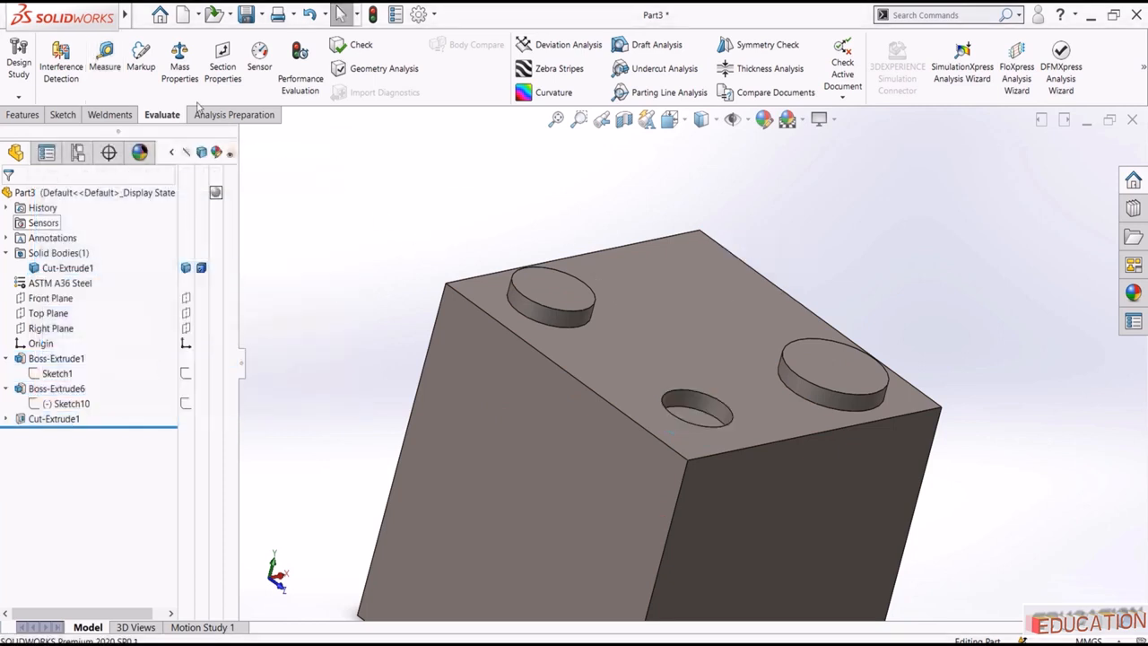
Step: Measure the length of the top edge beside the smaller boss and the hole, and close the measurement
left_click(105, 58)
middle_click_drag(451, 225, 454, 230)
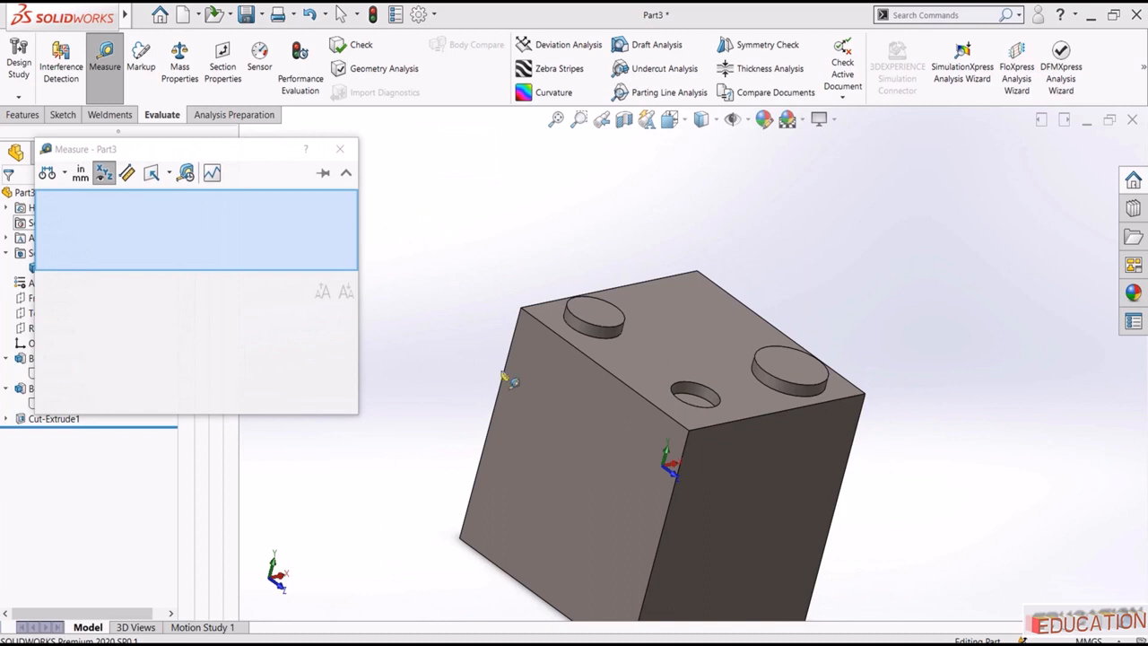
left_click(584, 355)
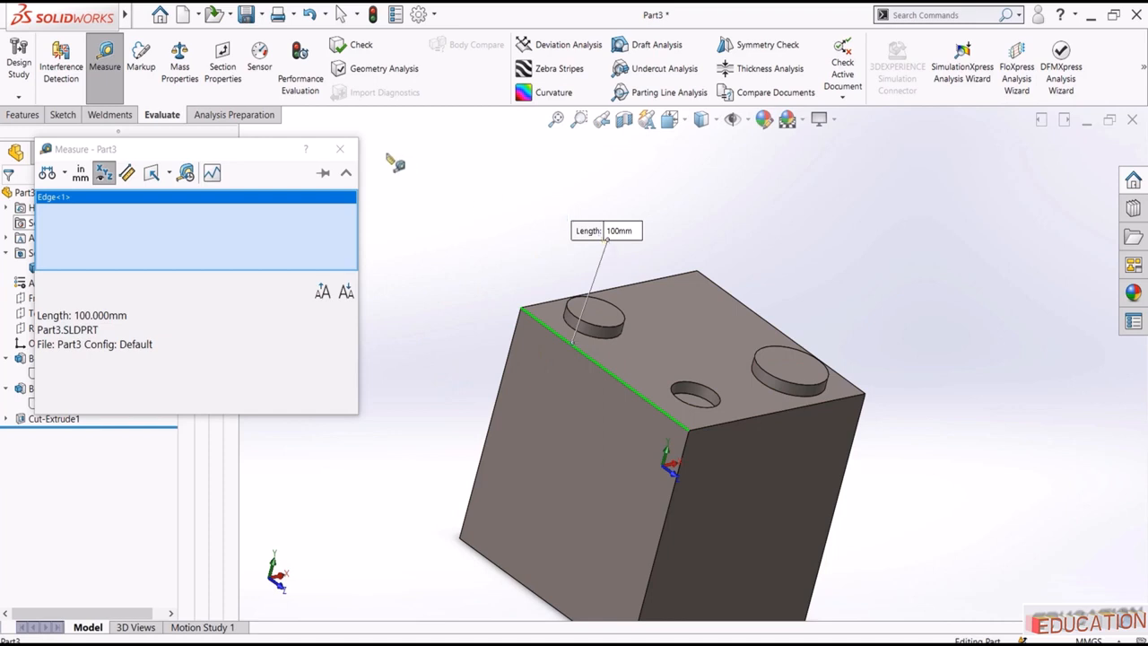
left_click(340, 149)
Step: Measure the XYZ coordinates of the cube's top corner vertex nearest the smaller boss, and close the measurement
left_click(105, 59)
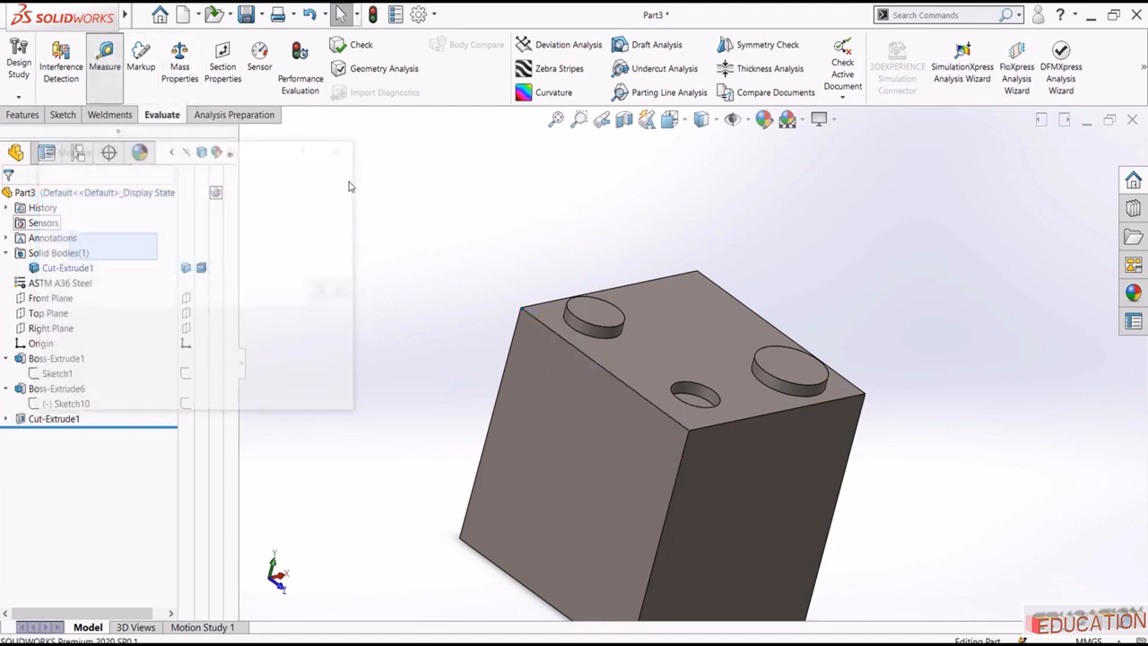
left_click(523, 310)
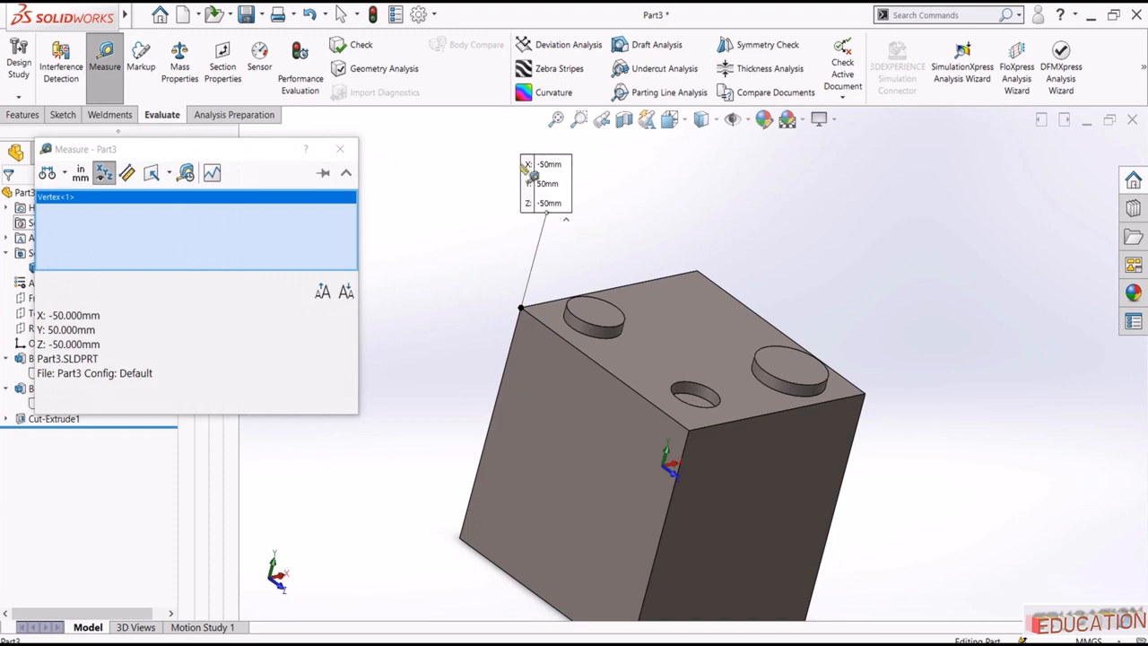
left_click(451, 197)
left_click(346, 152)
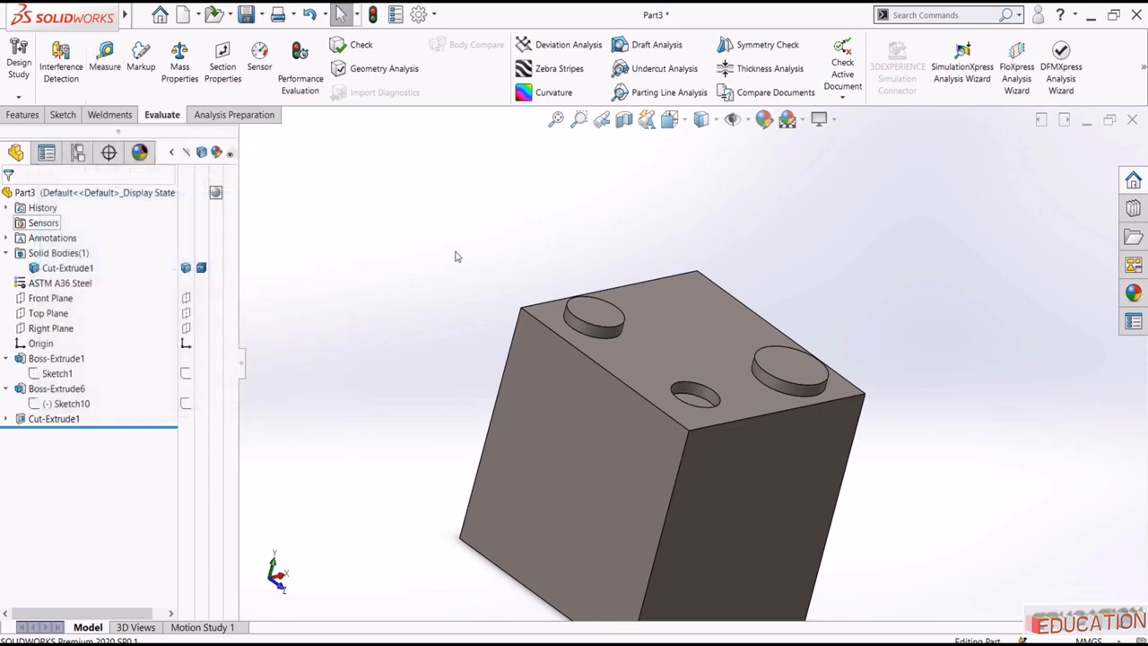
Step: Measure the distance between two opposite side faces of the cube, examine the deltas and total area, and close the measurement
left_click(104, 59)
left_click(640, 435)
middle_click_drag(640, 435, 484, 421)
left_click(777, 398)
scroll(739, 408, "up", 4)
middle_click_drag(700, 350, 741, 316)
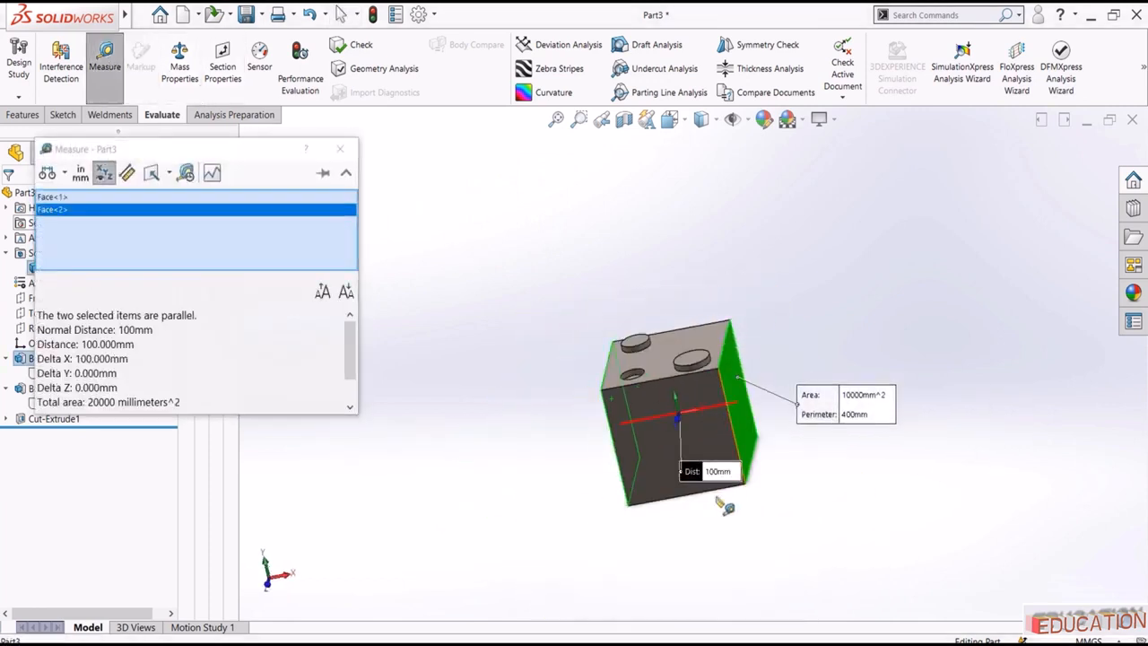
left_click(104, 173)
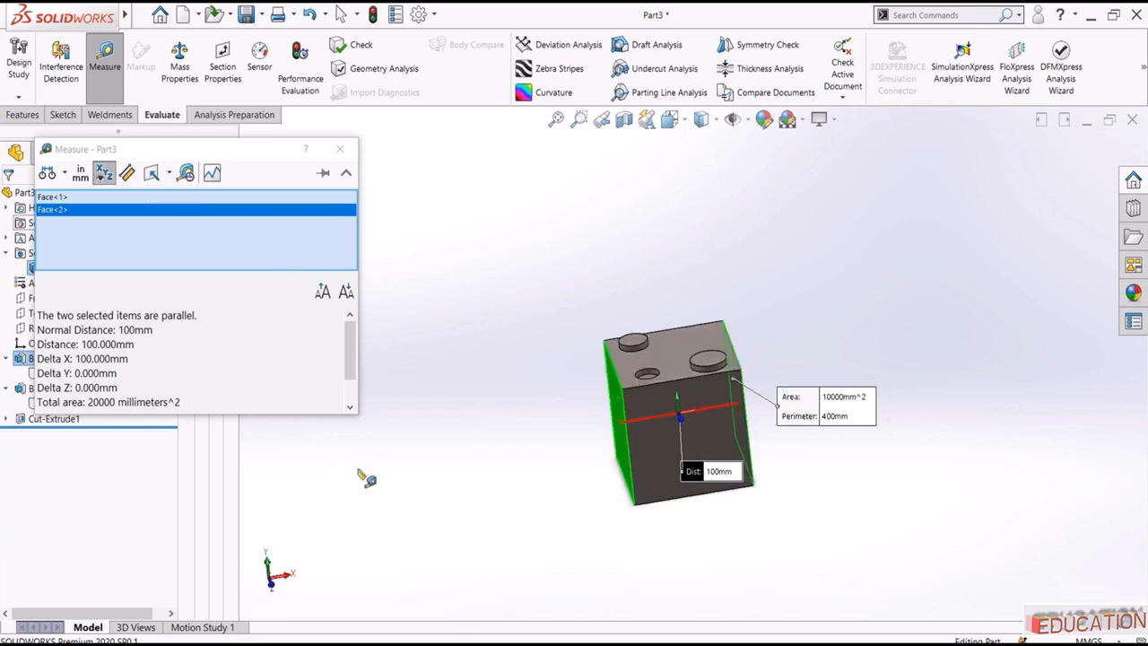
left_click(134, 401)
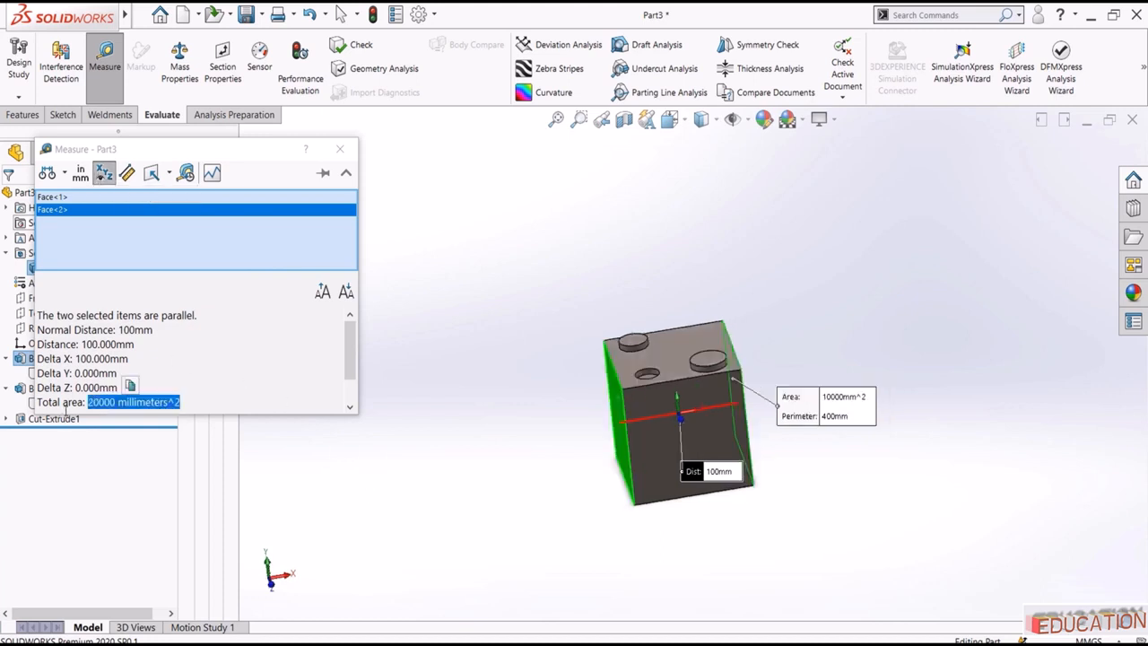
middle_click_drag(408, 409, 438, 408)
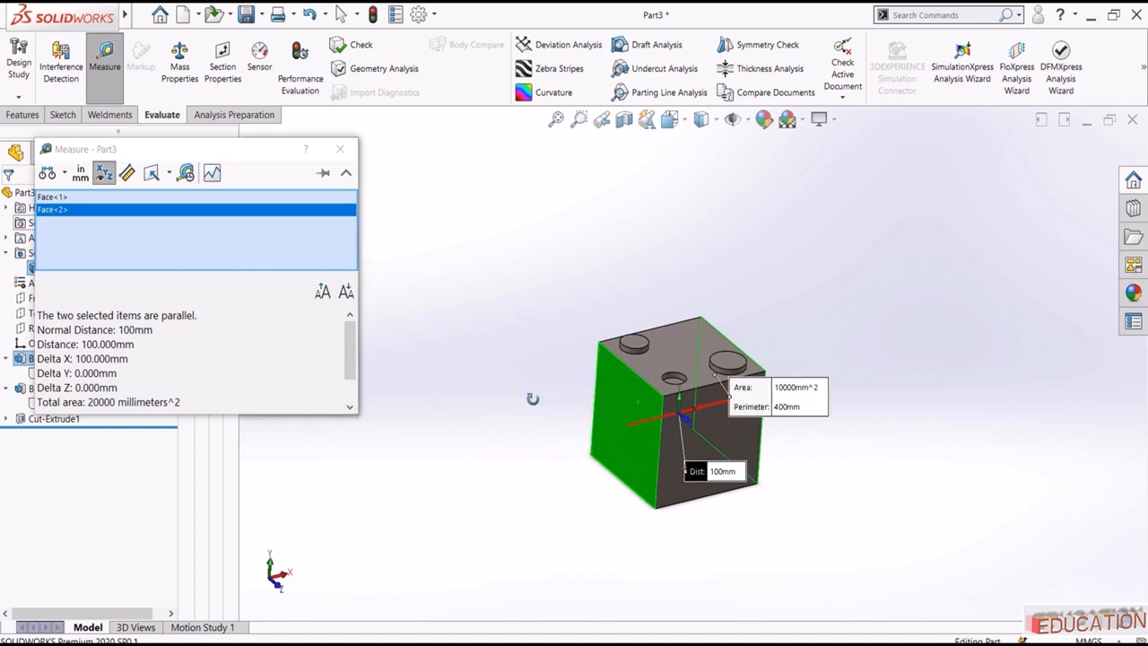
middle_click_drag(533, 399, 628, 404)
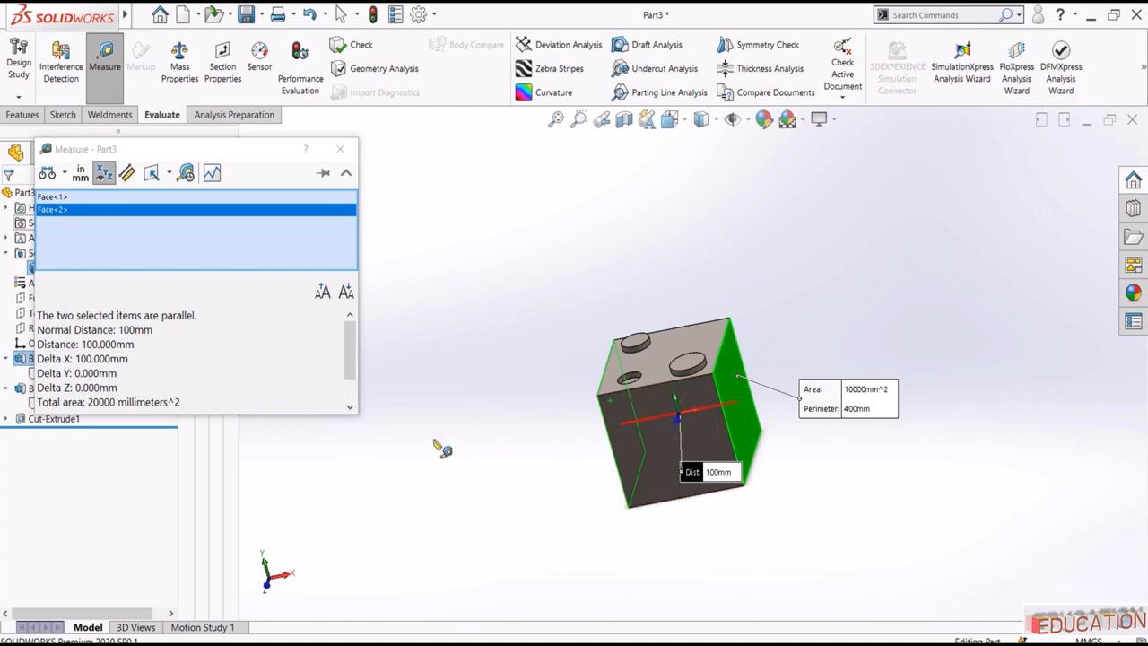
left_click(340, 149)
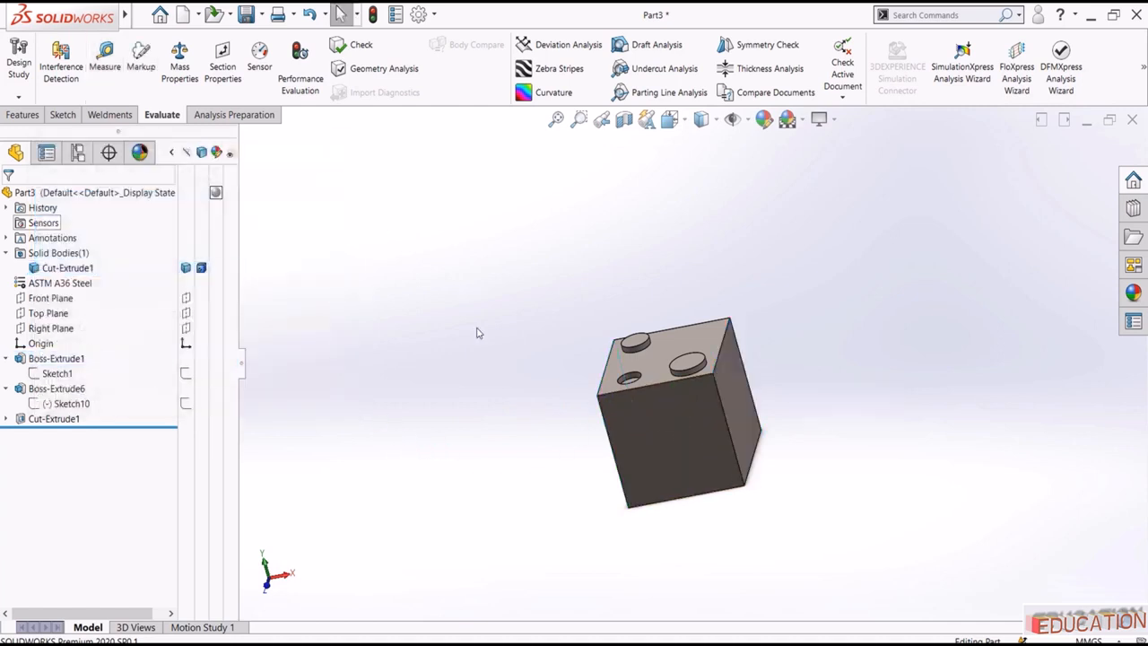
Step: Measure the relationship between the cube's front face and its adjacent side face, and close the measurement
left_click(105, 58)
left_click(668, 431)
middle_click_drag(668, 430, 695, 482)
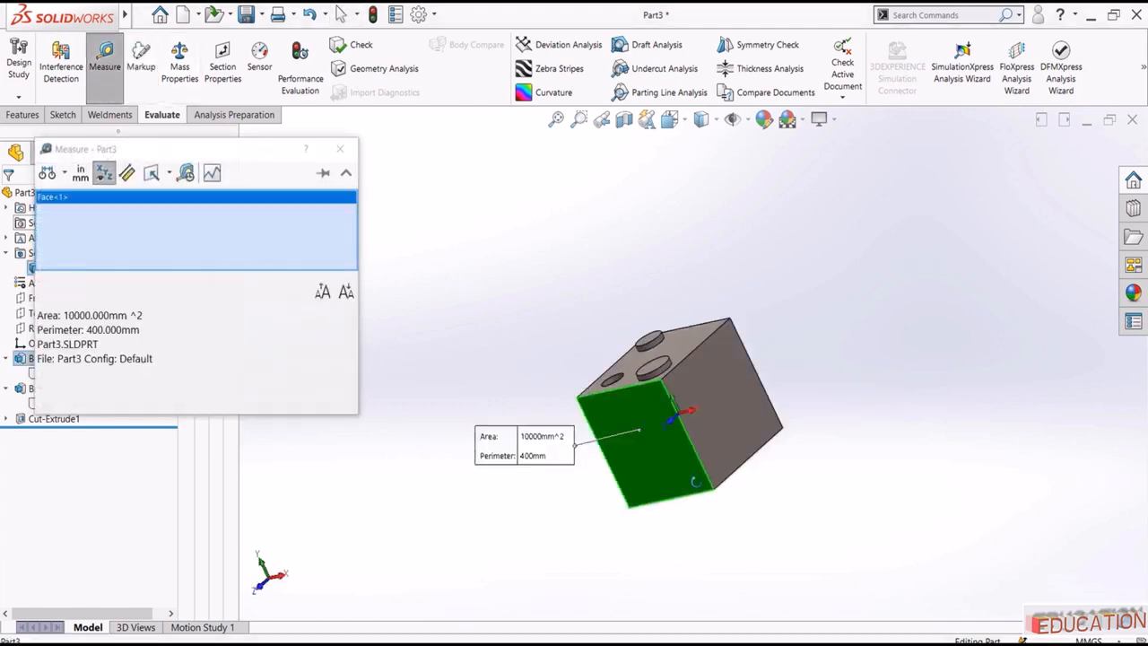
left_click(732, 417)
middle_click_drag(487, 530, 509, 534)
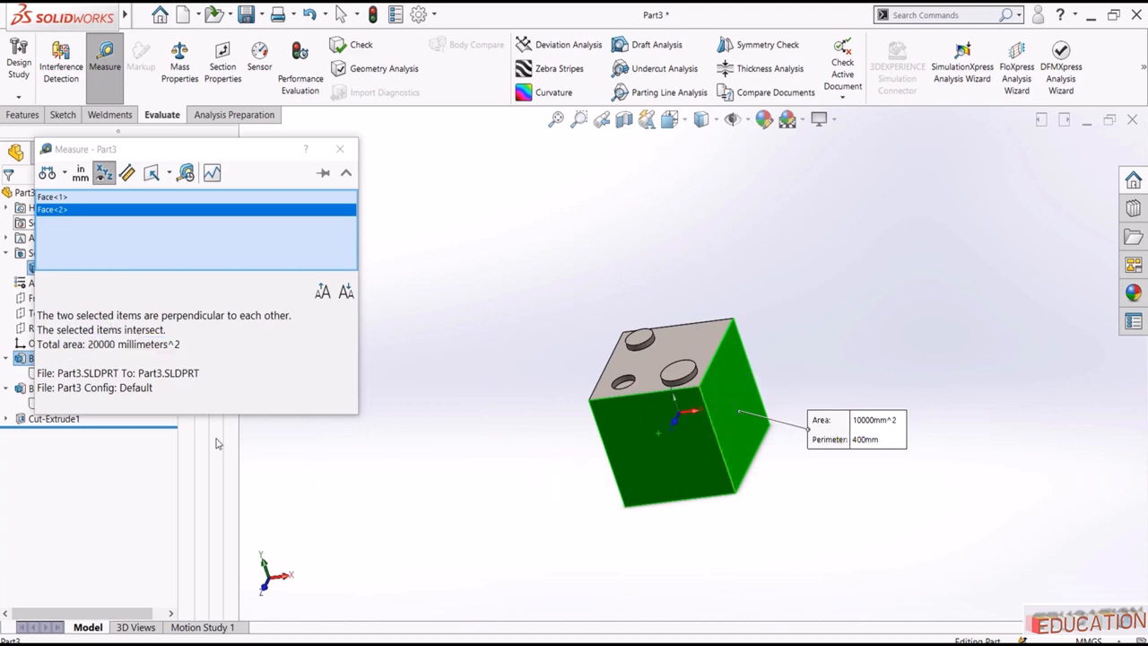
left_click(340, 149)
left_click(477, 359)
Step: Measure the distance from the cube's vertical front edge to the opposite side face, and end the measurement
left_click(105, 61)
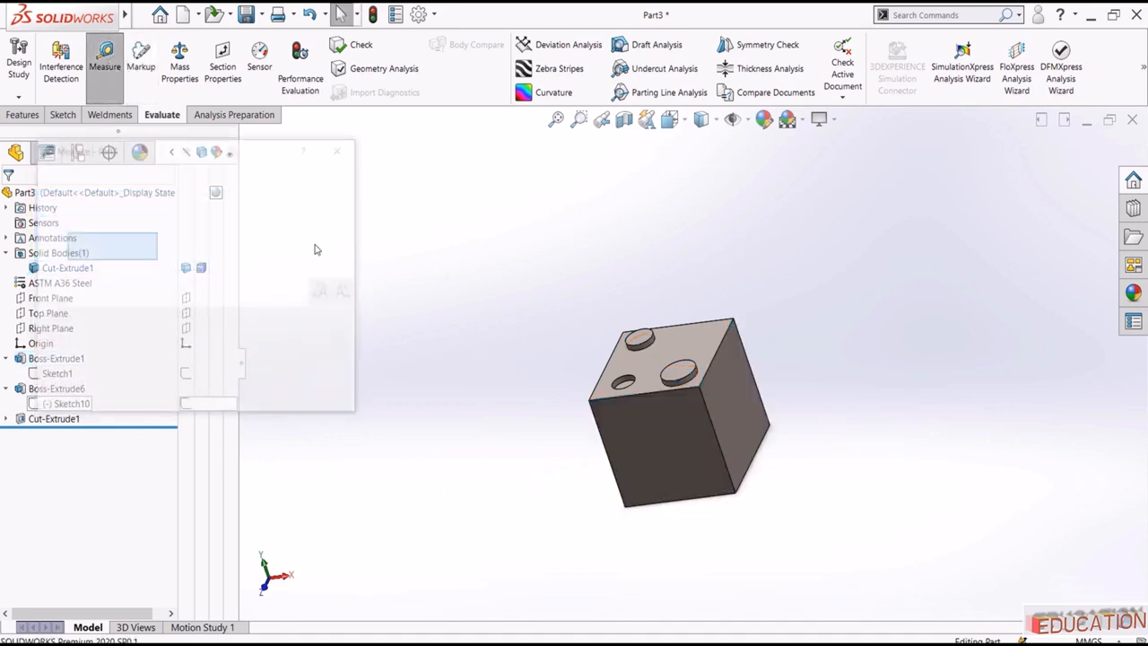
left_click(728, 441)
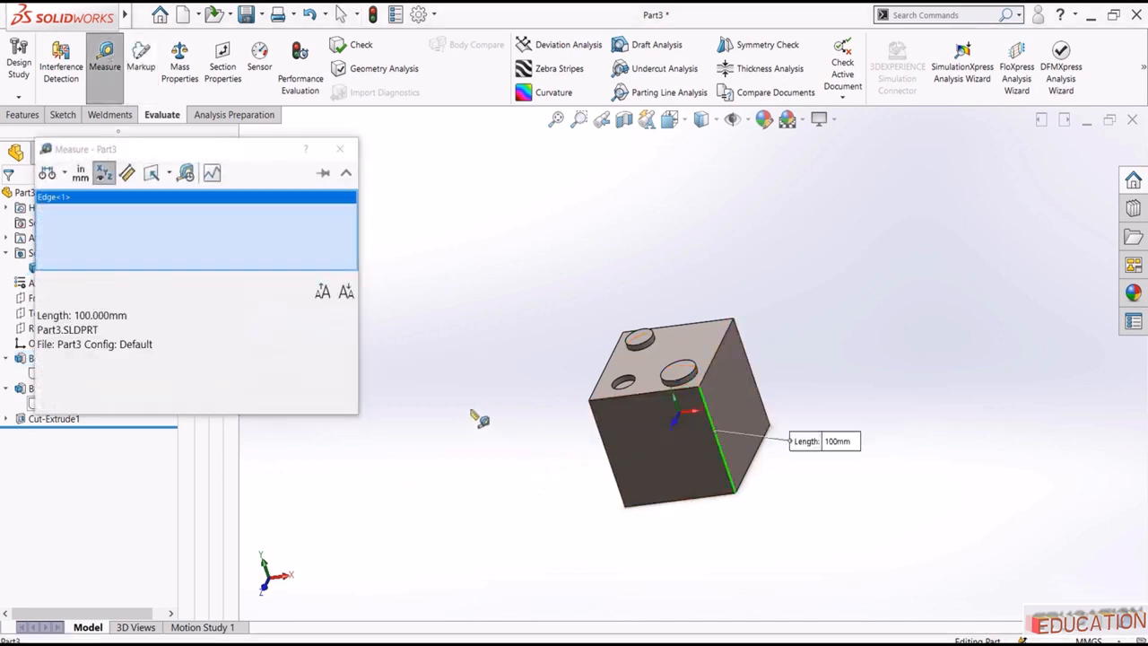
middle_click_drag(476, 416, 538, 410)
left_click(615, 410)
middle_click_drag(500, 451, 448, 467)
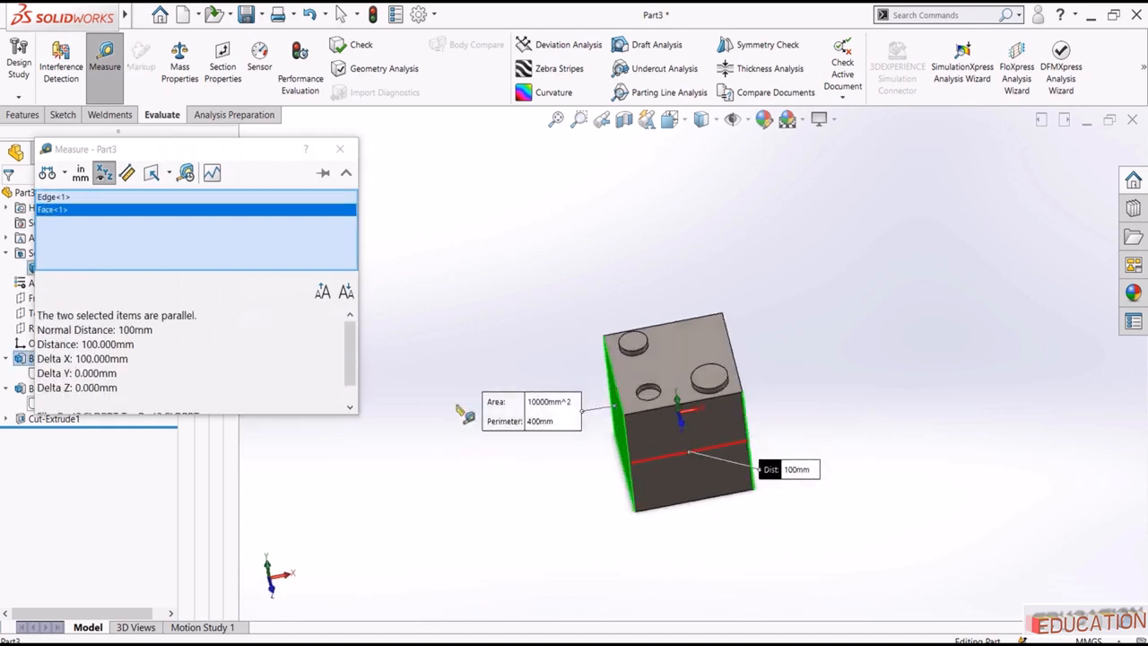
left_click(451, 297)
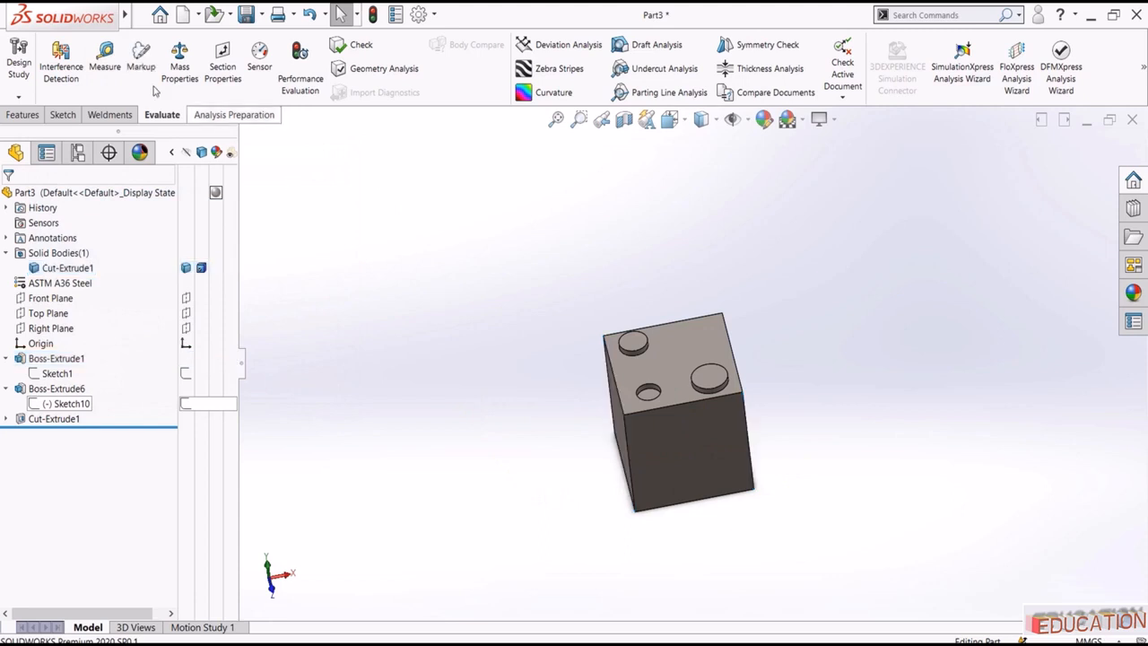
Step: Measure the distance between the cube's top front corner and the diagonally opposite bottom rear corner
left_click(104, 58)
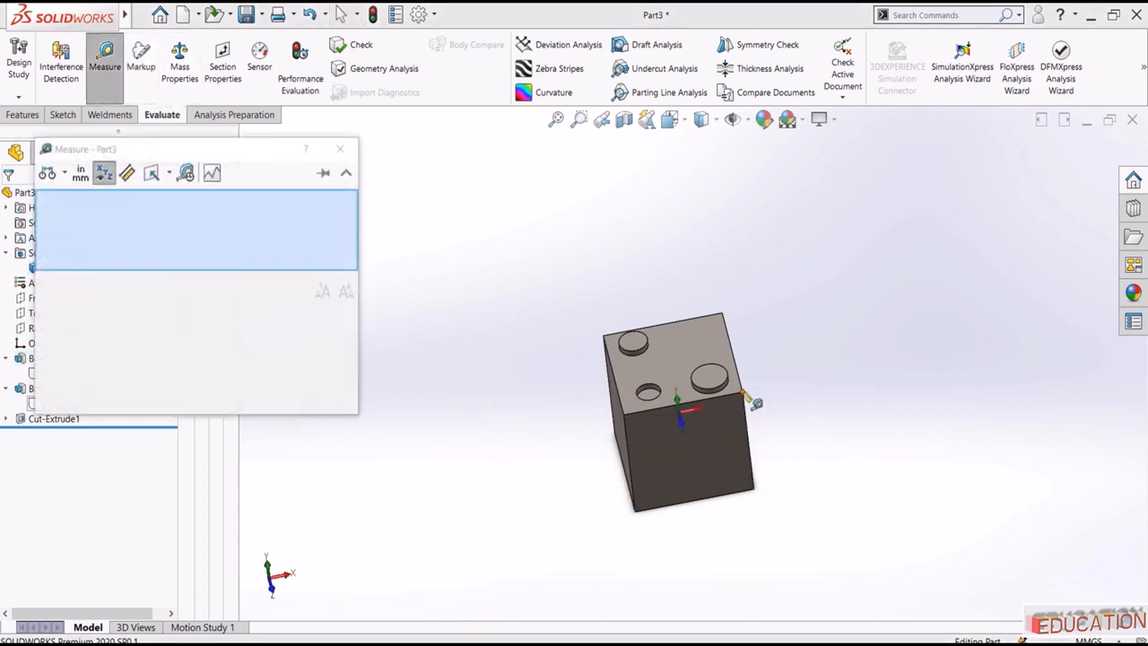
left_click(744, 394)
middle_click_drag(593, 493, 619, 467)
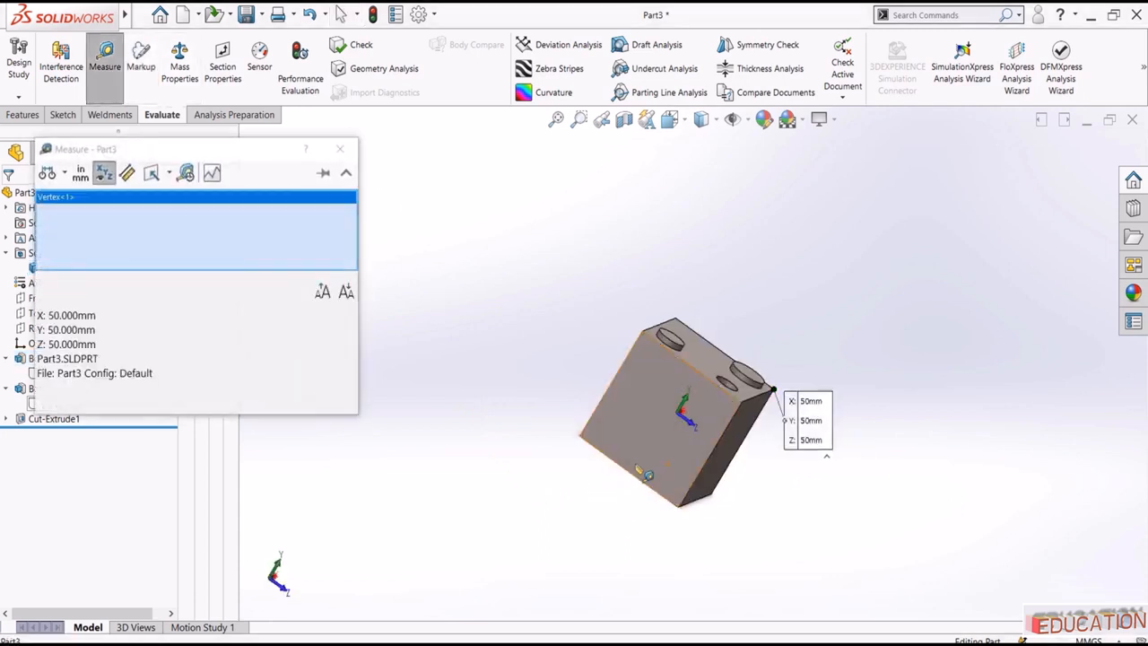
left_click(585, 441)
middle_click_drag(546, 310, 474, 279)
Step: Spread the distance, delta and coordinate callouts clear of the cube, examine the diagonal from several angles, and close the measurement
left_click_drag(614, 429, 595, 170)
left_click_drag(617, 477, 381, 453)
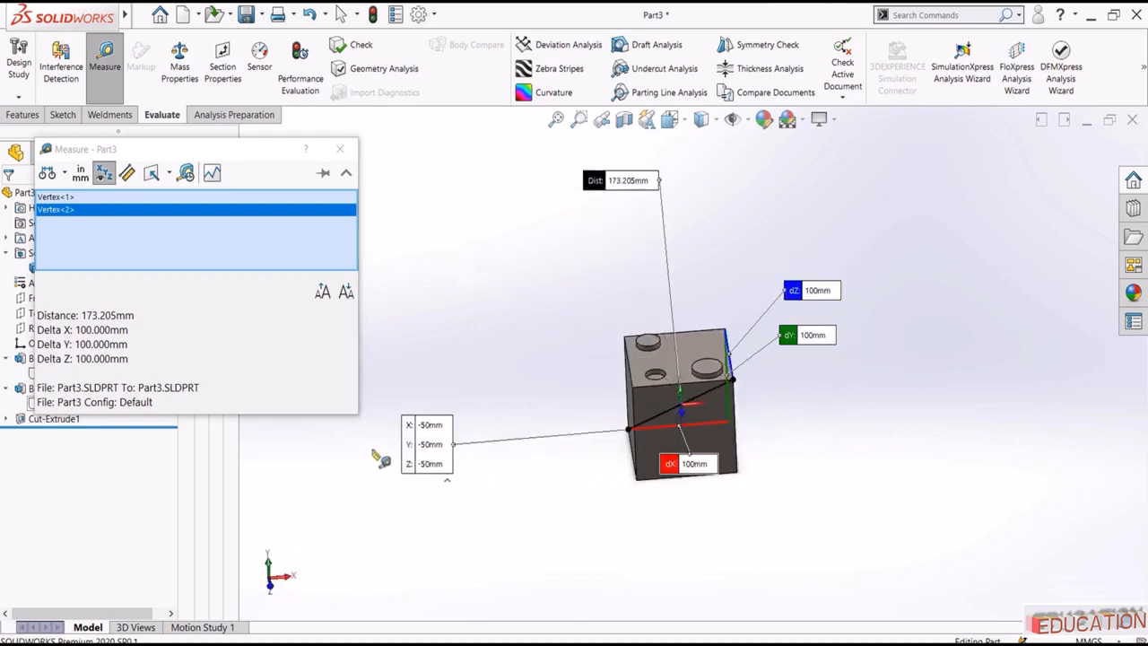
left_click_drag(683, 475, 672, 568)
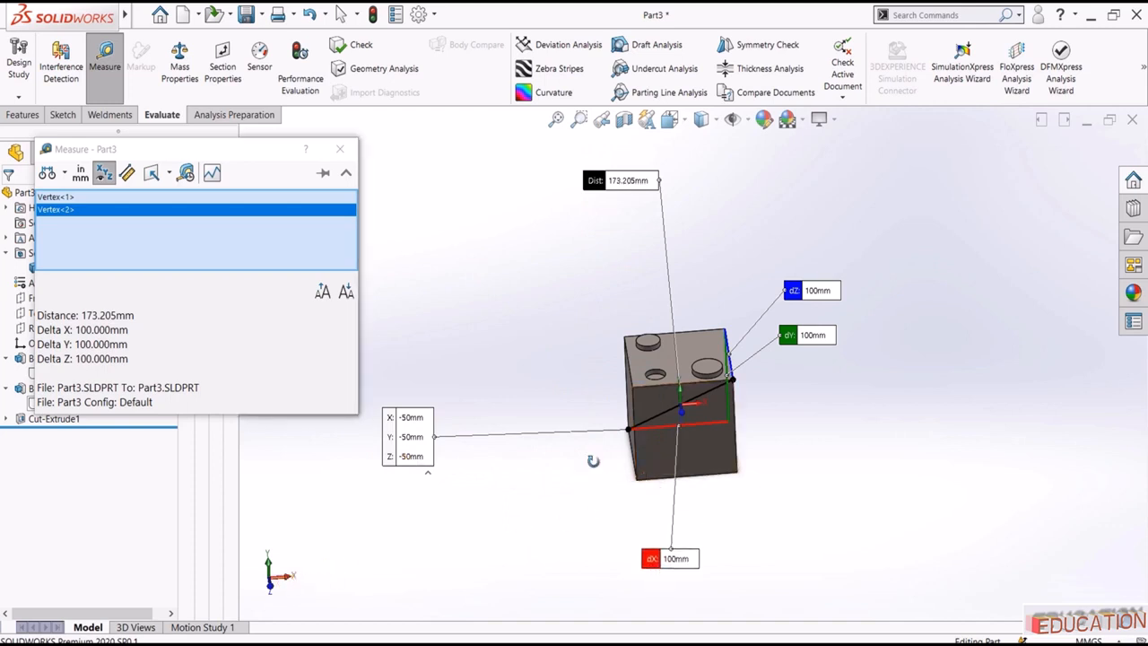
middle_click_drag(592, 462, 596, 474)
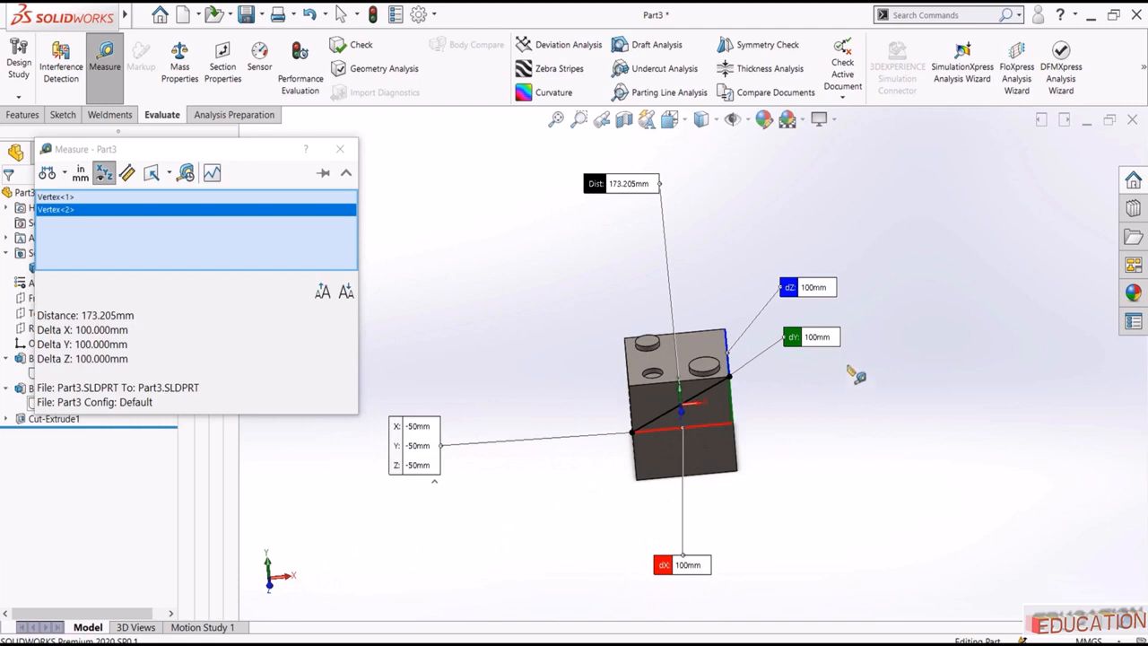
left_click_drag(829, 339, 883, 481)
middle_click_drag(758, 389, 749, 354)
middle_click_drag(776, 390, 814, 370)
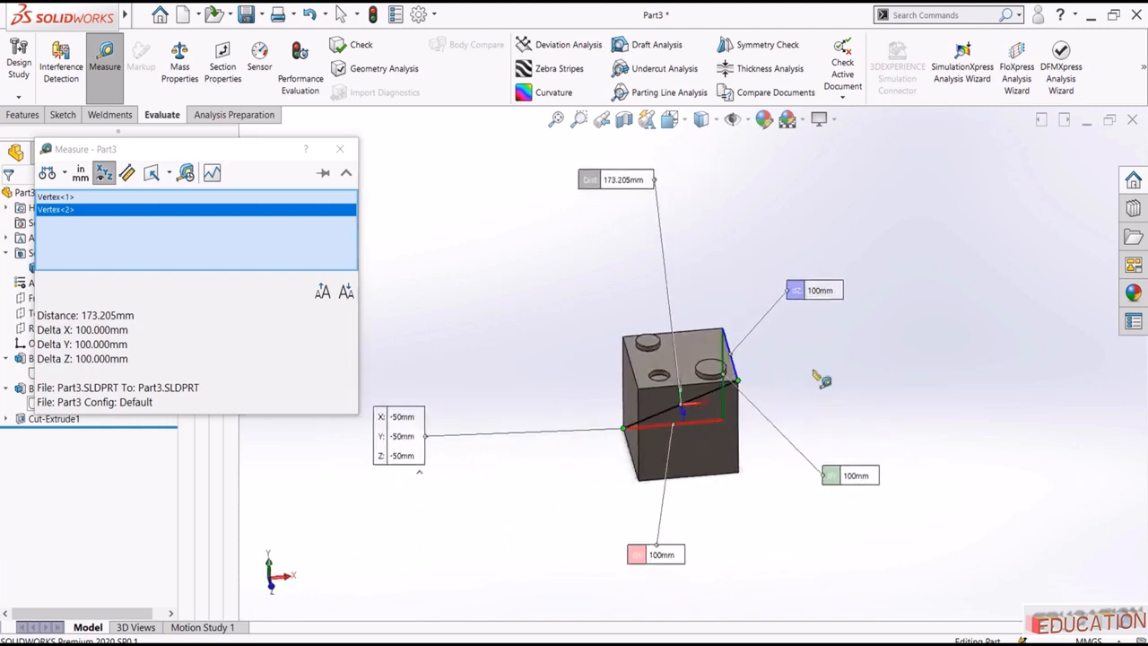
left_click_drag(807, 294, 853, 279)
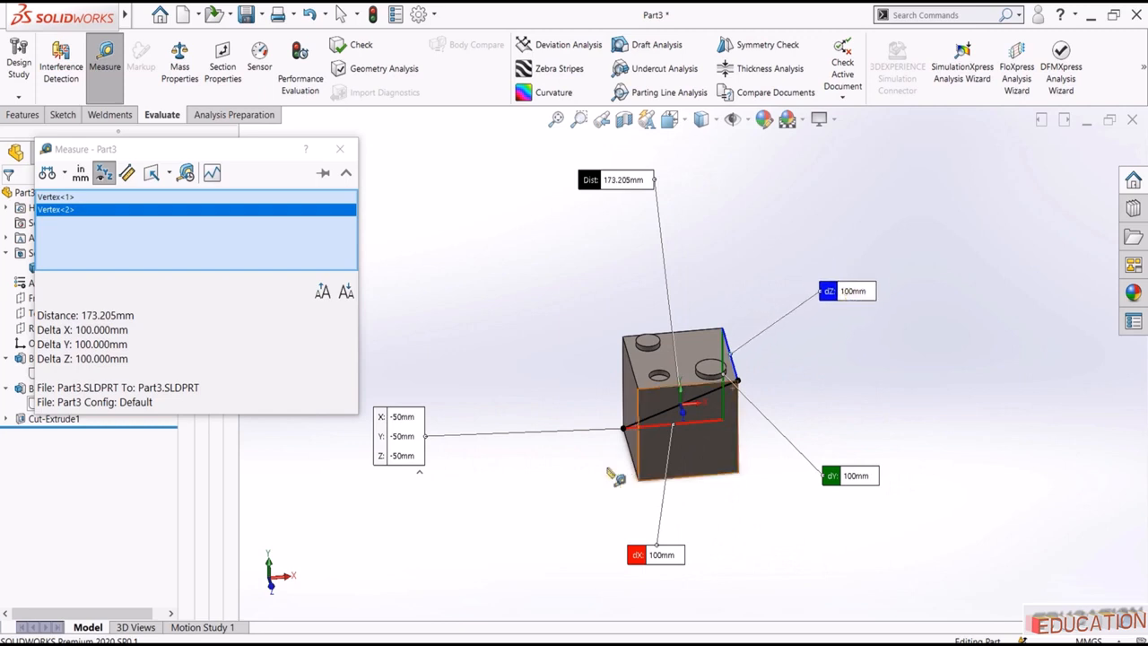
middle_click_drag(617, 477, 568, 506)
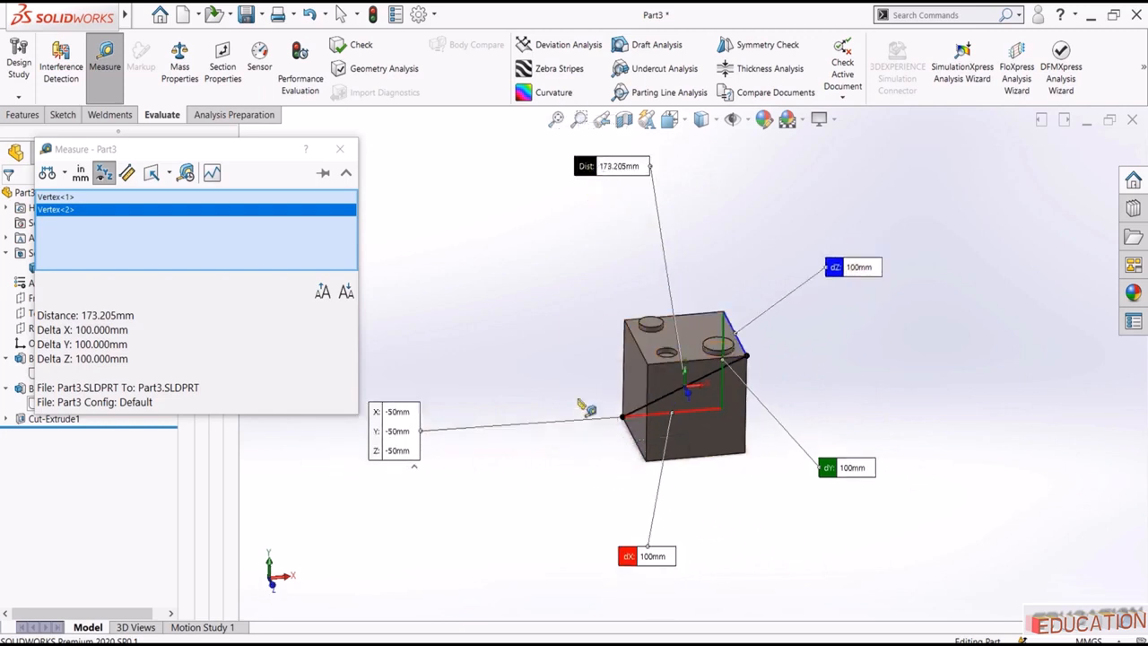
left_click_drag(601, 168, 526, 291)
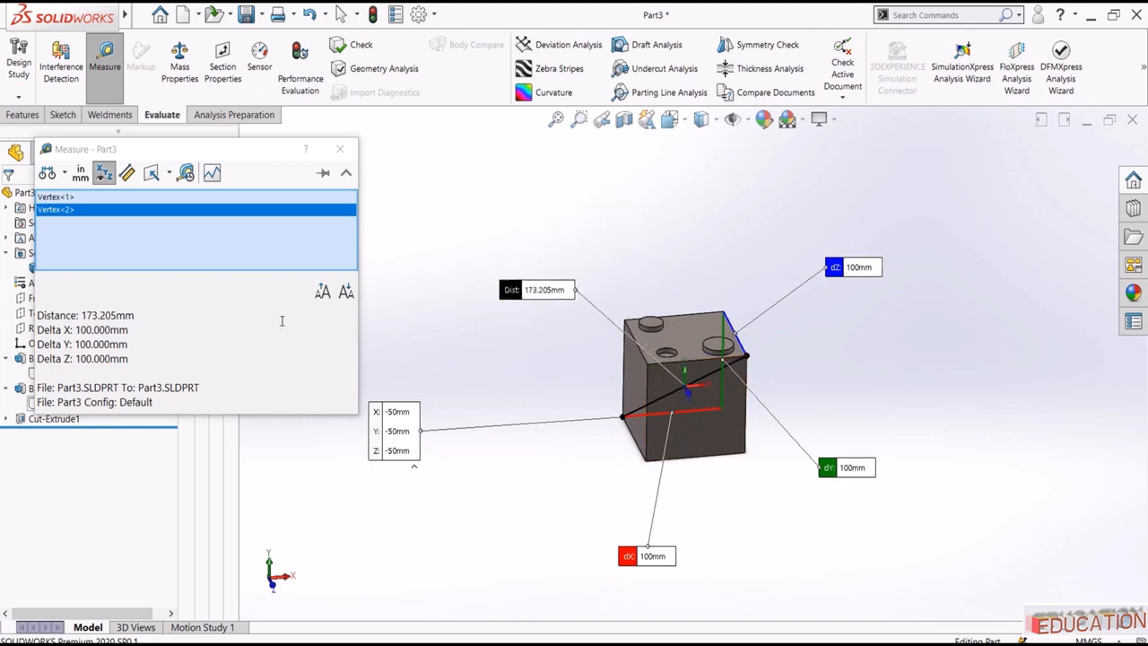
left_click(340, 148)
Step: Measure the center distance between the top faces of the larger and smaller bosses, close the measurement and clear the selection
left_click(105, 55)
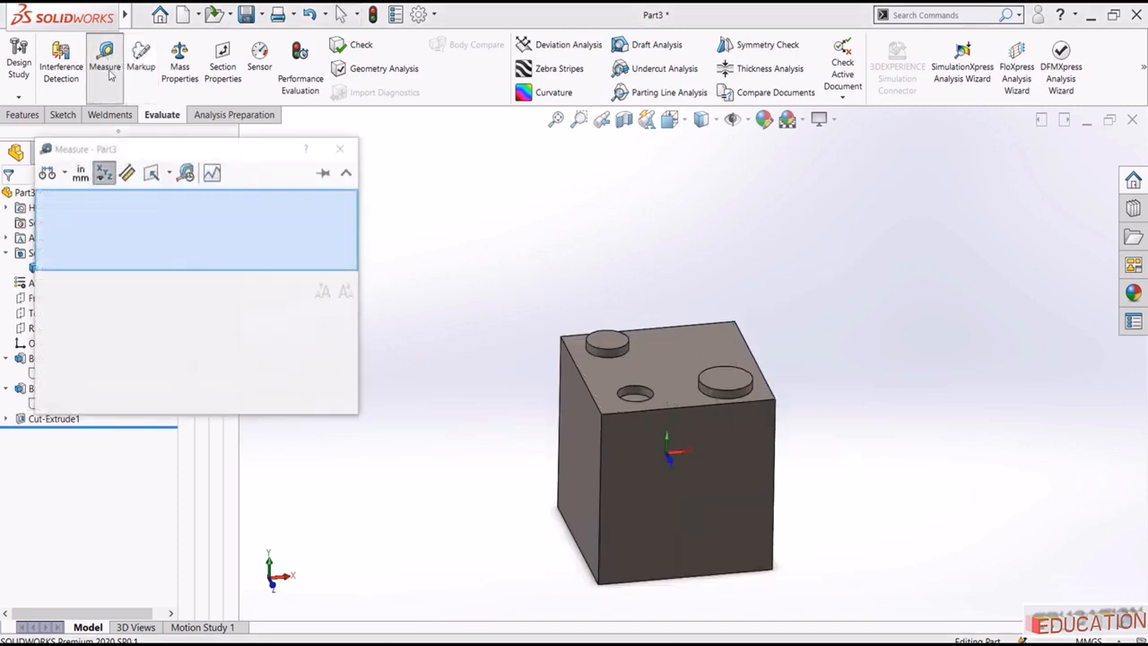
scroll(715, 395, "down", 5)
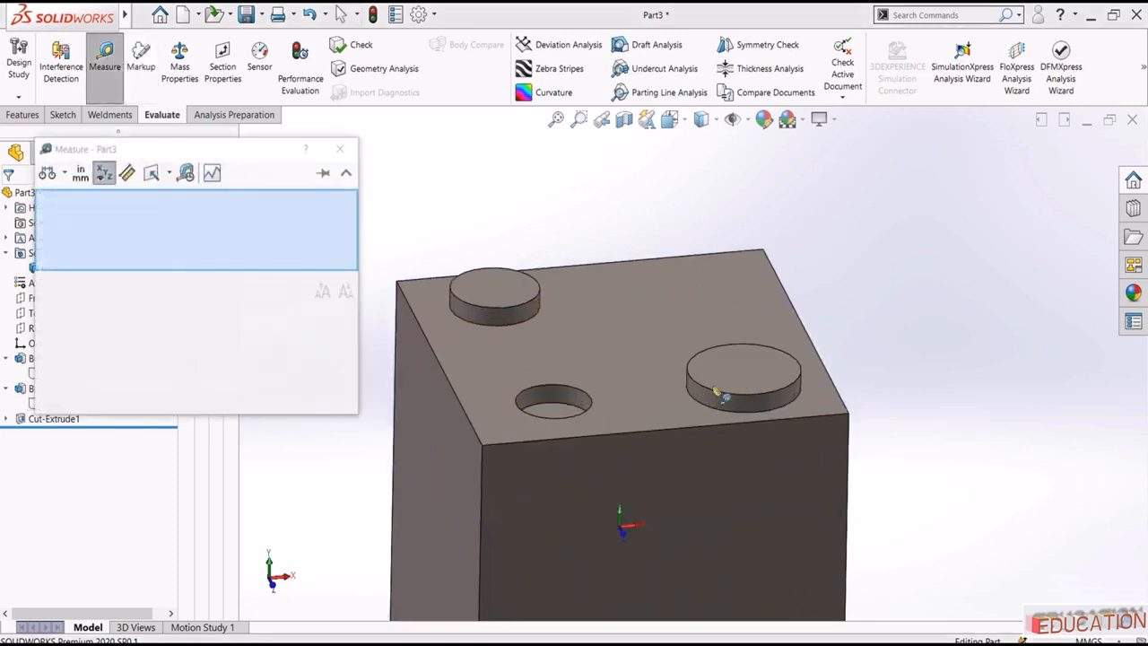
left_click(715, 395)
scroll(717, 391, "up", 2)
left_click(555, 310)
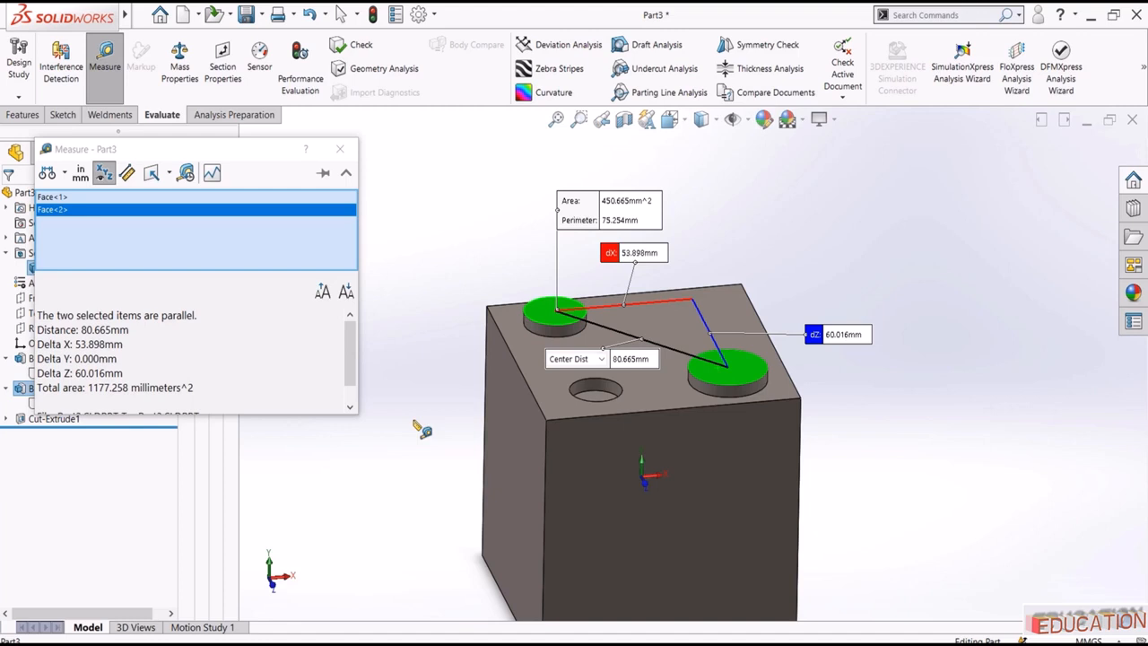
middle_click_drag(421, 430, 401, 364)
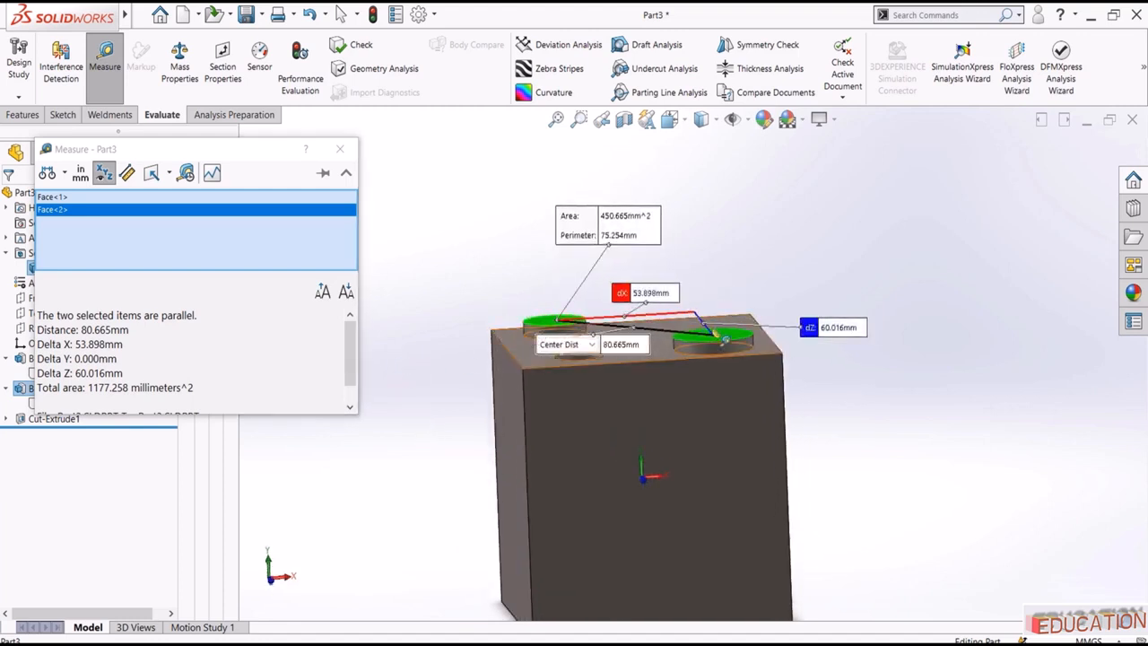
left_click(340, 149)
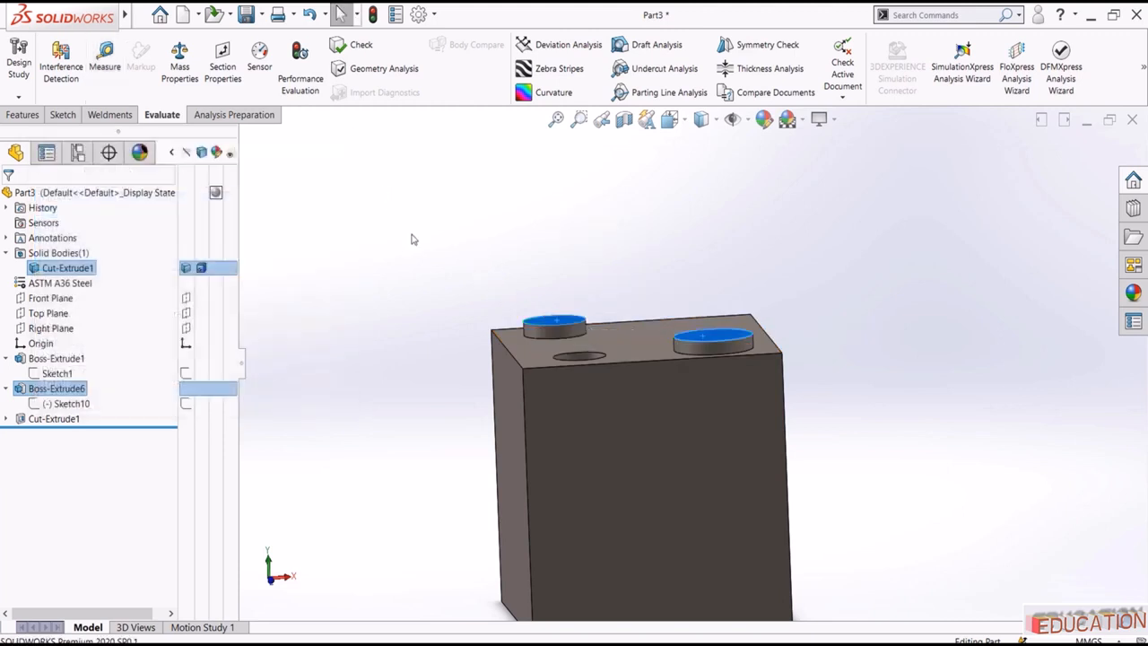
left_click(410, 238)
Step: Measure the distance from the smaller boss's top face to the bottom face of the hole
left_click(104, 66)
middle_click_drag(494, 222, 519, 292)
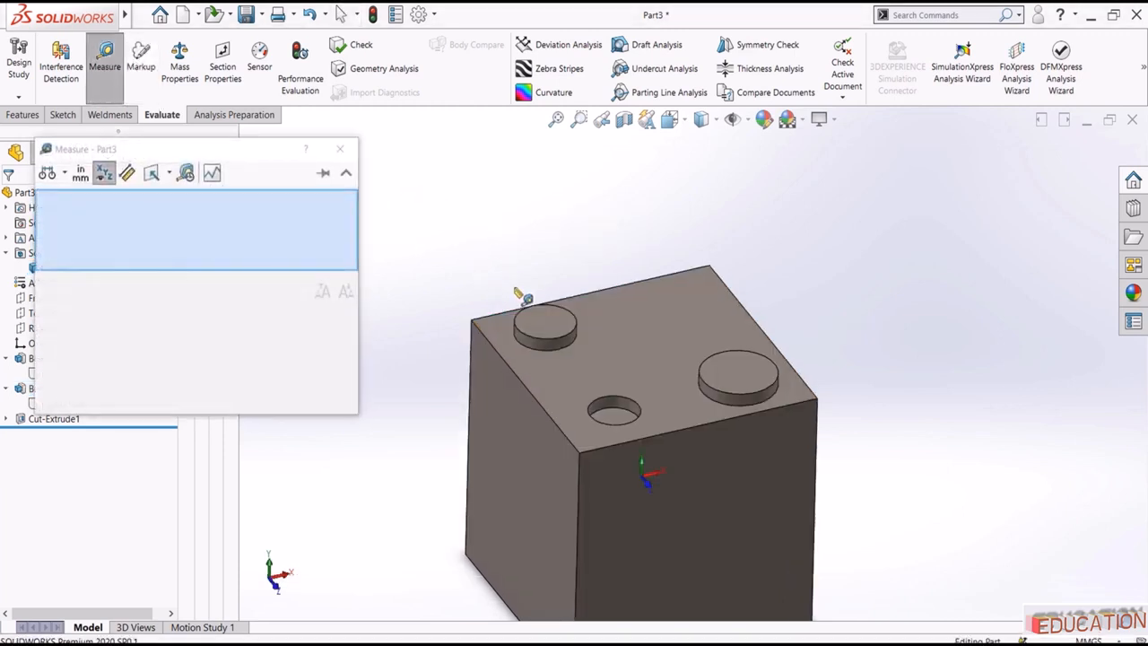
left_click(534, 323)
left_click(618, 420)
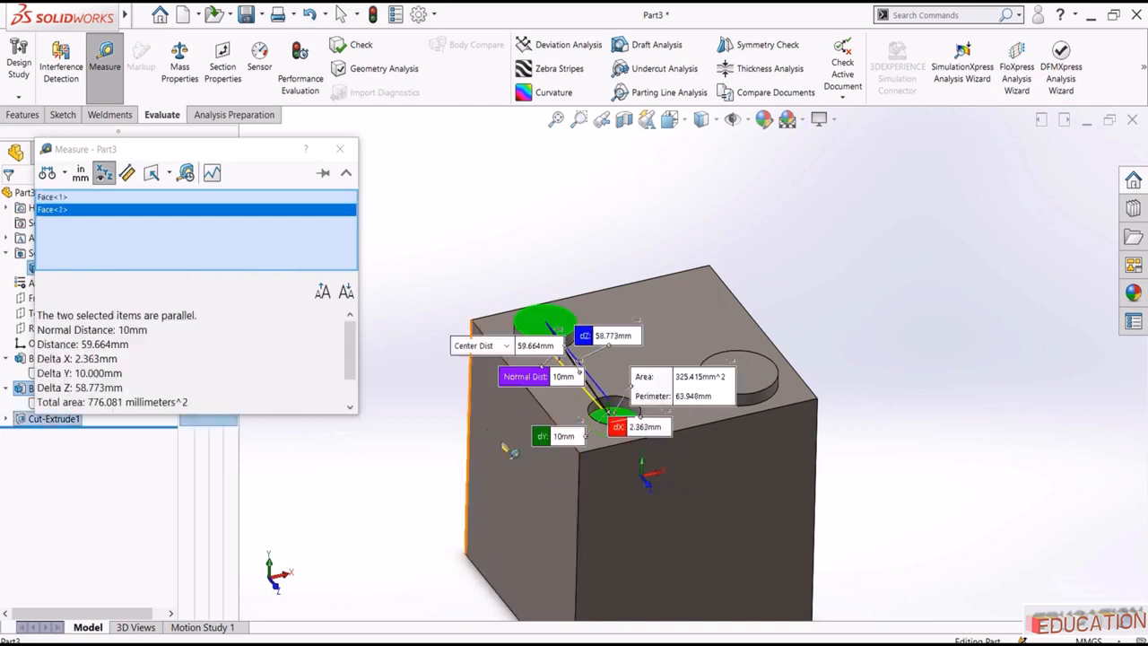
Step: Move the dY, center distance, dZ and dX callouts away from the cube to examine them, and clear the measured faces
scroll(675, 436, "down", 3)
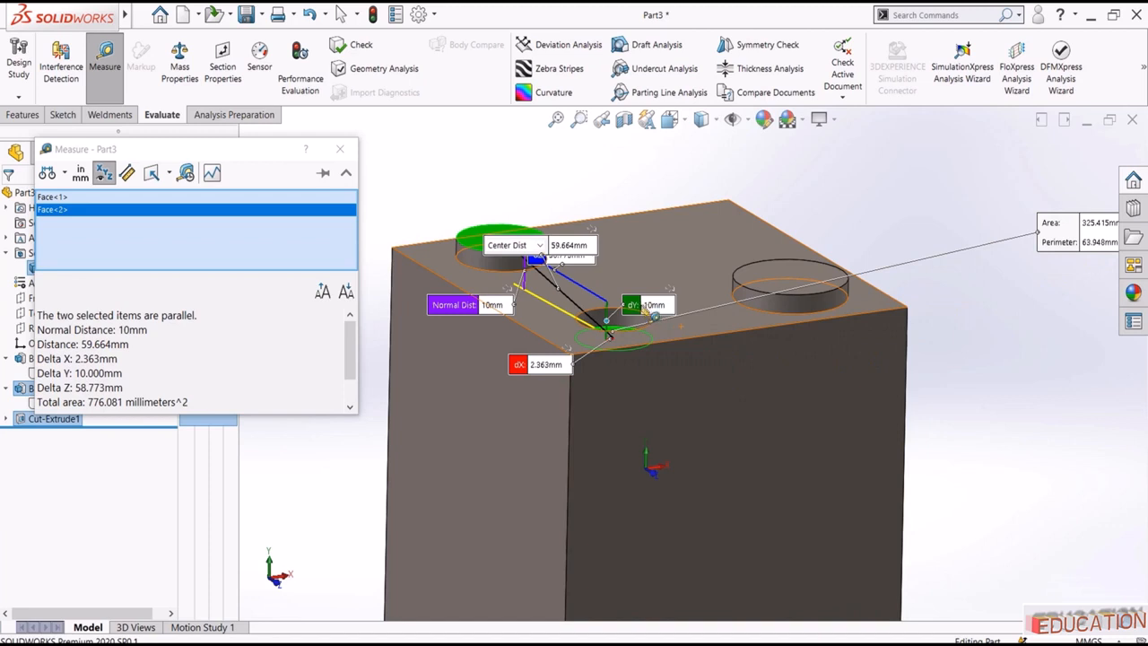
left_click_drag(648, 313, 904, 159)
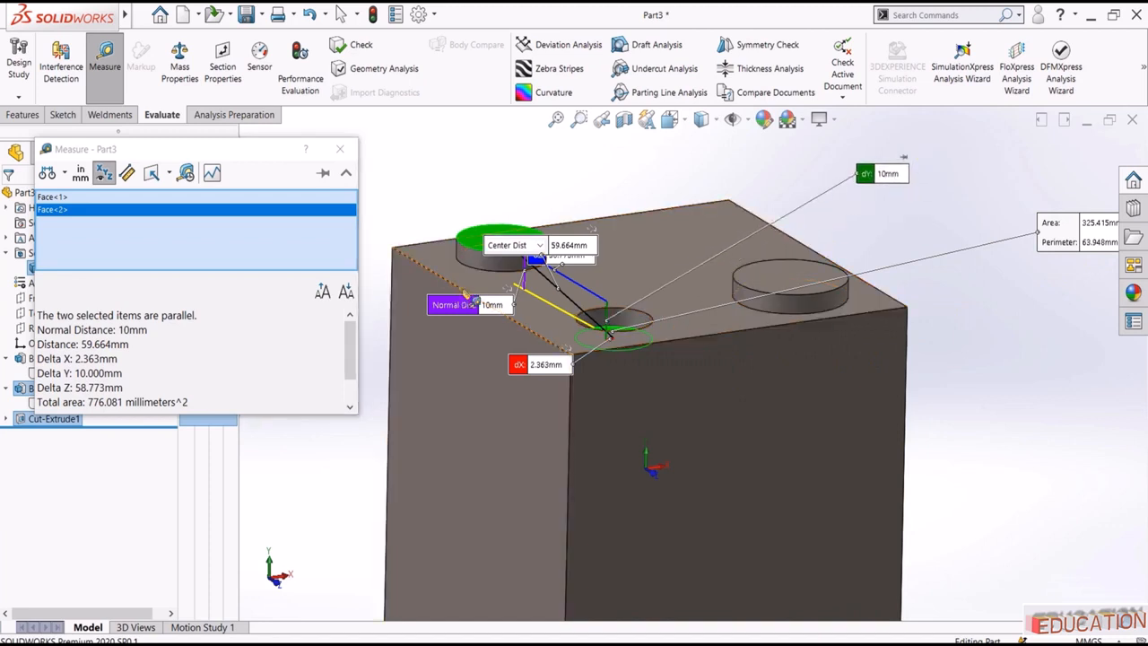
left_click_drag(579, 245, 732, 162)
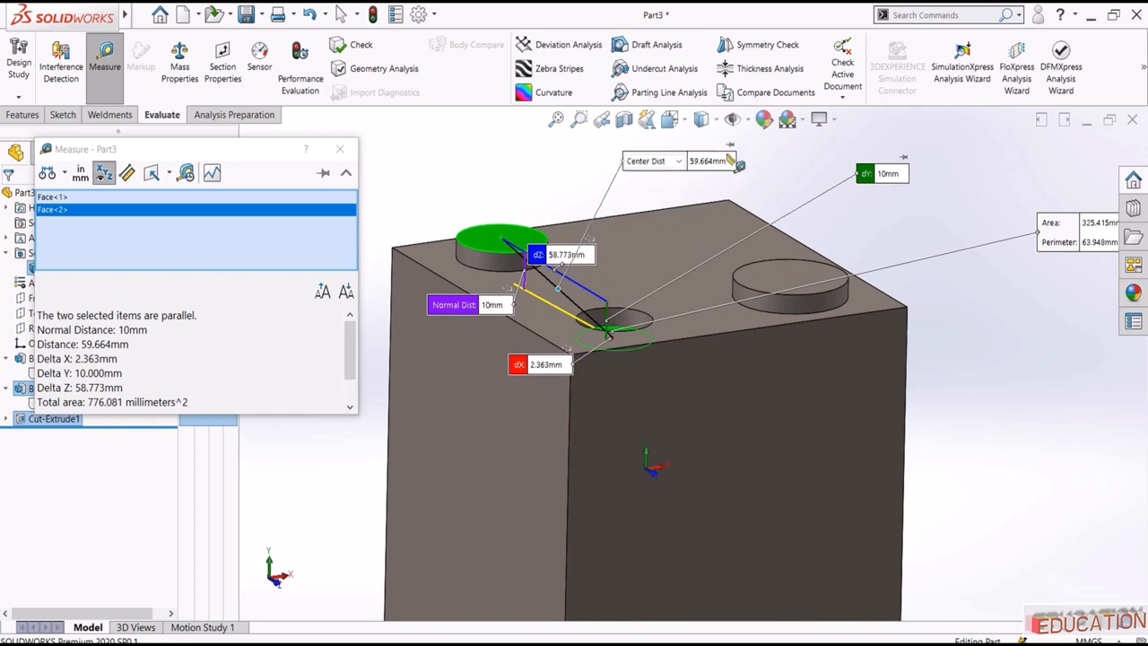
left_click_drag(583, 262, 532, 172)
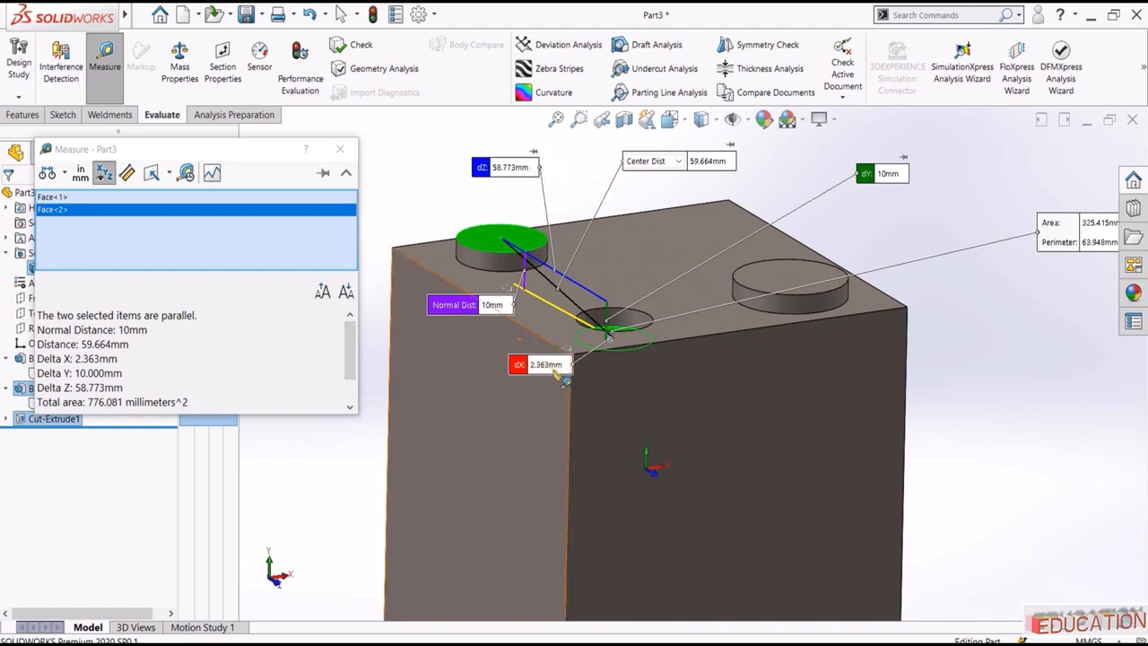
left_click_drag(566, 378, 1042, 434)
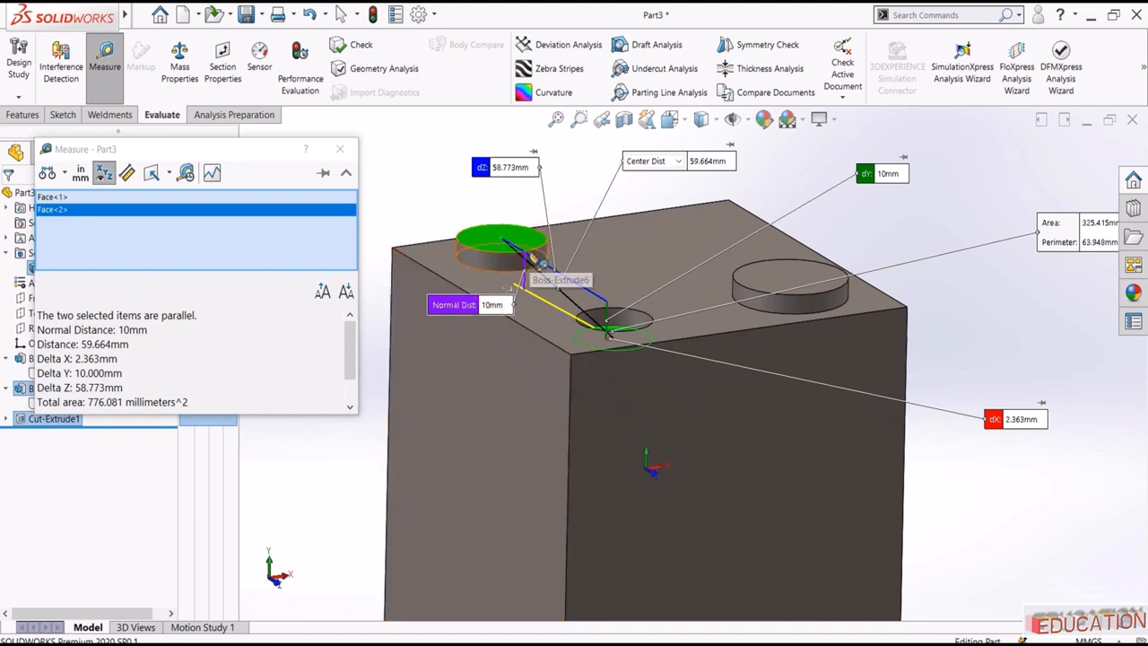
mouse_move(568, 373)
middle_mouse_down()
mouse_move(626, 405)
mouse_move(567, 370)
mouse_move(576, 362)
middle_mouse_up()
left_click(532, 173)
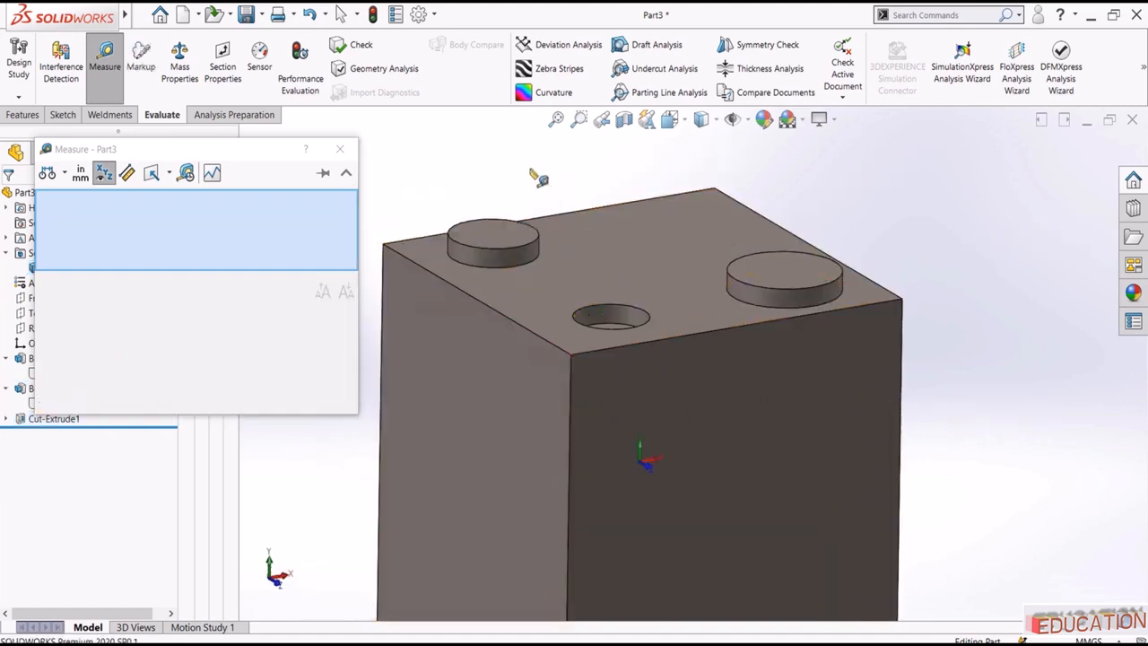
Step: Measure between the top faces of the two bosses and switch the distance type to Min Dist
middle_click_drag(531, 170, 491, 205)
scroll(491, 206, "up", 1)
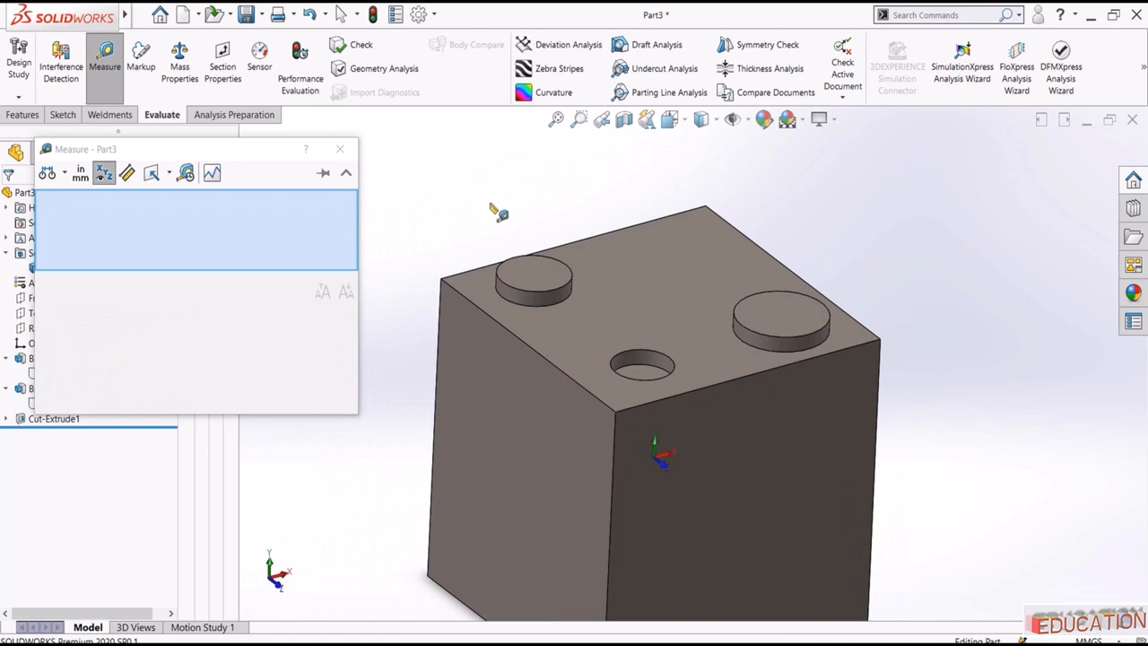
left_click(529, 282)
left_click(781, 315)
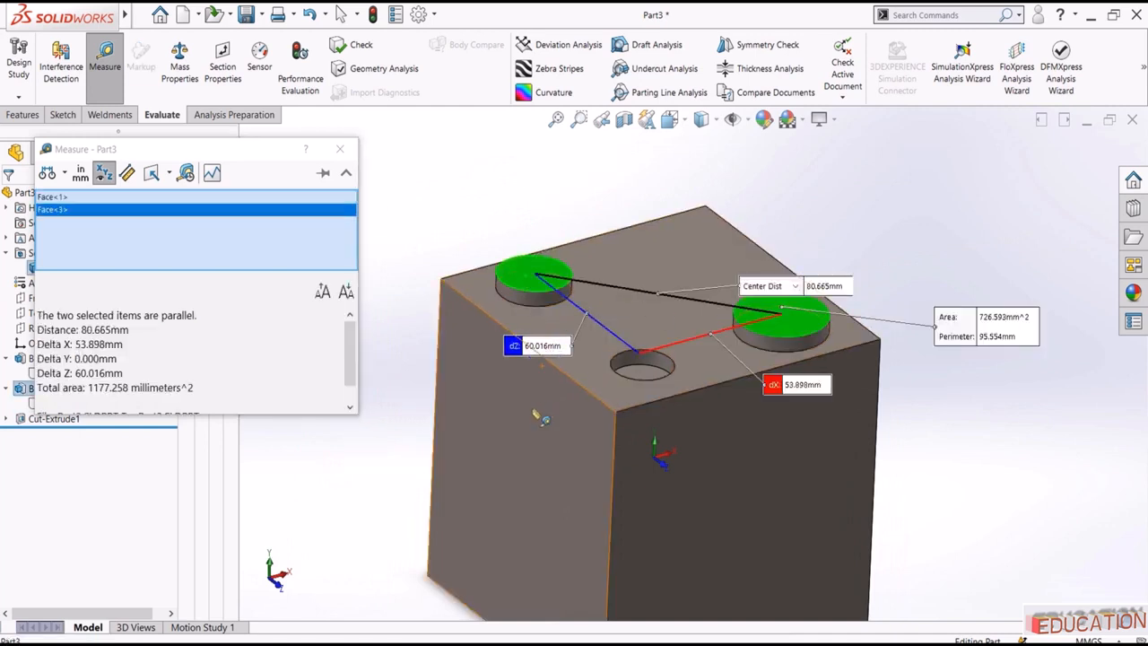
left_click(793, 288)
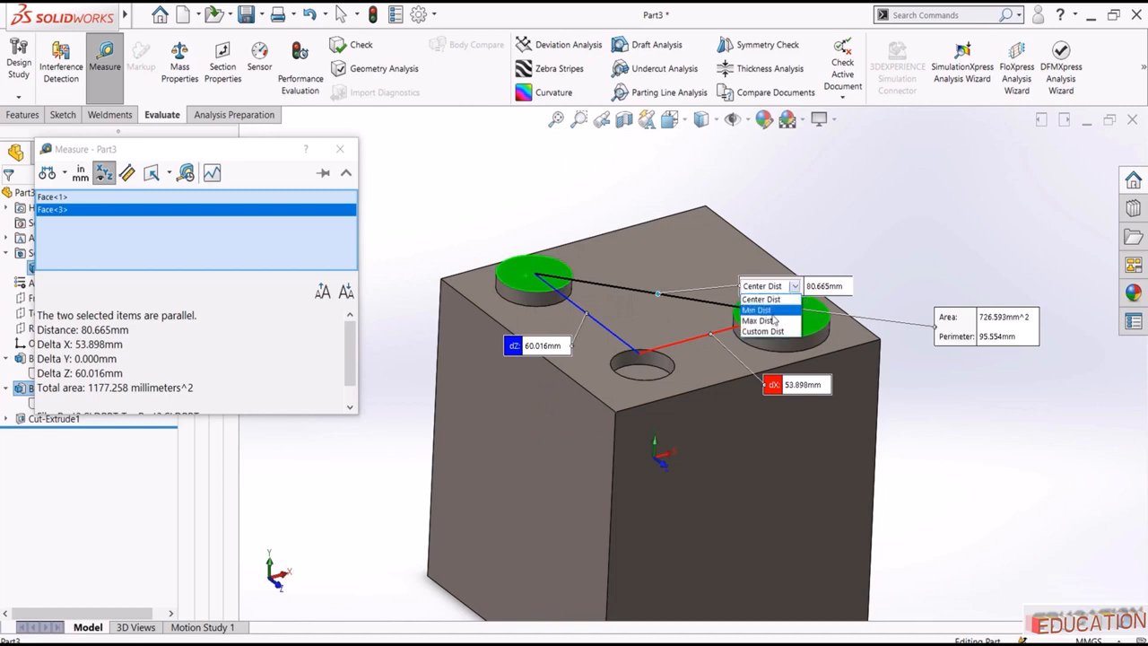
left_click(771, 310)
scroll(583, 282, "down", 1)
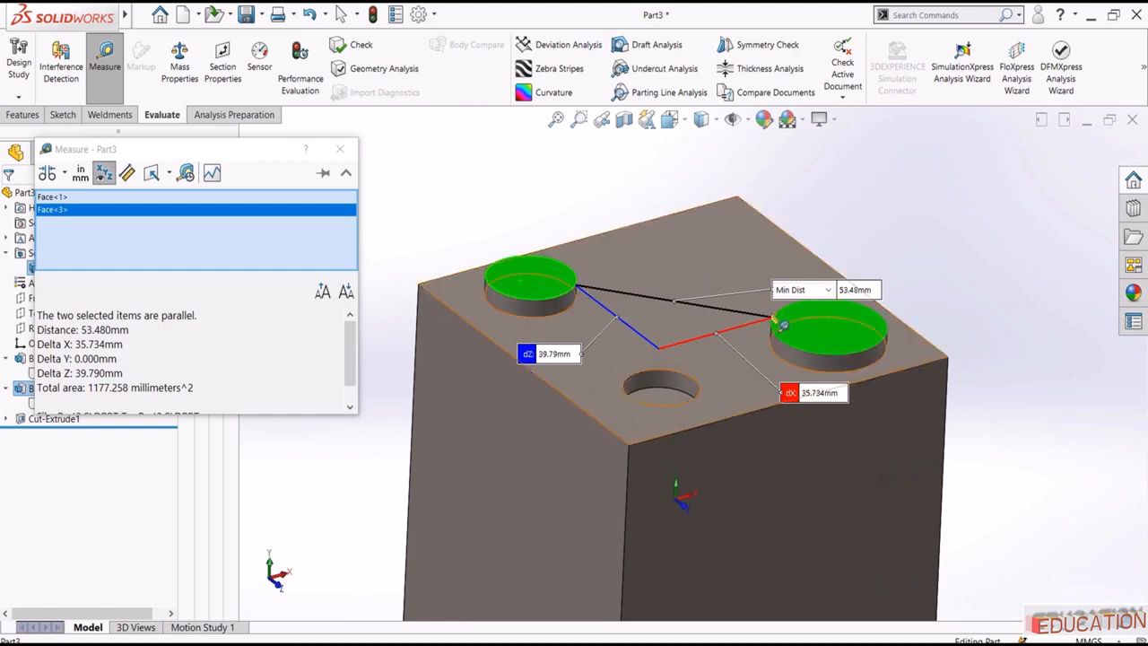
Step: Switch the distance between the bosses to Max Dist, close the measurement and clear the selection
left_click(818, 290)
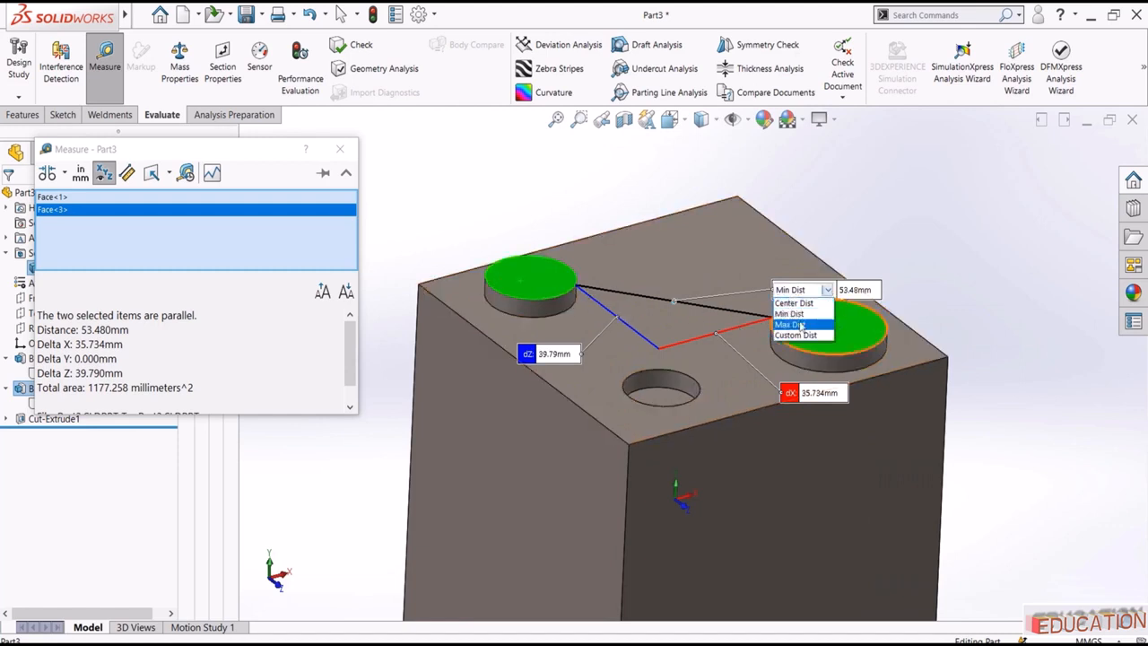
left_click(790, 324)
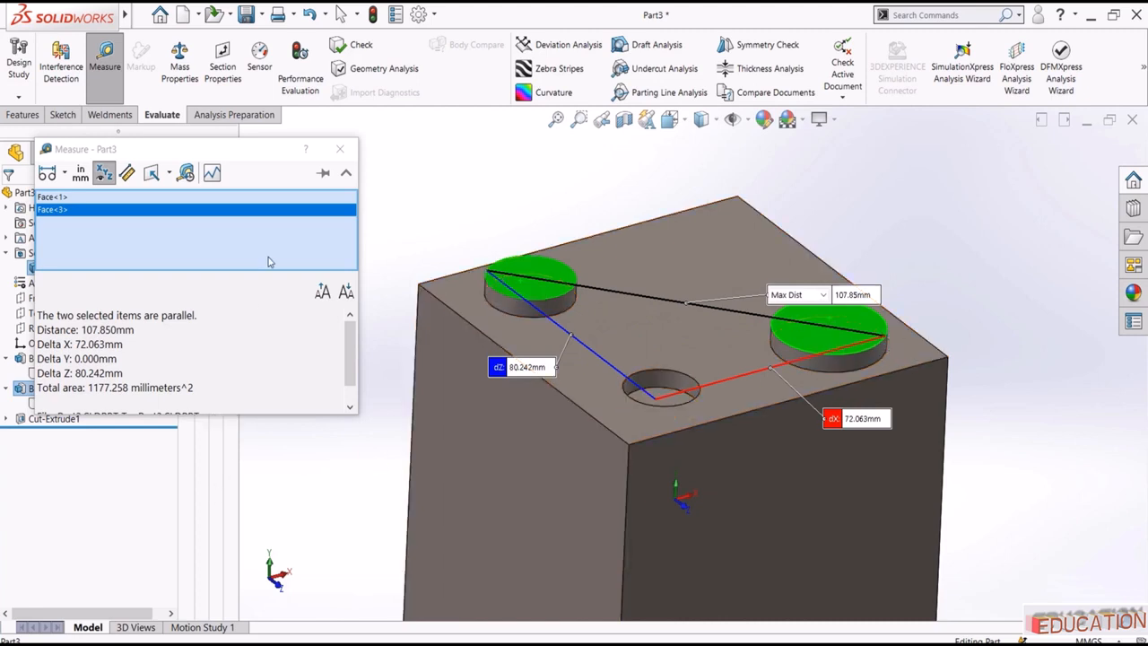
left_click(340, 148)
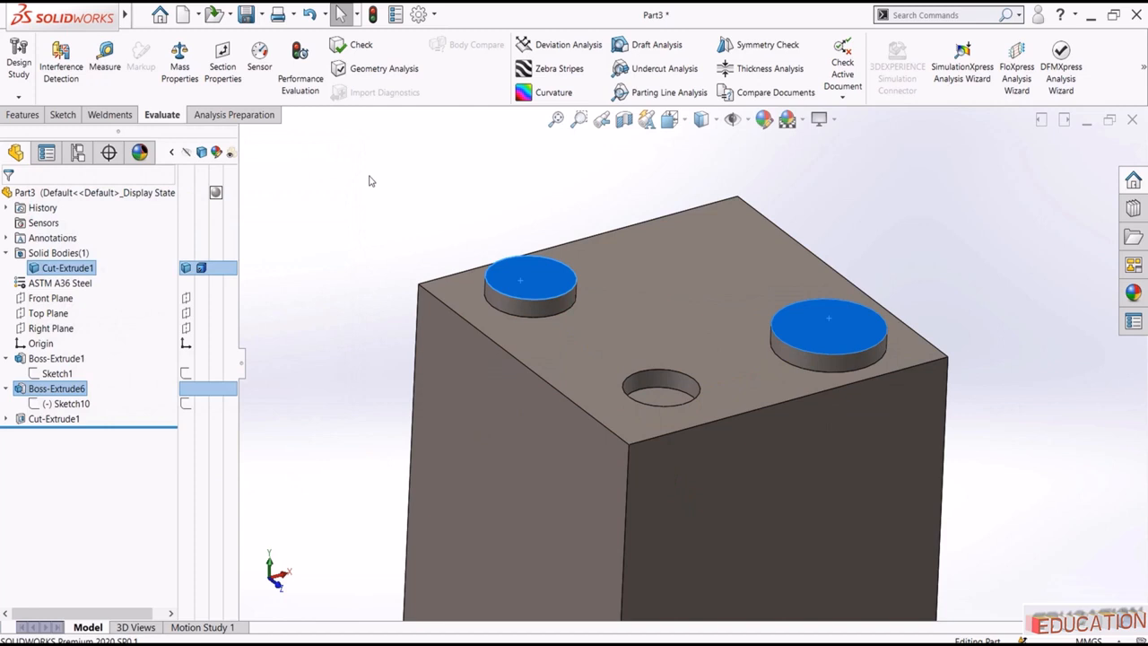
left_click(422, 232)
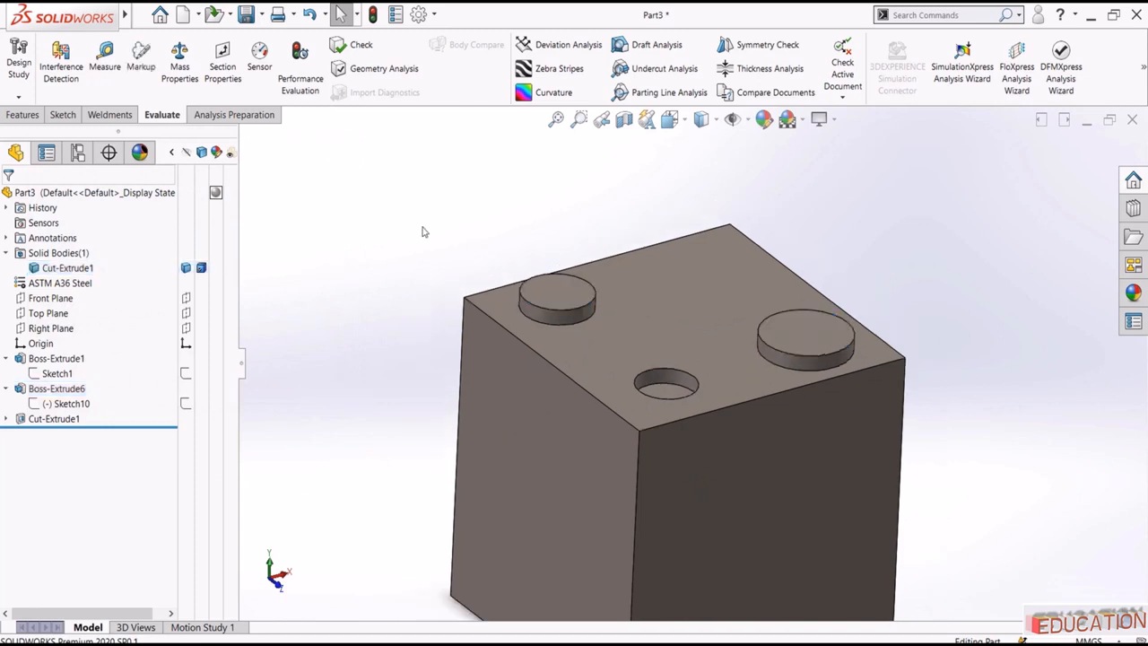
Step: Measure the cube's side face and check the custom units option, keeping the document settings for measurement units and clearing the selection
left_click(105, 61)
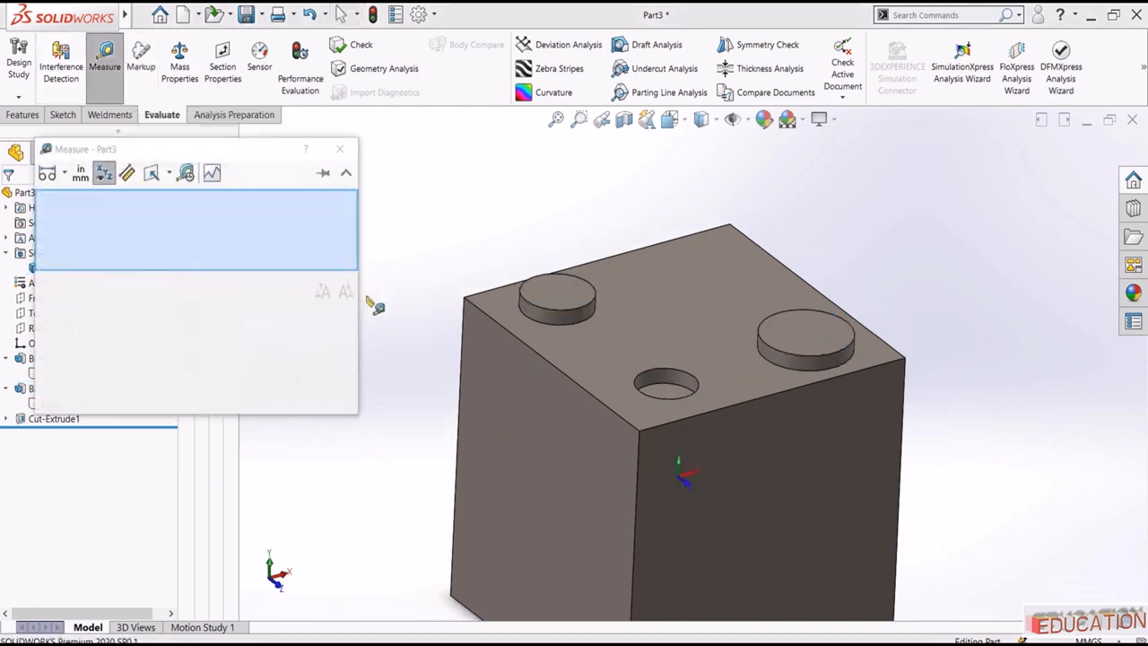
left_click(543, 409)
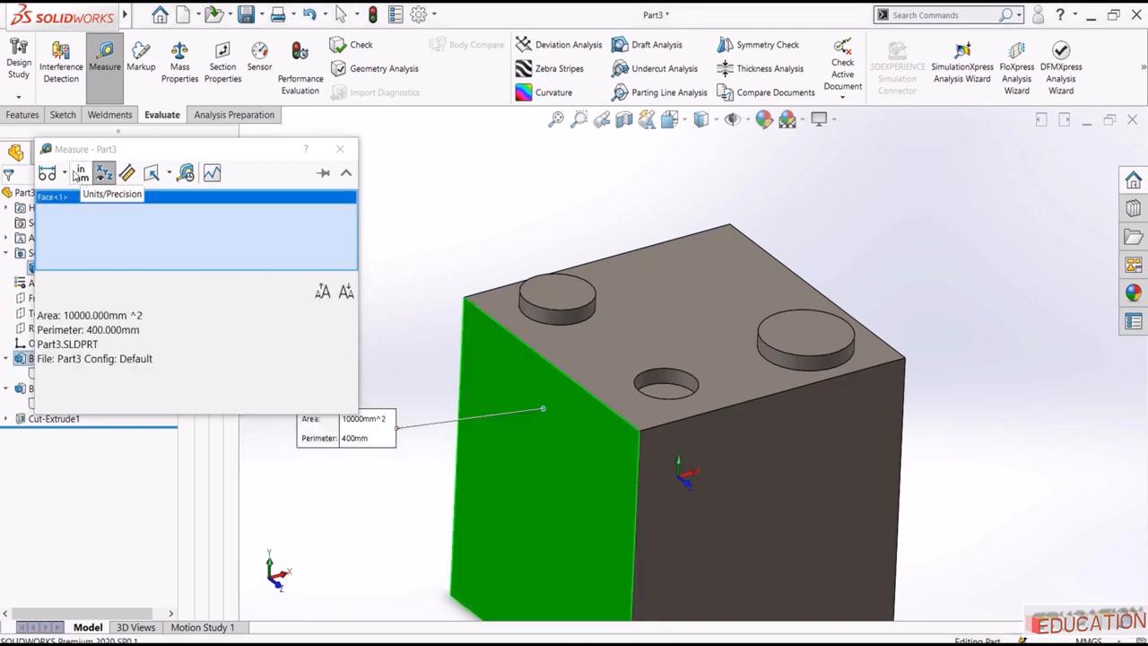
left_click(77, 173)
left_click_drag(84, 17, 308, 93)
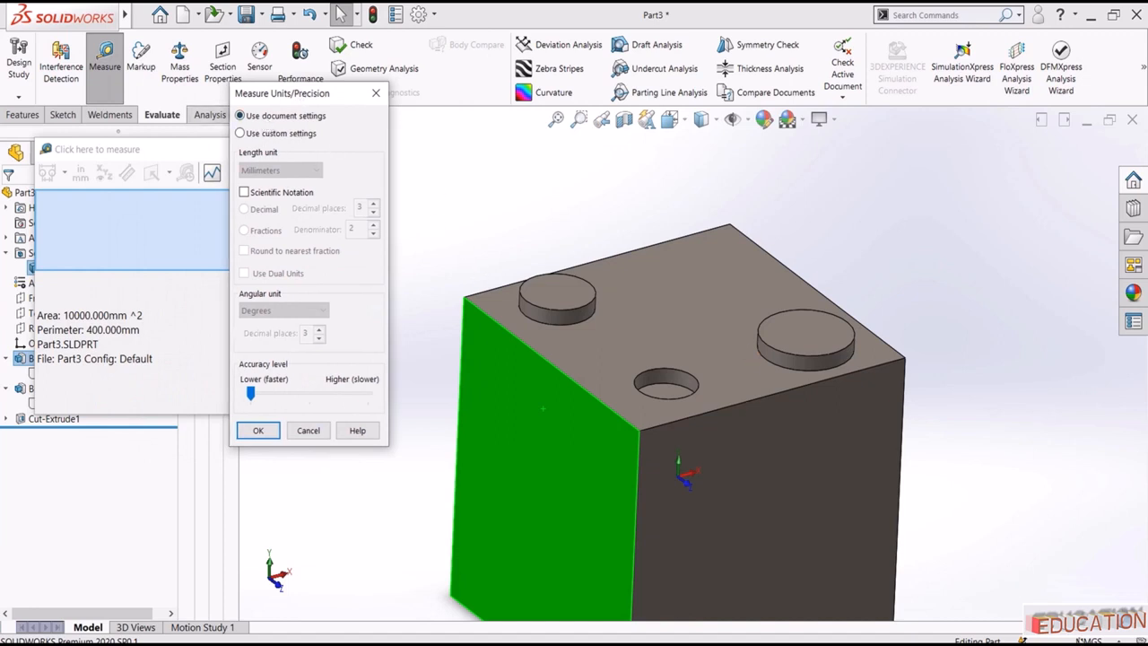
left_click(241, 133)
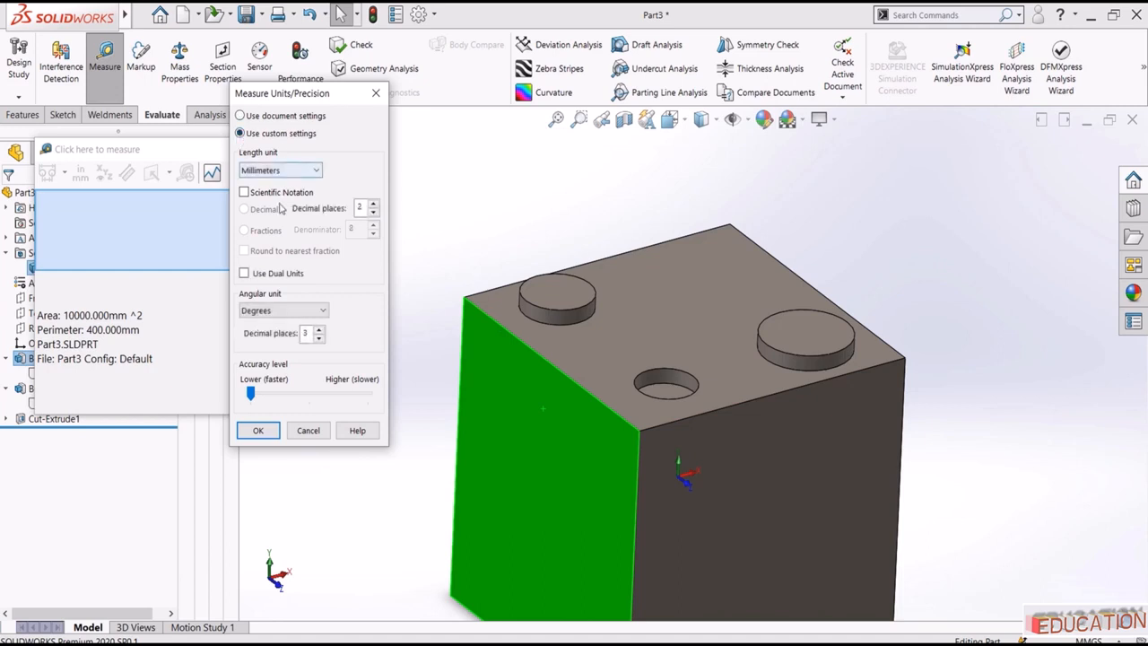
left_click(240, 116)
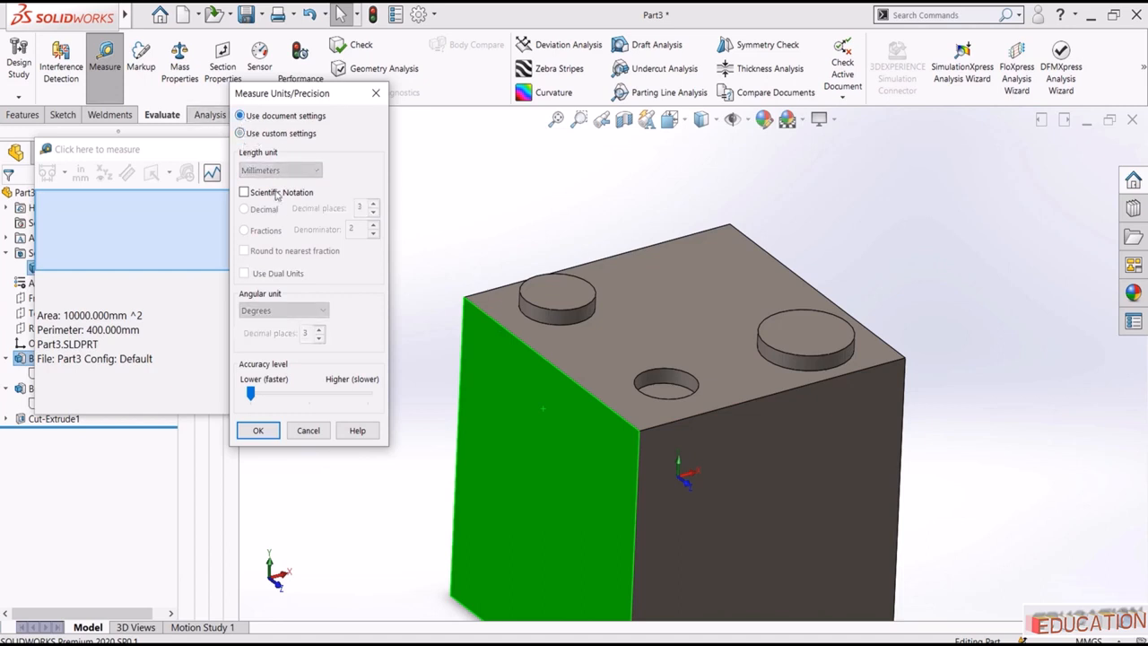
left_click(272, 431)
key("Escape")
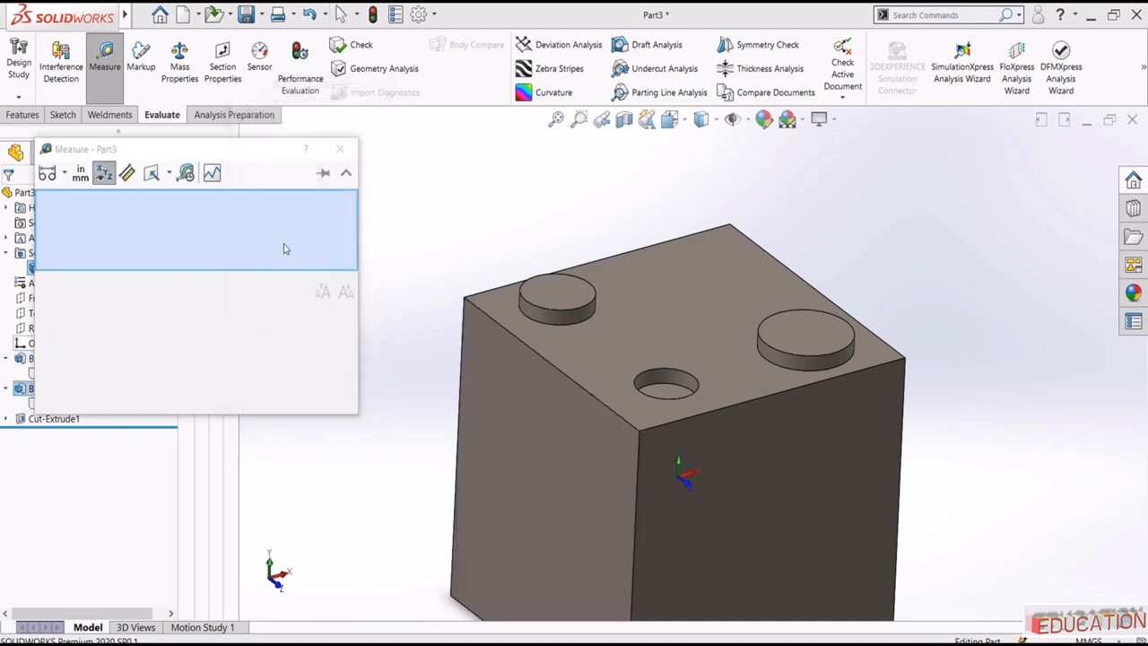
Step: Enable point-to-point measuring and measure between a point on the smaller boss's top face and one on the larger boss's top face
left_click(128, 174)
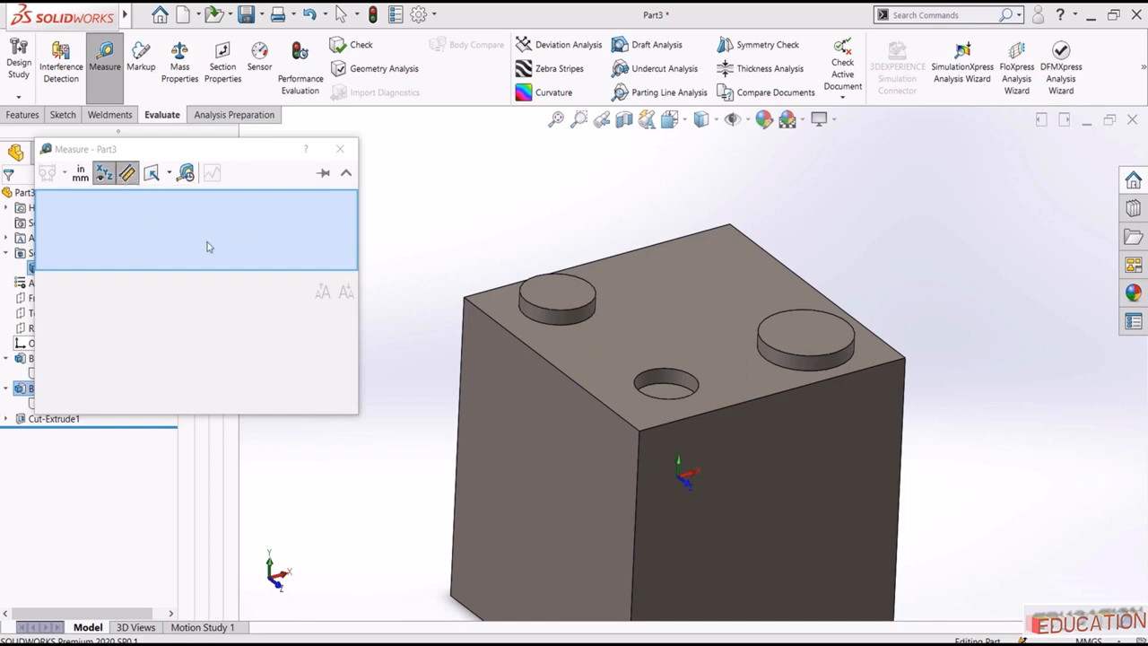
left_click(556, 296)
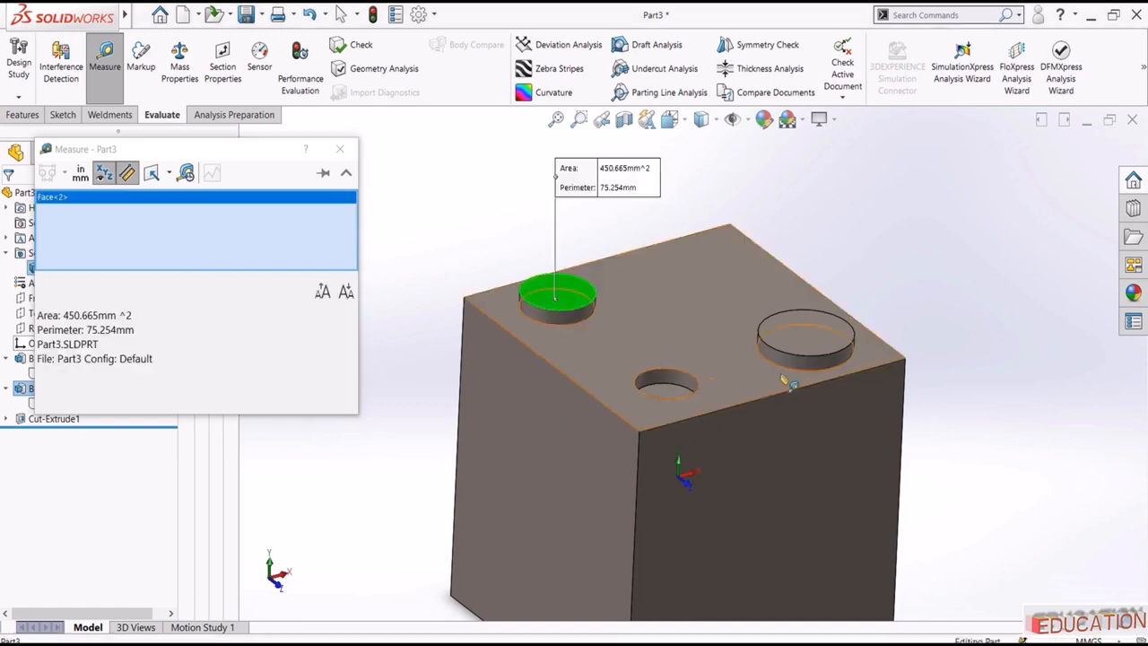
left_click(802, 338)
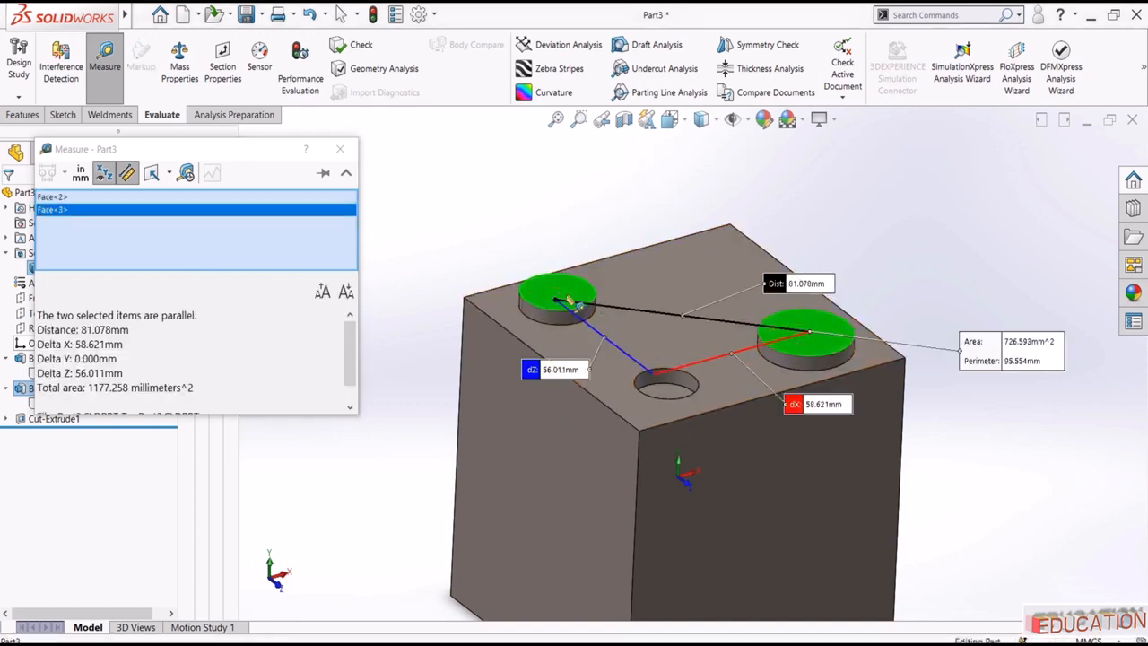
scroll(567, 298, "down", 2)
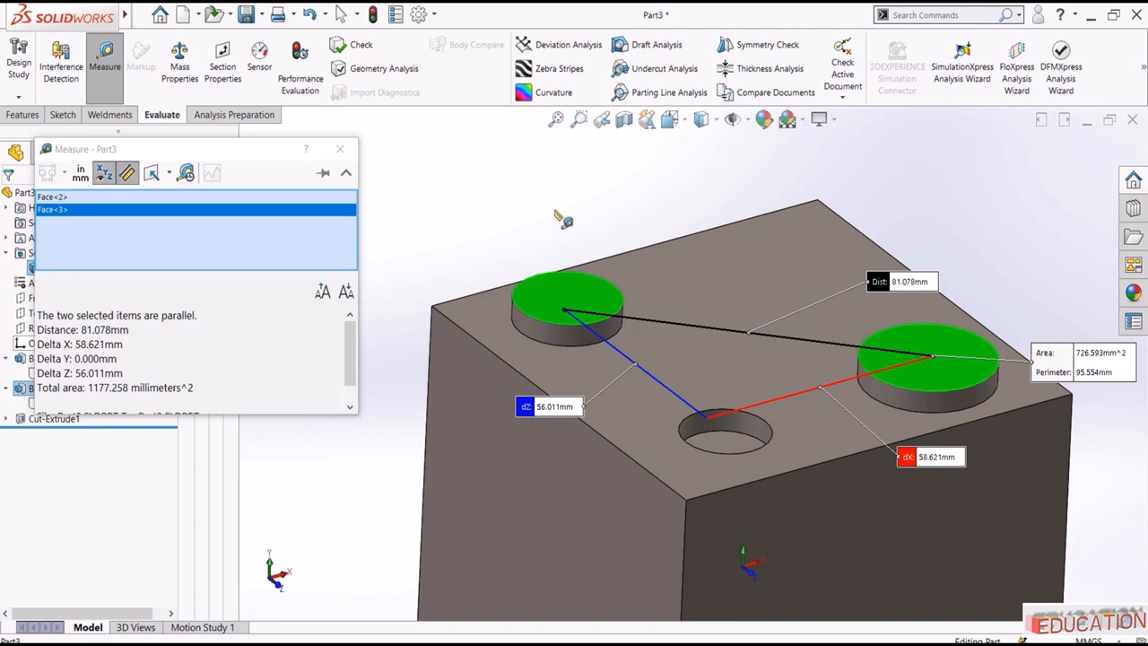
Step: Disable point-to-point measuring and compare the Min Dist and Center Dist between the bosses' top faces, ending on Center Dist
left_click(128, 175)
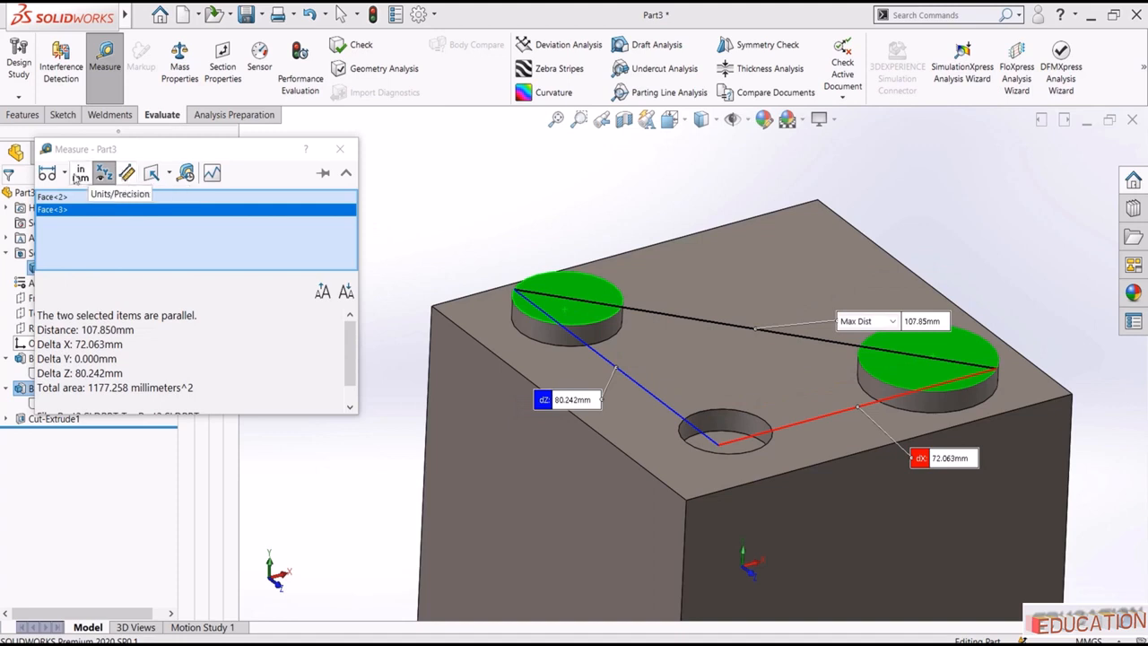
left_click(893, 323)
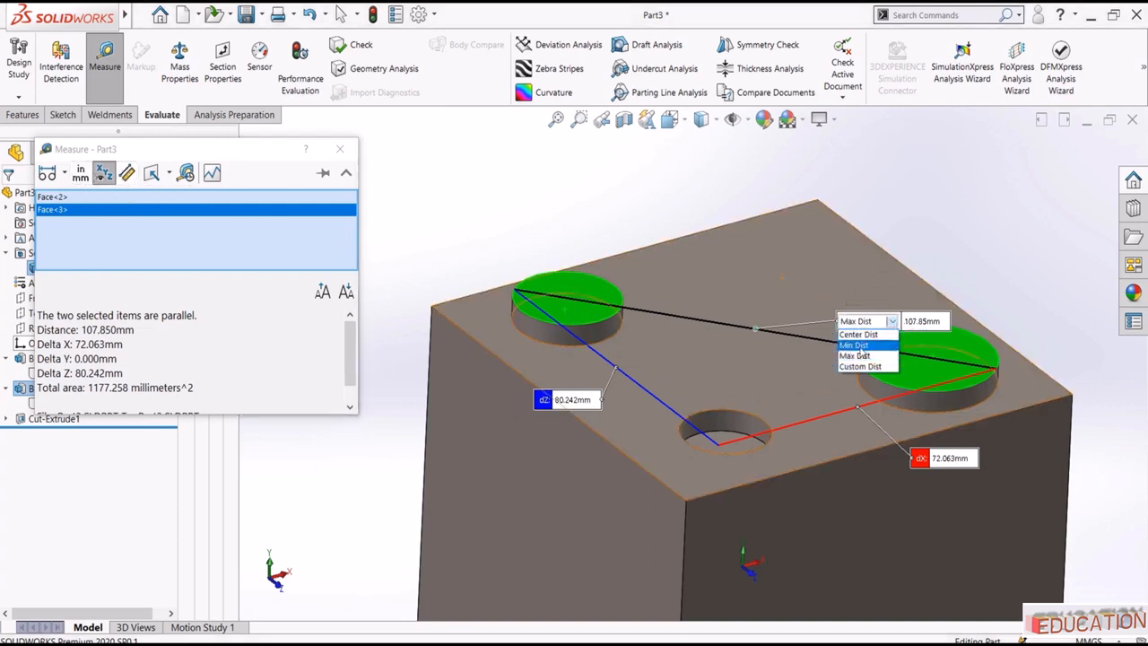
left_click(857, 347)
left_click(877, 320)
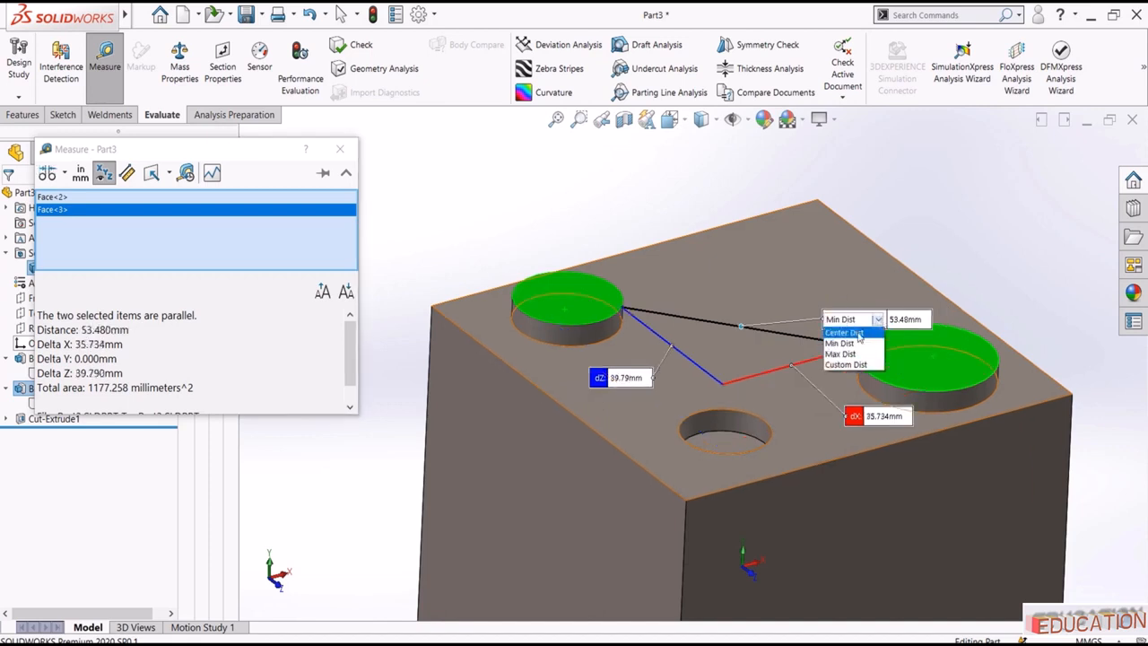
left_click(848, 333)
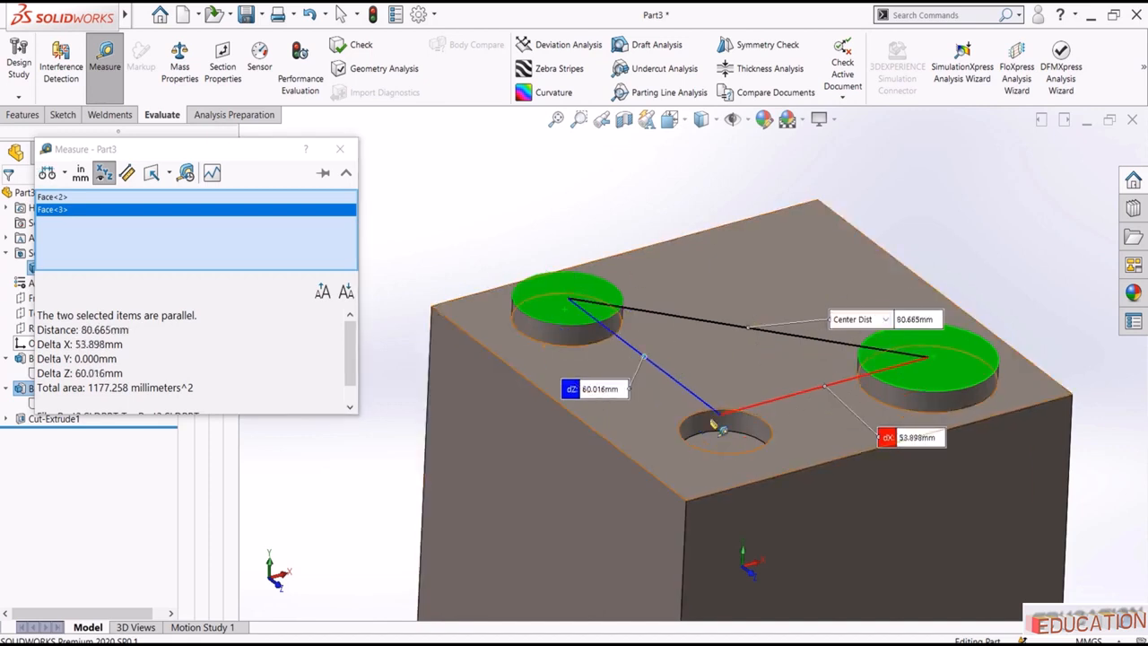
Step: Toggle point-to-point measuring on and off again to compare it with the center distance, and clear the measurement
left_click(129, 176)
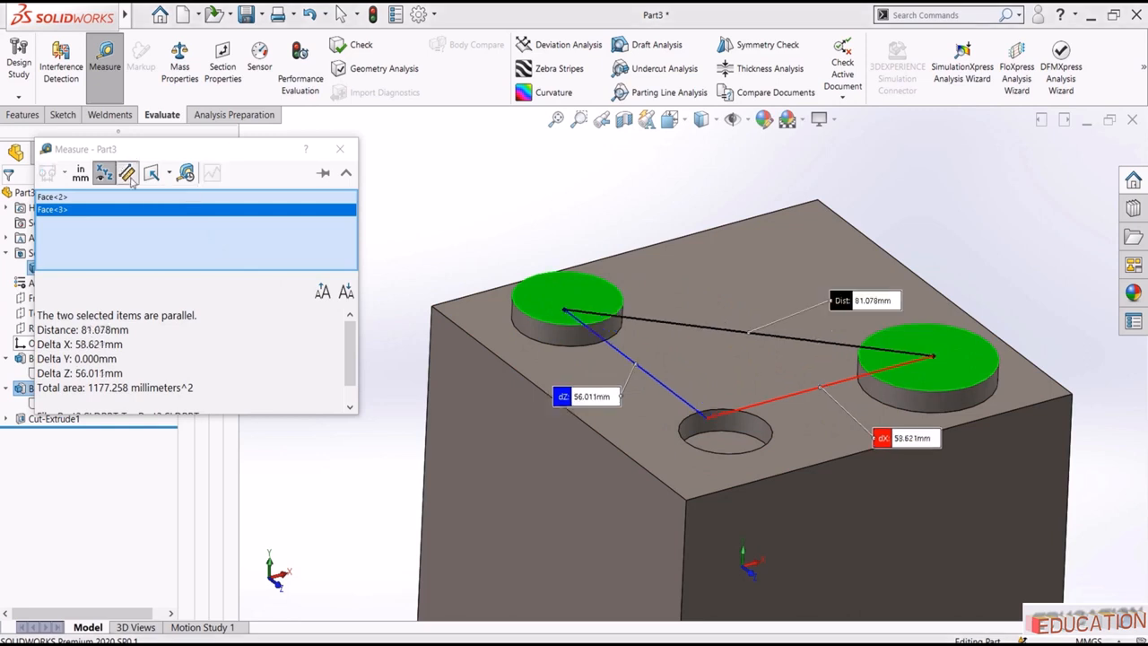
left_click(124, 178)
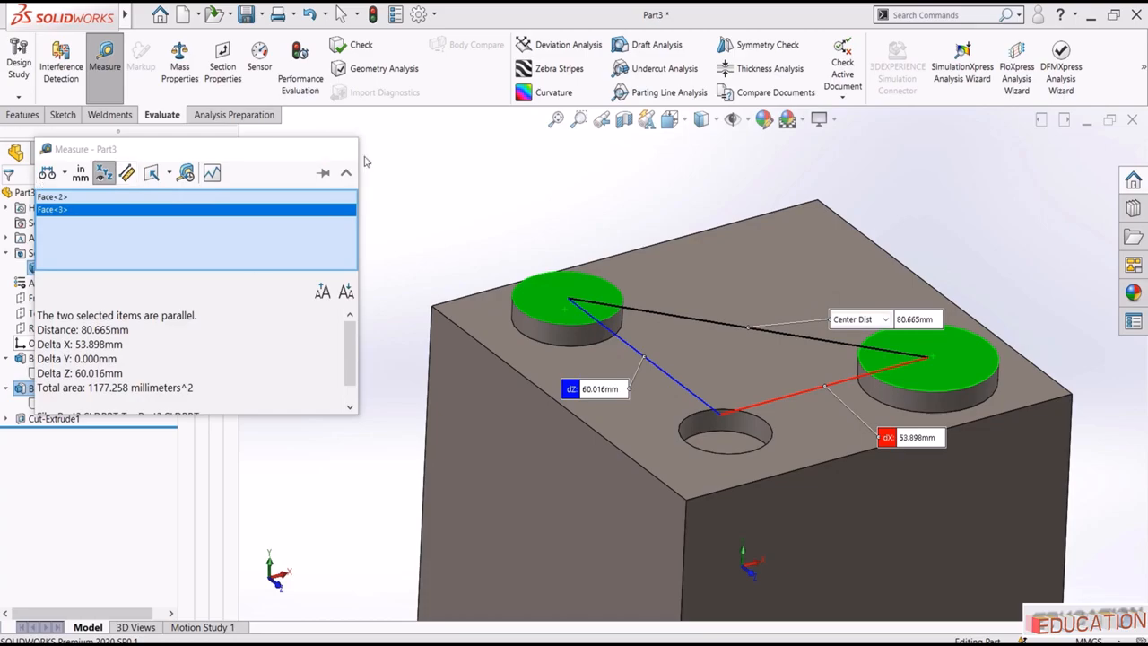
key("Escape")
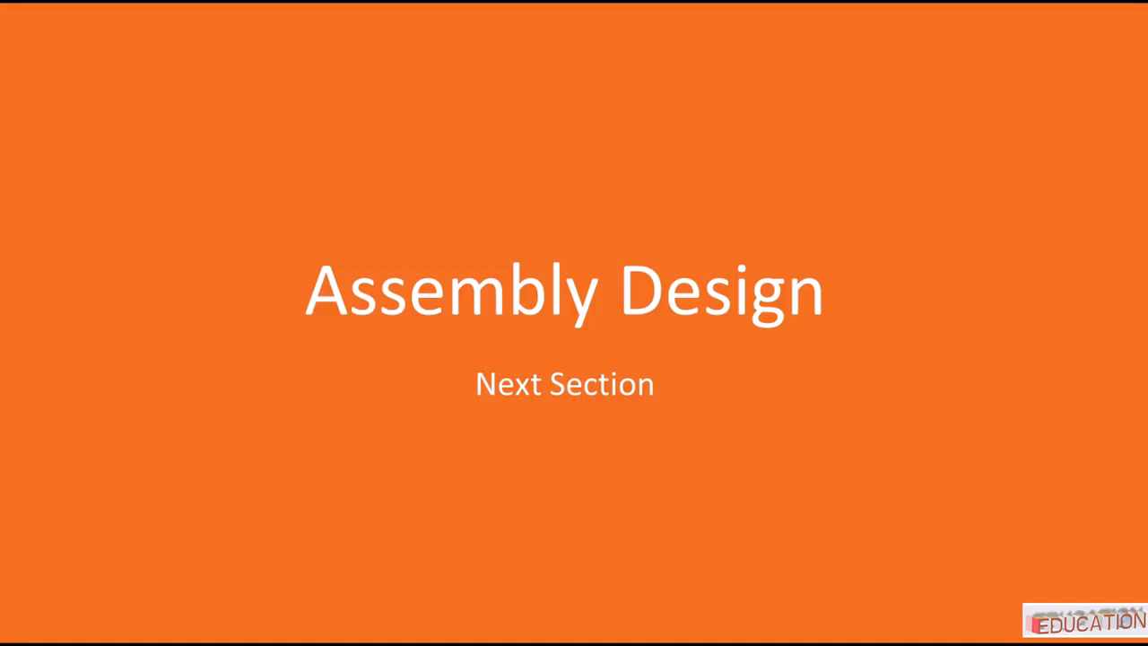